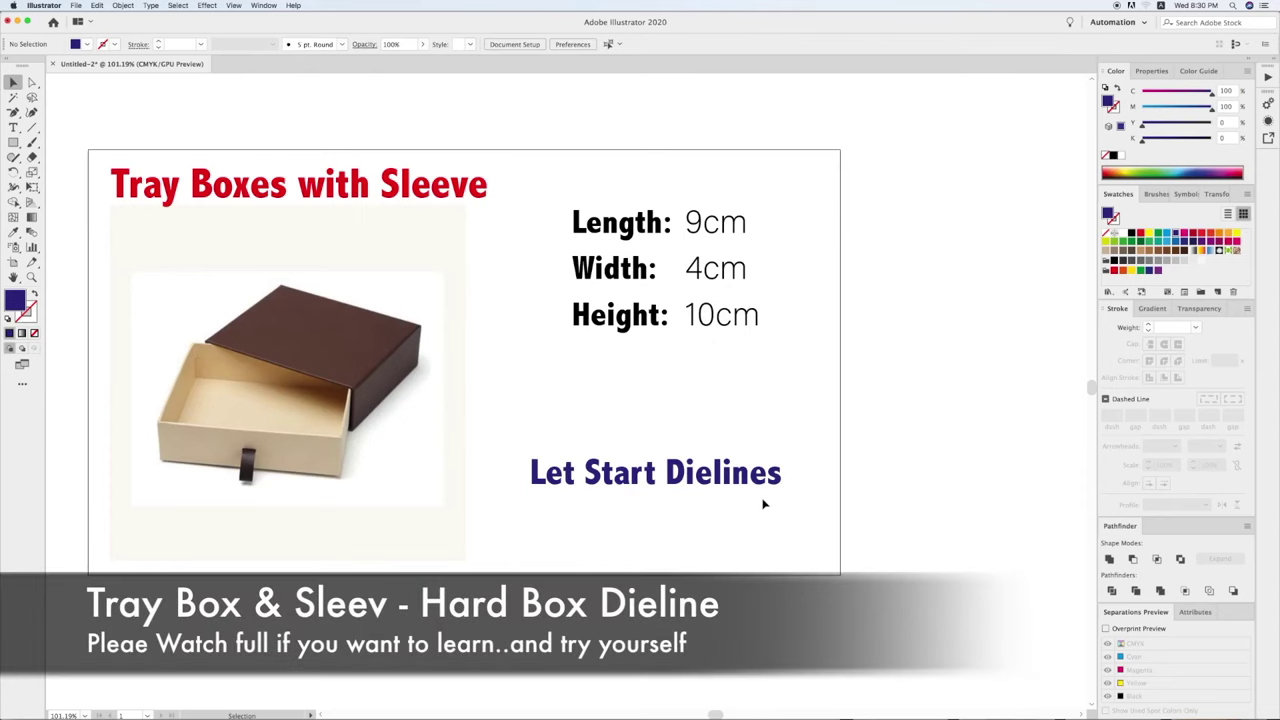
# Zoom out and scroll until the intro artboard and the free canvas to its right are in view.
pyautogui.press('super+minus')
pyautogui.hscroll(5, 730, 326)
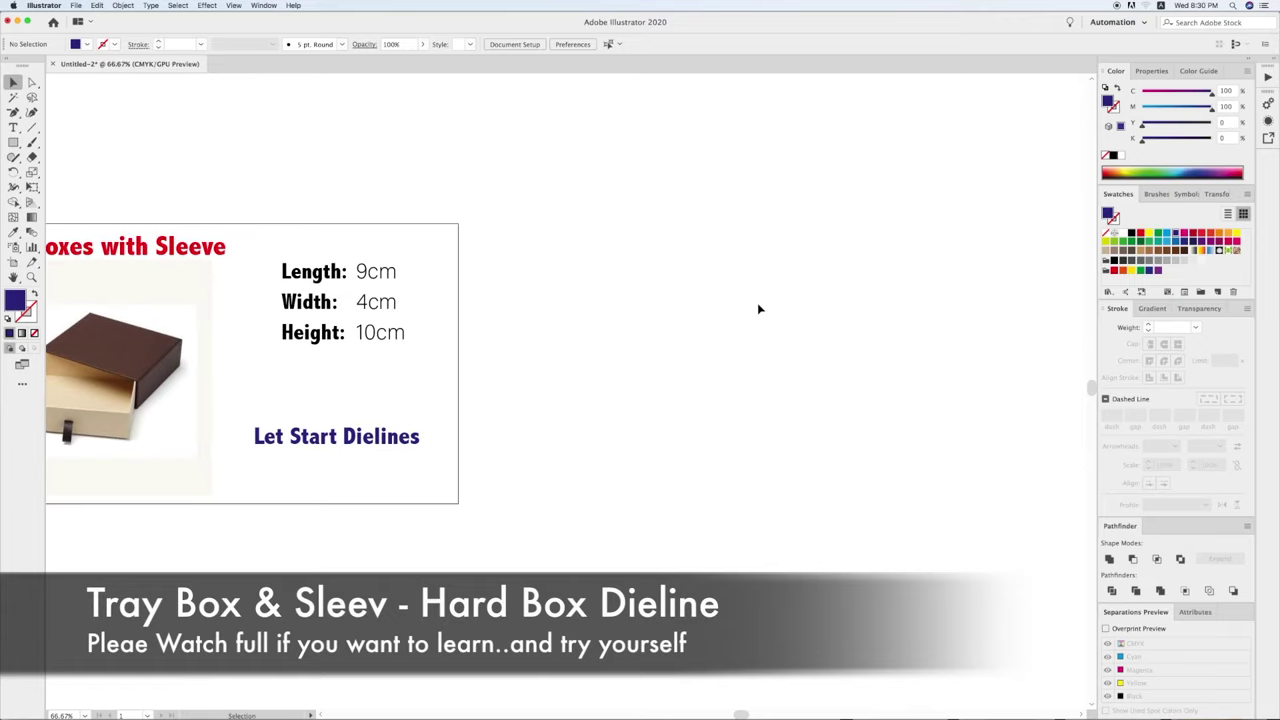
pyautogui.press('super+minus')
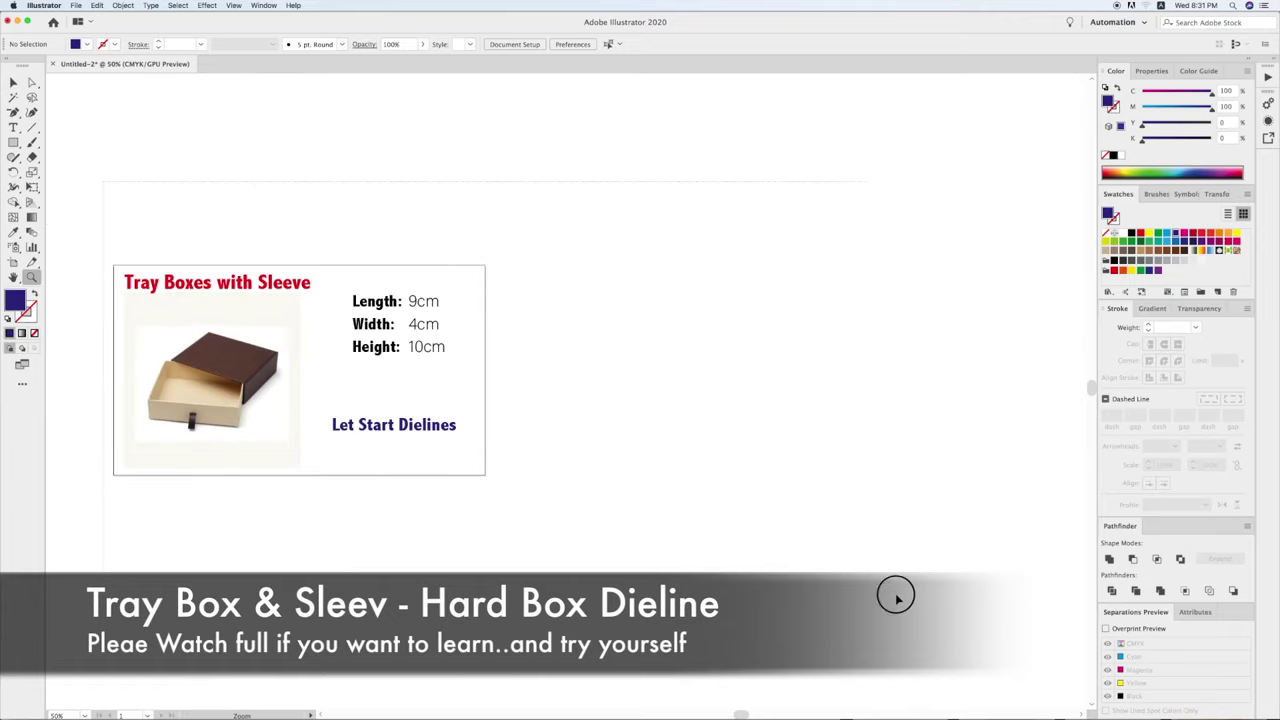
pyautogui.scroll(2, 784, 470)
pyautogui.click(13, 142)
# Draw a rectangle beside the artboard and set its width to 9 cm.
pyautogui.moveTo(684, 277); pyautogui.dragTo(791, 383)
pyautogui.press('v')
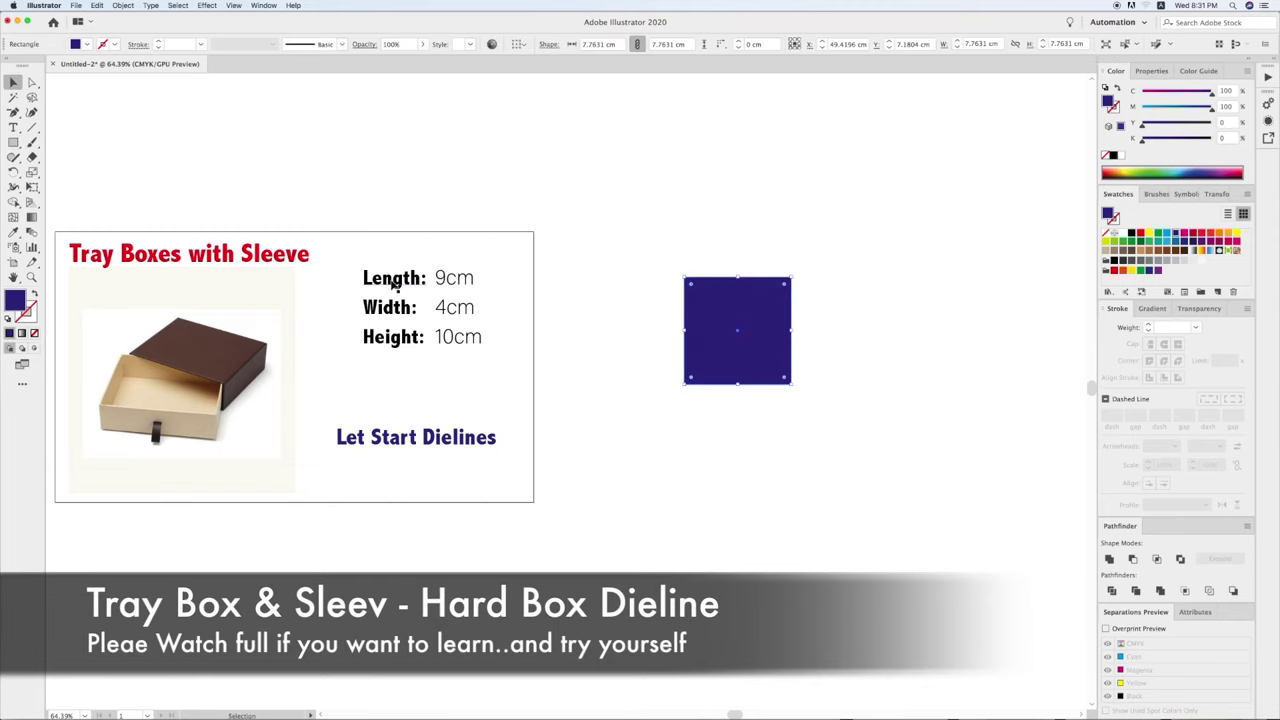
pyautogui.click(1219, 195)
pyautogui.doubleClick(1203, 231)
pyautogui.write('9')
pyautogui.press('Return')
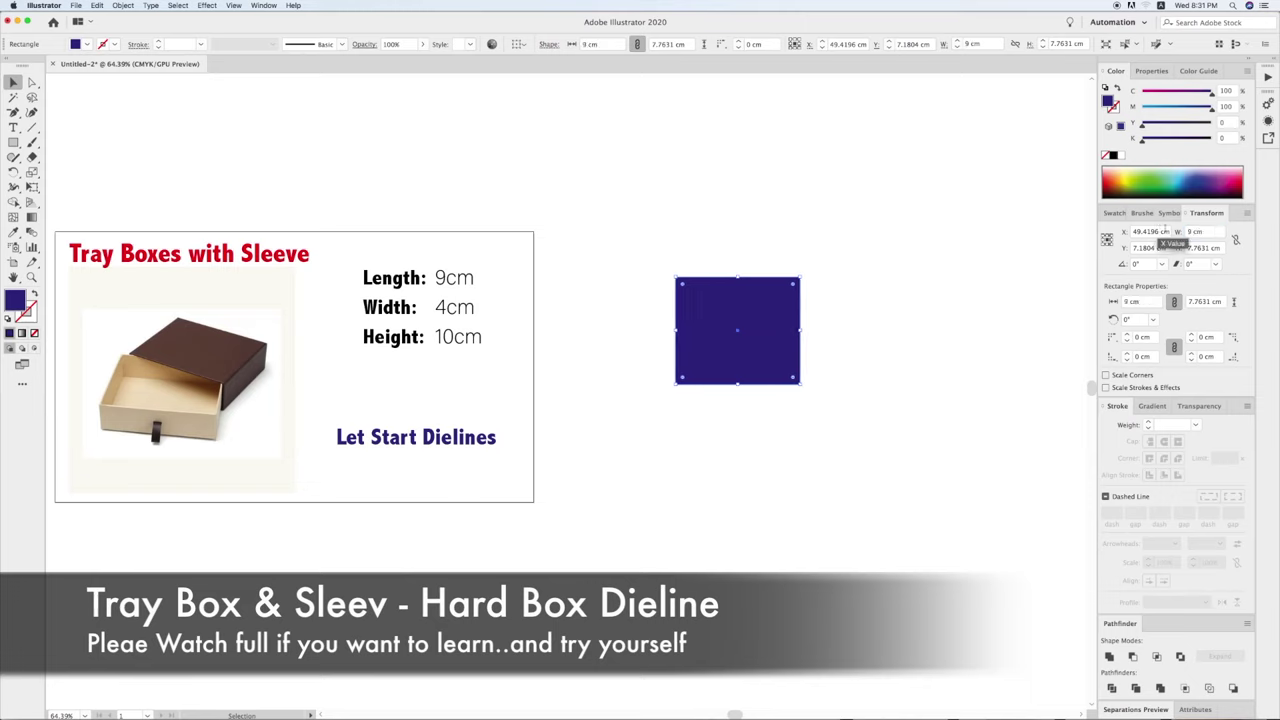
# Remove the rectangle's fill and give it a dark blue outline.
pyautogui.click(1107, 155)
pyautogui.click(1114, 107)
pyautogui.click(1120, 140)
pyautogui.click(914, 243)
pyautogui.hscroll(2, 861, 273)
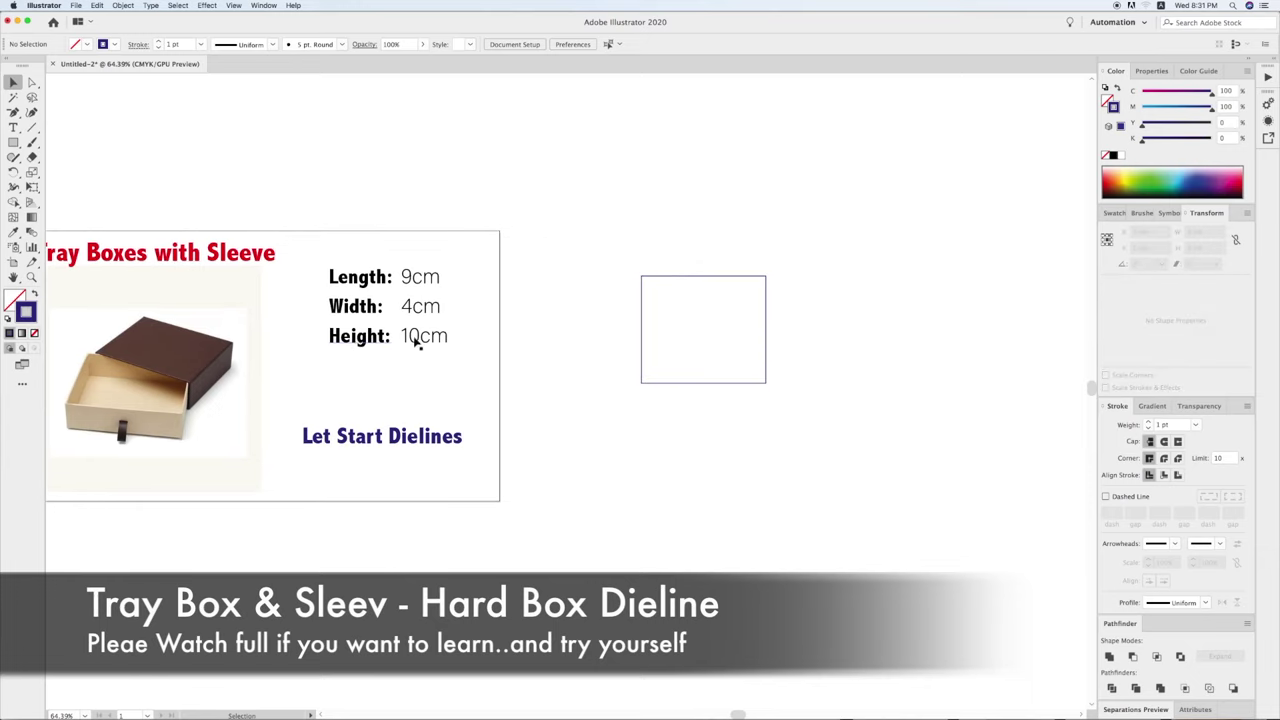
# Set the rectangle's height to 10 cm and place a copy beside it.
pyautogui.moveTo(665, 246); pyautogui.dragTo(703, 306)
pyautogui.doubleClick(1205, 247)
pyautogui.write('10')
pyautogui.press('Return')
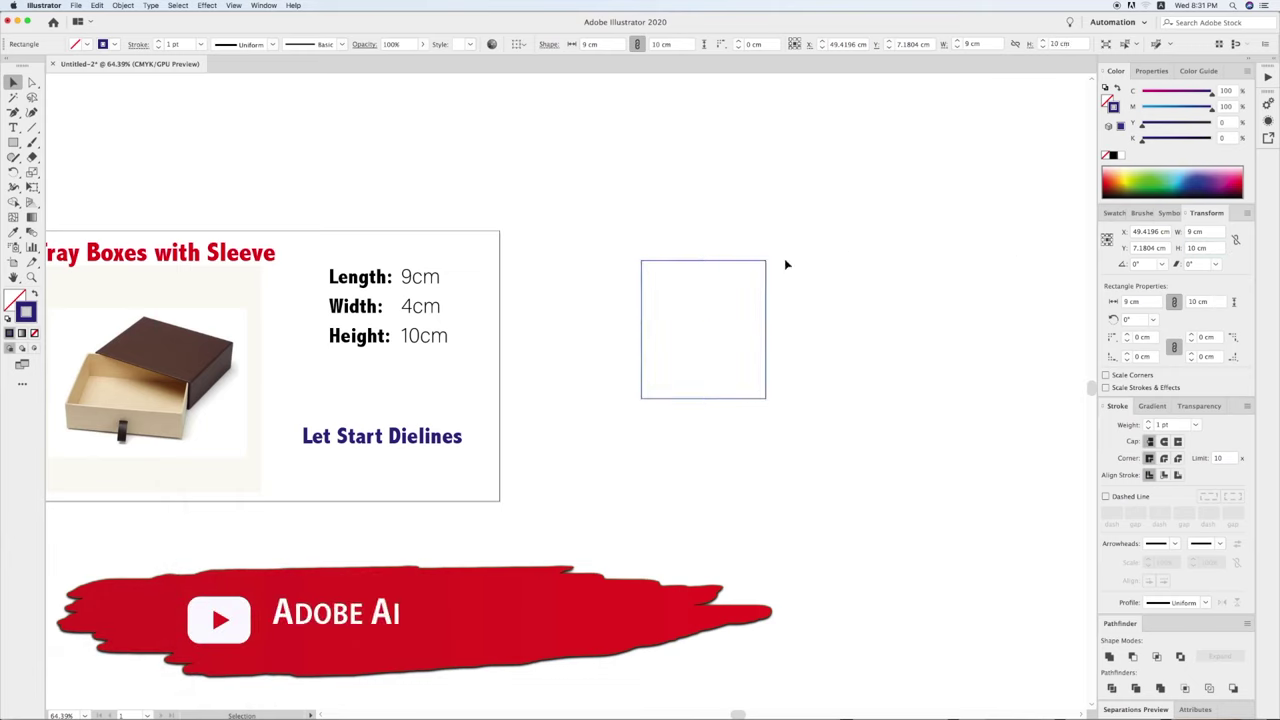
pyautogui.click(786, 265)
pyautogui.moveTo(642, 261); pyautogui.dragTo(766, 267)
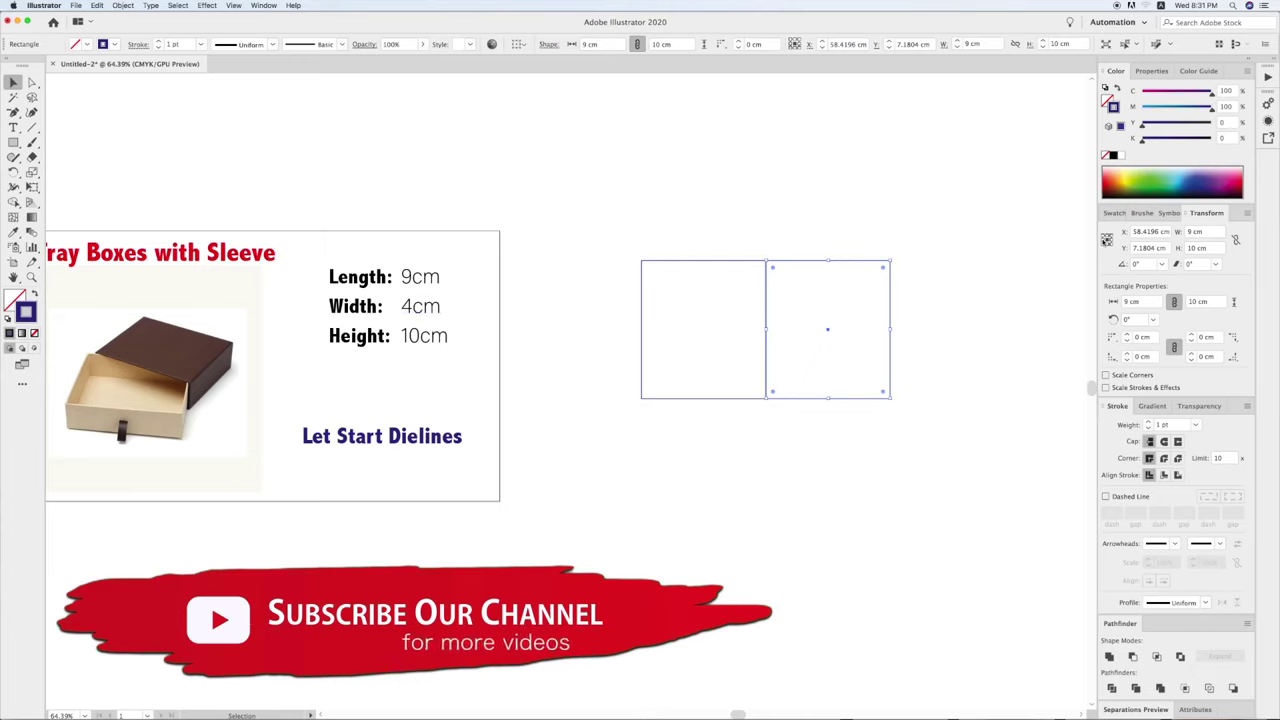
# Set the copied panel's width to 4 cm.
pyautogui.click(1200, 231)
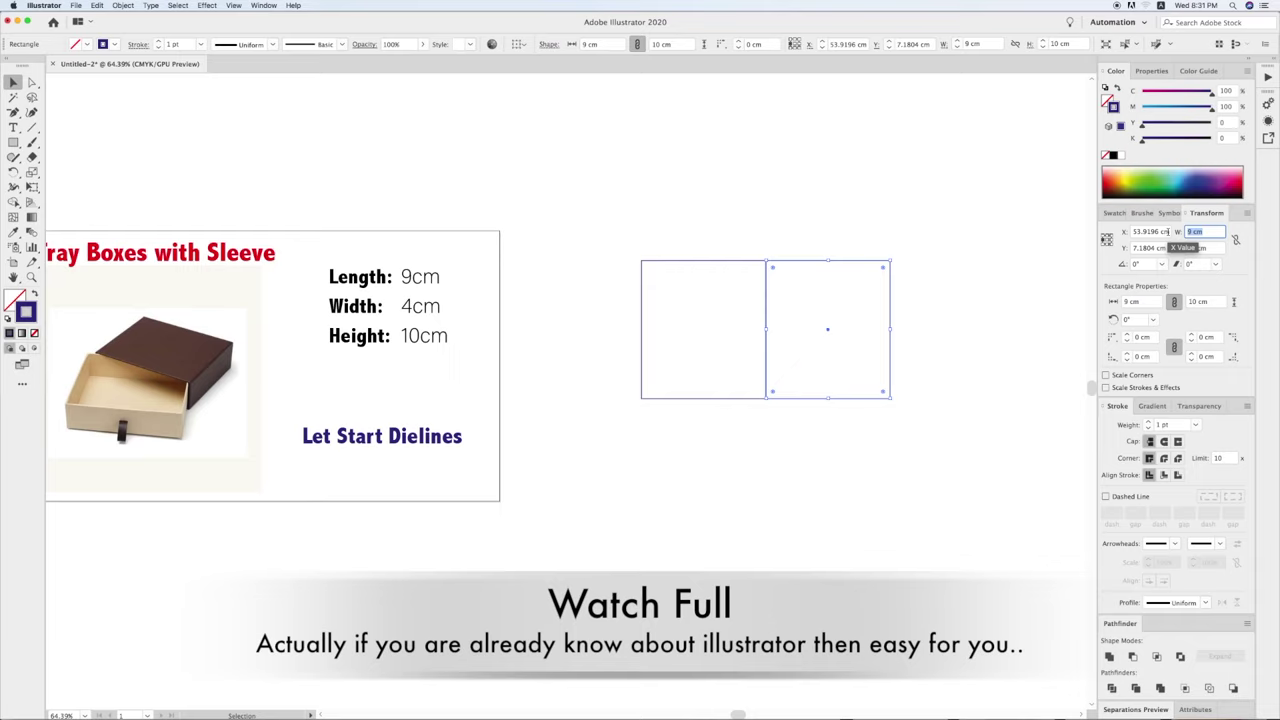
pyautogui.write('4')
pyautogui.press('Return')
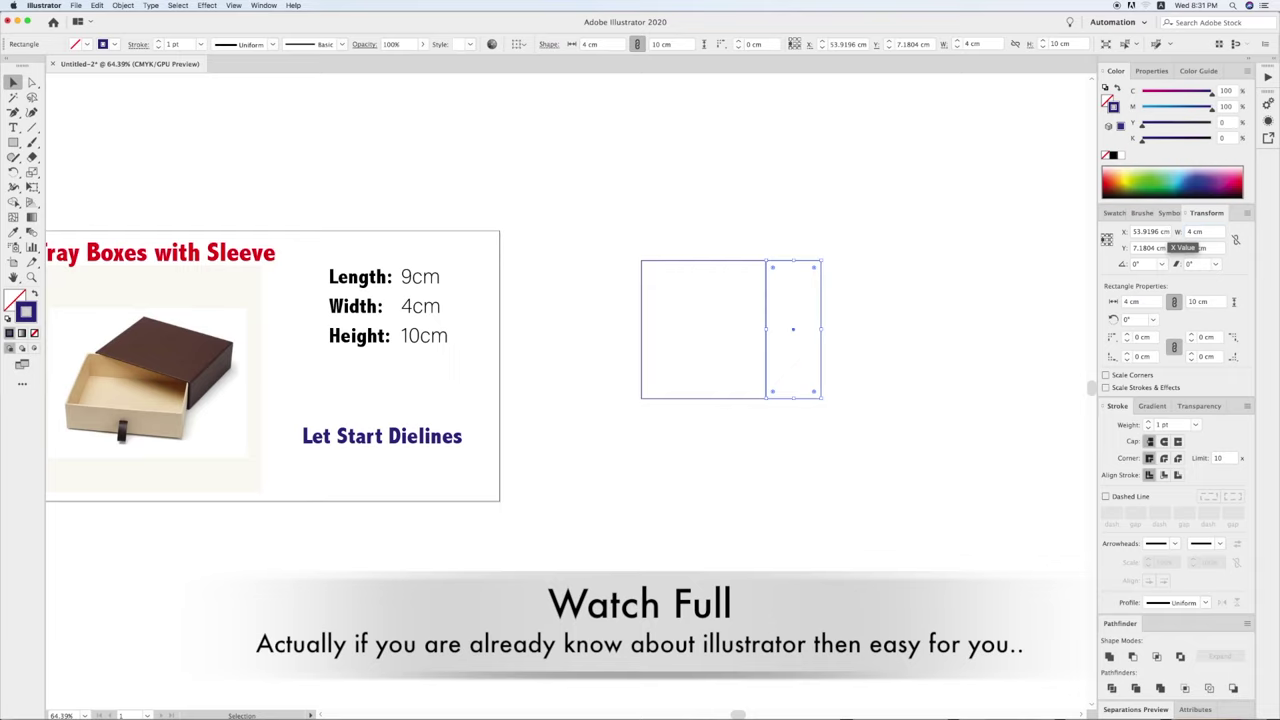
pyautogui.click(905, 405)
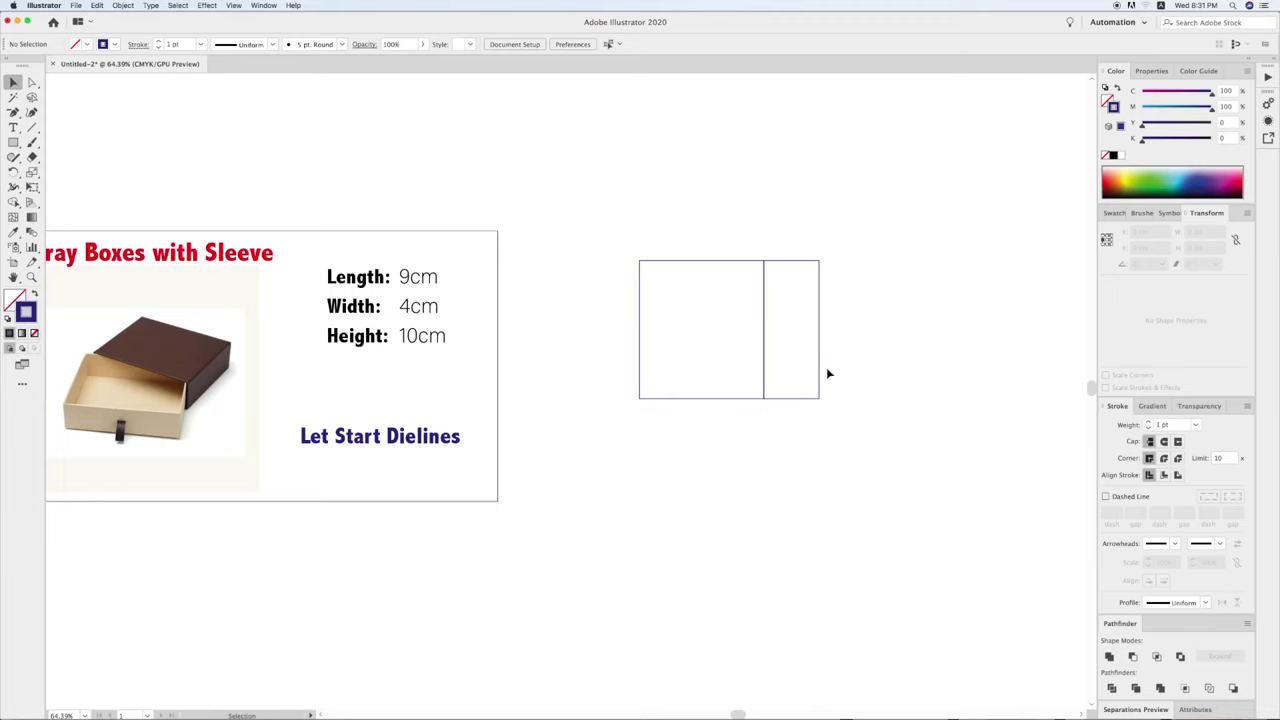
# Copy the 9 cm and 4 cm panel pair further right to make a four-panel row.
pyautogui.moveTo(890, 403); pyautogui.dragTo(809, 417)
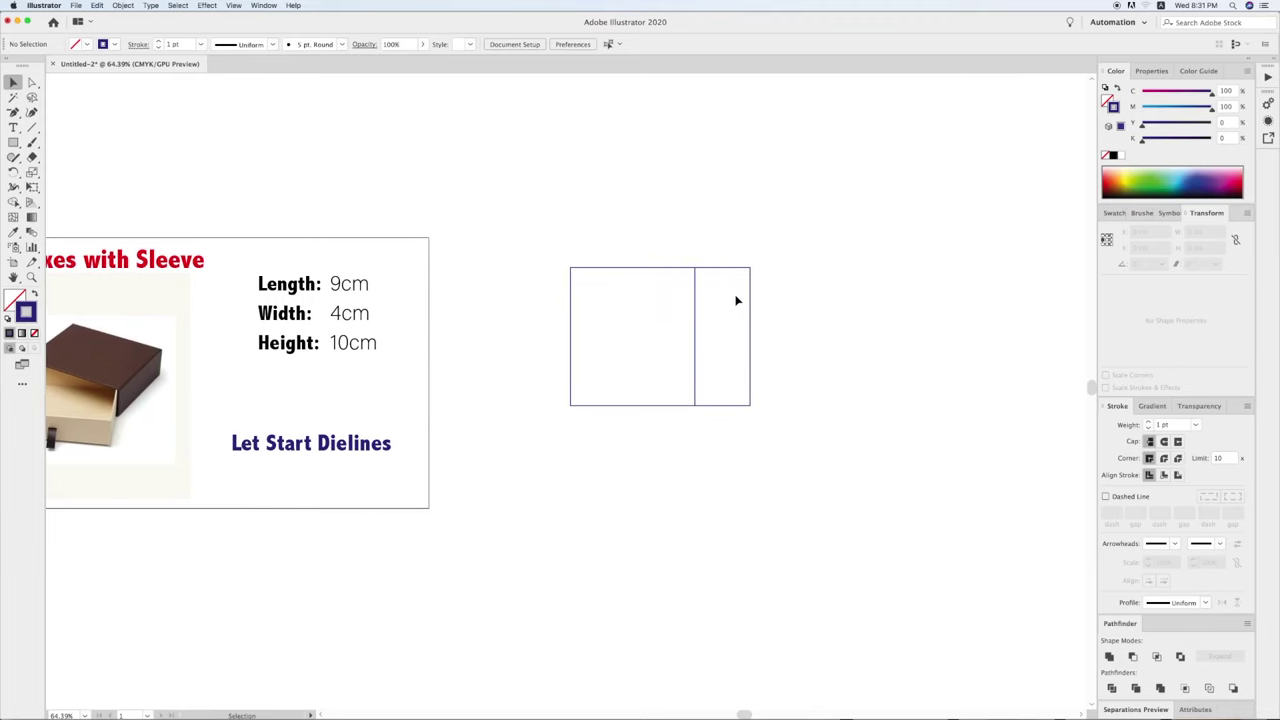
pyautogui.moveTo(728, 298); pyautogui.dragTo(736, 301)
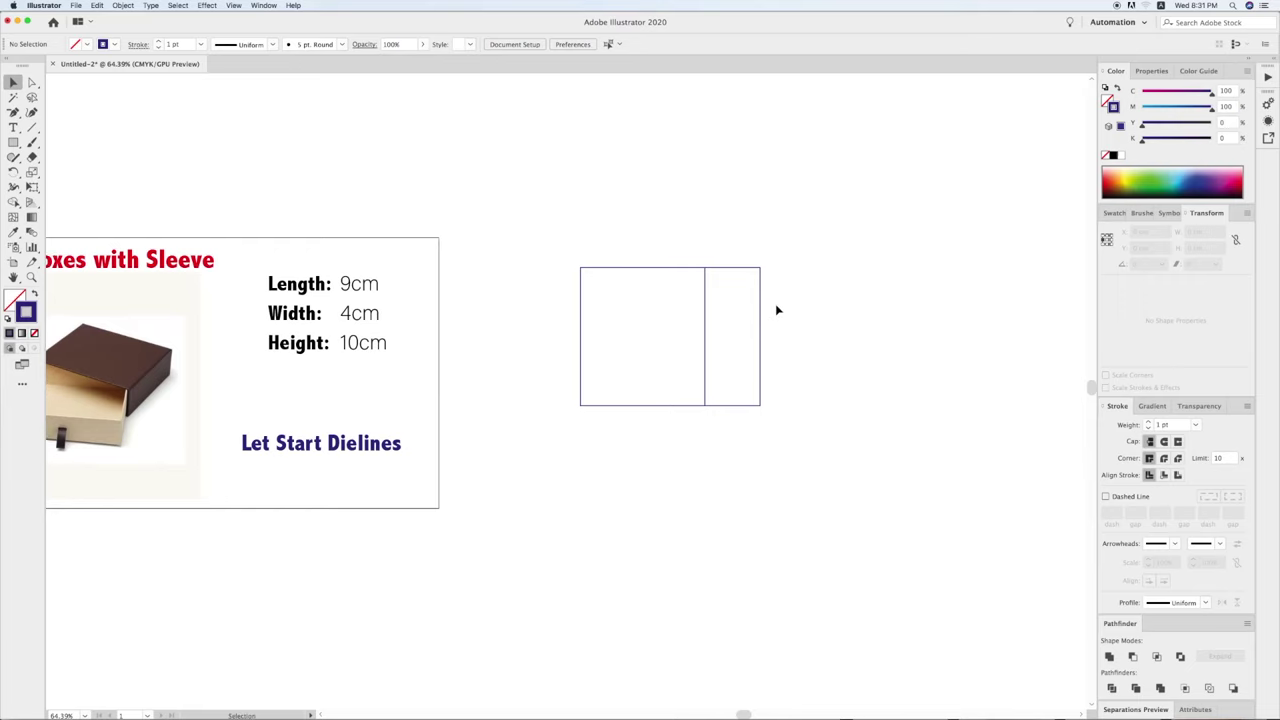
pyautogui.moveTo(581, 268); pyautogui.dragTo(897, 274)
pyautogui.click(686, 234)
pyautogui.scroll(1, 686, 240)
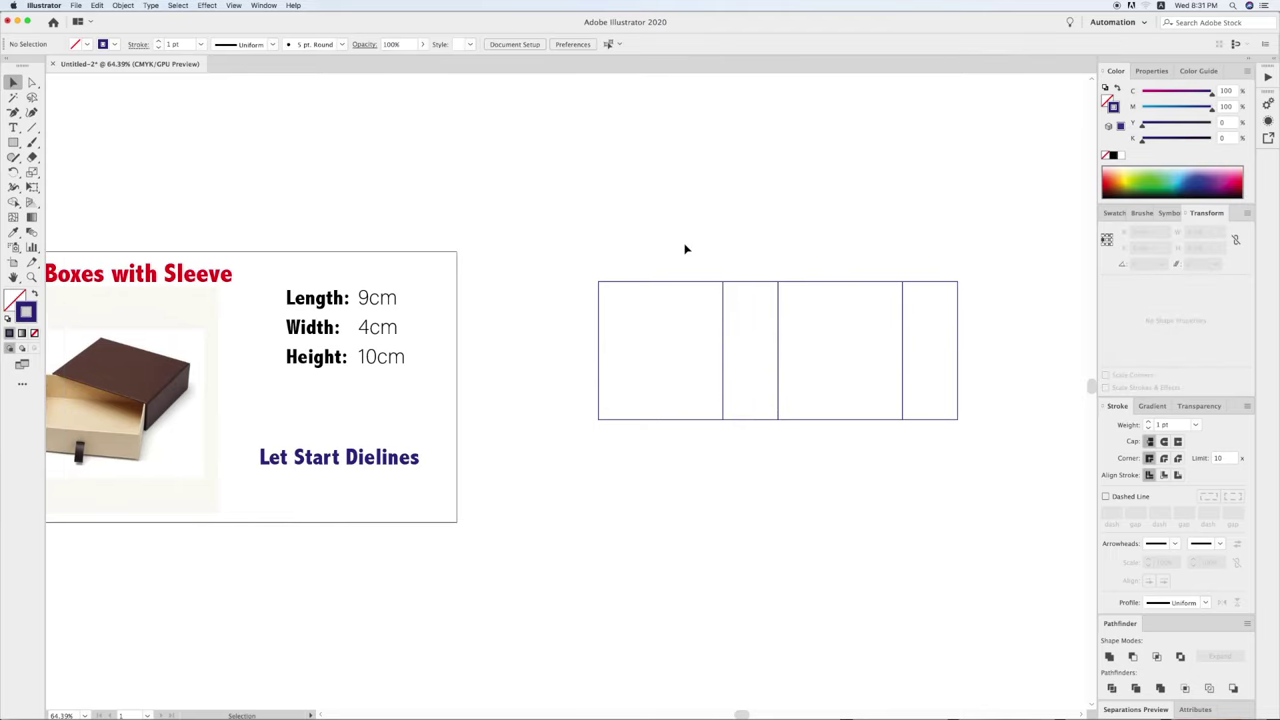
pyautogui.scroll(1, 688, 260)
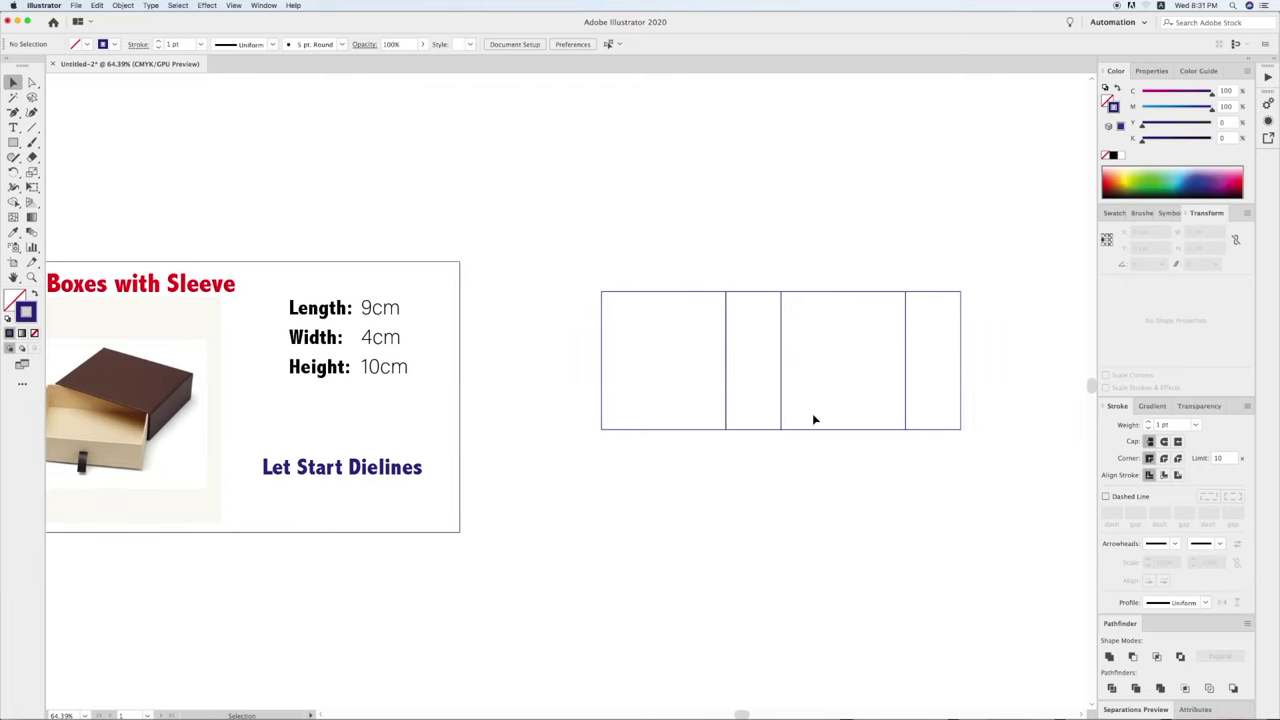
# Copy the third panel upward and snap it onto the row's top edge.
pyautogui.moveTo(840, 430); pyautogui.dragTo(850, 296)
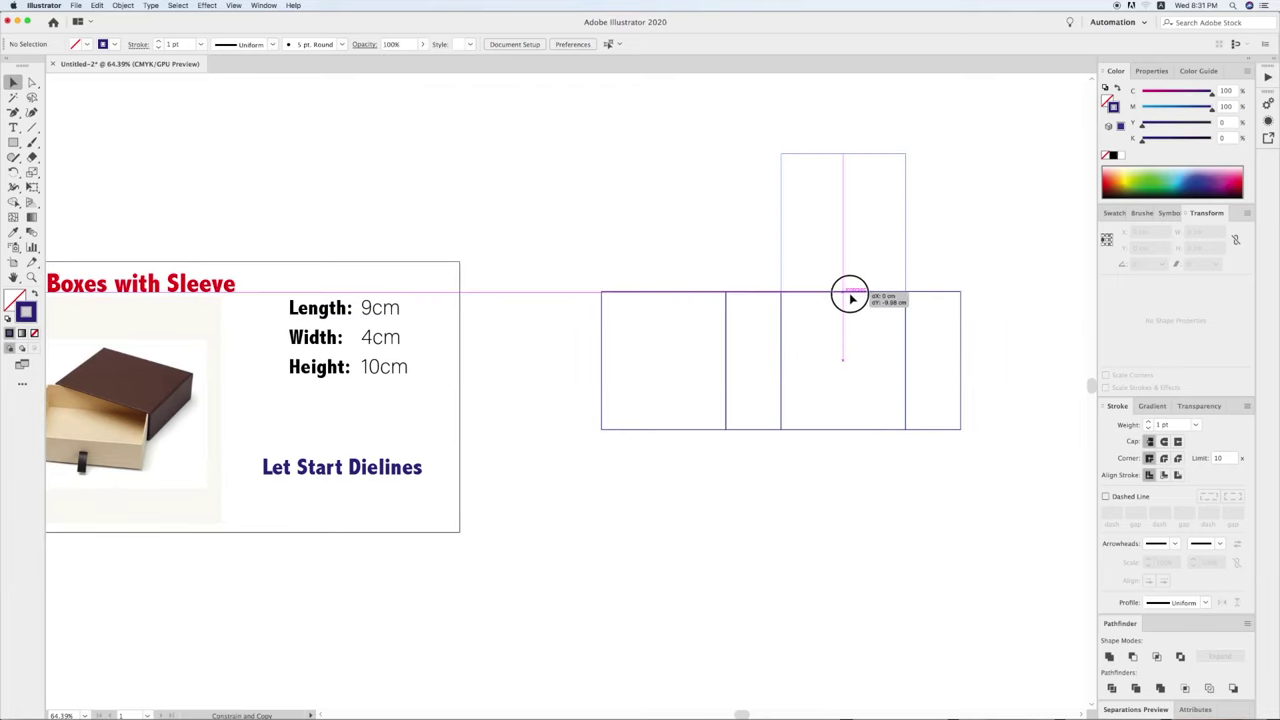
pyautogui.moveTo(850, 296)
pyautogui.mouseDown()
pyautogui.moveTo(922, 266)
pyautogui.moveTo(906, 291)
pyautogui.mouseUp()
pyautogui.click(937, 277)
pyautogui.click(727, 300)
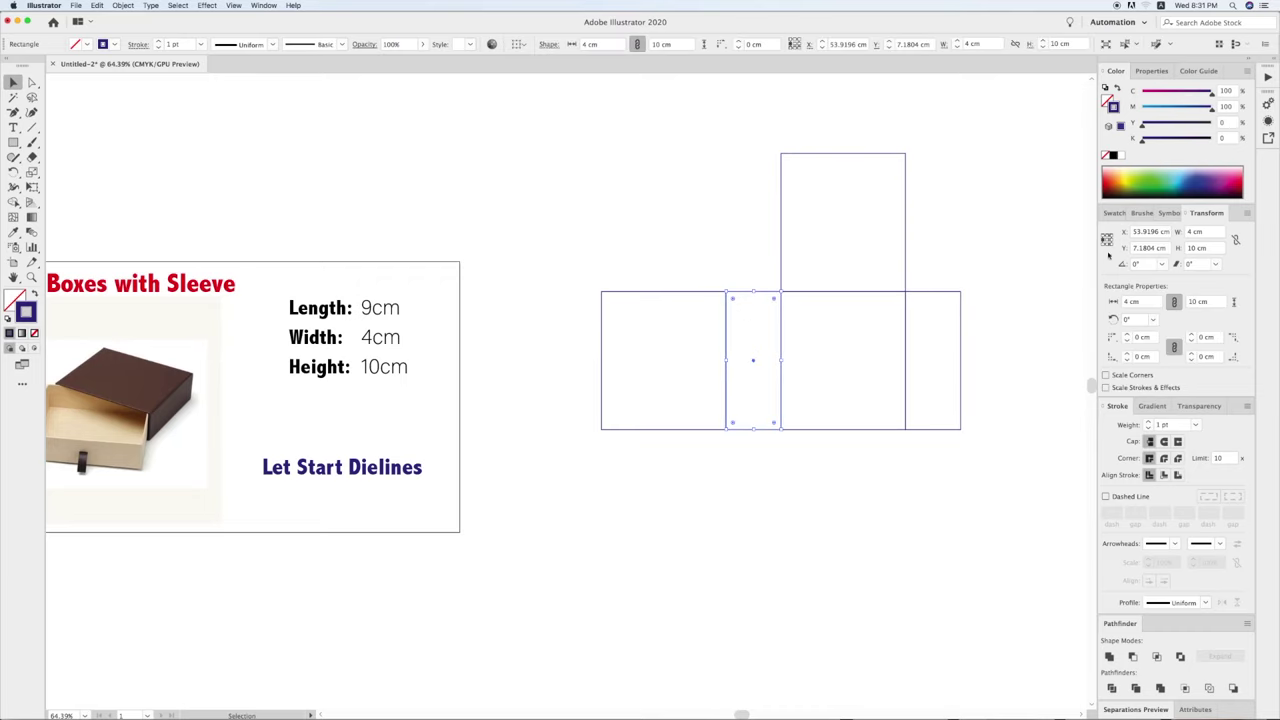
# Shorten the top copy to a 4 cm tall flap and check the full dieline.
pyautogui.click(905, 232)
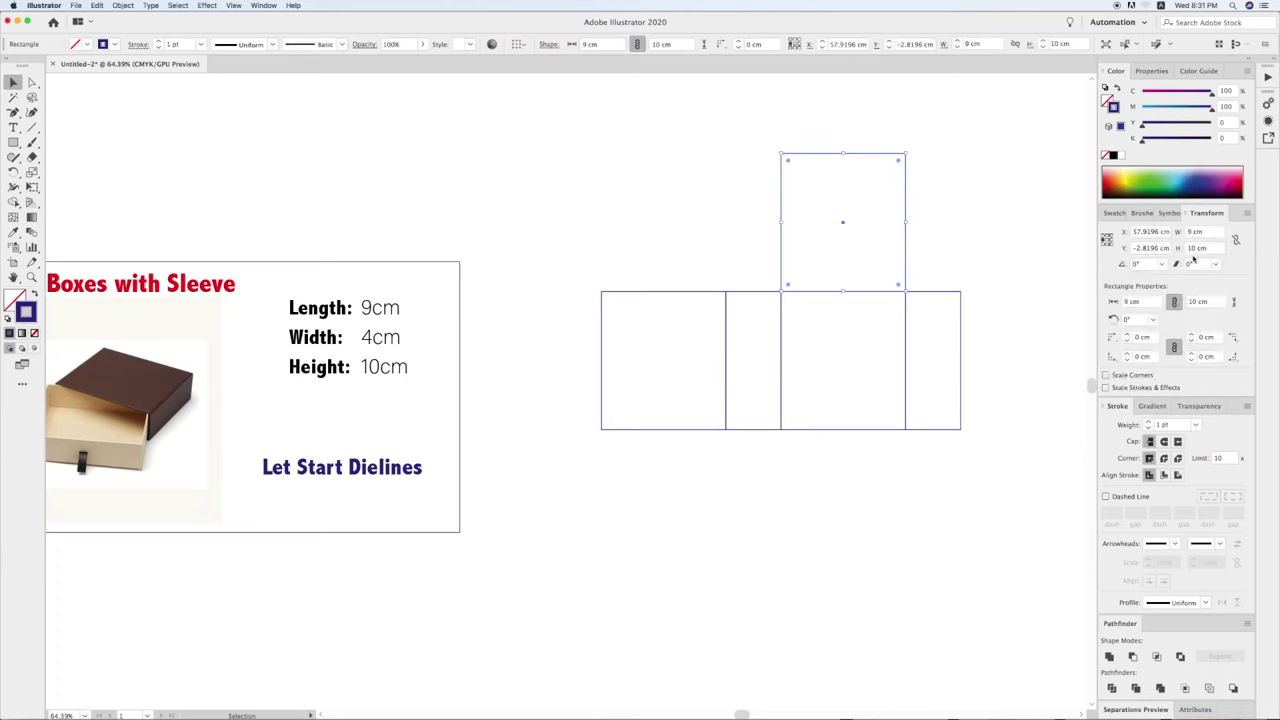
pyautogui.click(1107, 240)
pyautogui.click(1170, 248)
pyautogui.write('4')
pyautogui.press('Return')
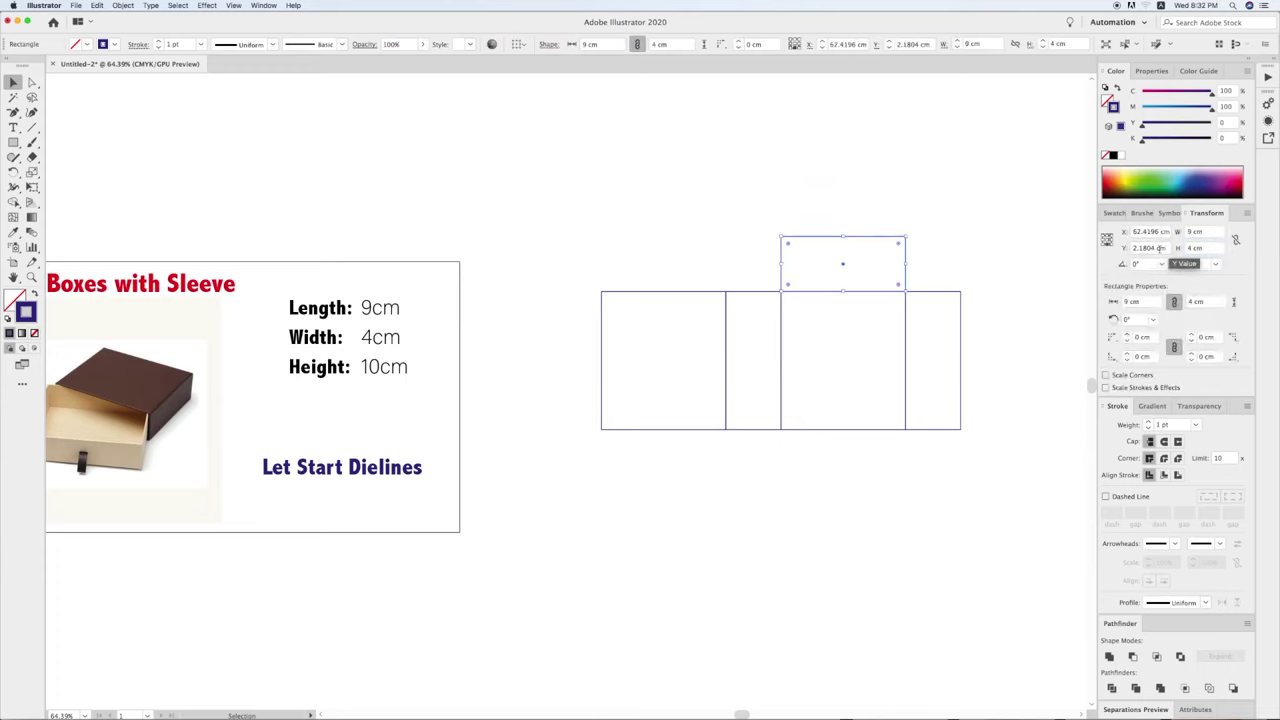
pyautogui.click(591, 311)
pyautogui.hscroll(-2, 591, 311)
pyautogui.moveTo(637, 232); pyautogui.dragTo(971, 500)
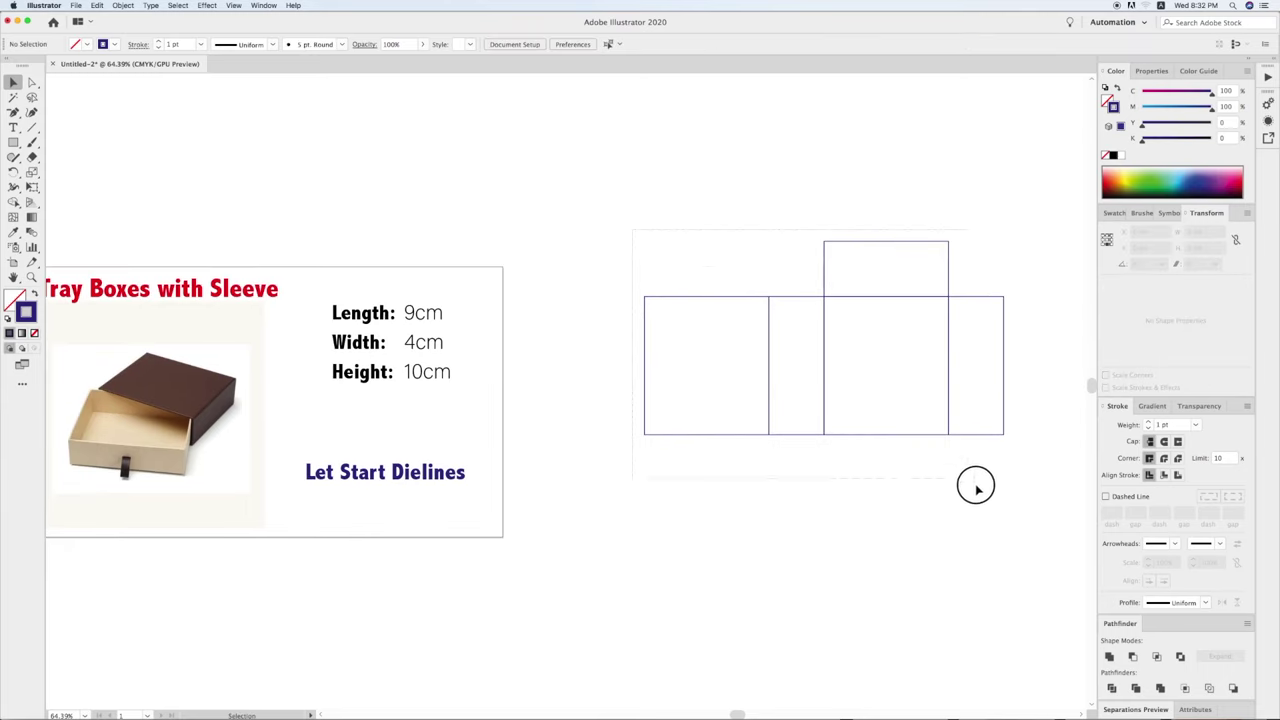
pyautogui.click(830, 510)
# Copy the heading above the dieline and retype it as 'GrayBoard Dieline'.
pyautogui.moveTo(413, 471)
pyautogui.mouseDown()
pyautogui.moveTo(751, 251)
pyautogui.moveTo(660, 246)
pyautogui.mouseUp()
pyautogui.doubleClick(790, 253)
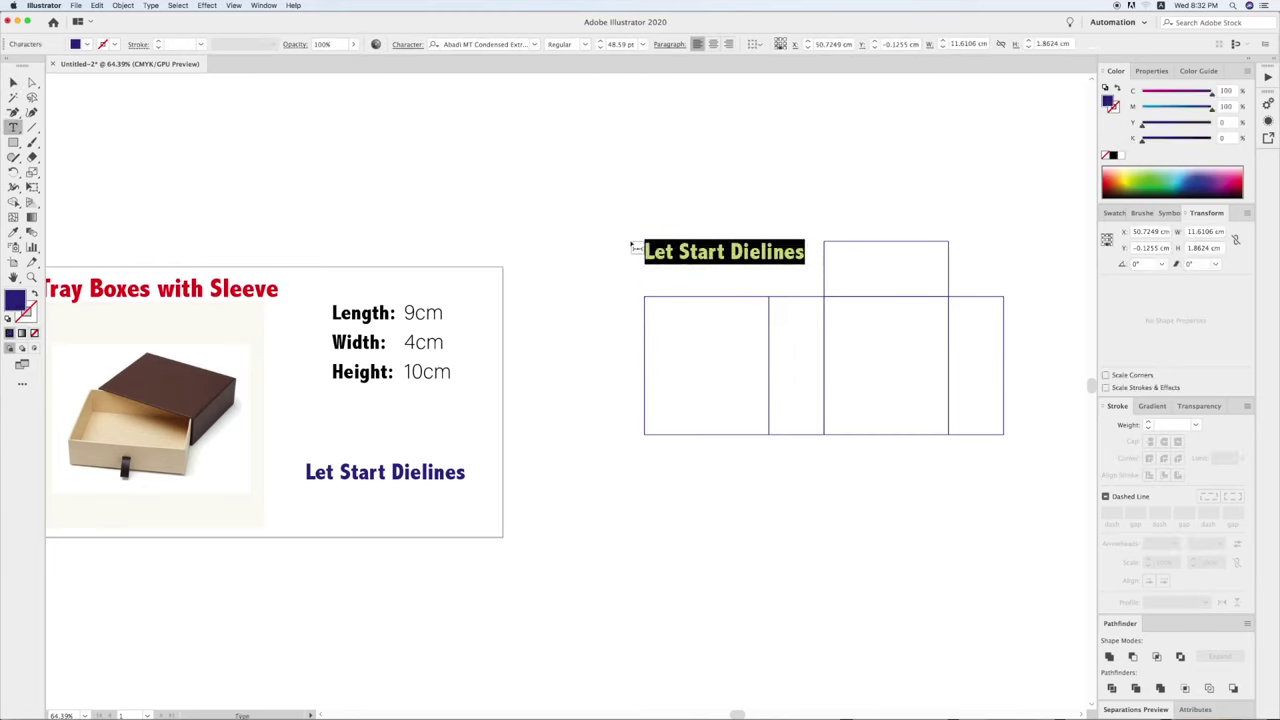
pyautogui.write('GrayBoard Dieli')
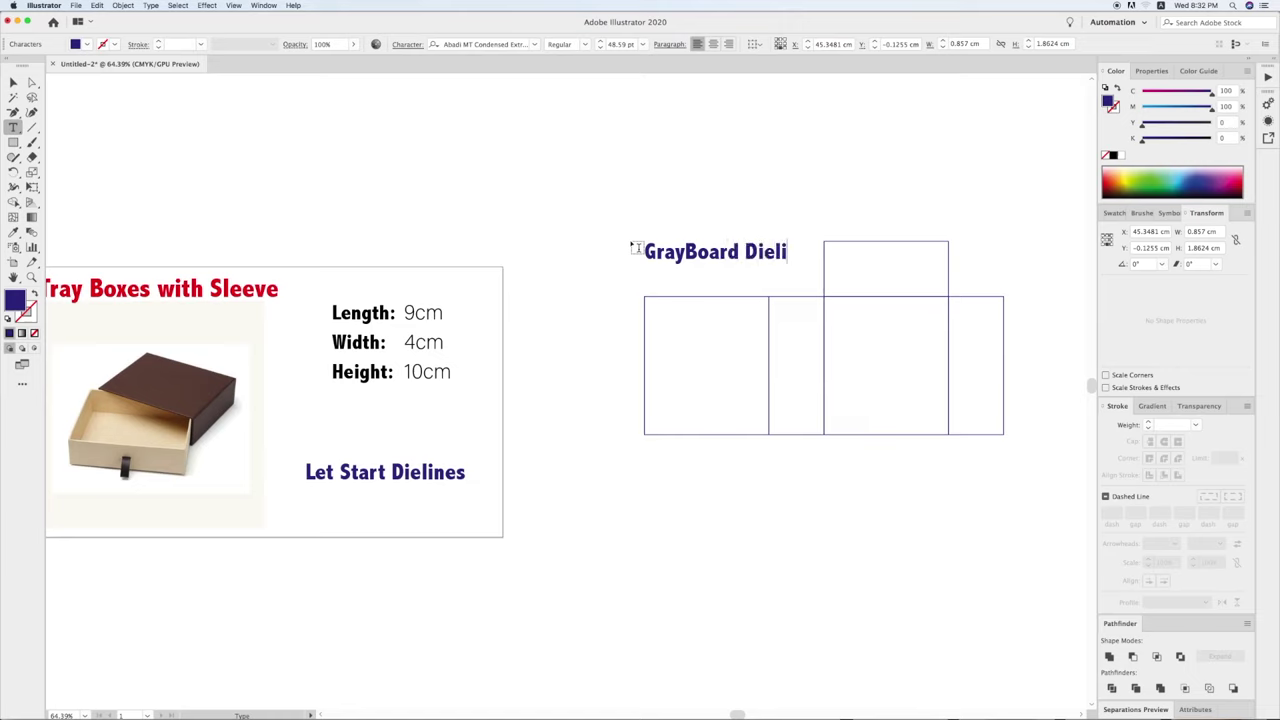
pyautogui.write('ne')
pyautogui.click(14, 82)
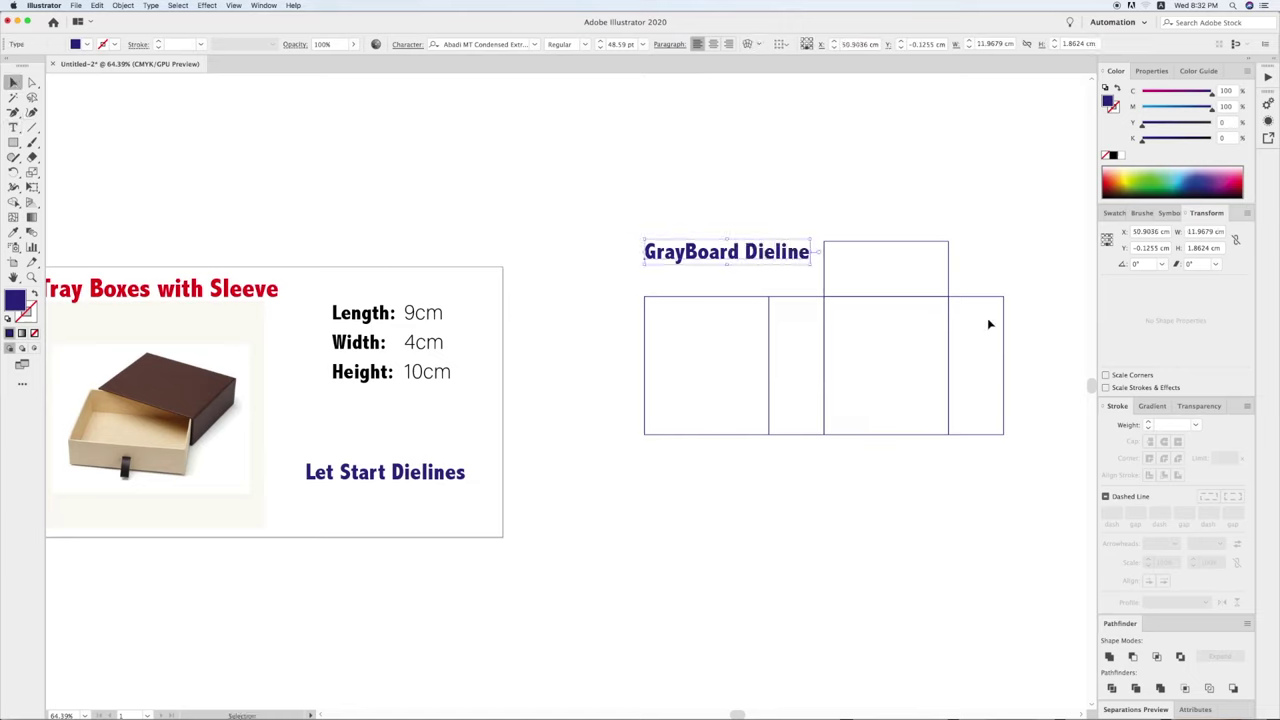
# Shrink the 'GrayBoard Dieline' label, lower it slightly, and make it red.
pyautogui.moveTo(809, 243); pyautogui.dragTo(770, 267)
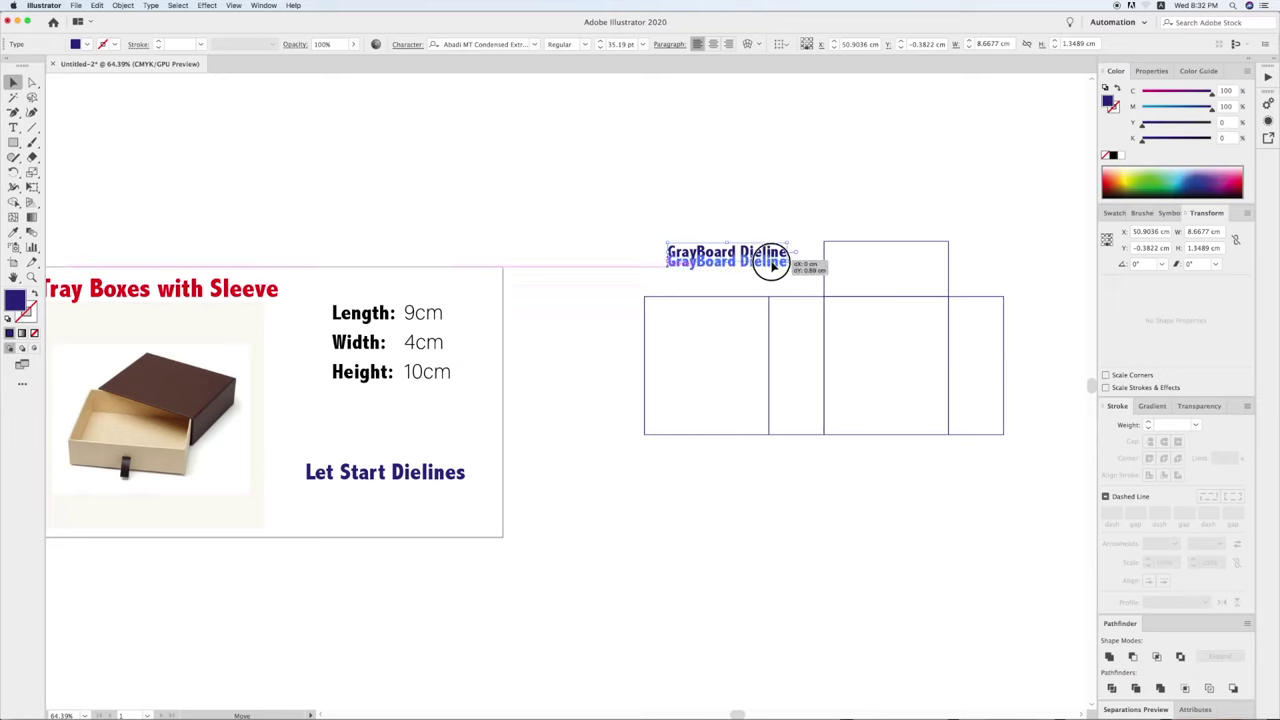
pyautogui.moveTo(1200, 93)
pyautogui.mouseDown()
pyautogui.moveTo(1143, 93)
pyautogui.moveTo(1250, 128)
pyautogui.mouseUp()
pyautogui.click(748, 136)
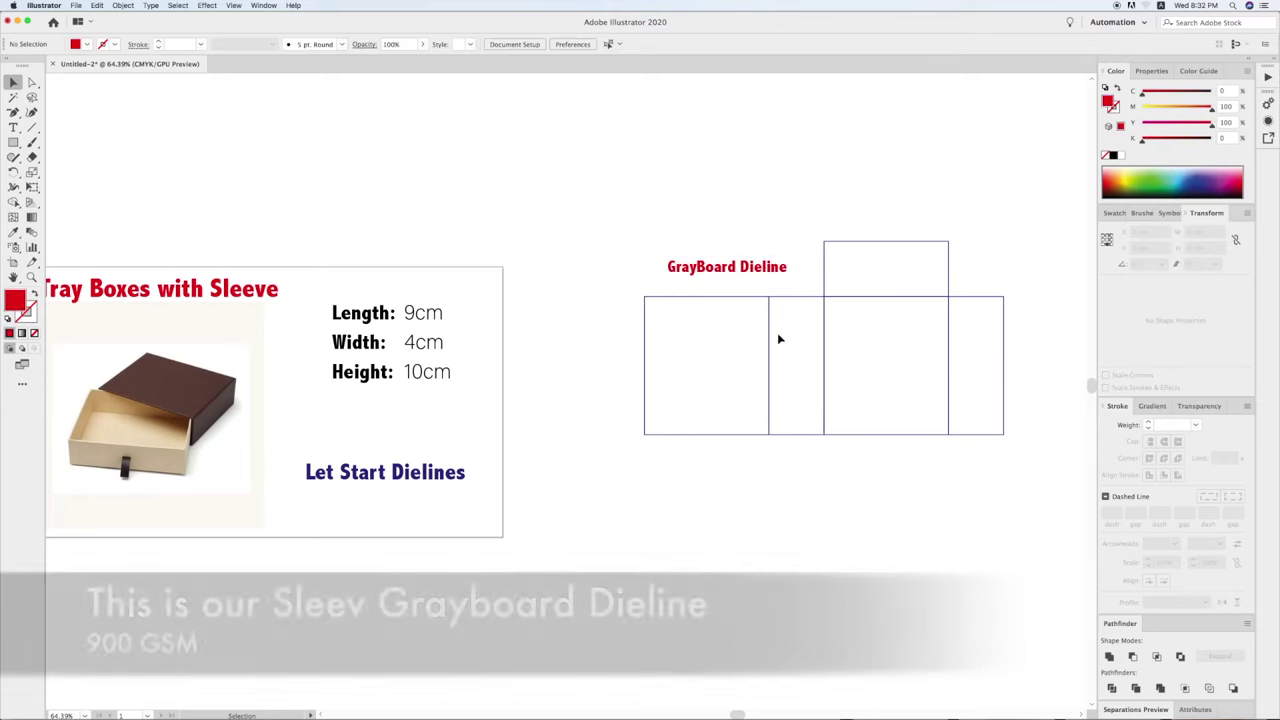
pyautogui.click(709, 343)
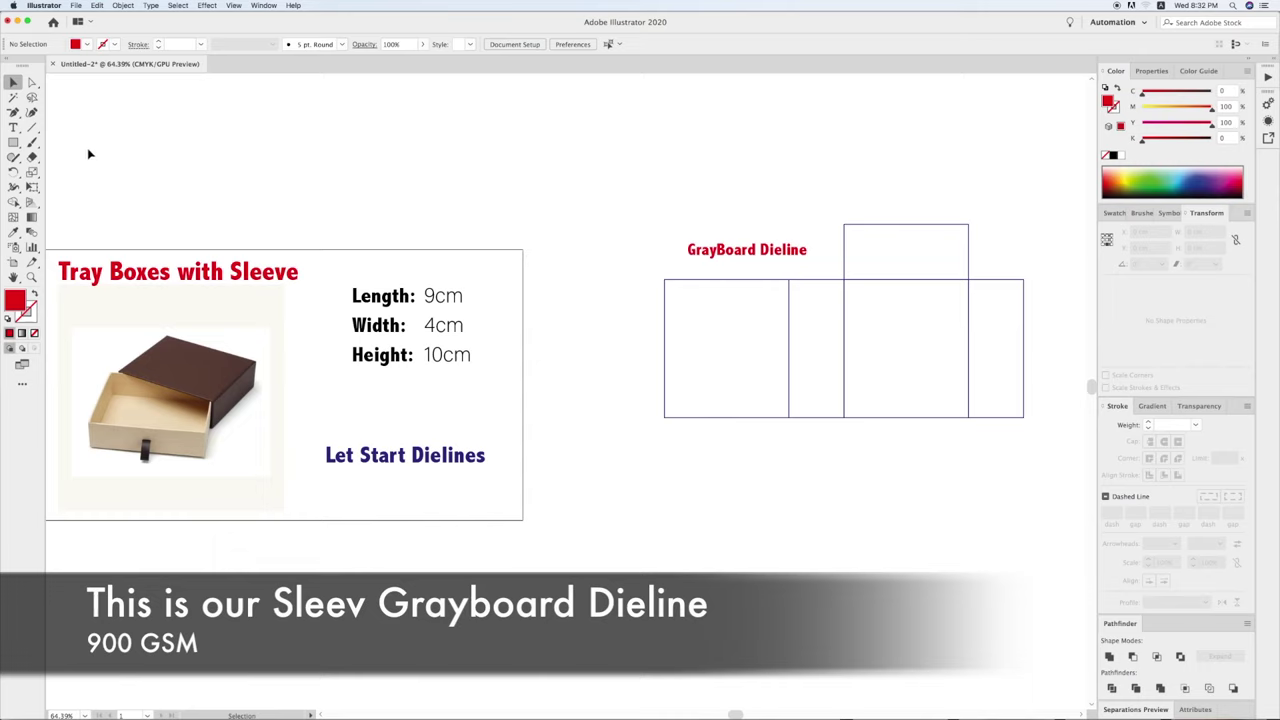
pyautogui.click(32, 127)
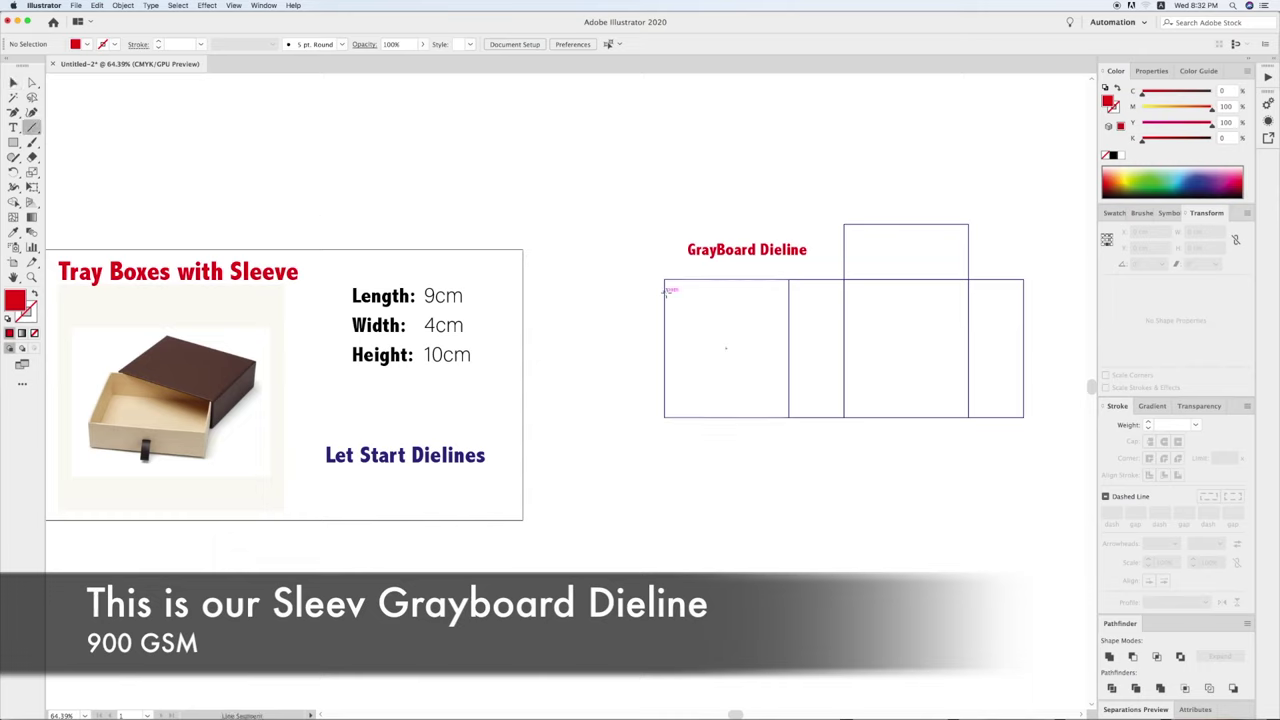
# Draw a red 4 pt line from the dieline corner to the box photo.
pyautogui.moveTo(666, 290); pyautogui.dragTo(232, 362)
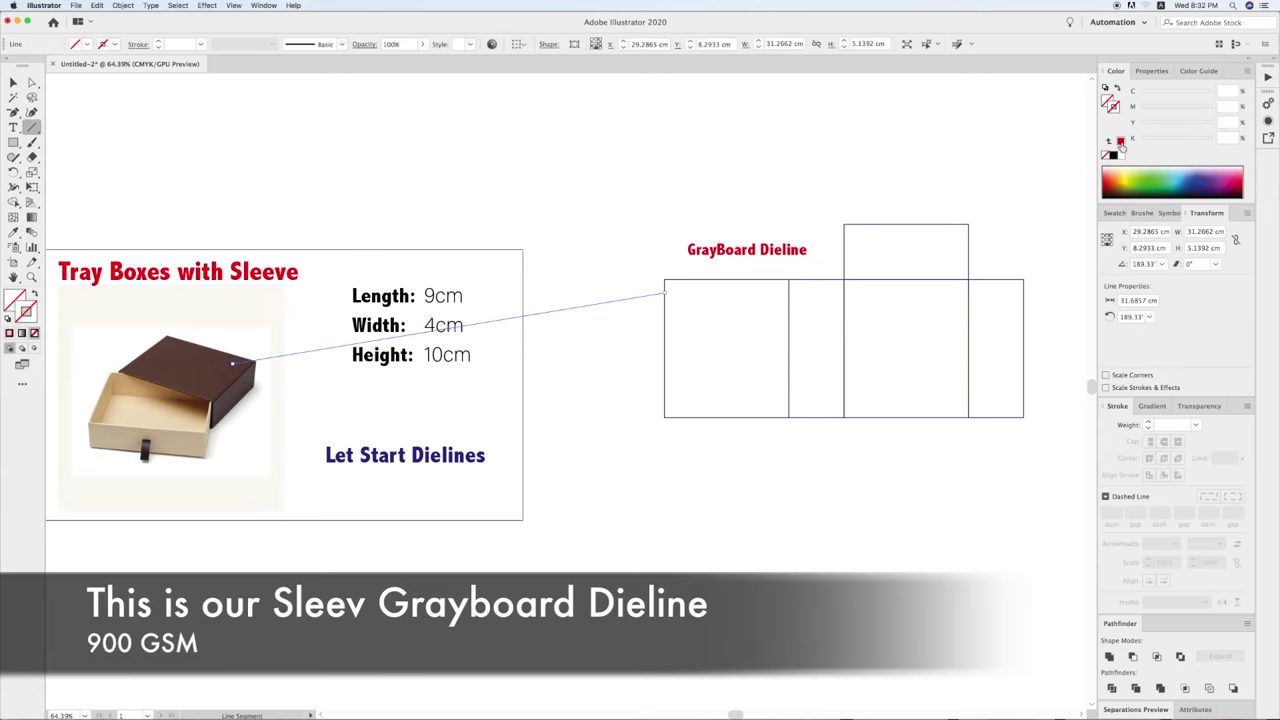
pyautogui.click(1121, 142)
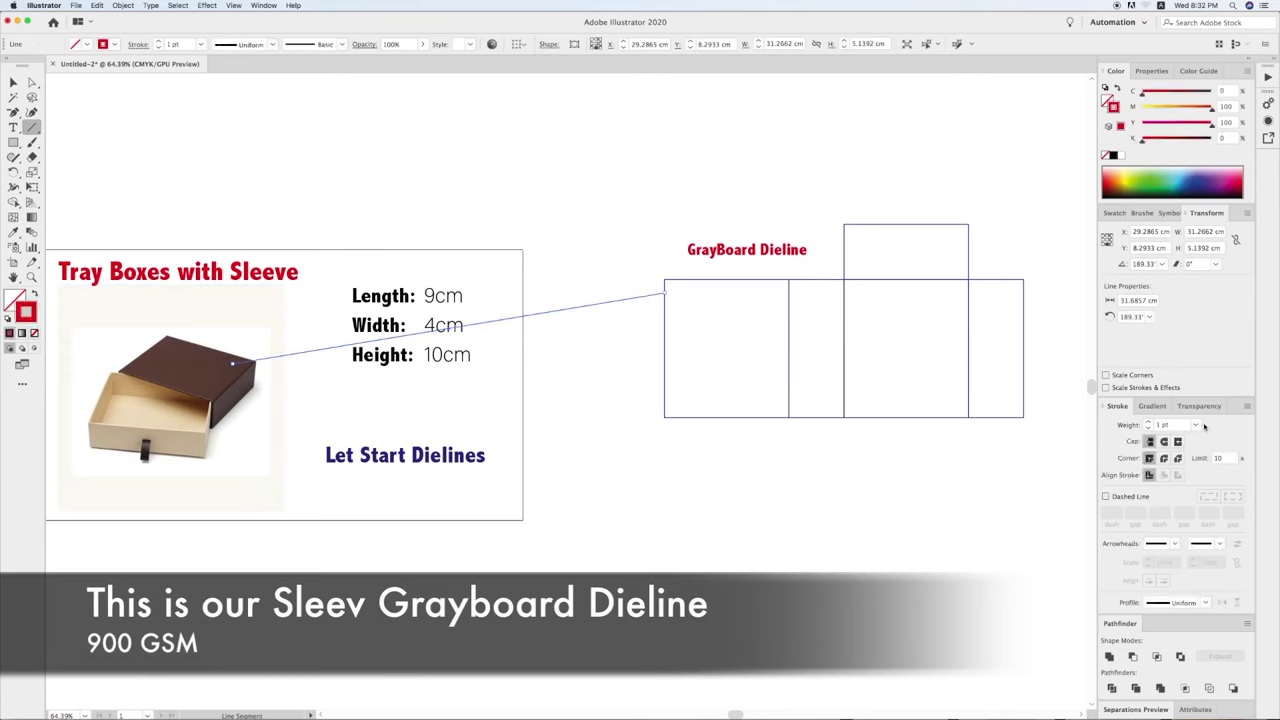
pyautogui.click(1204, 425)
pyautogui.click(1206, 207)
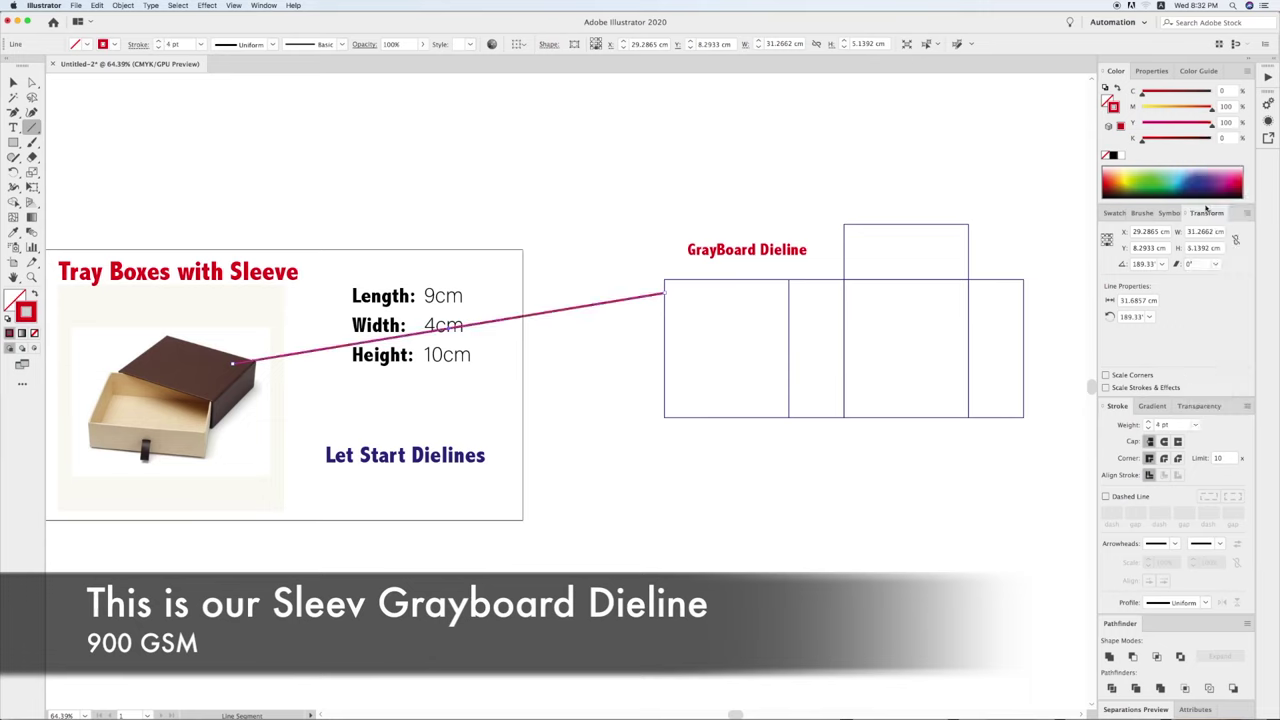
# Add an arrowhead to the line's far end, turning it into an arrow.
pyautogui.click(1174, 543)
pyautogui.click(1138, 514)
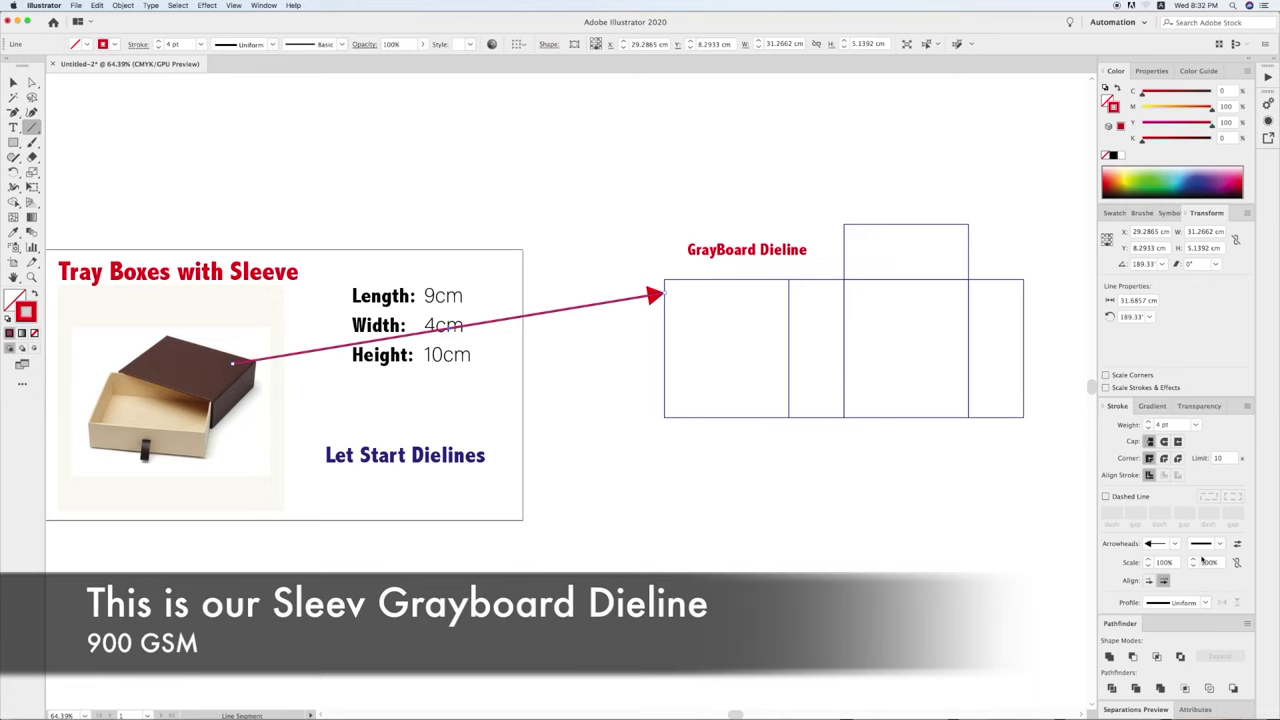
pyautogui.click(1219, 543)
pyautogui.click(1176, 470)
pyautogui.press('v')
pyautogui.click(860, 519)
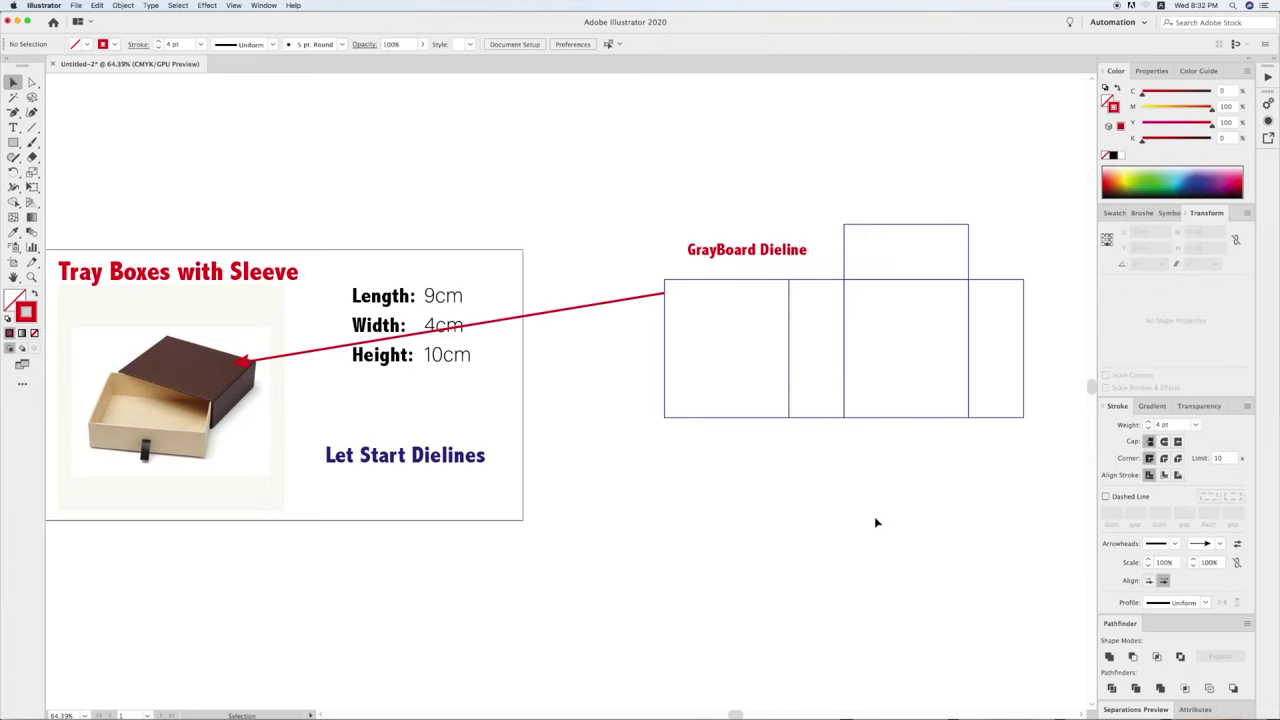
pyautogui.press('super+minus')
pyautogui.moveTo(811, 454)
pyautogui.mouseDown()
pyautogui.moveTo(755, 400)
pyautogui.moveTo(762, 326)
pyautogui.mouseUp()
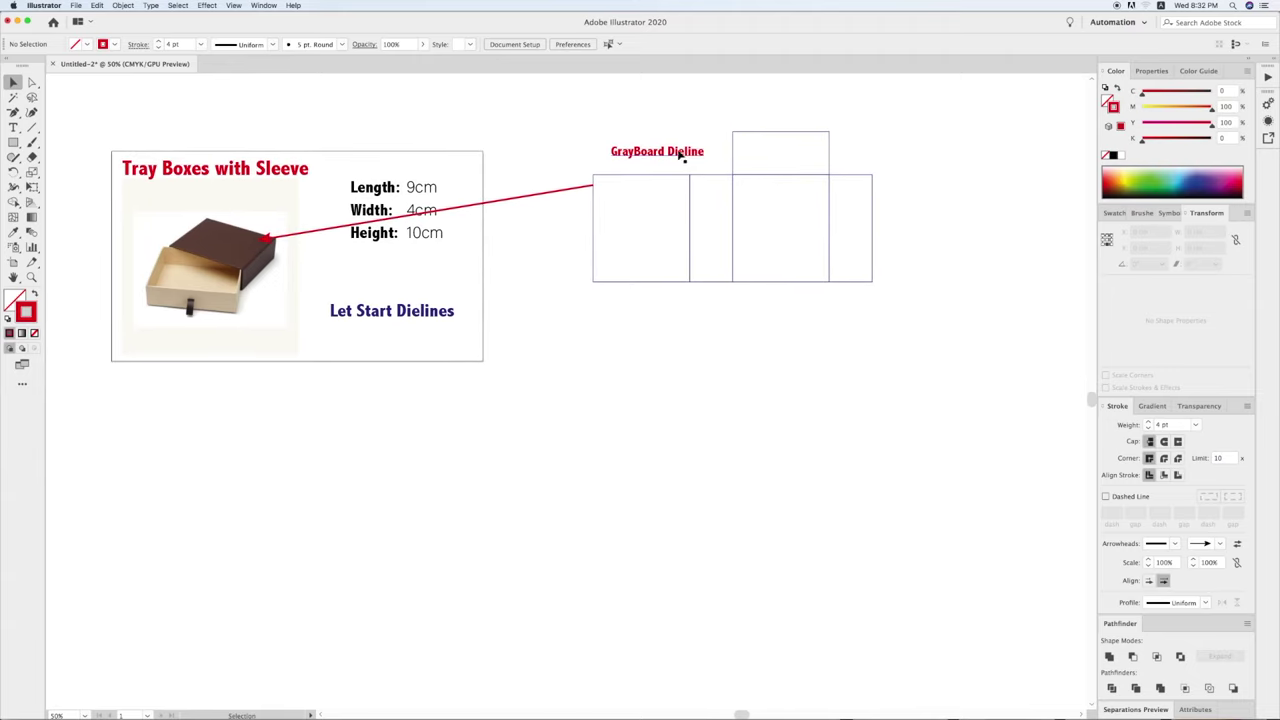
# Duplicate all GrayBoard dieline rectangles, including the top flap, directly below the original.
pyautogui.moveTo(671, 294); pyautogui.dragTo(863, 211)
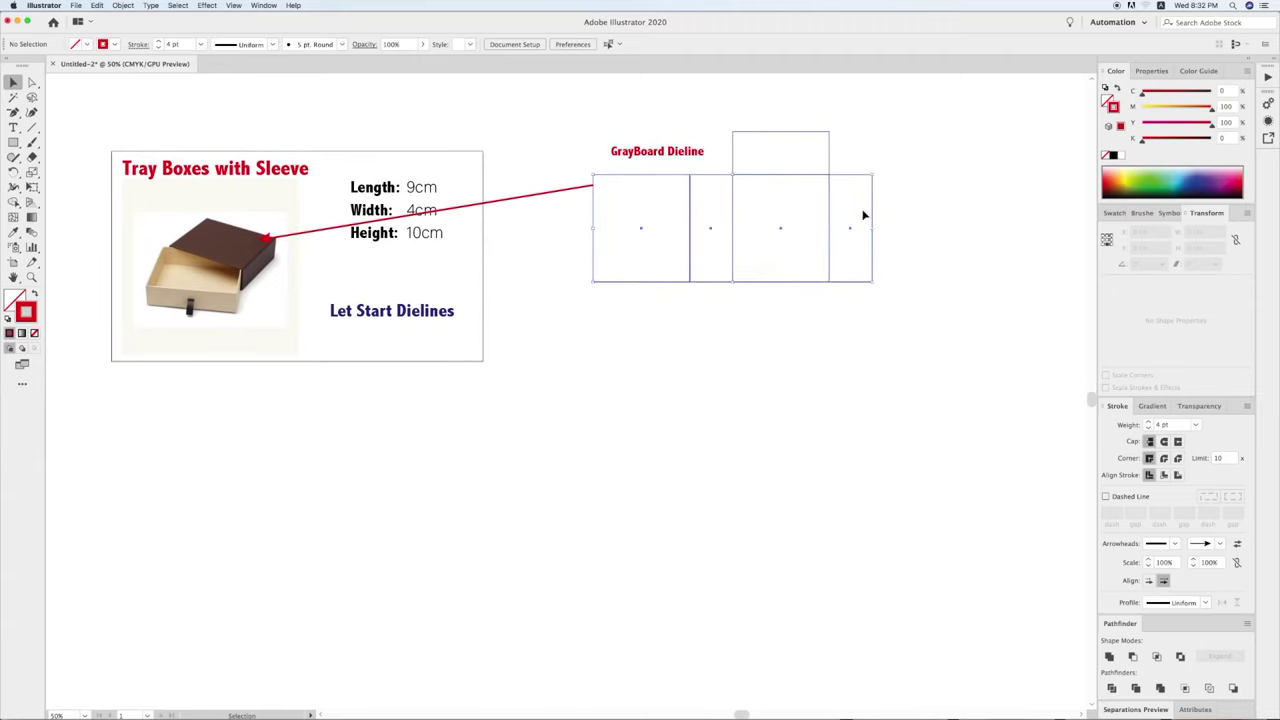
pyautogui.press('Delete')
pyautogui.click(800, 151)
pyautogui.press('Delete')
pyautogui.hotkey('ctrl', 'z')
pyautogui.hotkey('ctrl', 'z')
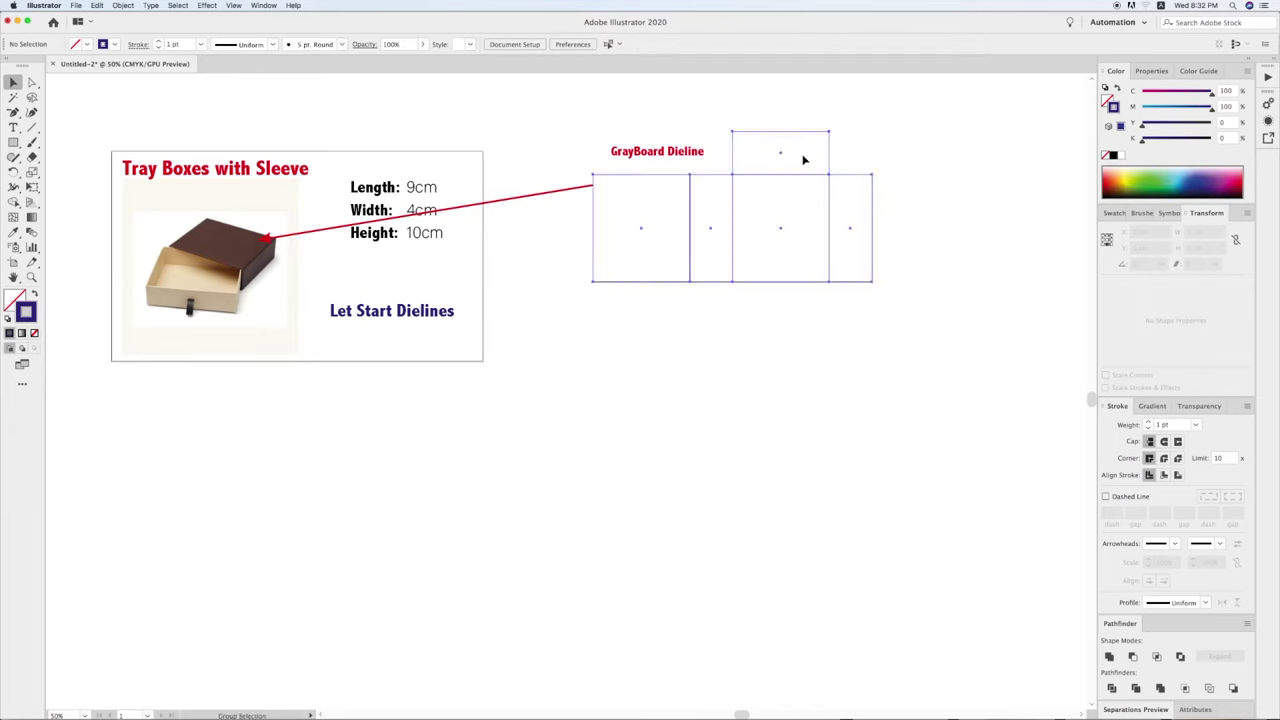
pyautogui.click(797, 139)
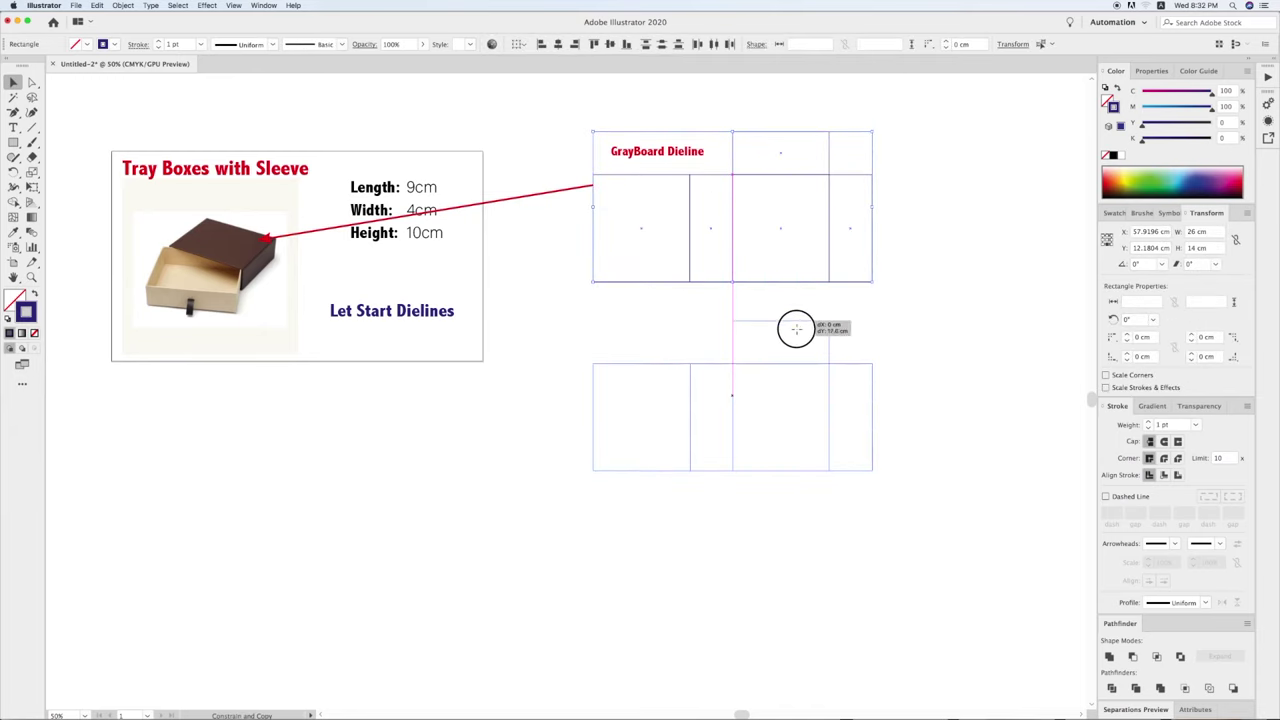
pyautogui.moveTo(797, 139); pyautogui.dragTo(796, 361)
pyautogui.click(896, 383)
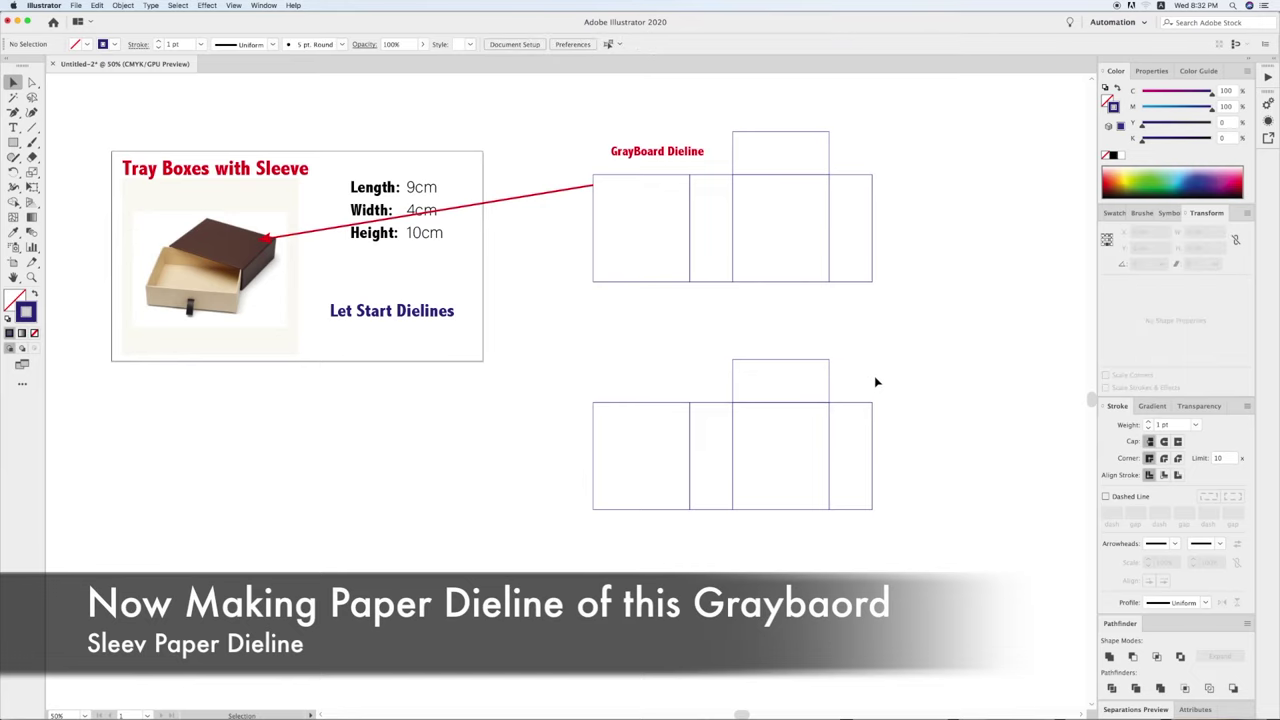
pyautogui.hscroll(1, 855, 395)
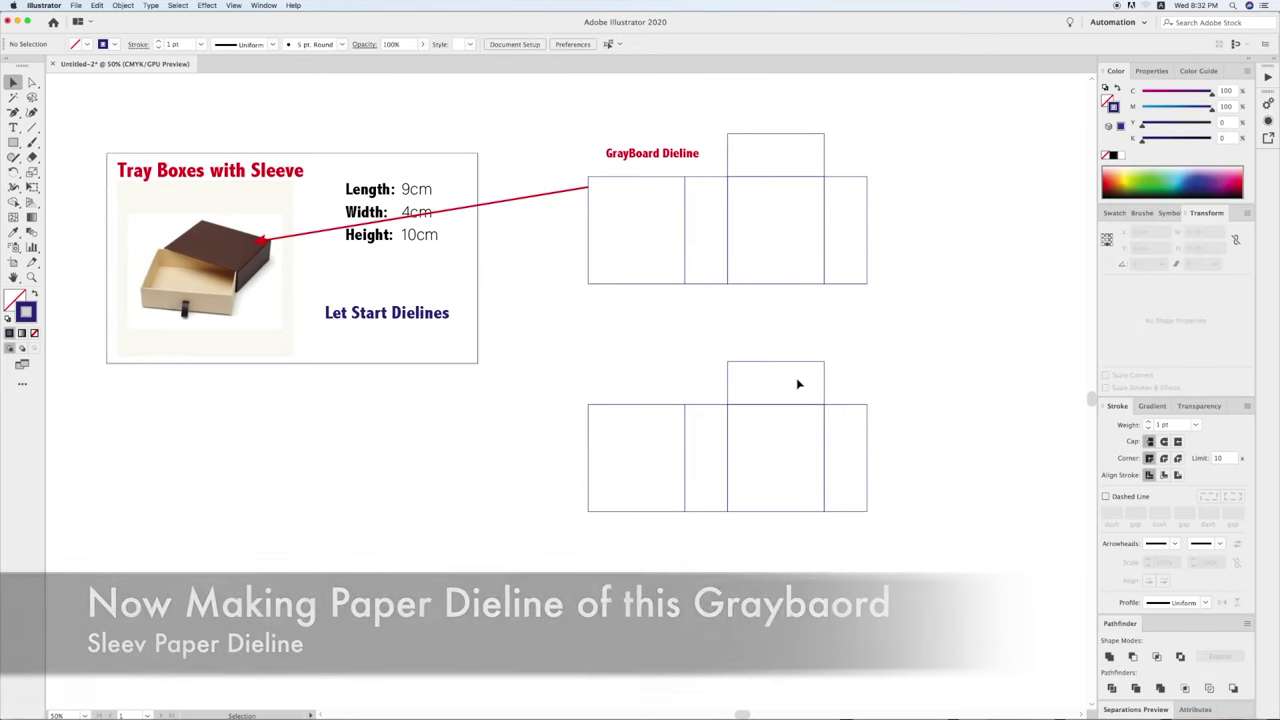
# Delete the copy's top flap, right side panel and left panel.
pyautogui.click(738, 380)
pyautogui.press('Delete')
pyautogui.click(834, 410)
pyautogui.press('Delete')
pyautogui.click(659, 420)
pyautogui.press('Delete')
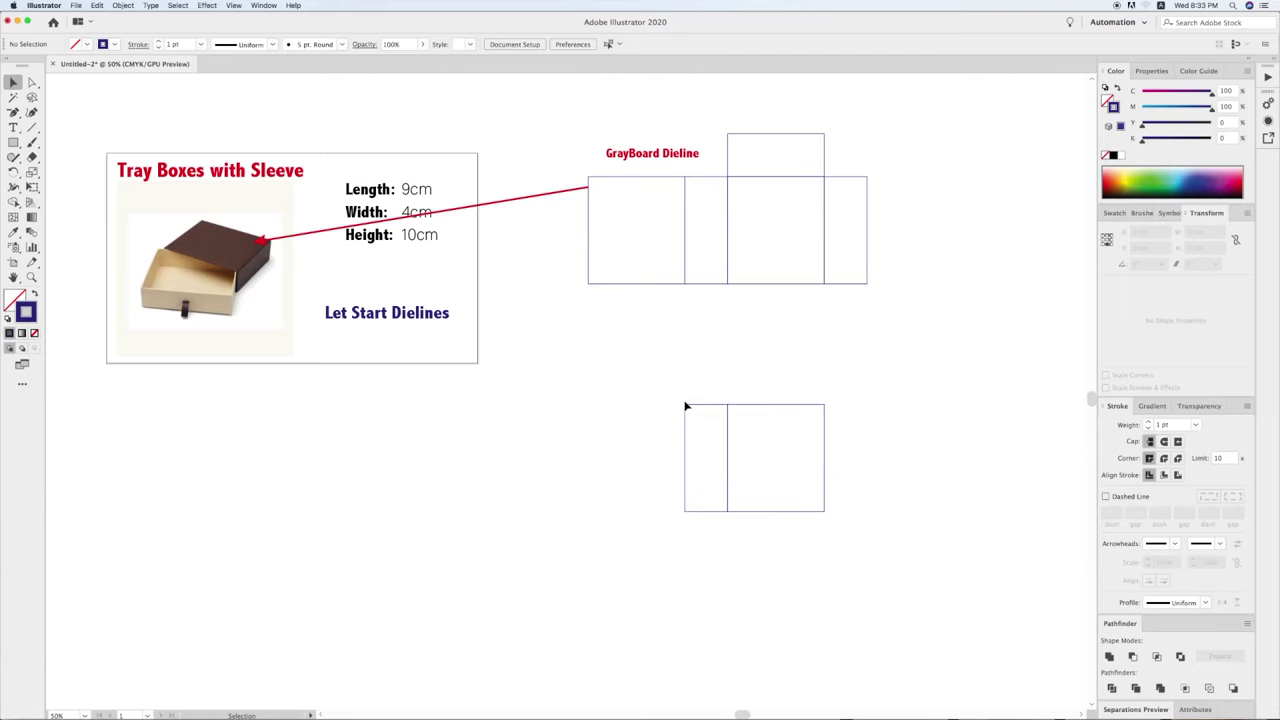
# Widen the remaining large panel to 9.38 cm from its top-left corner.
pyautogui.click(745, 410)
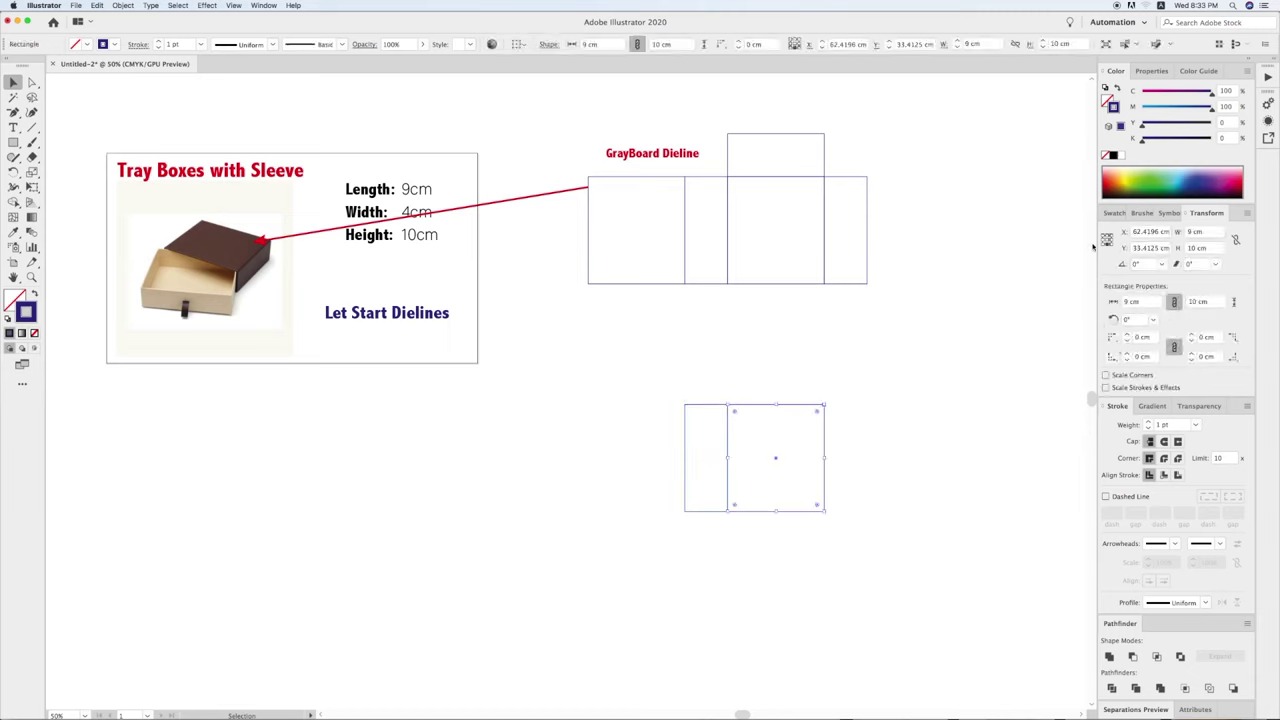
pyautogui.click(1105, 238)
pyautogui.click(1214, 231)
pyautogui.write('+0.')
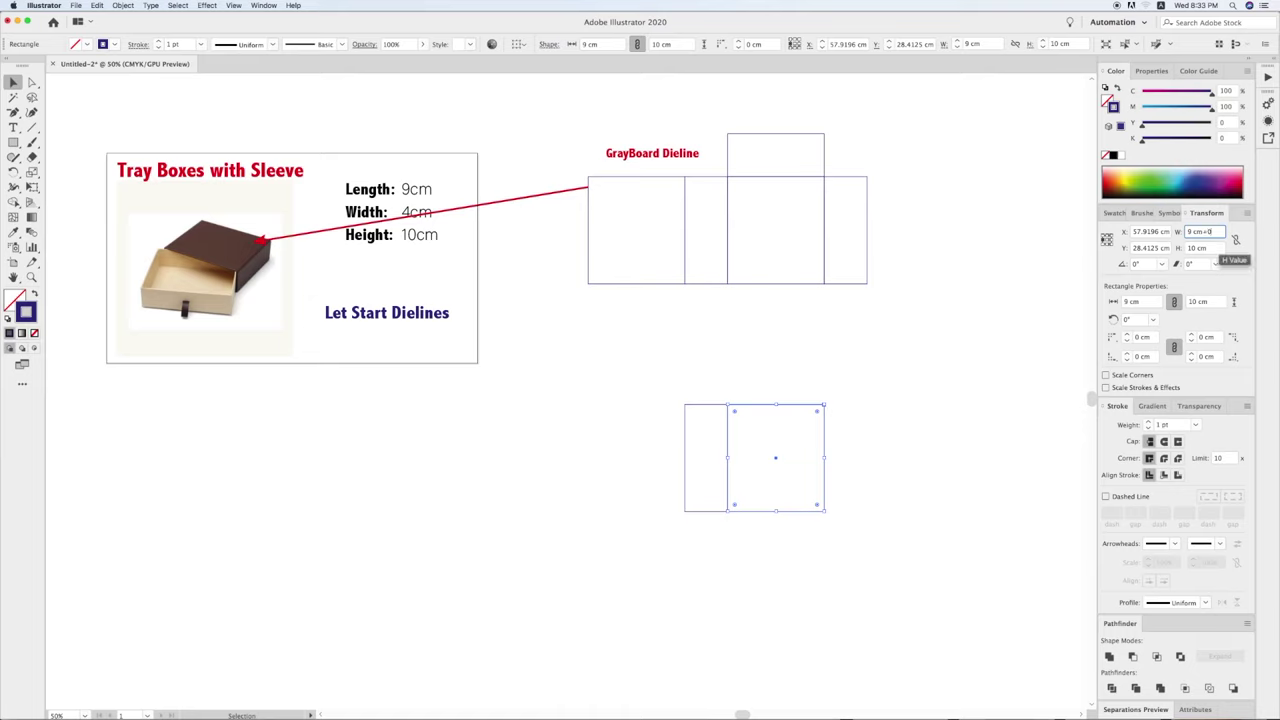
pyautogui.write('38')
pyautogui.press('Return')
pyautogui.write('10.2')
pyautogui.press('Return')
# Undo the large panel's height change, returning it to 10 cm.
pyautogui.click(698, 394)
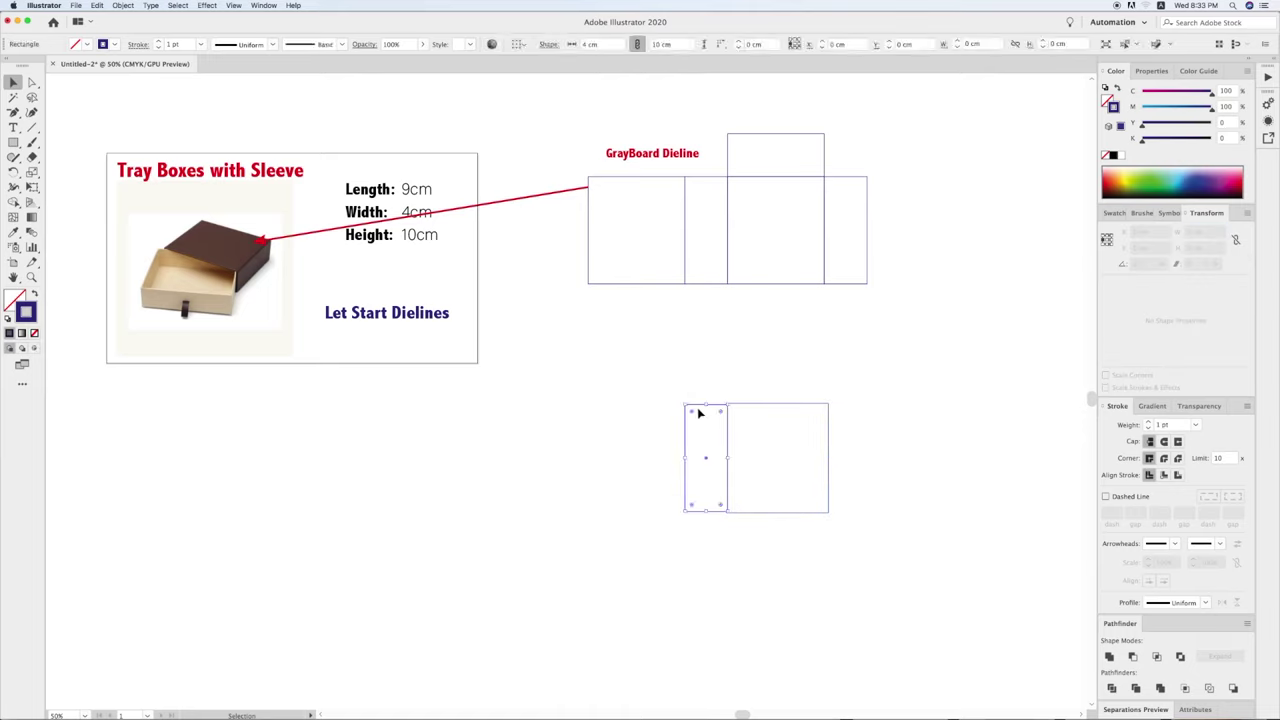
pyautogui.click(777, 392)
pyautogui.press('z')
pyautogui.click(760, 404)
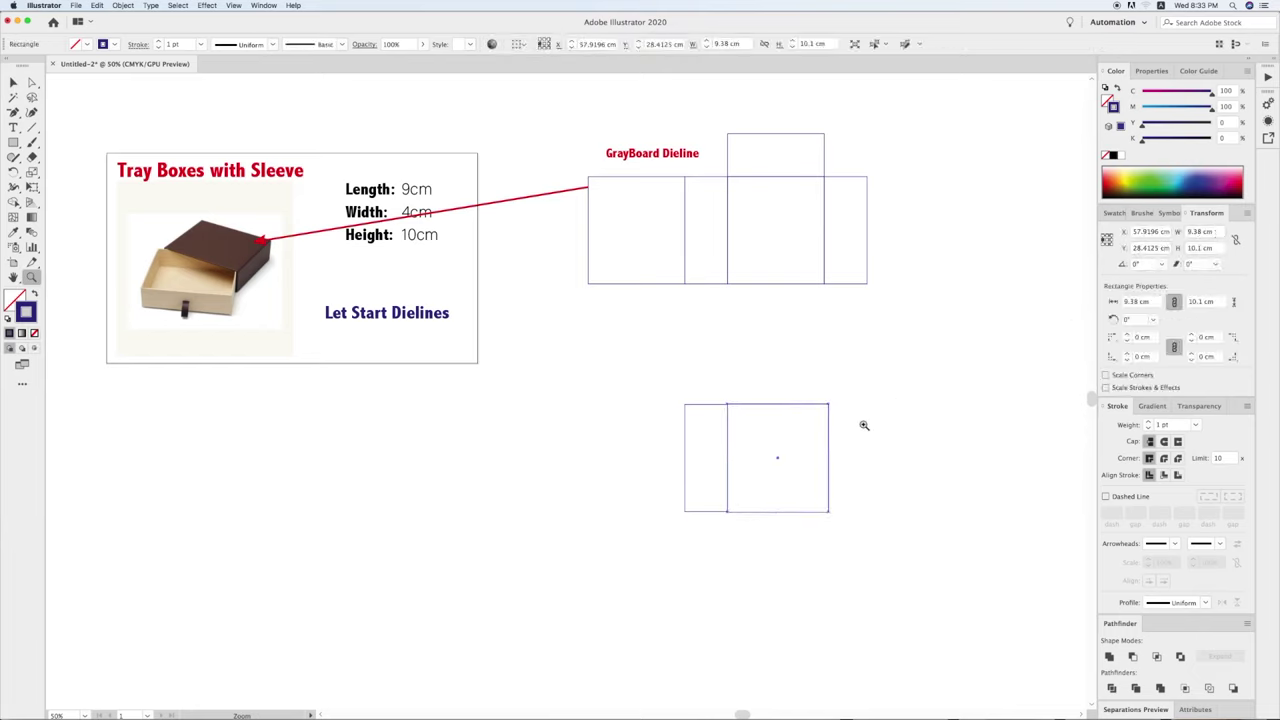
pyautogui.hotkey('ctrl', 'z')
pyautogui.press('v')
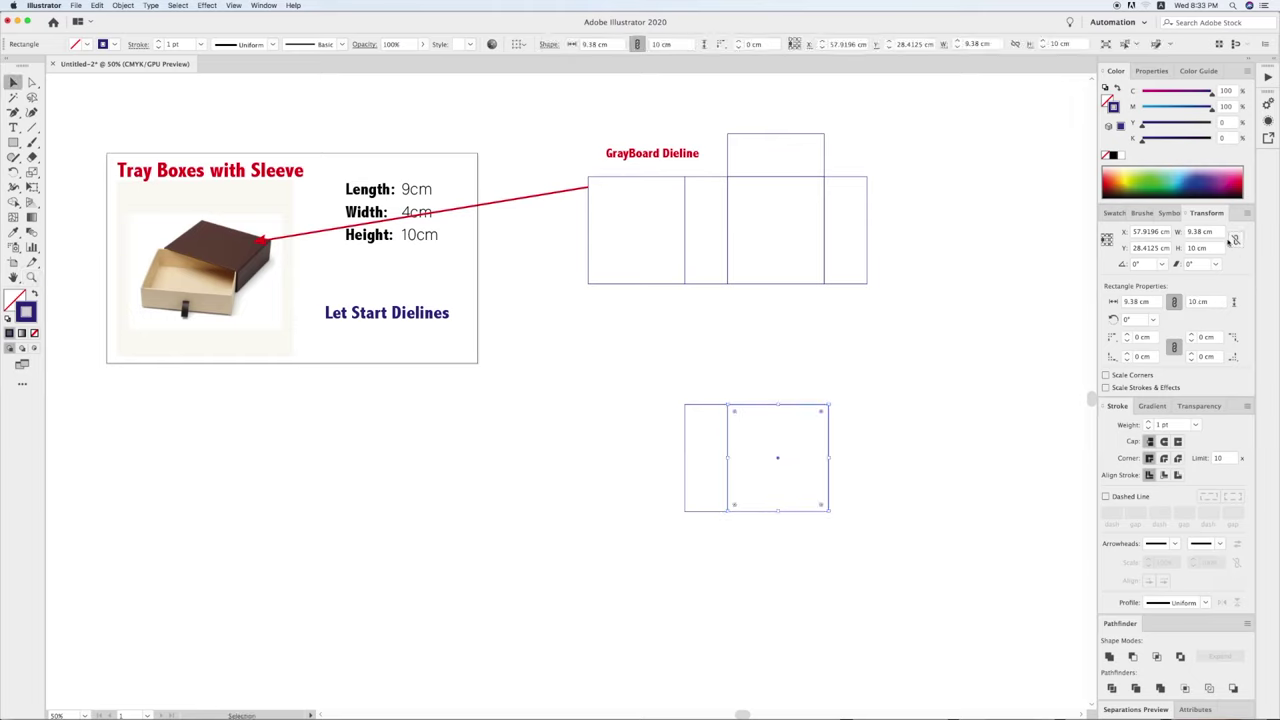
# Set the narrow side panel's width to 4.2 cm.
pyautogui.click(711, 431)
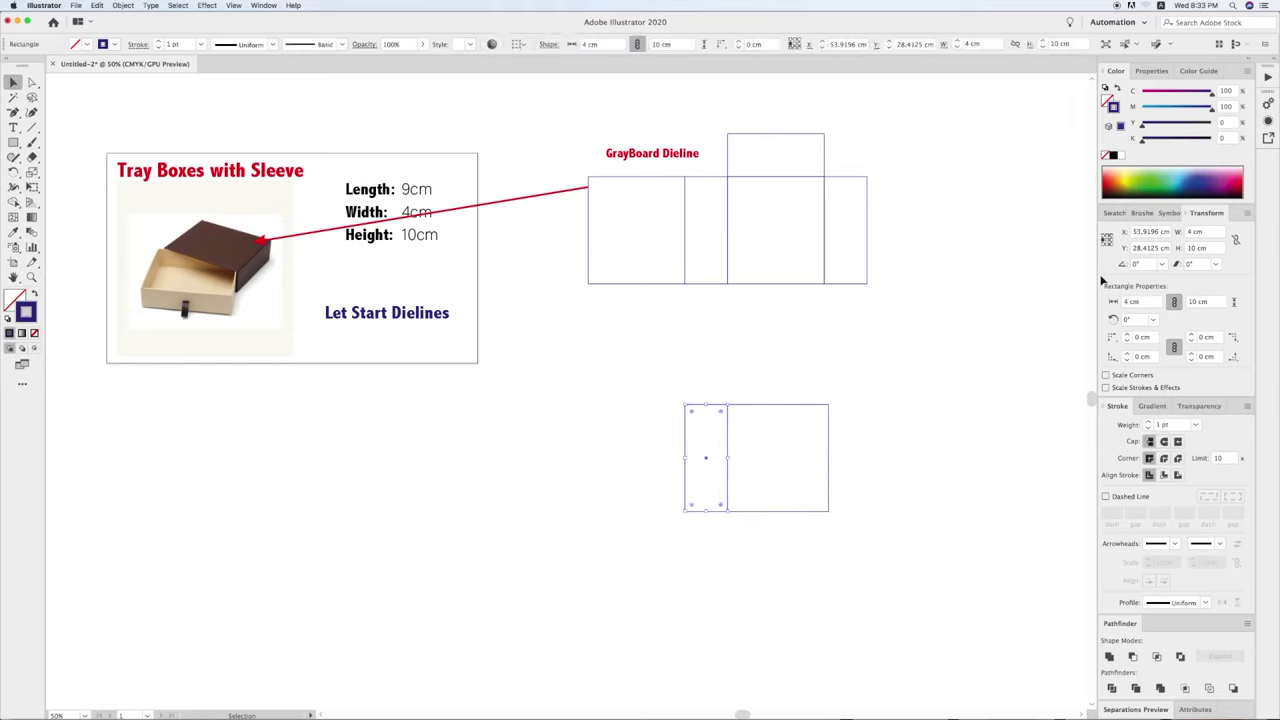
pyautogui.click(1213, 233)
pyautogui.write('+0.2')
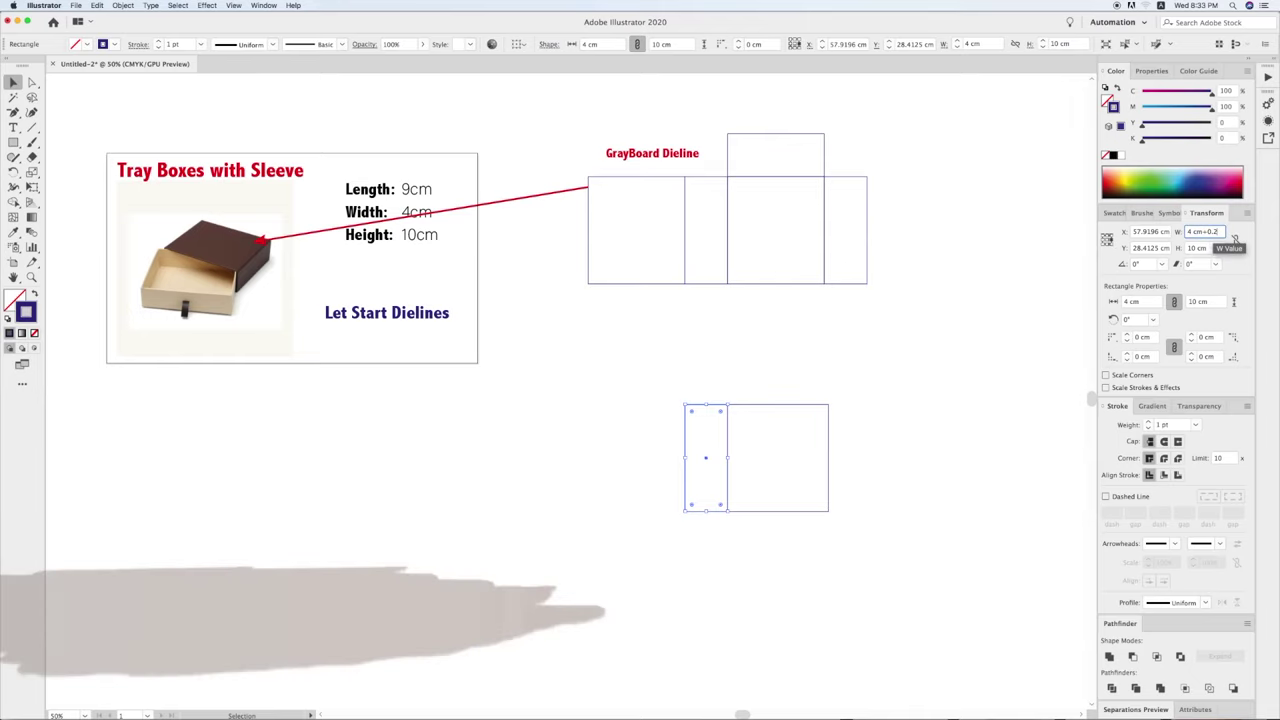
pyautogui.press('Return')
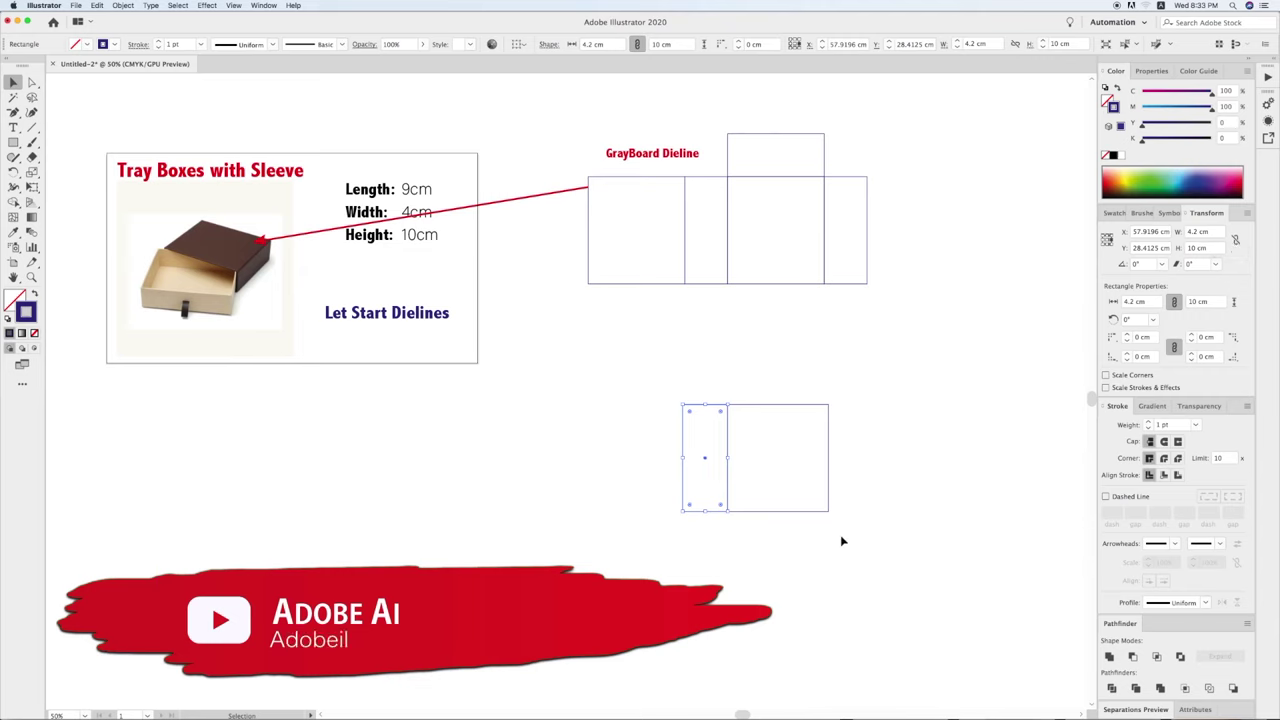
pyautogui.click(883, 517)
pyautogui.scroll(1, 840, 530)
# Make both lower panels 10.2 cm tall.
pyautogui.moveTo(837, 517); pyautogui.dragTo(771, 457)
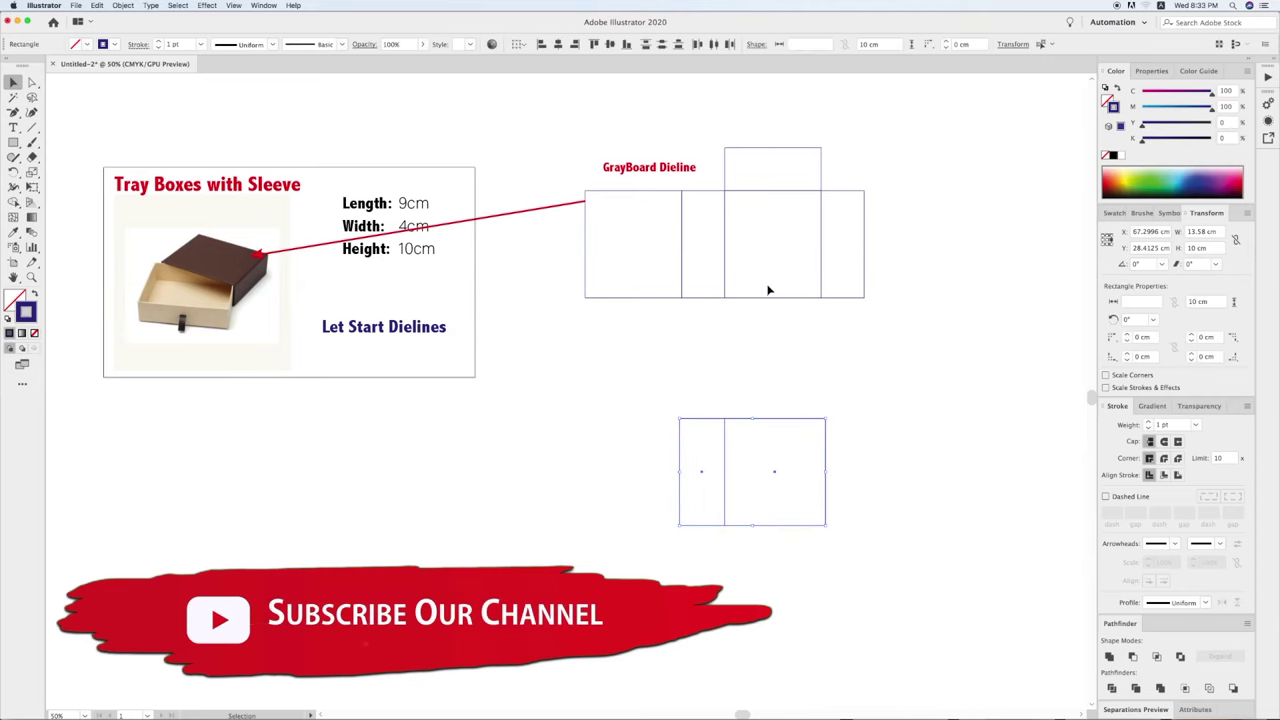
pyautogui.click(1103, 240)
pyautogui.click(1214, 248)
pyautogui.write('-0.2')
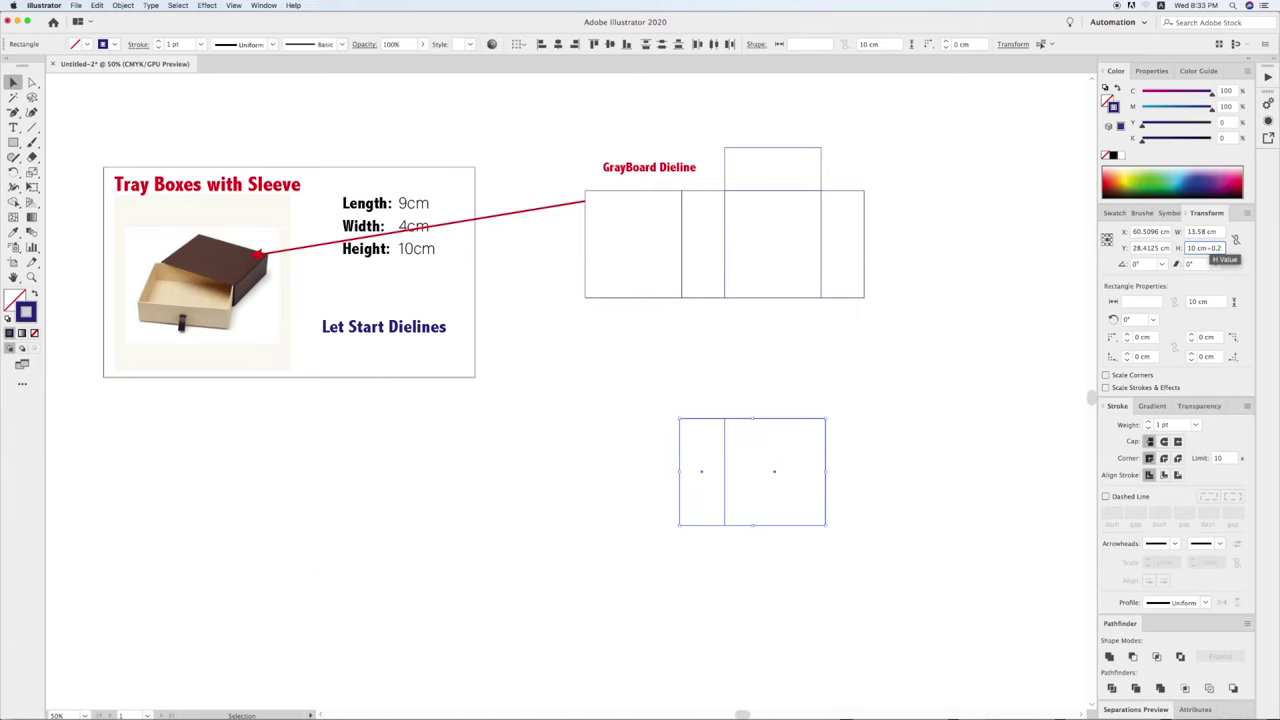
pyautogui.press('Return')
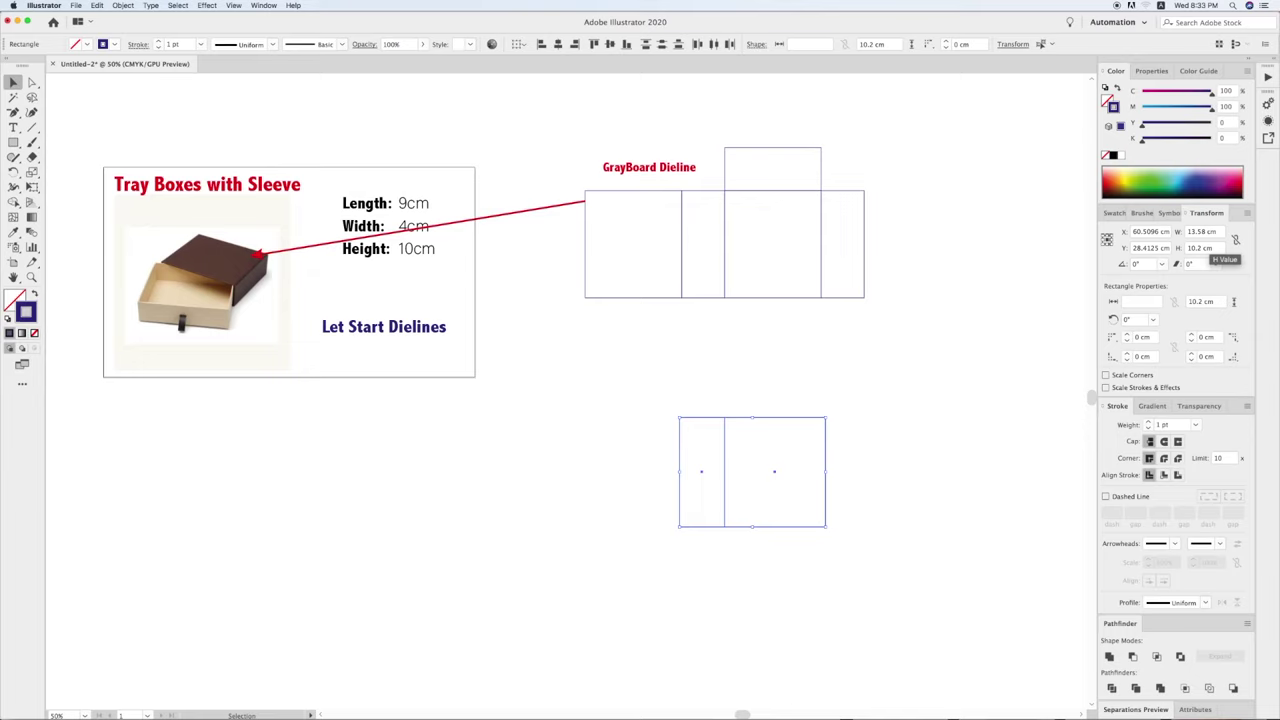
pyautogui.click(886, 494)
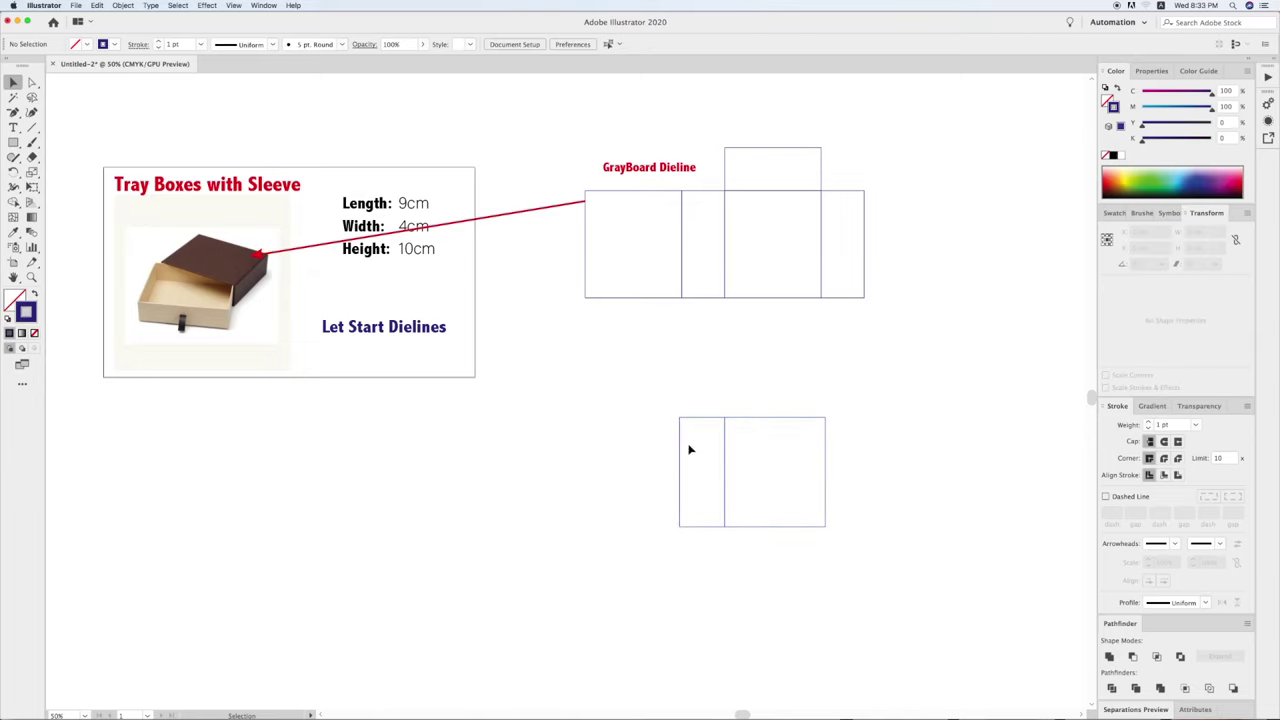
# Copy the panels 13.58 cm to the right and the narrow panel to the left.
pyautogui.moveTo(680, 419)
pyautogui.mouseDown()
pyautogui.moveTo(827, 420)
pyautogui.moveTo(563, 423)
pyautogui.mouseUp()
pyautogui.click(691, 408)
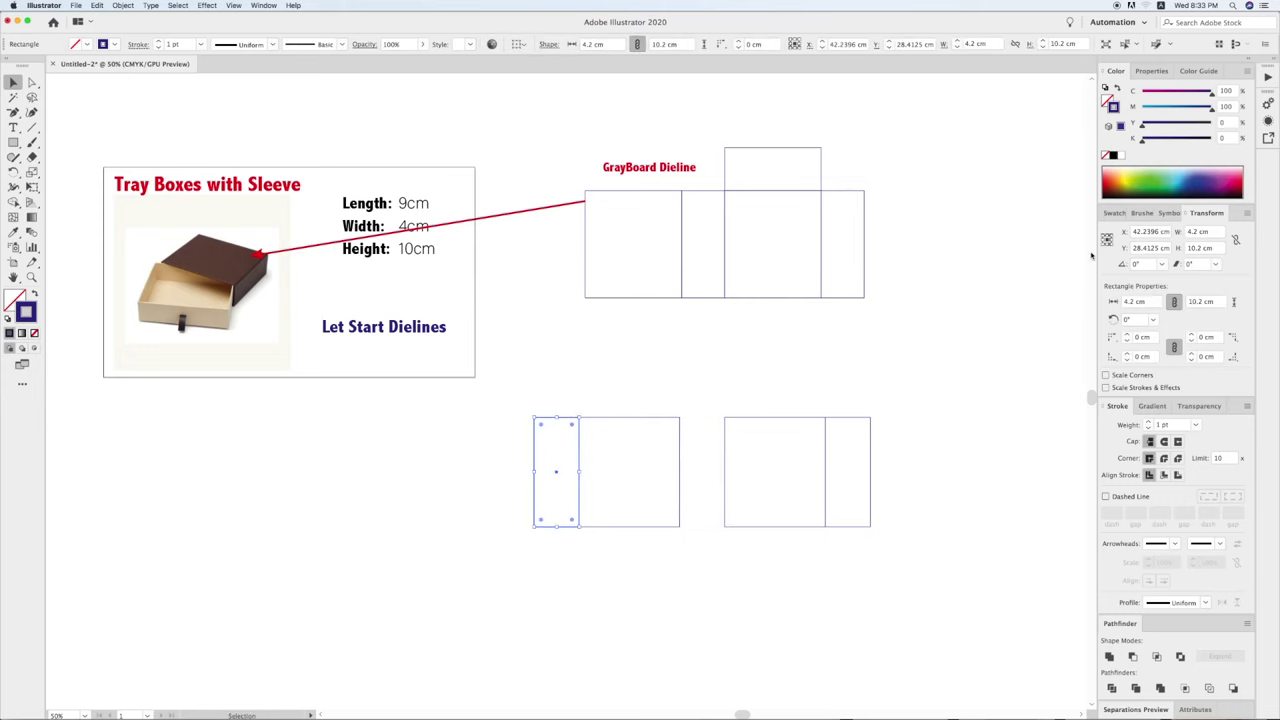
pyautogui.click(1108, 240)
# Move the narrow panel into the gap and make a 1.5 cm wide copy at the row's left end.
pyautogui.moveTo(555, 470); pyautogui.dragTo(701, 470)
pyautogui.click(680, 400)
pyautogui.moveTo(717, 423)
pyautogui.mouseDown()
pyautogui.moveTo(558, 425)
pyautogui.moveTo(574, 425)
pyautogui.mouseUp()
pyautogui.click(1218, 232)
pyautogui.write('.5')
pyautogui.press('Return')
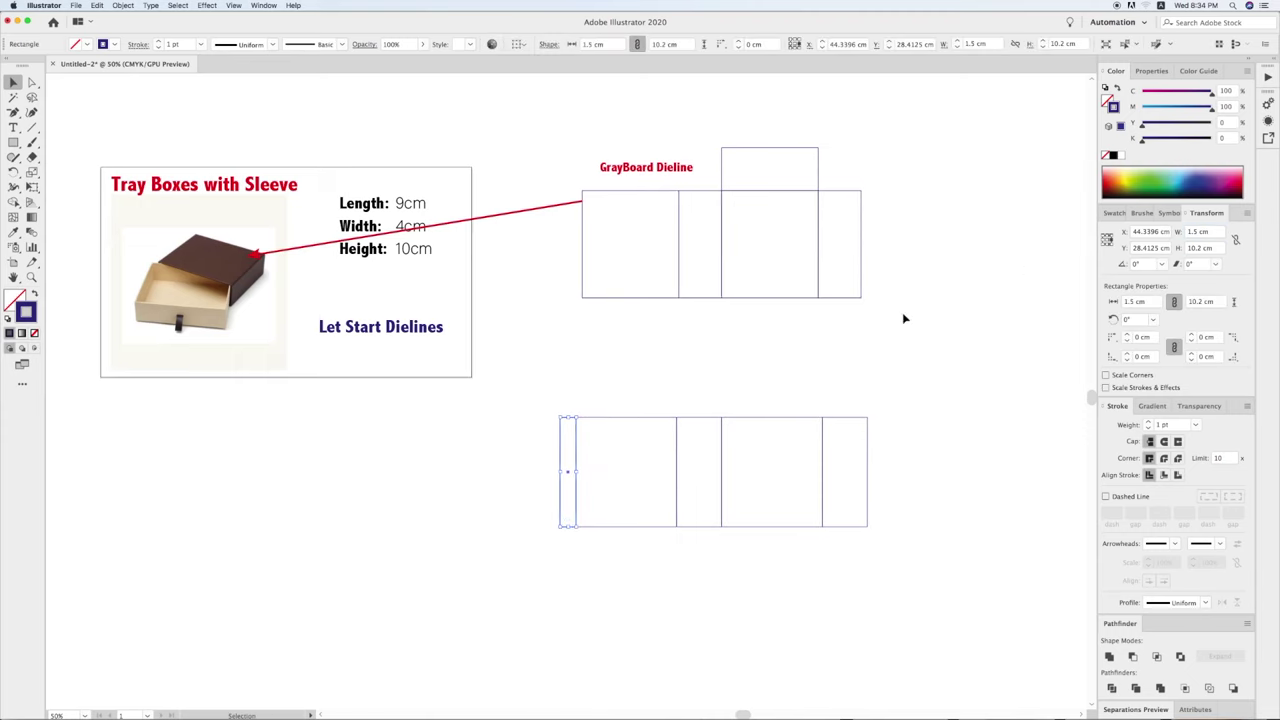
pyautogui.press('z')
# Zoom in on the paper dieline and confirm a 1 cm keyboard increment in Preferences.
pyautogui.moveTo(849, 517); pyautogui.dragTo(969, 640)
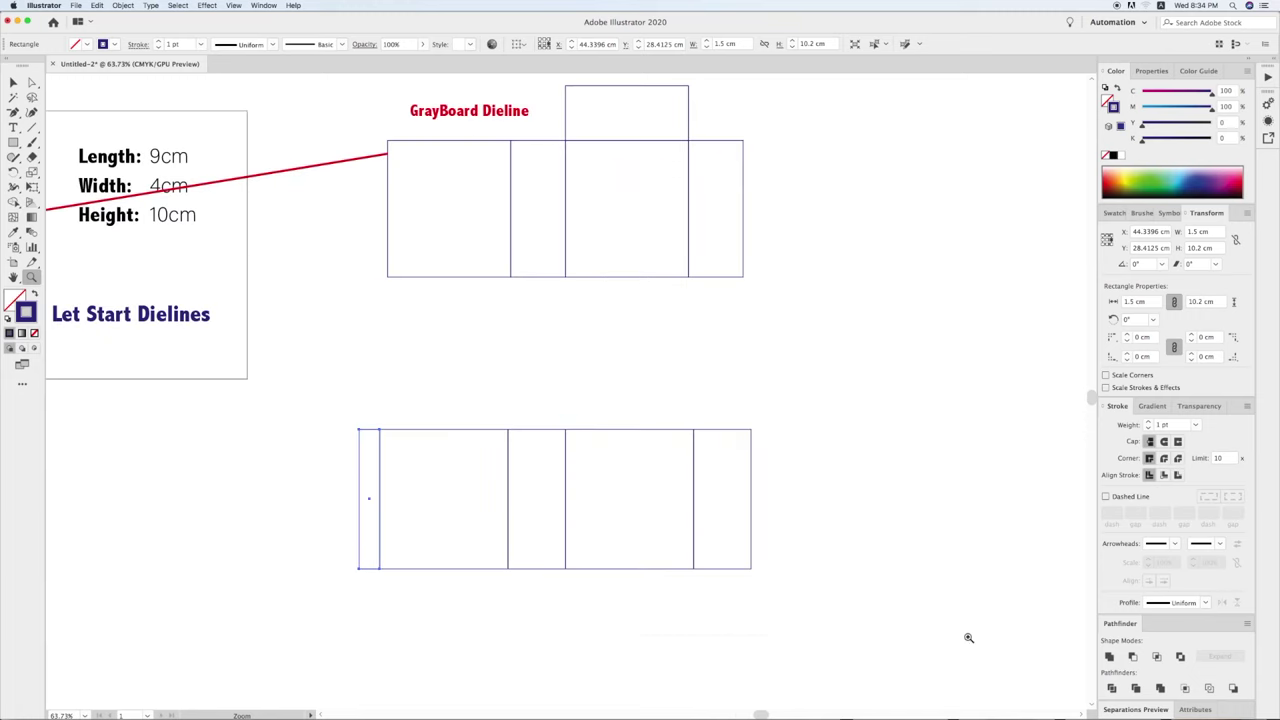
pyautogui.press('v')
pyautogui.click(786, 538)
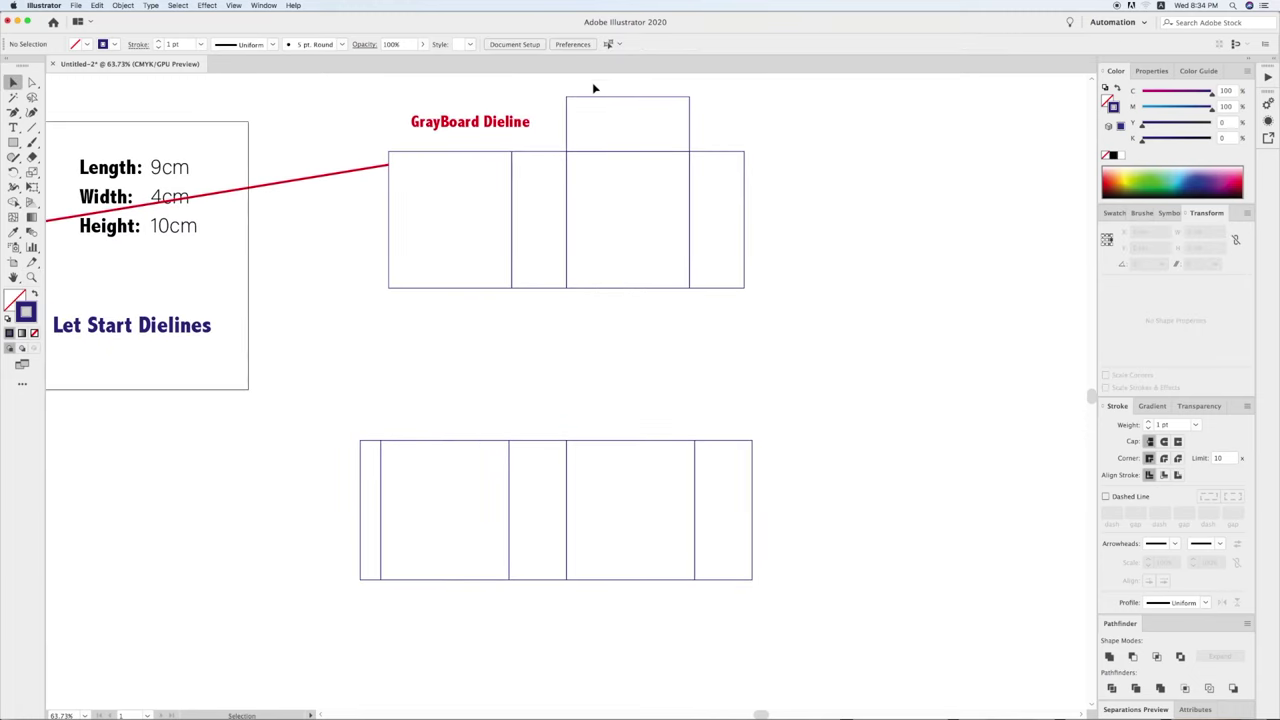
pyautogui.click(573, 44)
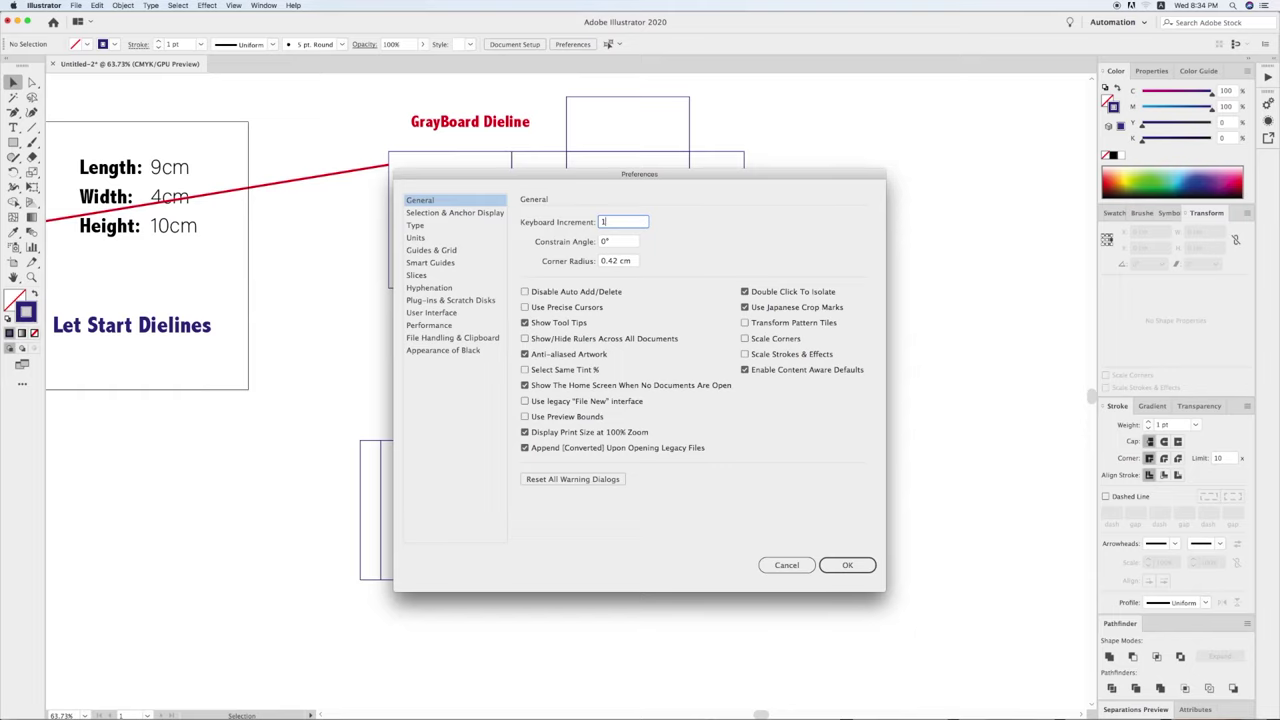
pyautogui.click(847, 565)
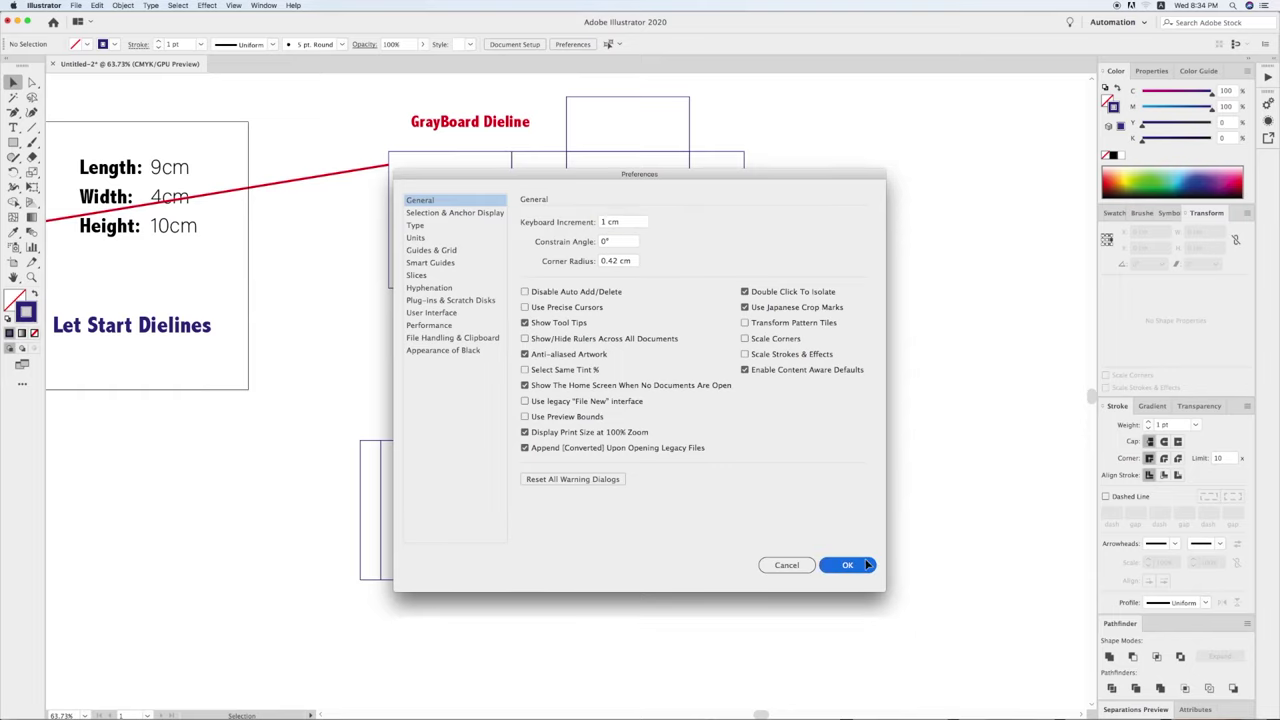
# Taper the glue flap's top and bottom corners with Direct Selection.
pyautogui.click(31, 84)
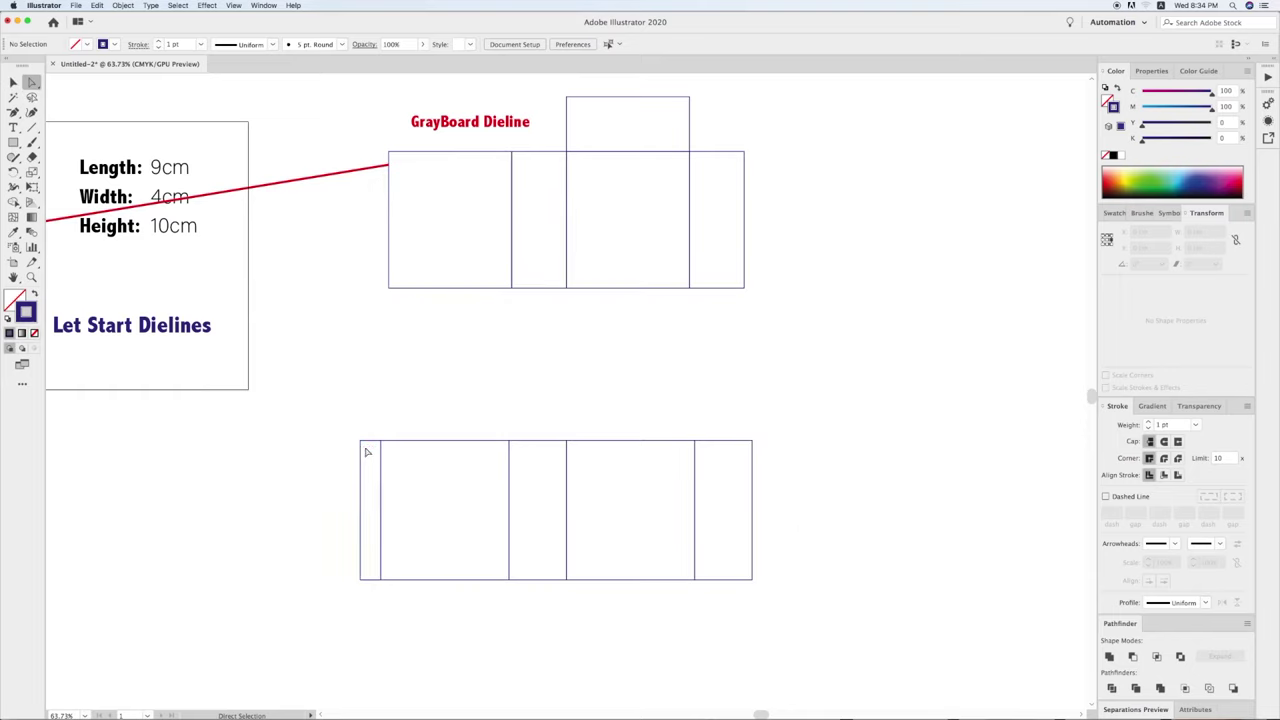
pyautogui.moveTo(360, 441); pyautogui.dragTo(360, 455)
pyautogui.moveTo(362, 572)
pyautogui.mouseDown()
pyautogui.moveTo(362, 584)
pyautogui.moveTo(361, 571)
pyautogui.mouseUp()
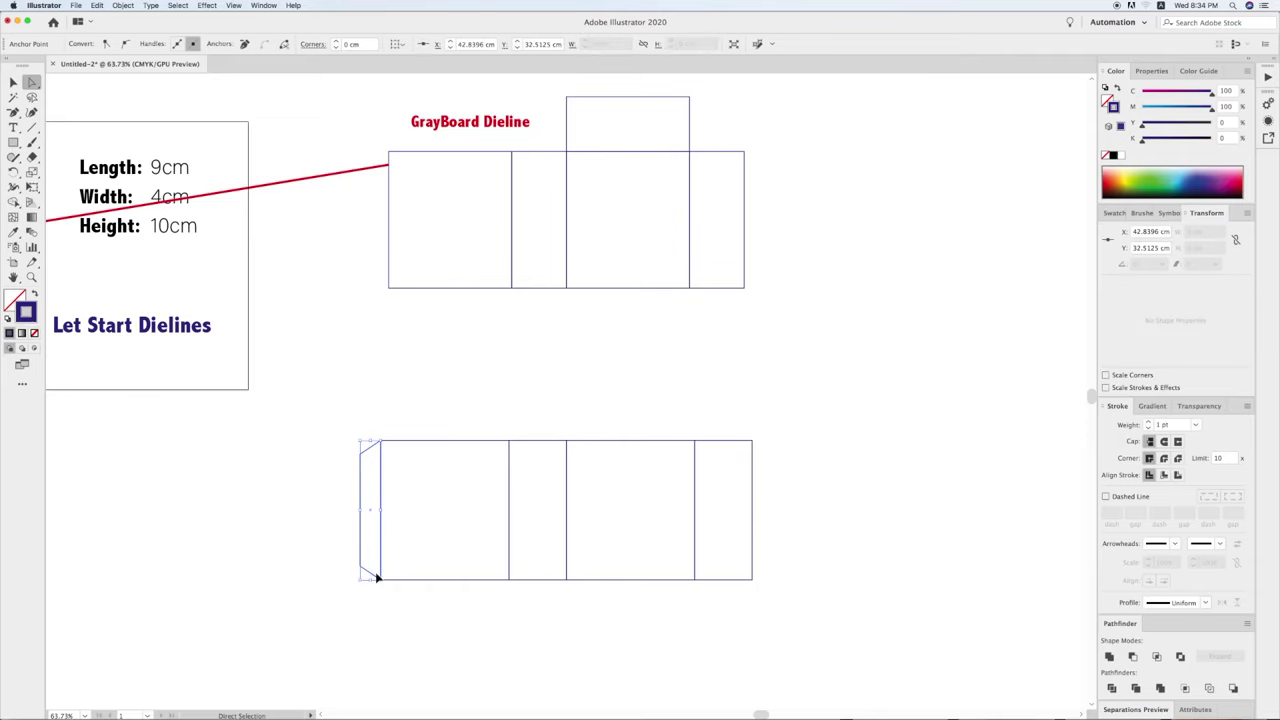
pyautogui.press('v')
pyautogui.click(478, 421)
# Select the paper dieline and copy the main panel upward as a top flap.
pyautogui.hotkey('ctrl', '-')
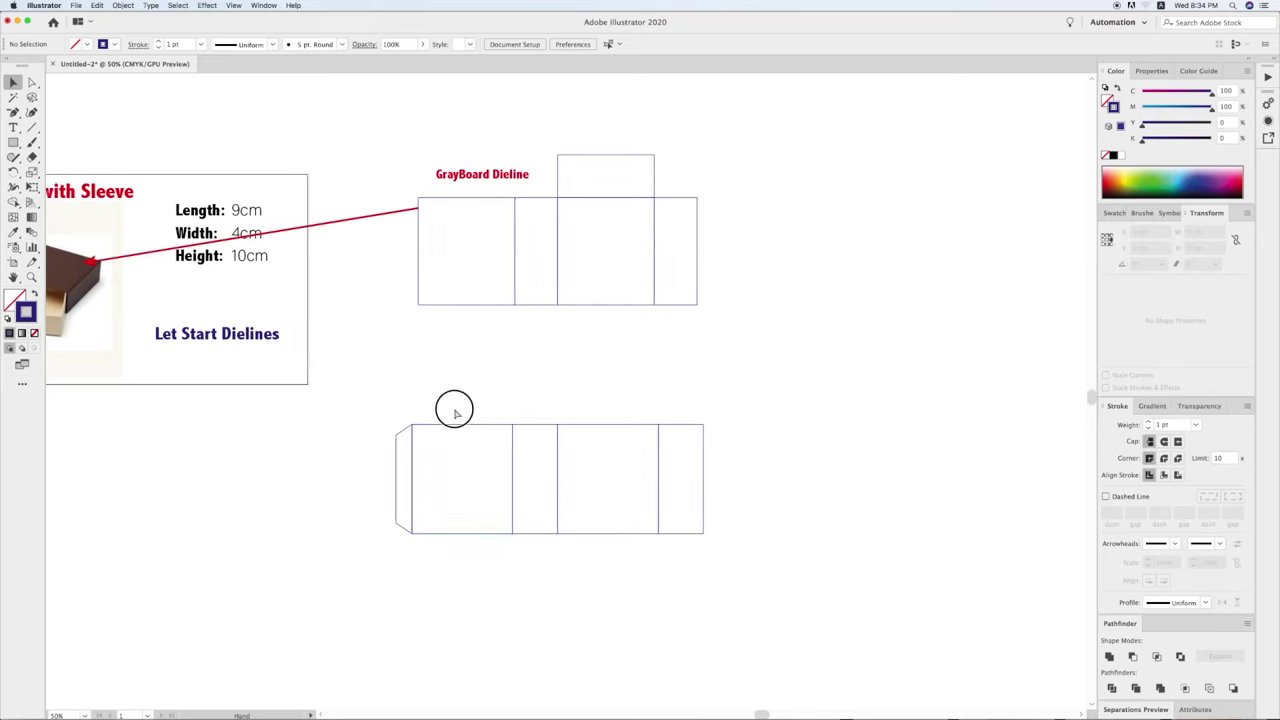
pyautogui.moveTo(583, 486); pyautogui.dragTo(664, 542)
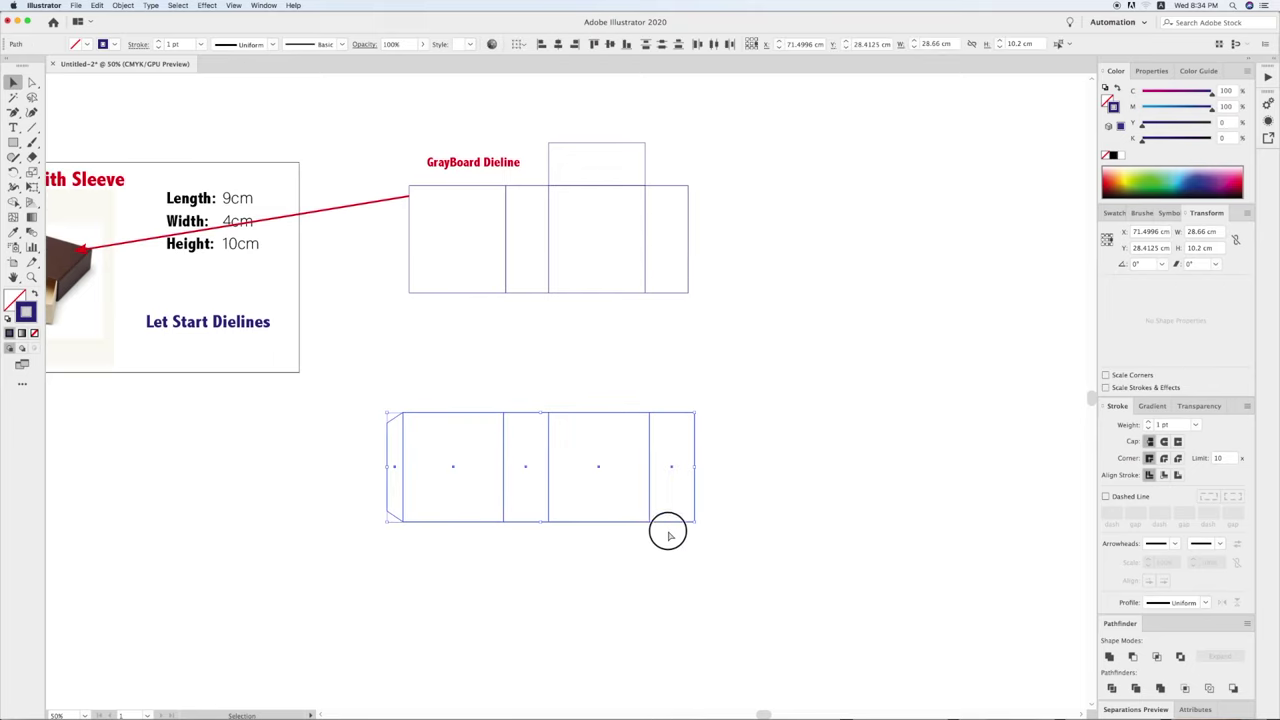
pyautogui.moveTo(375, 388)
pyautogui.mouseDown()
pyautogui.moveTo(689, 545)
pyautogui.moveTo(663, 537)
pyautogui.moveTo(664, 561)
pyautogui.moveTo(643, 500)
pyautogui.moveTo(645, 446)
pyautogui.mouseUp()
pyautogui.click(697, 620)
pyautogui.click(543, 453)
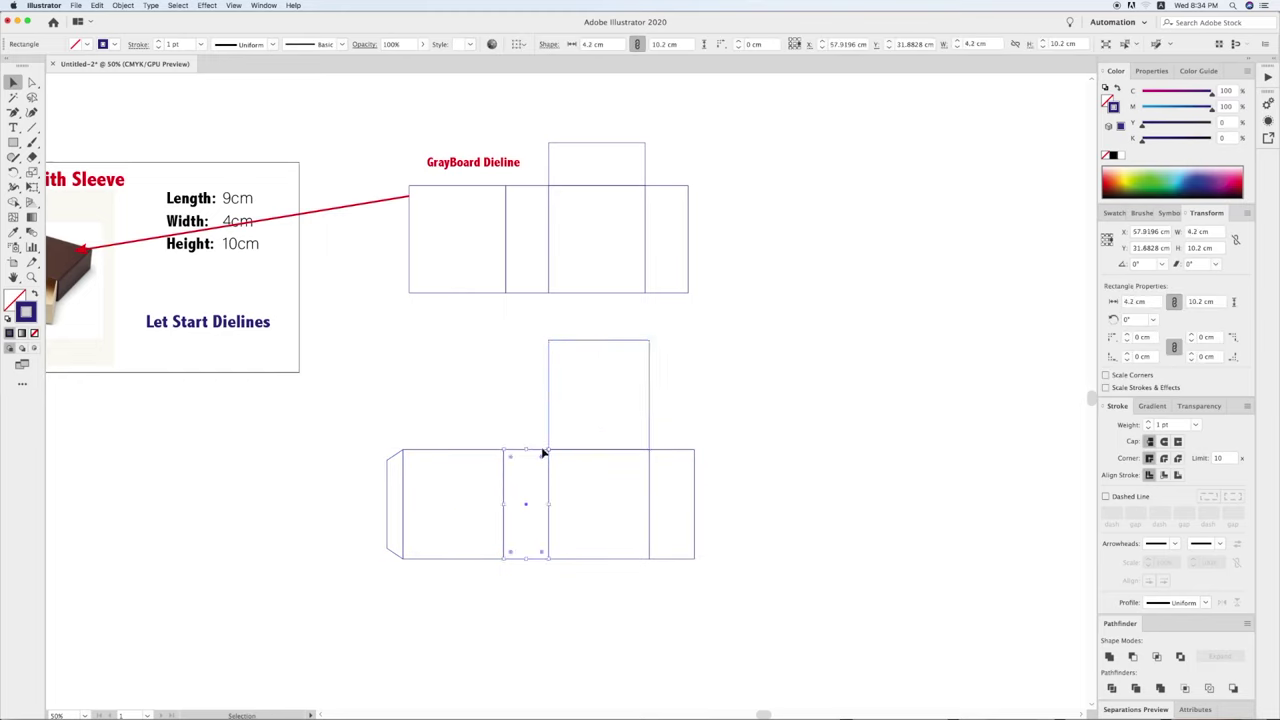
# Shorten the lower dieline's top flap to a height of 4.2 cm.
pyautogui.click(1215, 232)
pyautogui.click(549, 380)
pyautogui.click(1208, 249)
pyautogui.write('4.2')
pyautogui.press('Return')
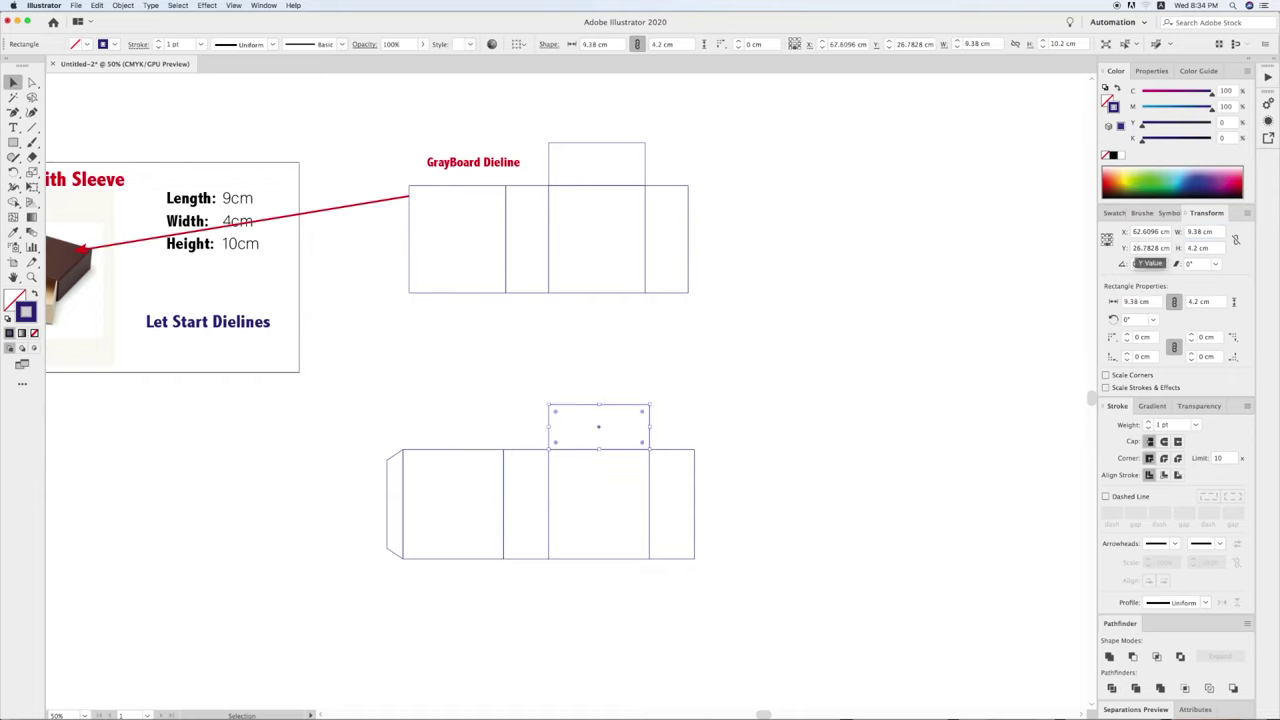
pyautogui.click(780, 459)
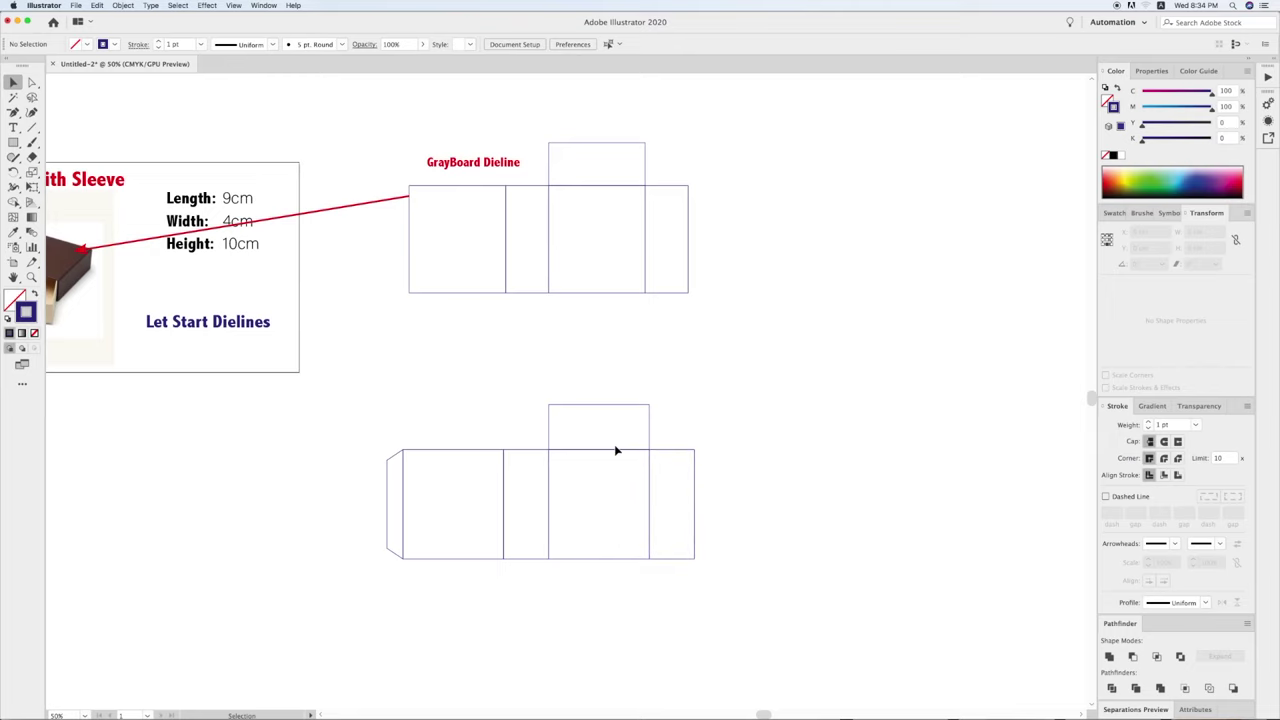
# Notch the flap's lower-left corner with an added anchor nudged slightly inward.
pyautogui.moveTo(614, 447); pyautogui.dragTo(614, 460)
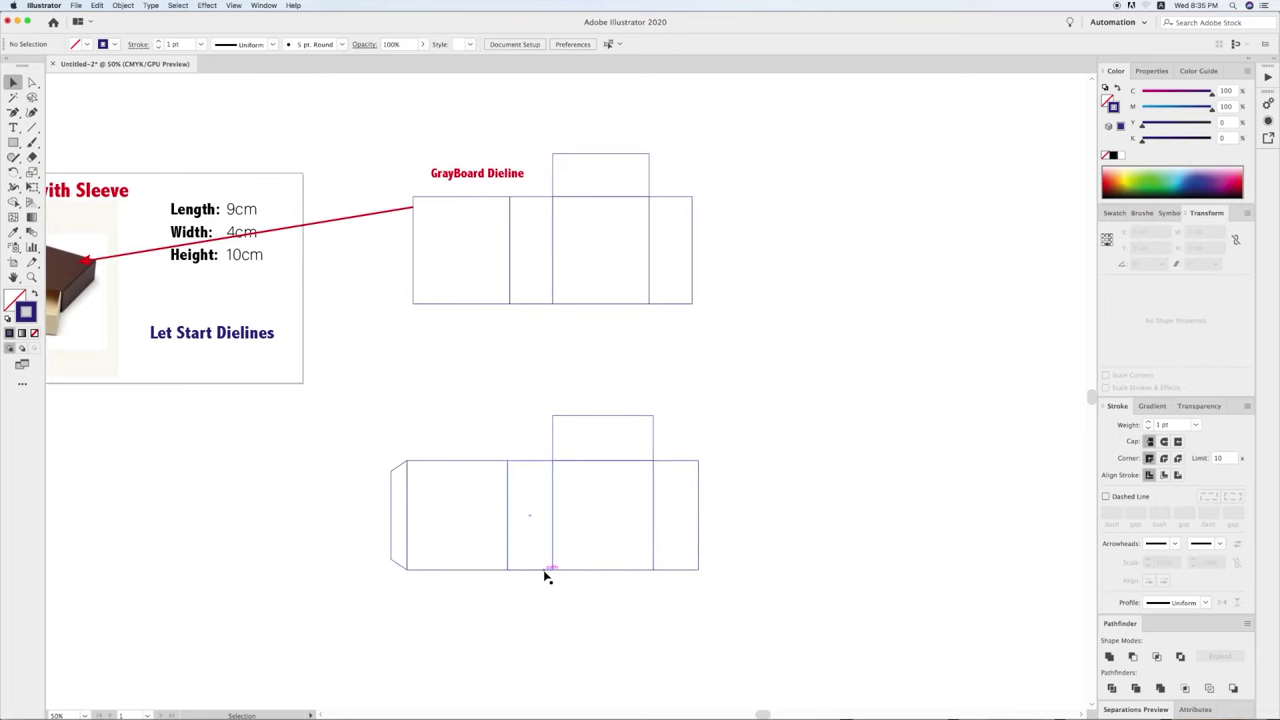
pyautogui.moveTo(545, 567); pyautogui.dragTo(535, 433)
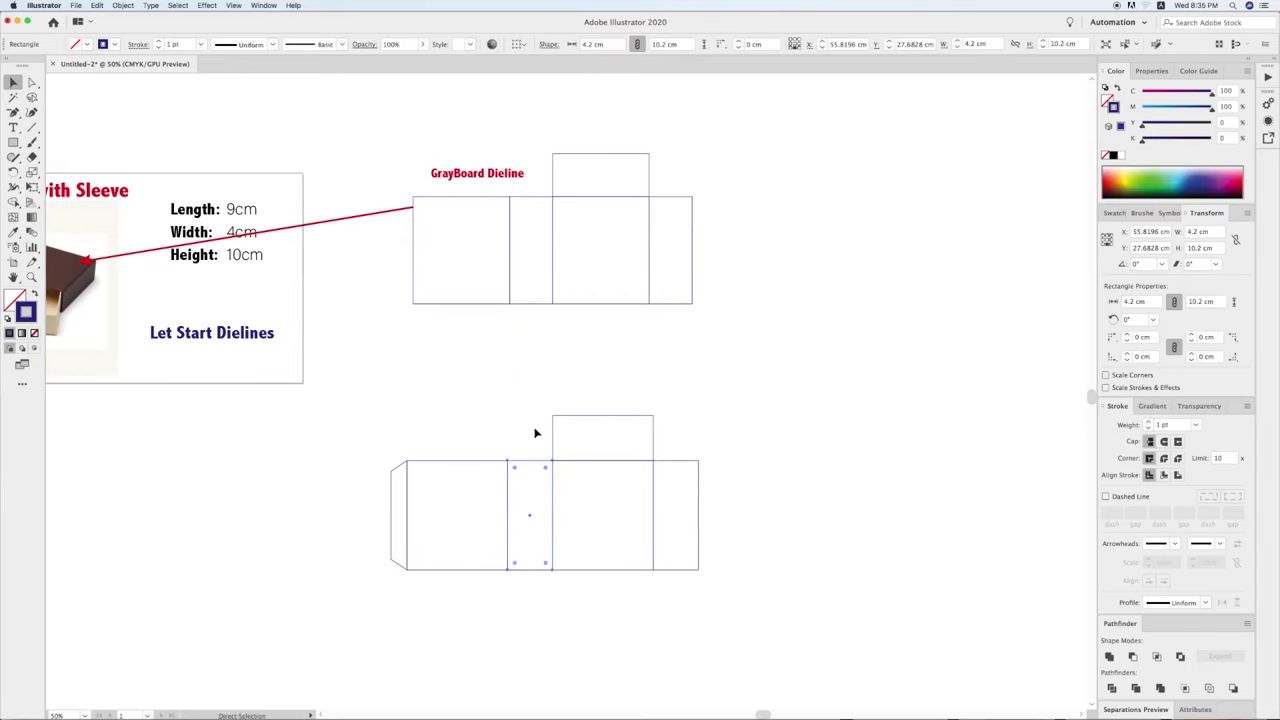
pyautogui.click(509, 394)
pyautogui.scroll(5, 677, 477)
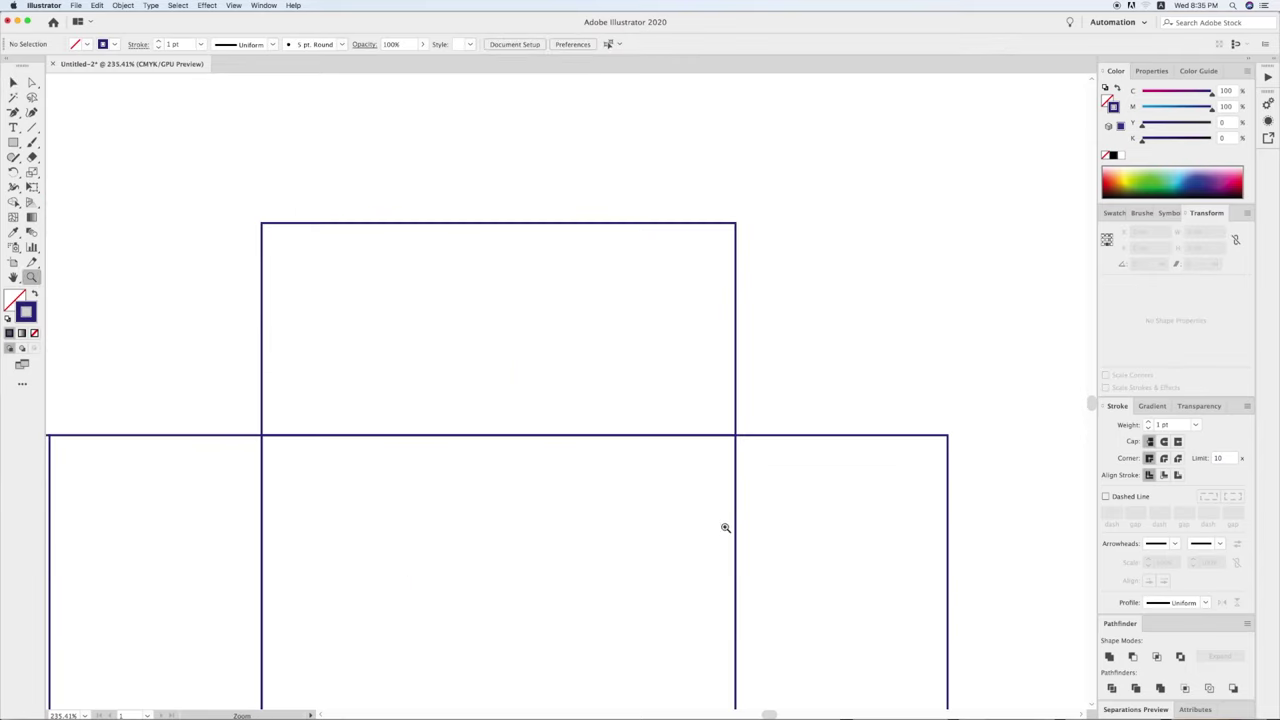
pyautogui.click(704, 386)
pyautogui.moveTo(13, 113); pyautogui.dragTo(70, 127)
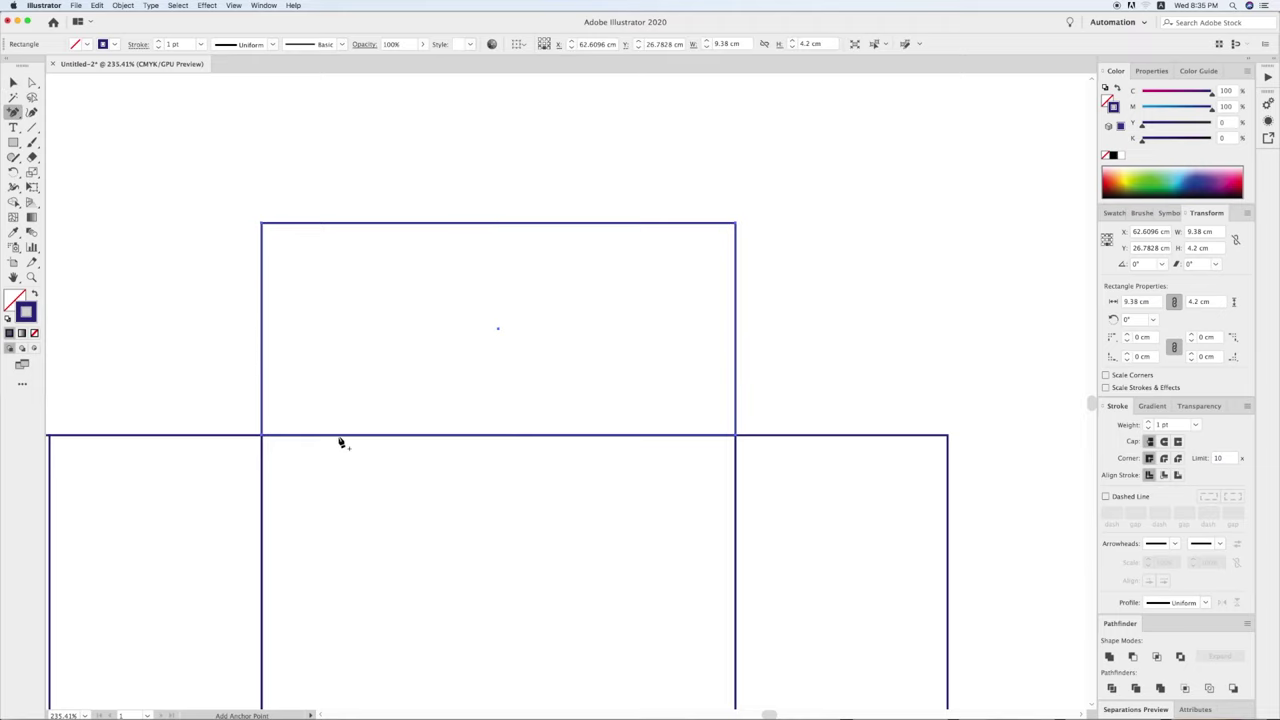
pyautogui.click(264, 432)
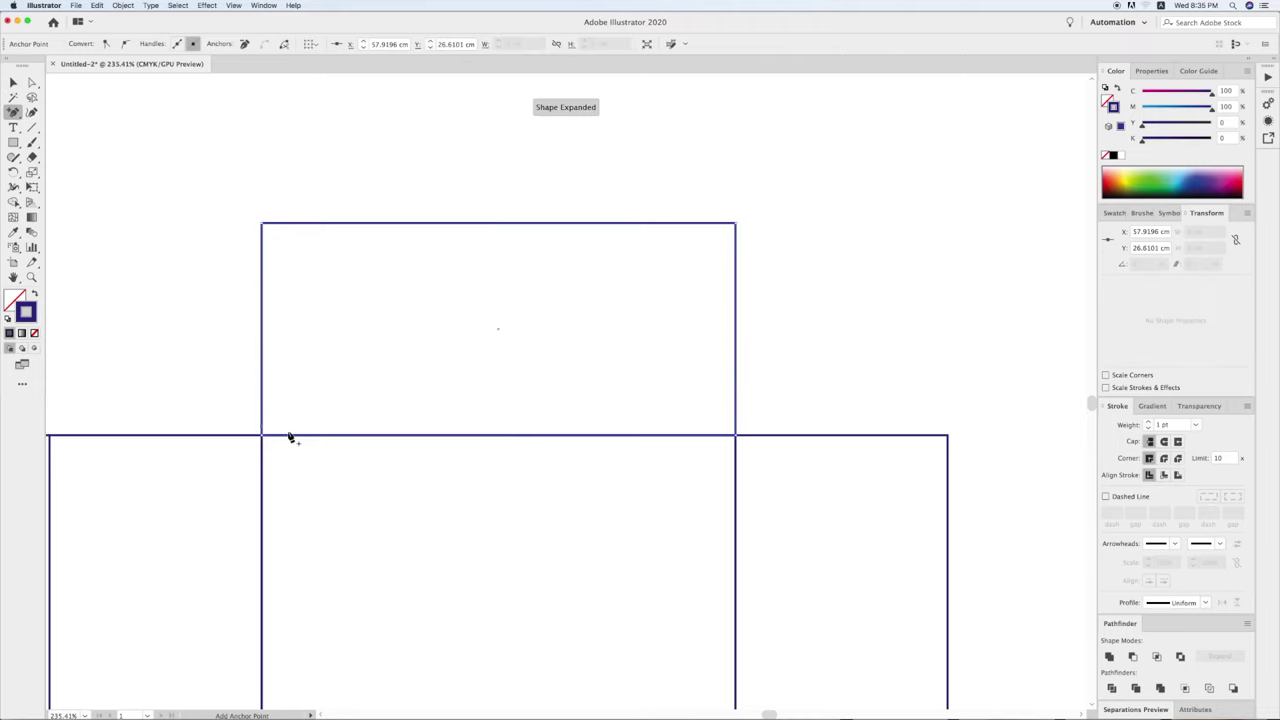
pyautogui.click(32, 84)
pyautogui.moveTo(229, 201); pyautogui.dragTo(286, 430)
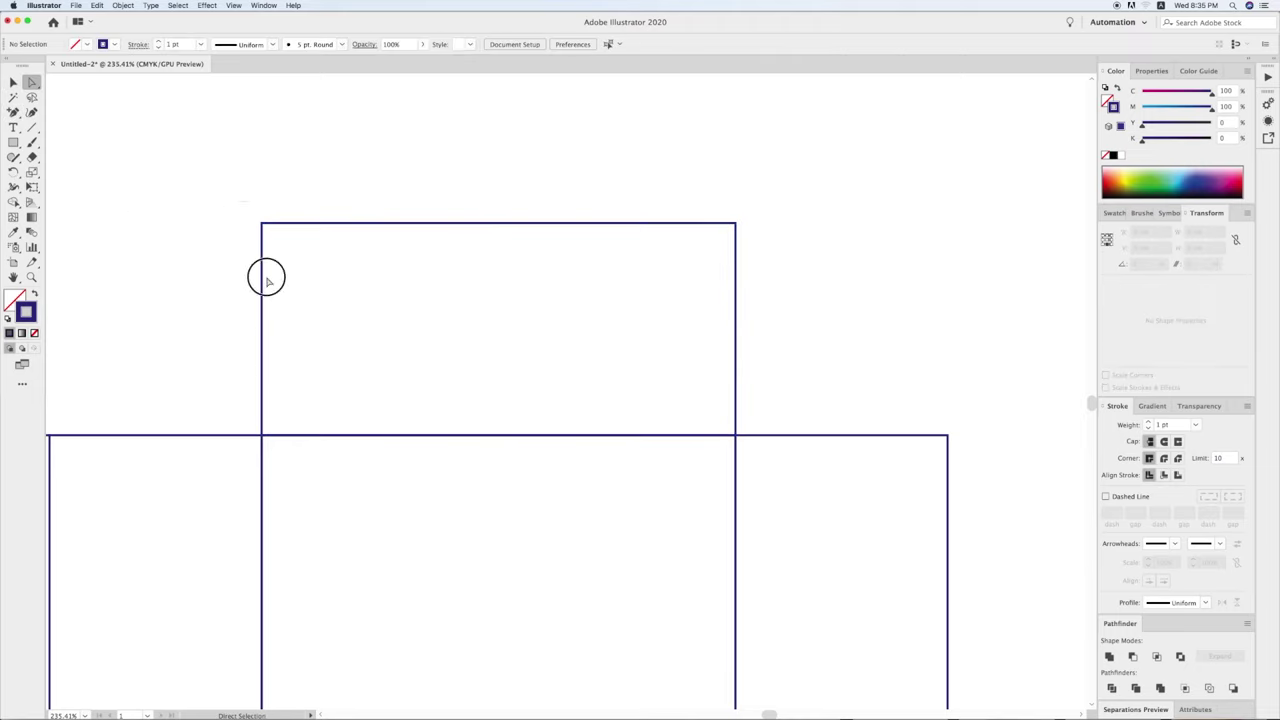
pyautogui.moveTo(262, 430); pyautogui.dragTo(266, 431)
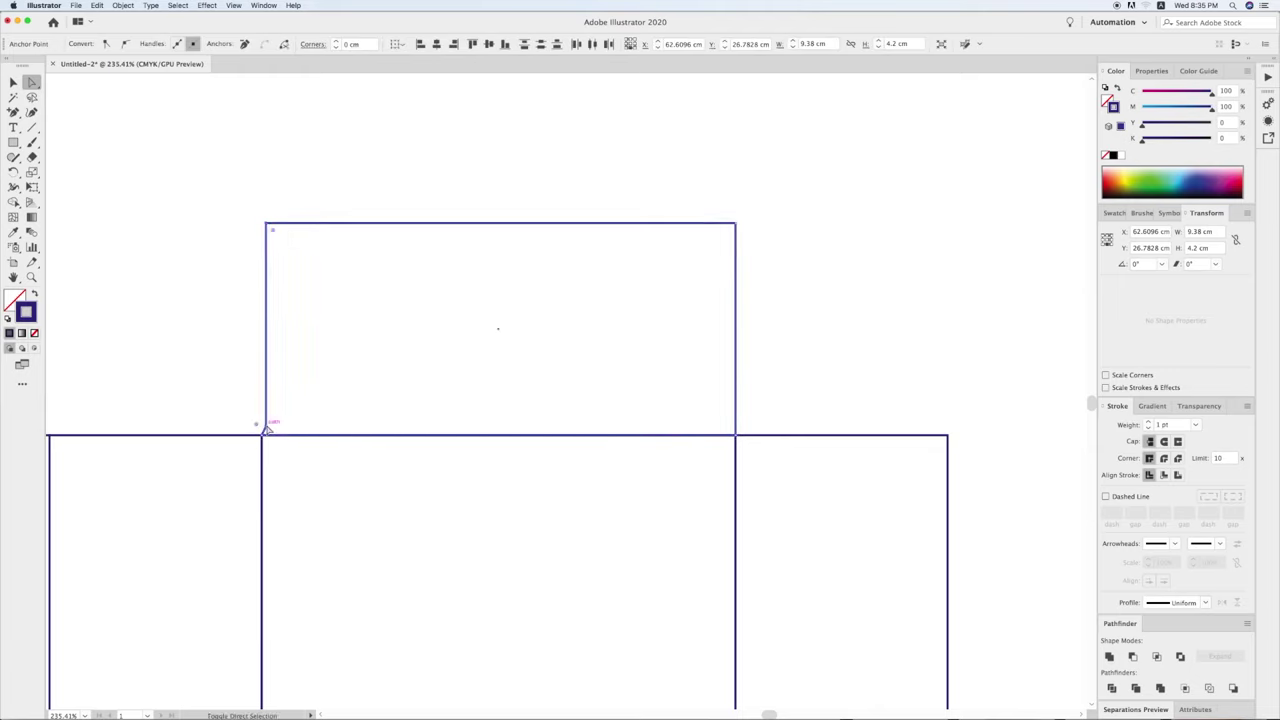
pyautogui.press('v')
pyautogui.click(235, 345)
# Duplicate the notched flap, left-align both copies, and reflect the duplicate.
pyautogui.click(268, 357)
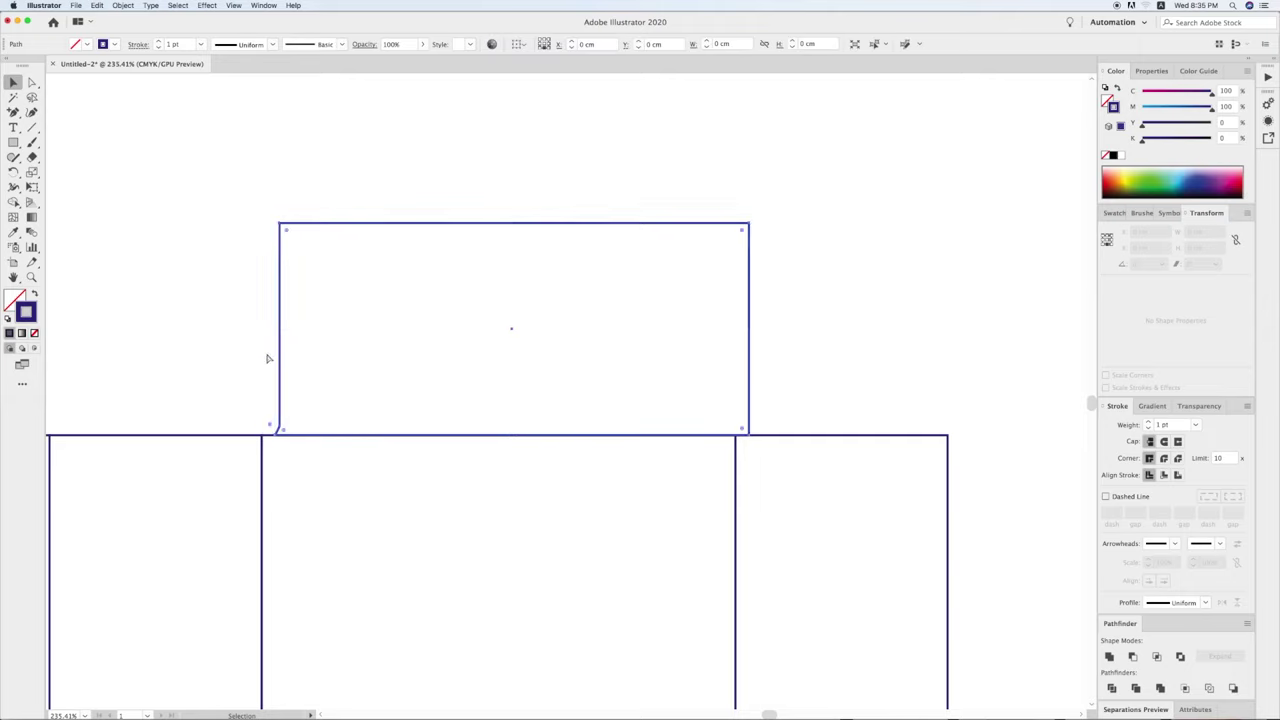
pyautogui.moveTo(268, 357); pyautogui.dragTo(303, 357)
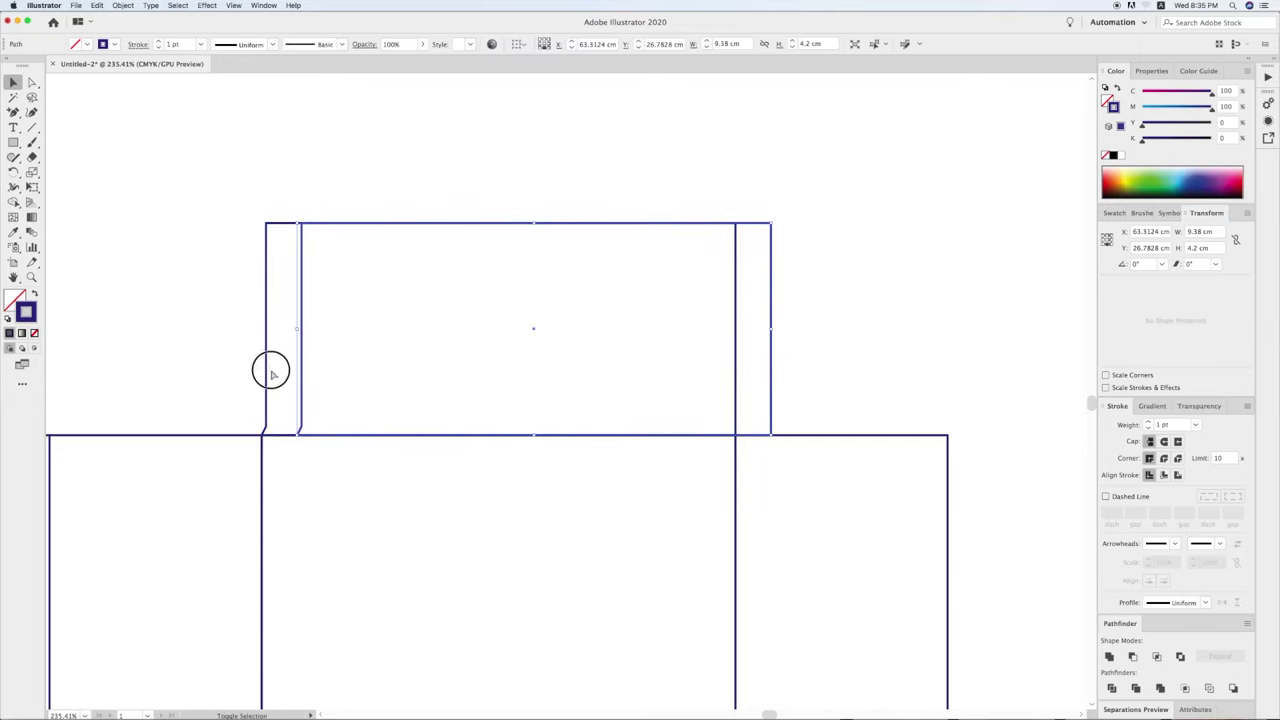
pyautogui.keyDown('shift'); pyautogui.click(266, 368); pyautogui.keyUp('shift')
pyautogui.click(542, 46)
pyautogui.click(606, 254)
pyautogui.click(614, 224)
pyautogui.rightClick(566, 272)
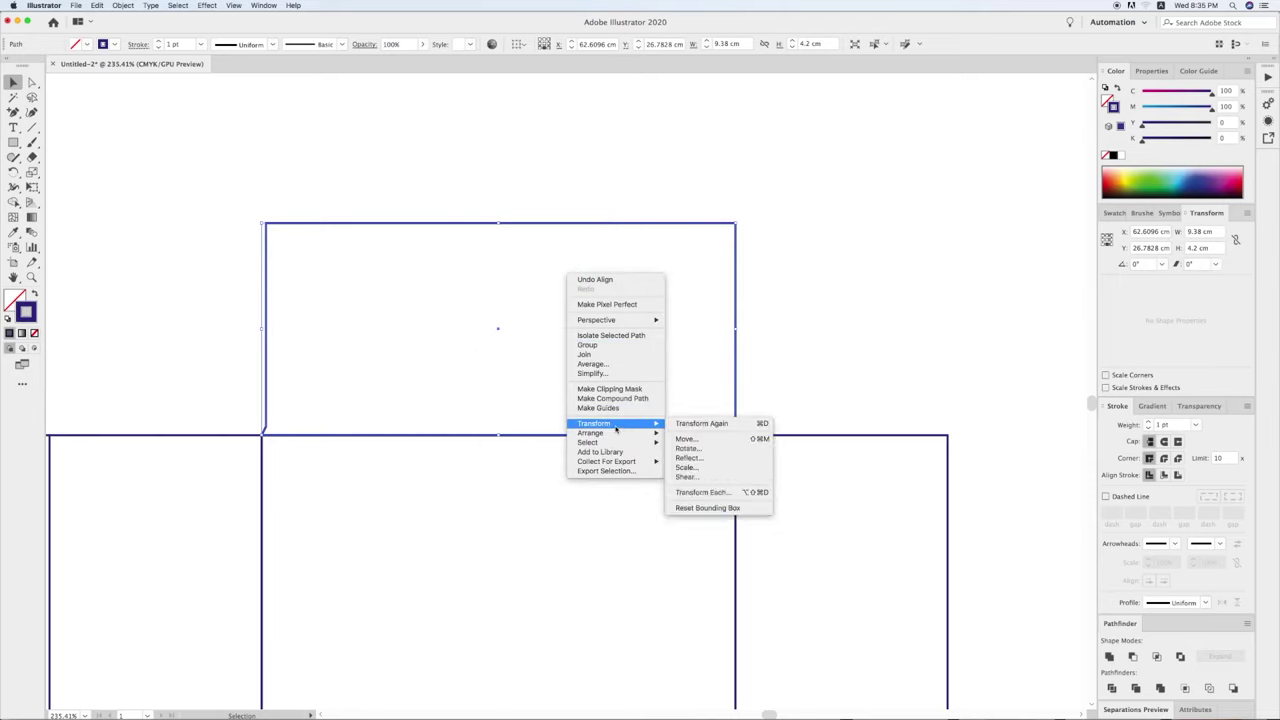
pyautogui.click(688, 457)
pyautogui.click(696, 447)
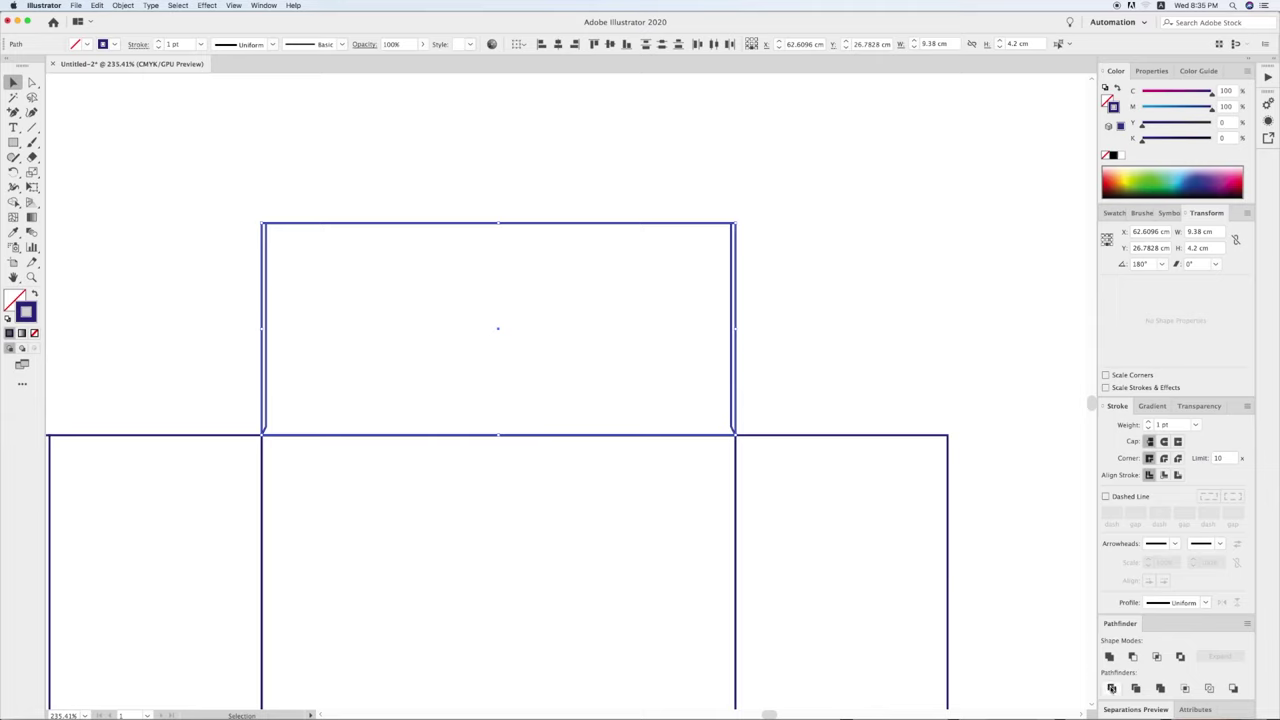
# Divide the overlapping flaps, ungroup the pieces, and delete the leftover sliver.
pyautogui.click(1111, 689)
pyautogui.rightClick(818, 352)
pyautogui.click(830, 425)
pyautogui.click(746, 326)
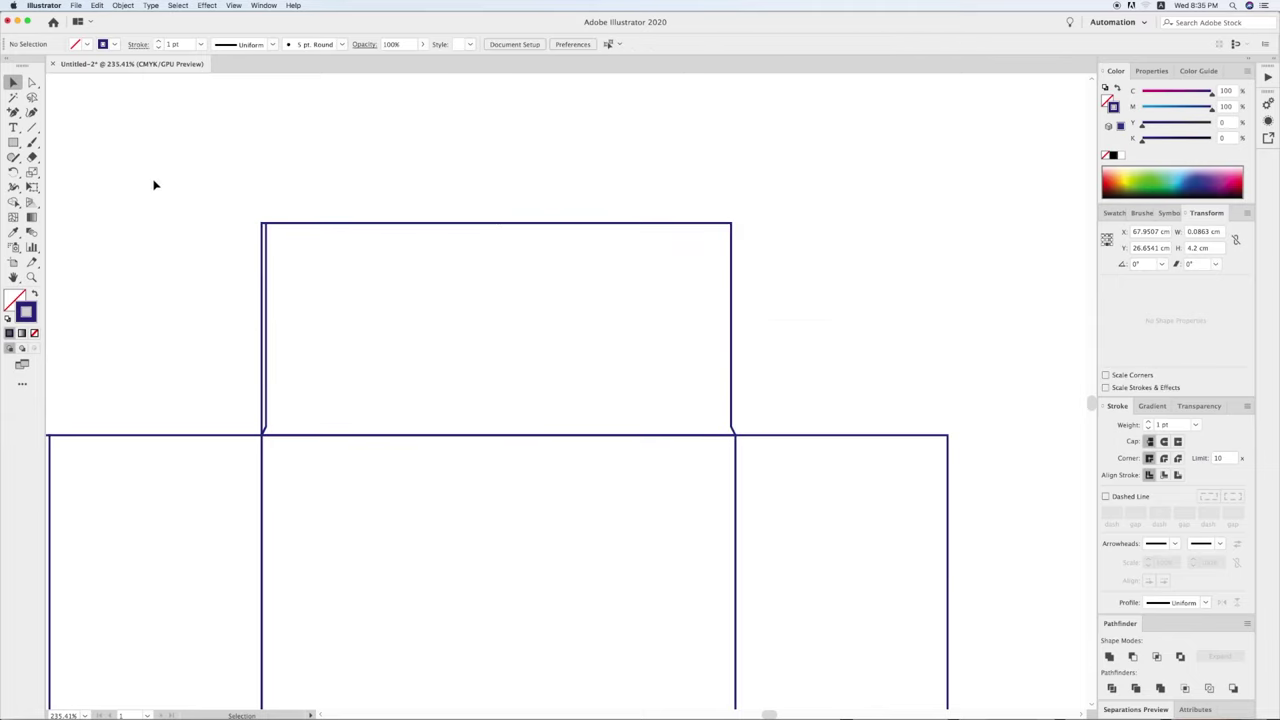
pyautogui.click(255, 250)
pyautogui.press('Delete')
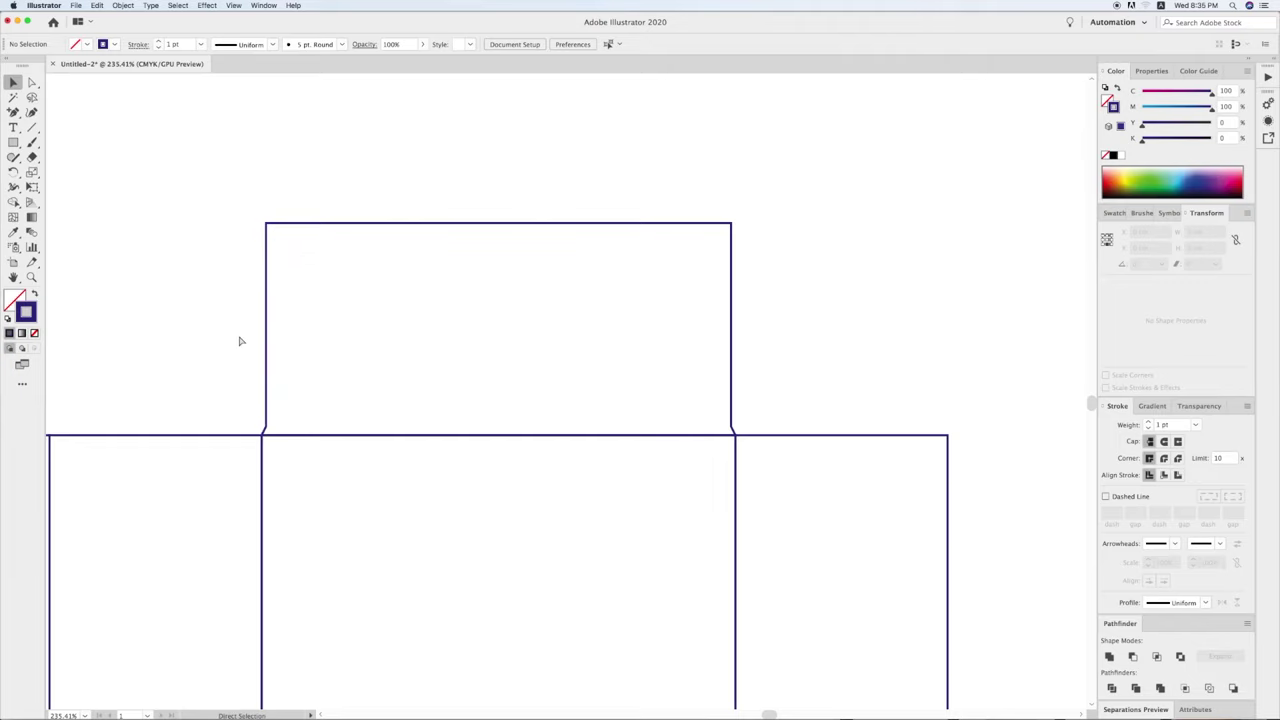
pyautogui.press('super+1')
pyautogui.hscroll(-3, 371, 286)
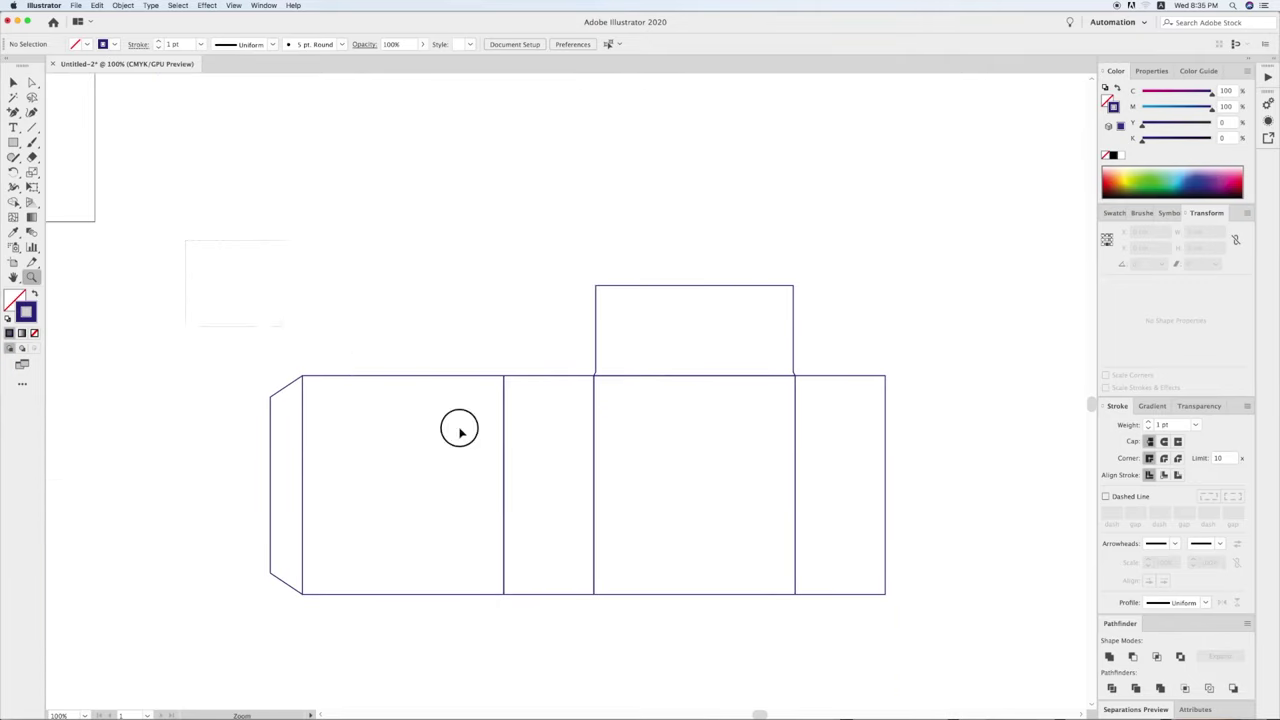
# Copy the top flap over the left wide panel and shorten it to 2.7 cm.
pyautogui.scroll(3, 803, 549)
pyautogui.scroll(2, 803, 545)
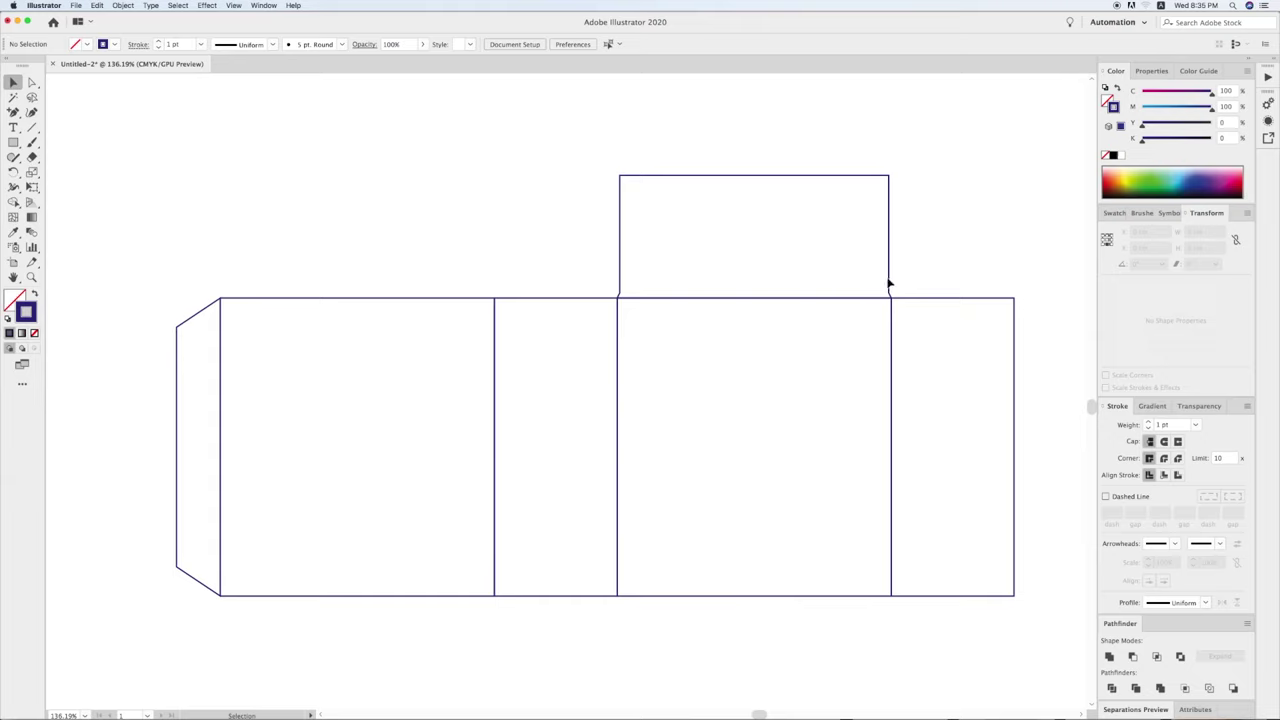
pyautogui.moveTo(893, 281); pyautogui.dragTo(756, 281)
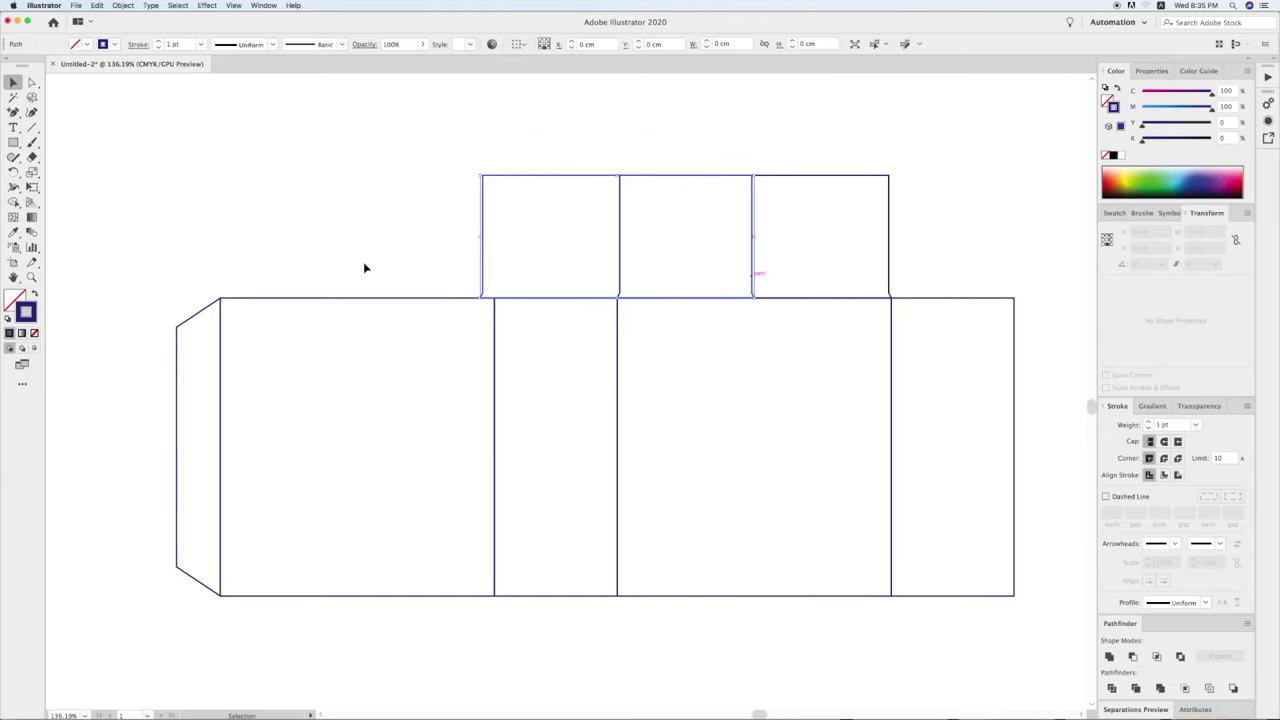
pyautogui.click(366, 298)
pyautogui.hotkey('ctrl', 'z')
pyautogui.click(500, 130)
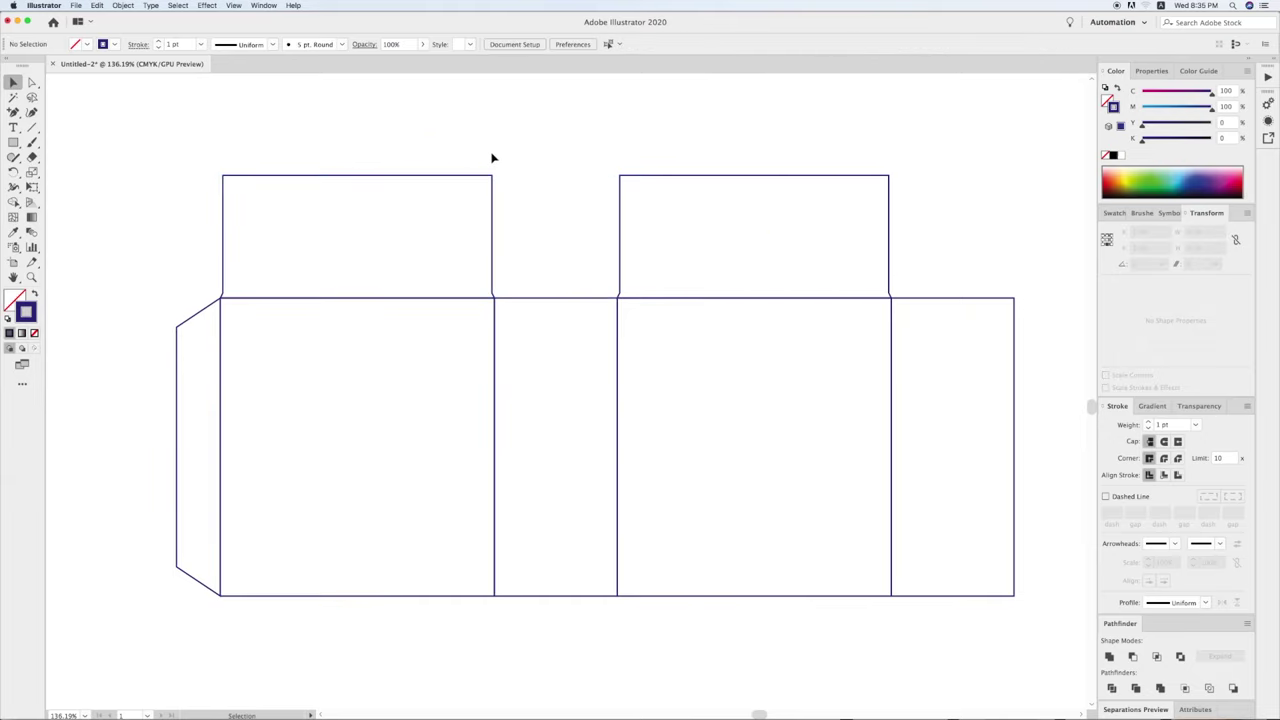
pyautogui.click(467, 178)
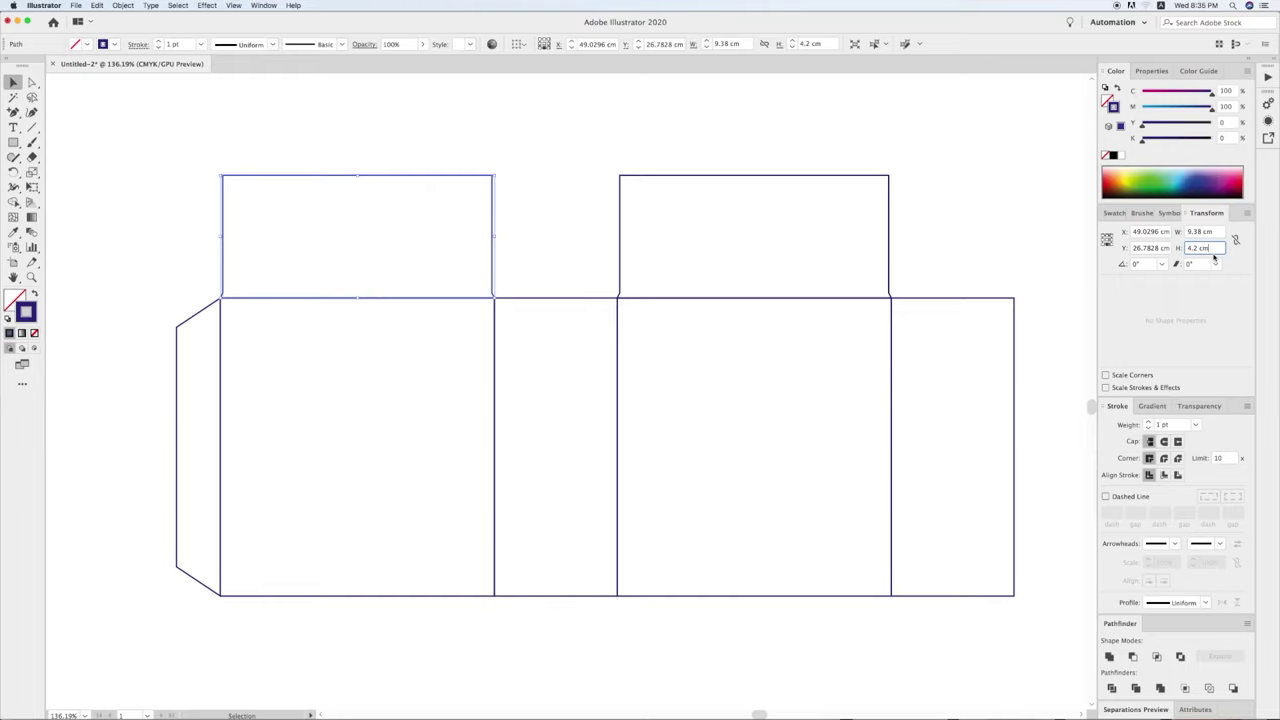
pyautogui.write('2.7')
pyautogui.press('Return')
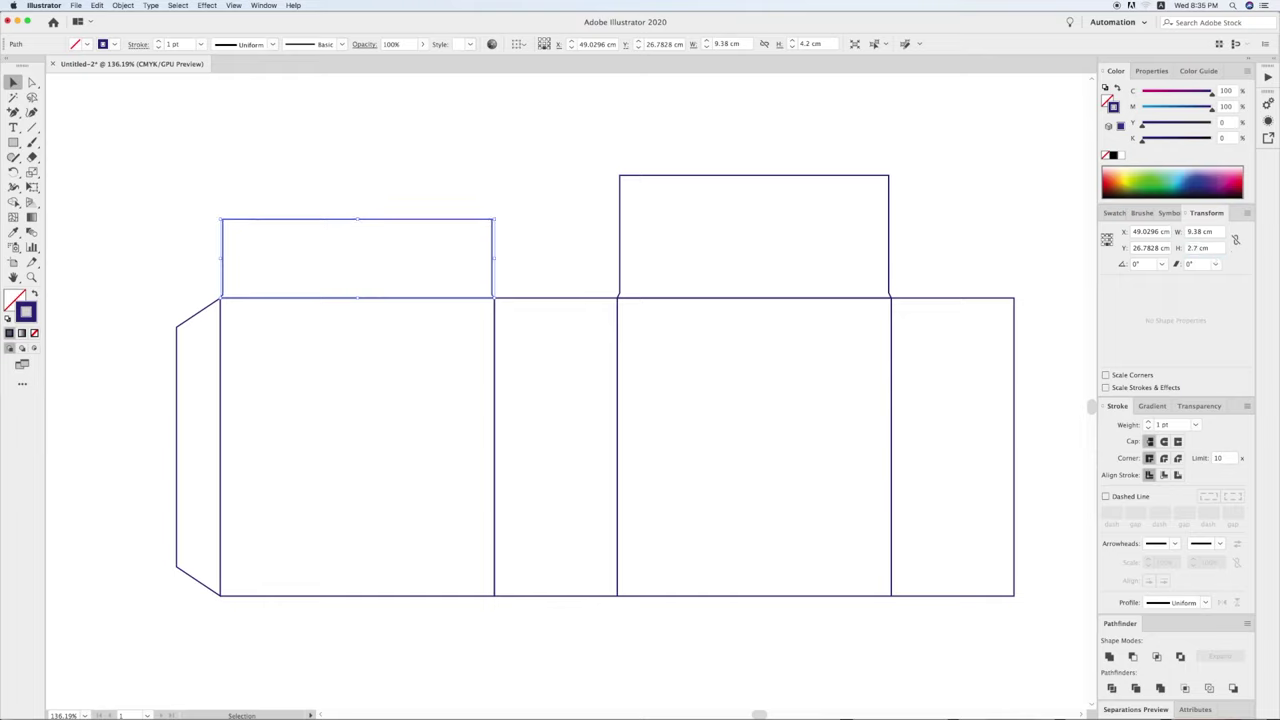
pyautogui.click(491, 194)
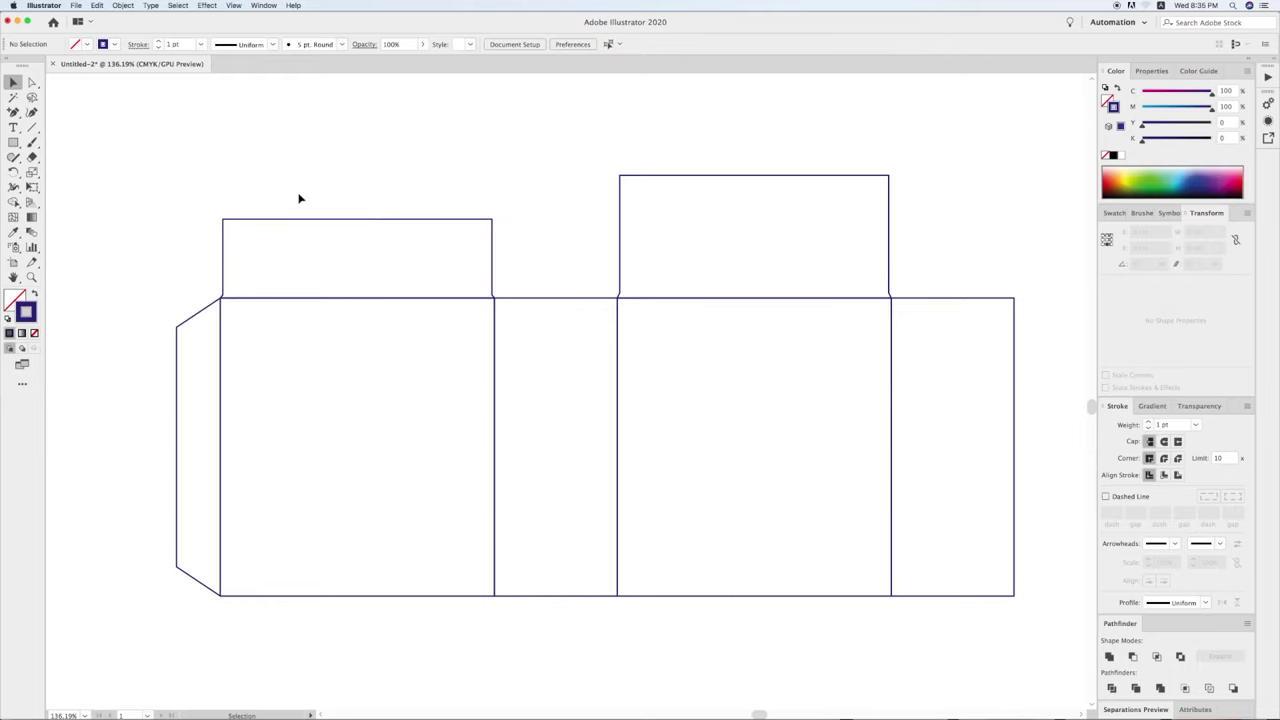
# Taper the left flap into a trapezoid by moving each top corner 3 cm inward.
pyautogui.click(580, 45)
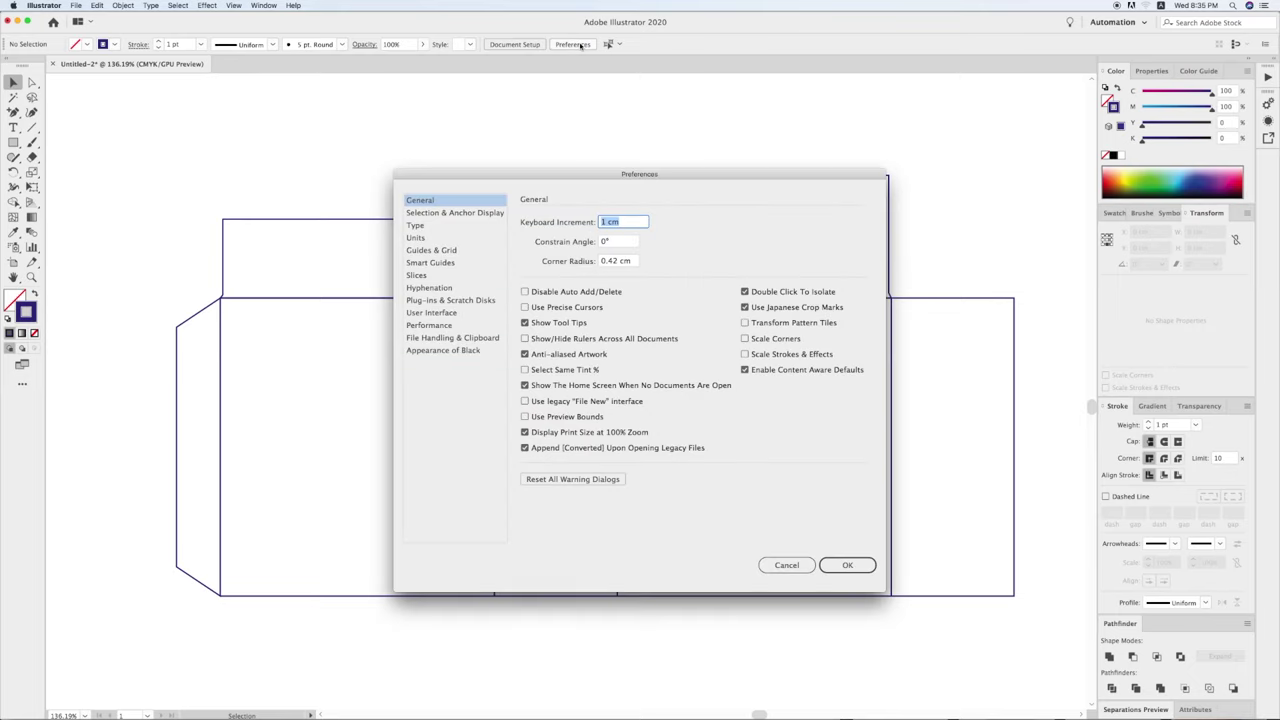
pyautogui.press('Return')
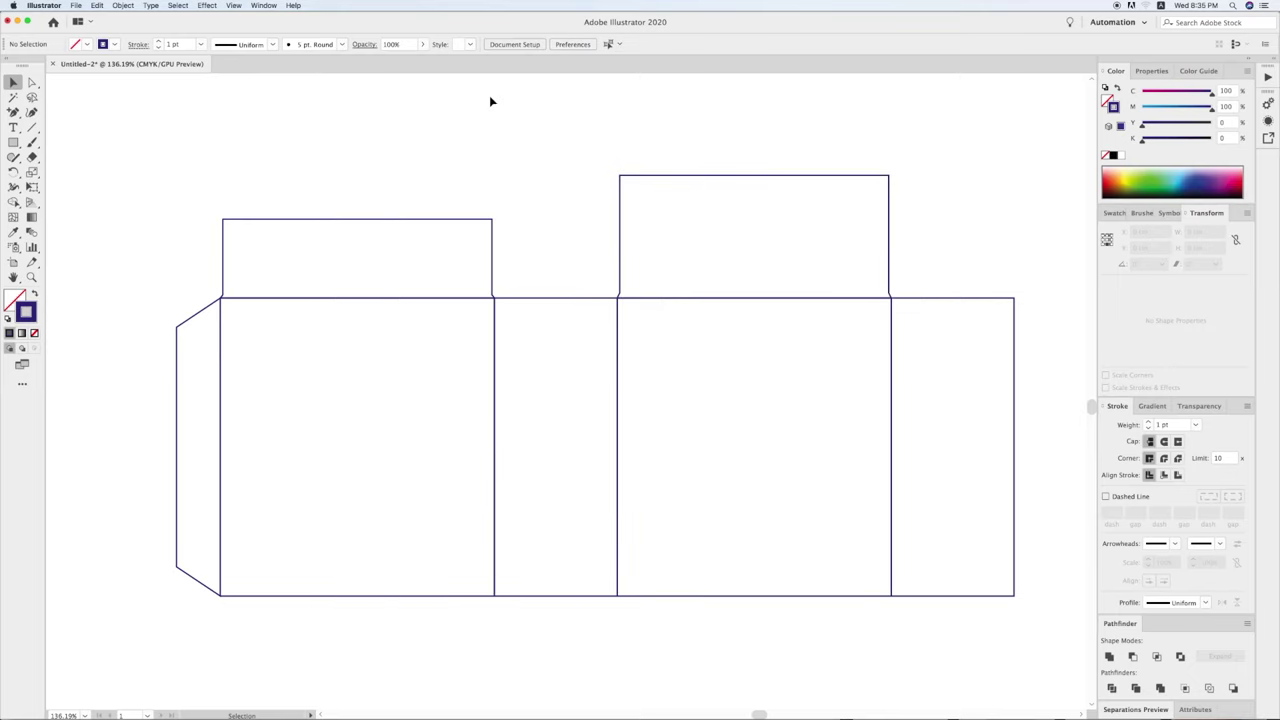
pyautogui.click(32, 83)
pyautogui.click(224, 220)
pyautogui.press('Right')
pyautogui.click(490, 219)
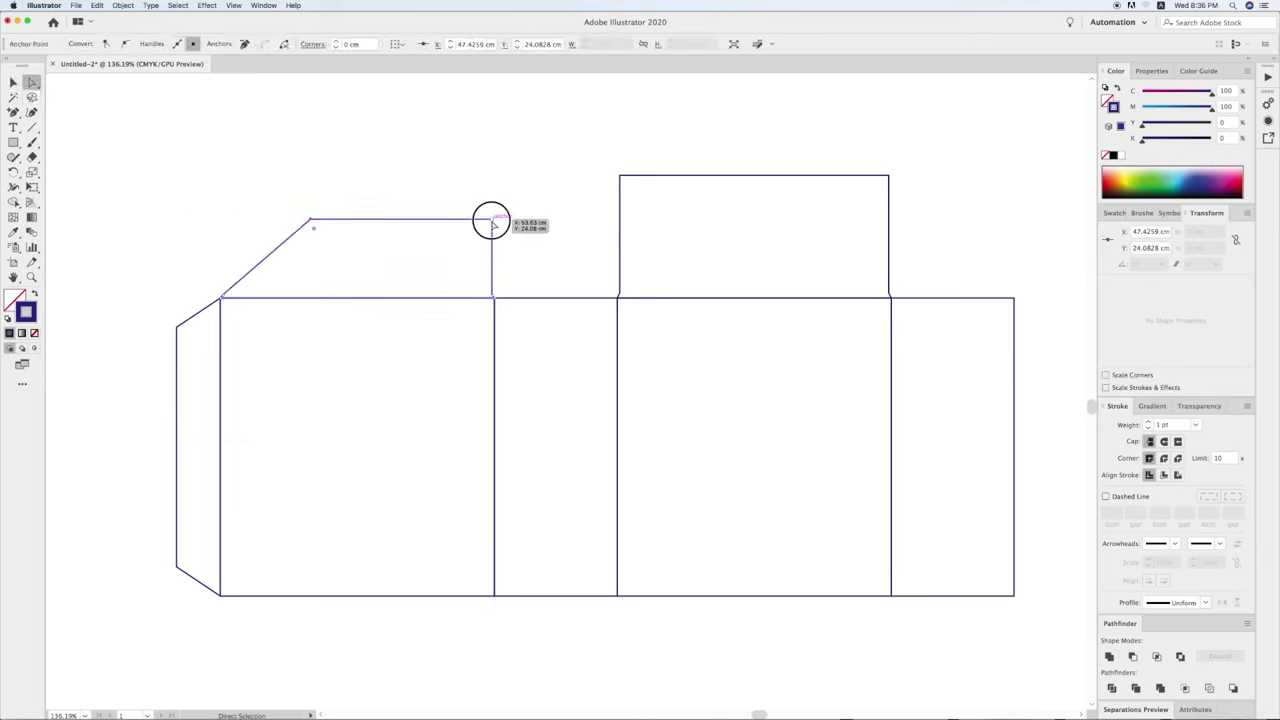
pyautogui.press('Left')
pyautogui.press('v')
pyautogui.click(529, 229)
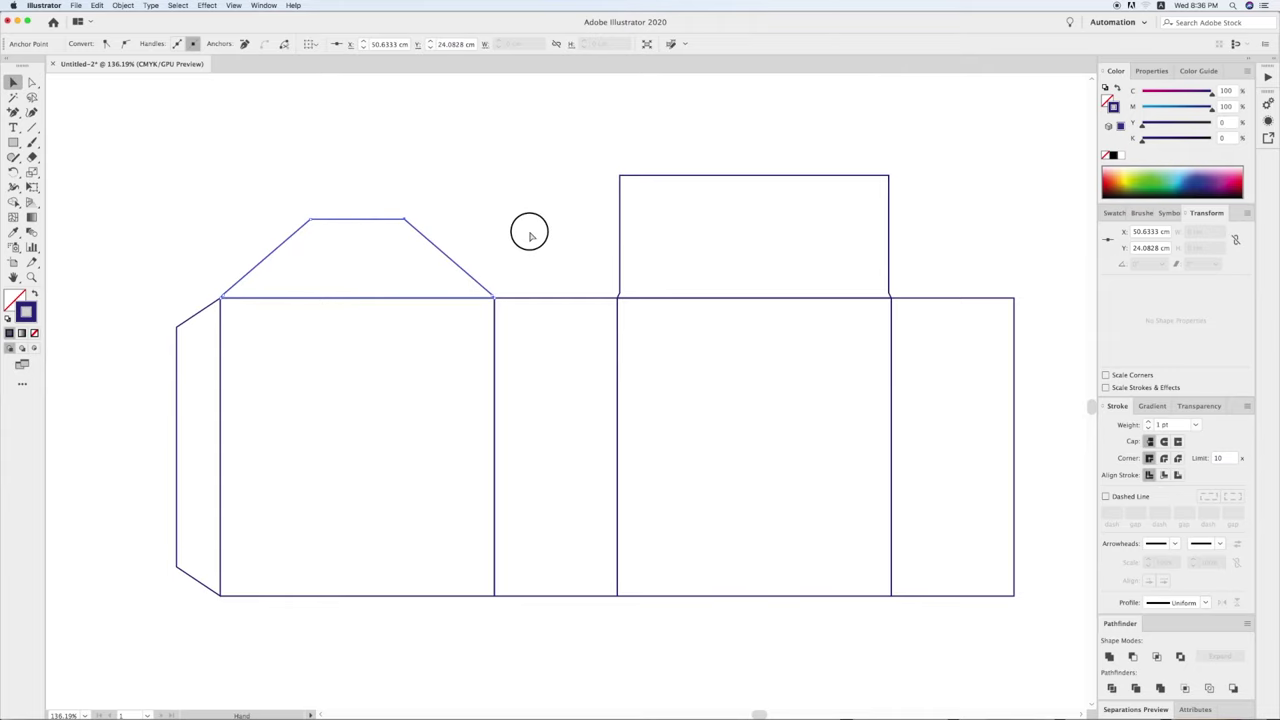
# Copy the narrow side panel upward as a flap about 2.53 cm tall.
pyautogui.scroll(1, 540, 245)
pyautogui.hscroll(1, 540, 245)
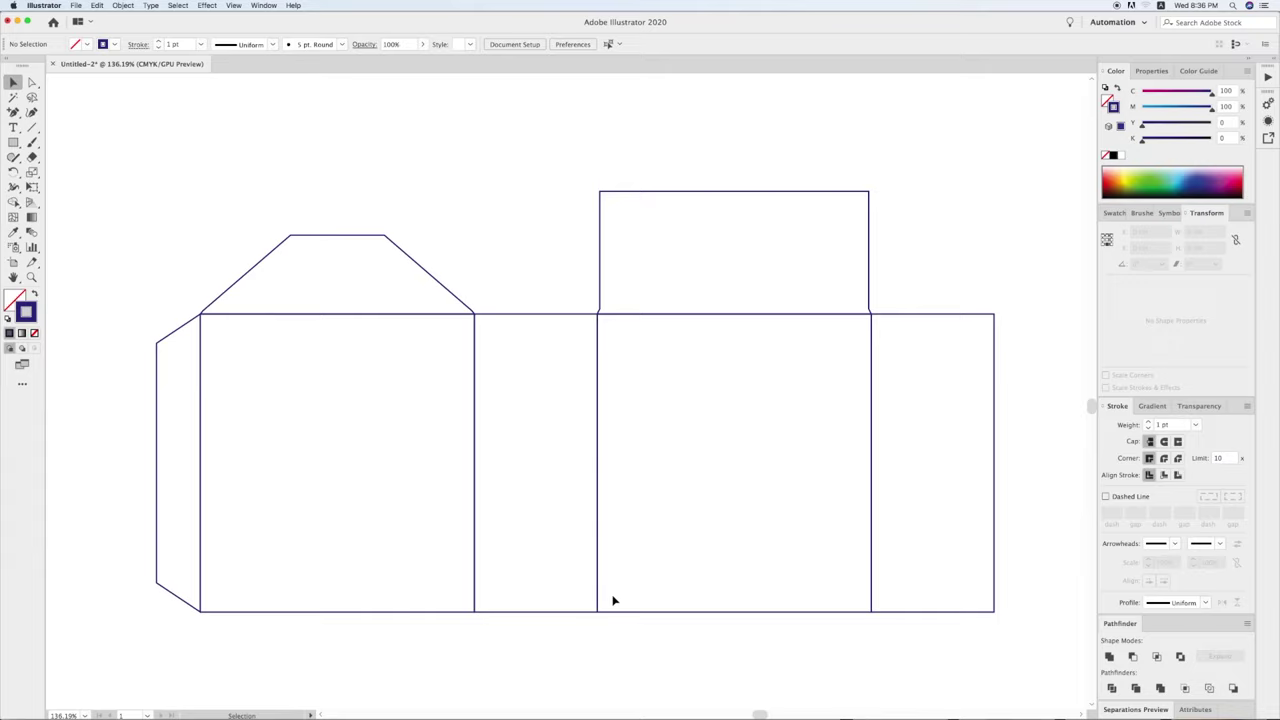
pyautogui.hotkey('ctrl', '1')
pyautogui.scroll(2, 585, 577)
pyautogui.moveTo(580, 597); pyautogui.dragTo(572, 372)
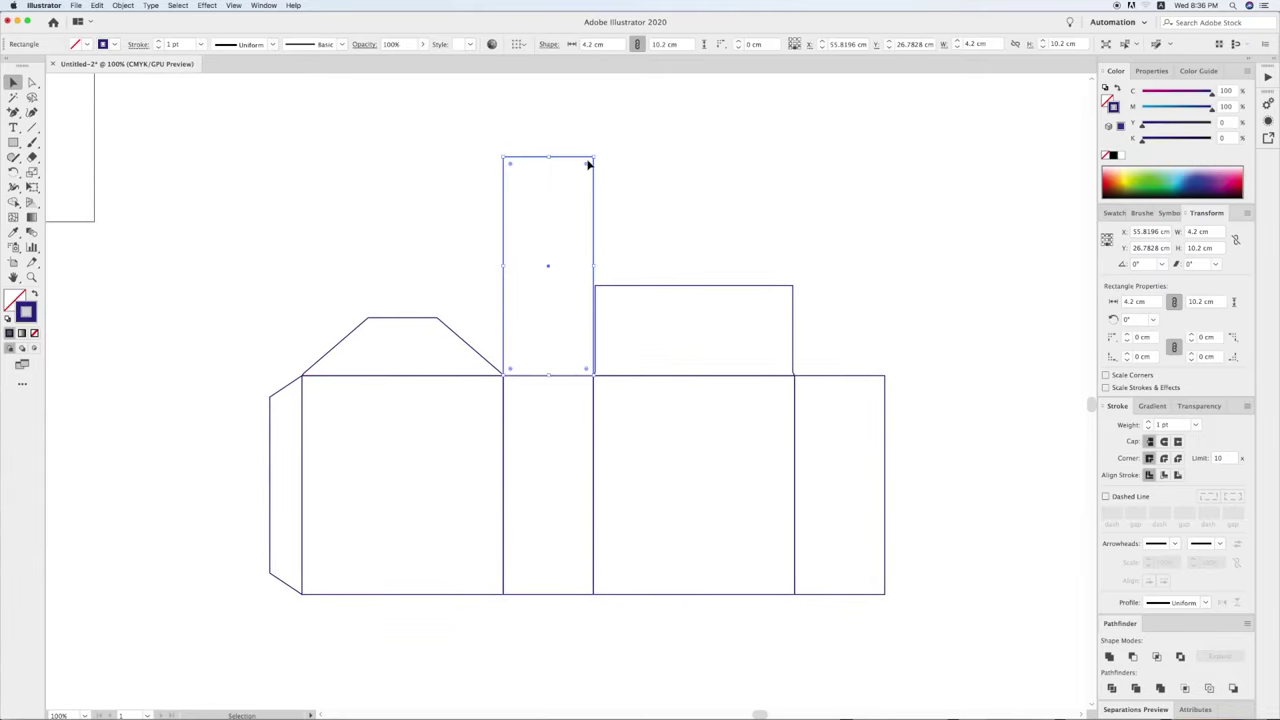
pyautogui.moveTo(552, 157); pyautogui.dragTo(576, 326)
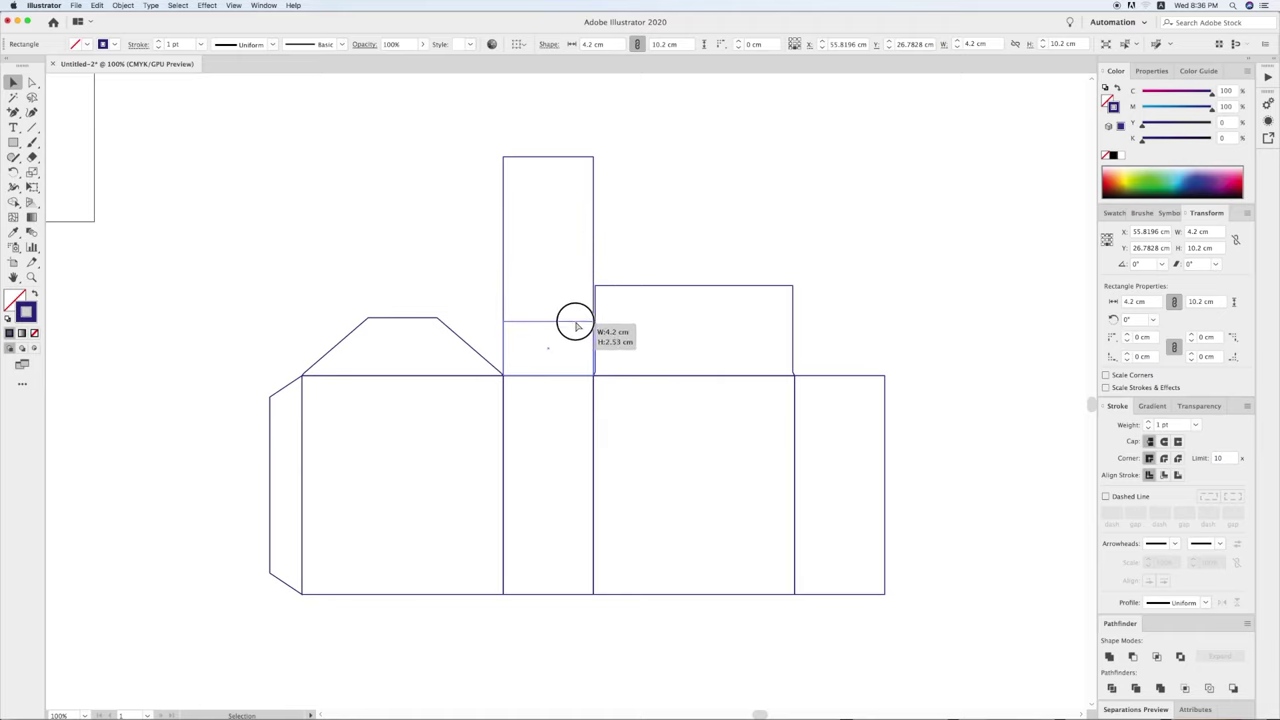
pyautogui.moveTo(576, 326); pyautogui.dragTo(576, 322)
# Inset the narrow flap's left side with an added anchor nudged slightly right.
pyautogui.click(551, 288)
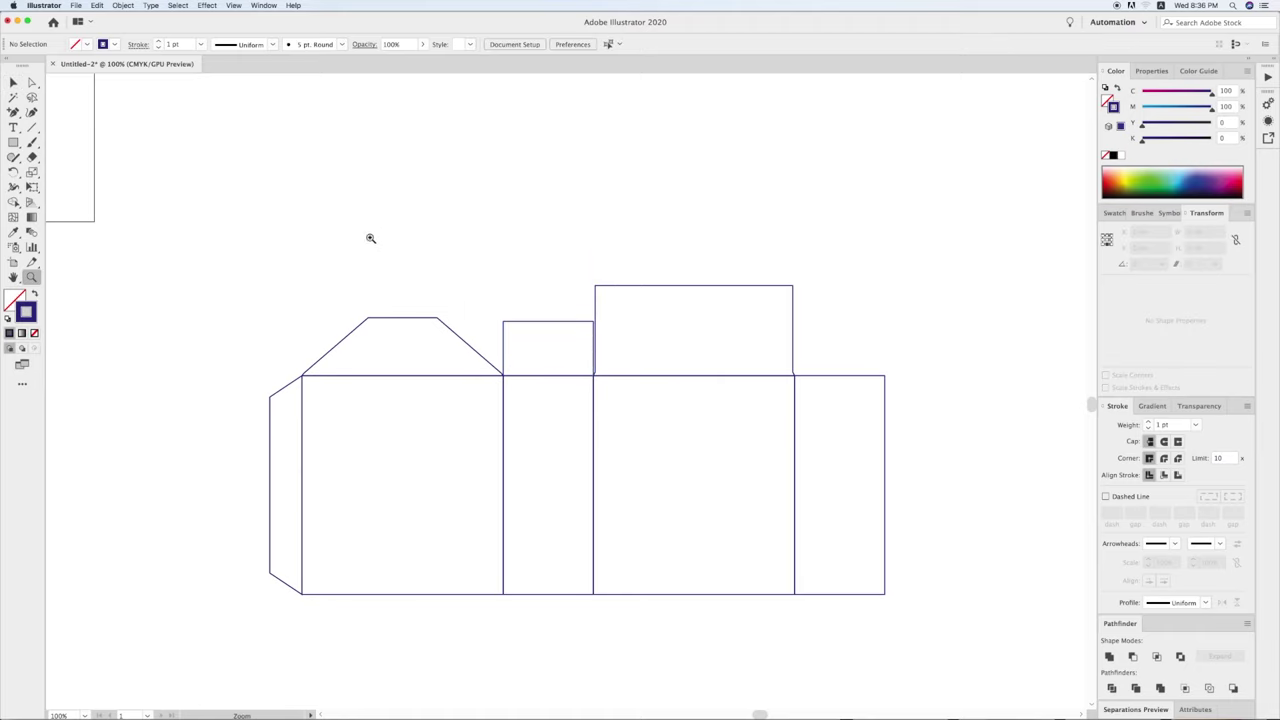
pyautogui.scroll(5, 595, 350)
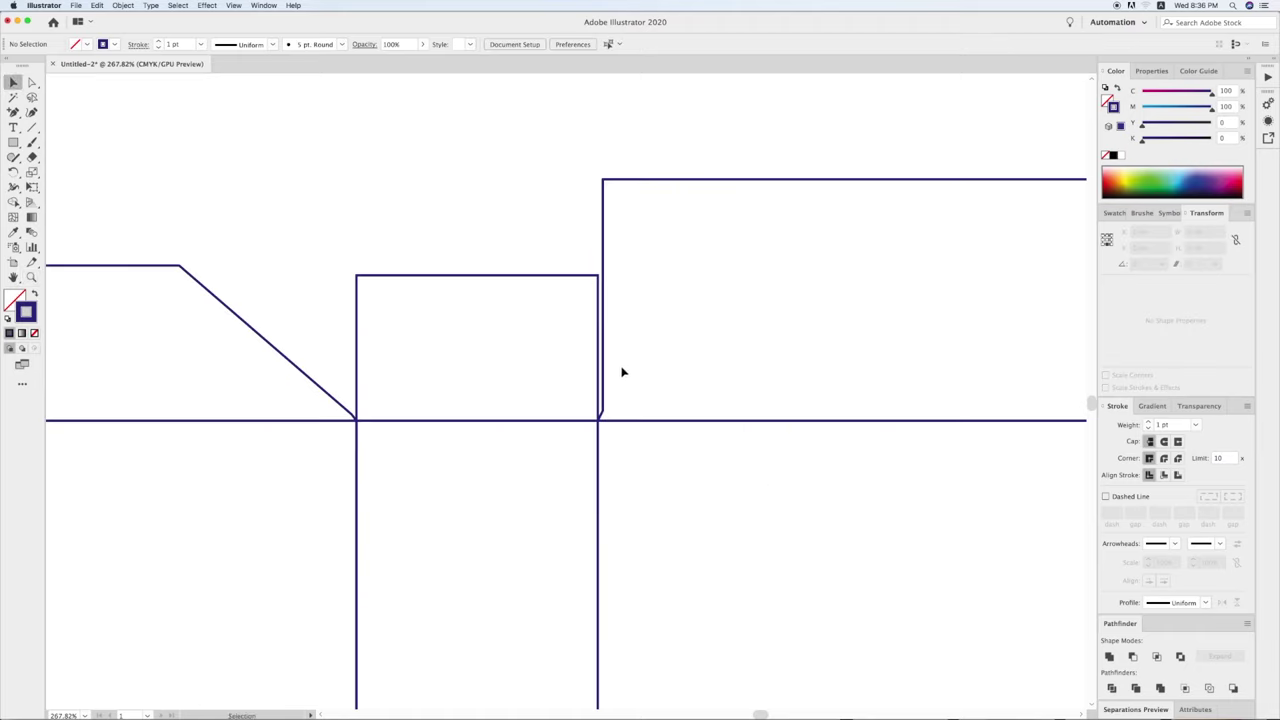
pyautogui.doubleClick(597, 363)
pyautogui.press('+')
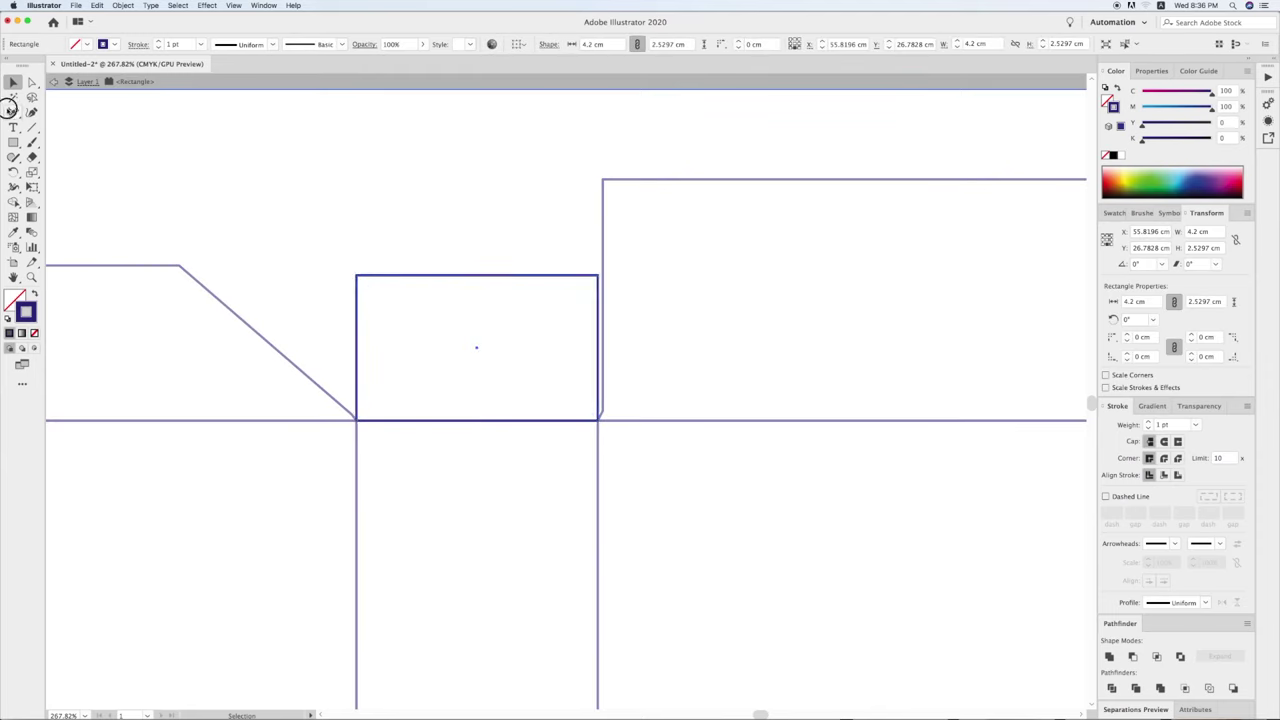
pyautogui.click(360, 417)
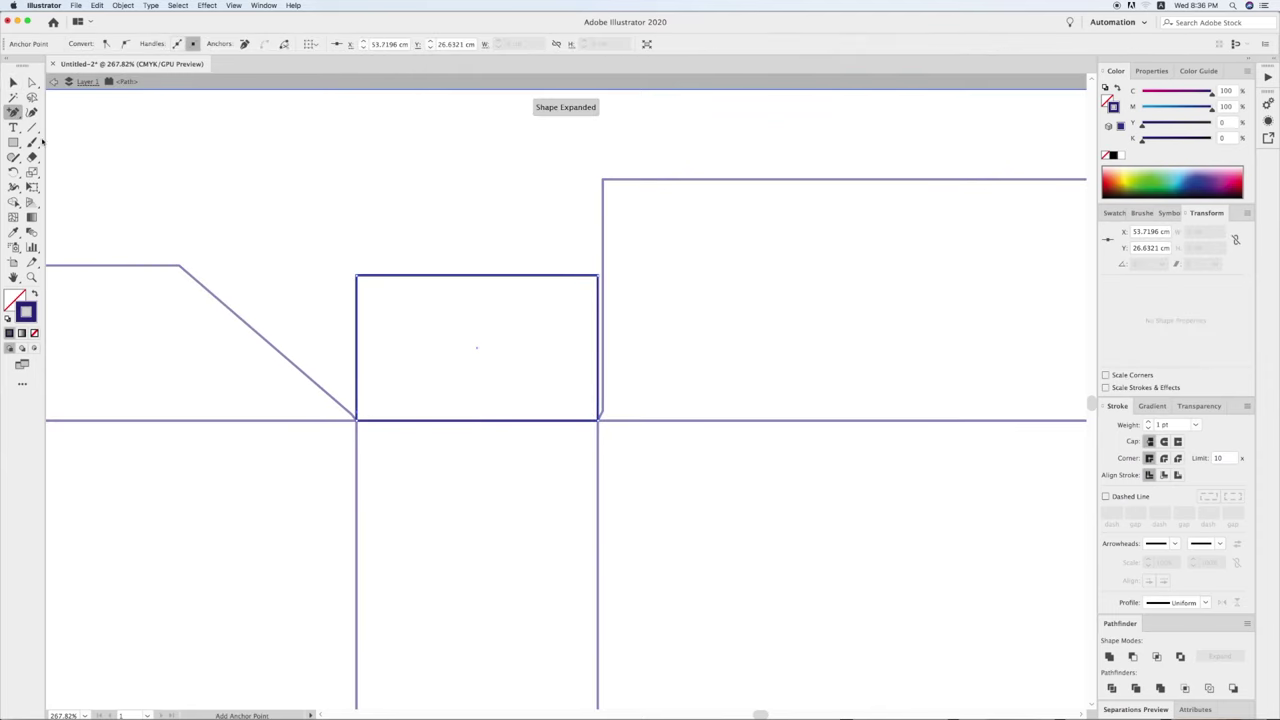
pyautogui.click(31, 82)
pyautogui.click(286, 150)
pyautogui.click(573, 44)
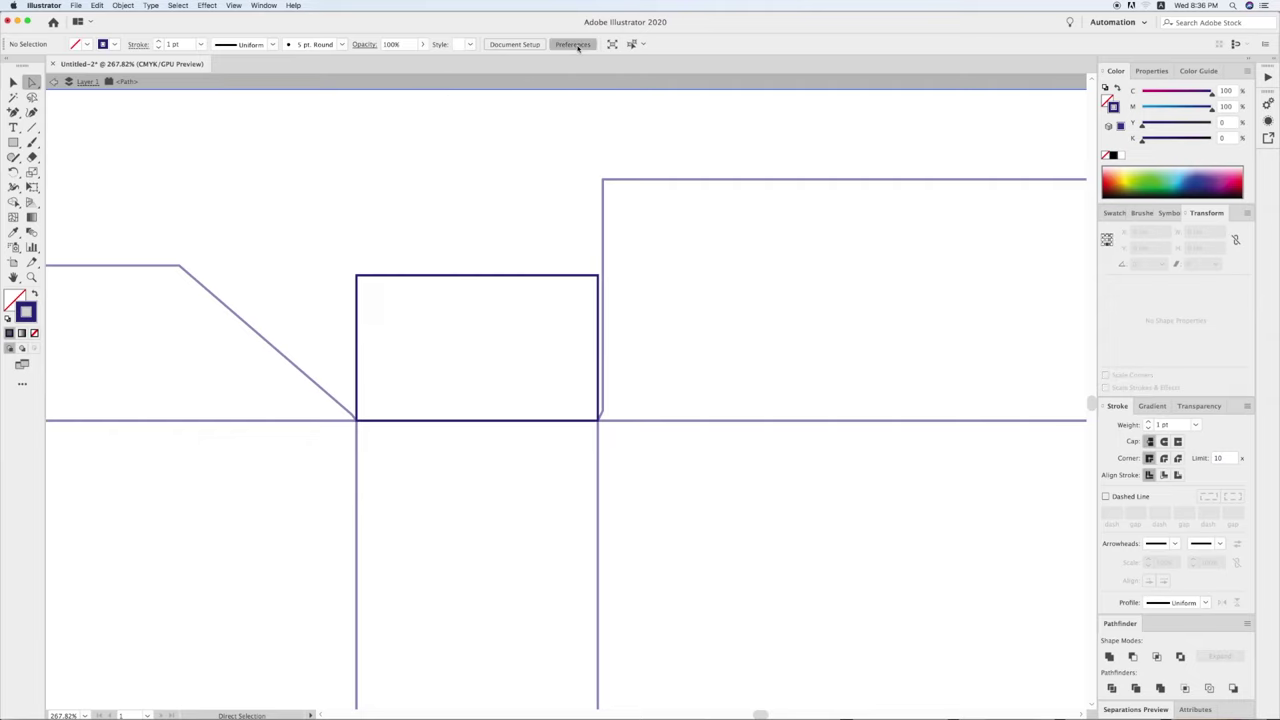
pyautogui.write('0')
pyautogui.press('Return')
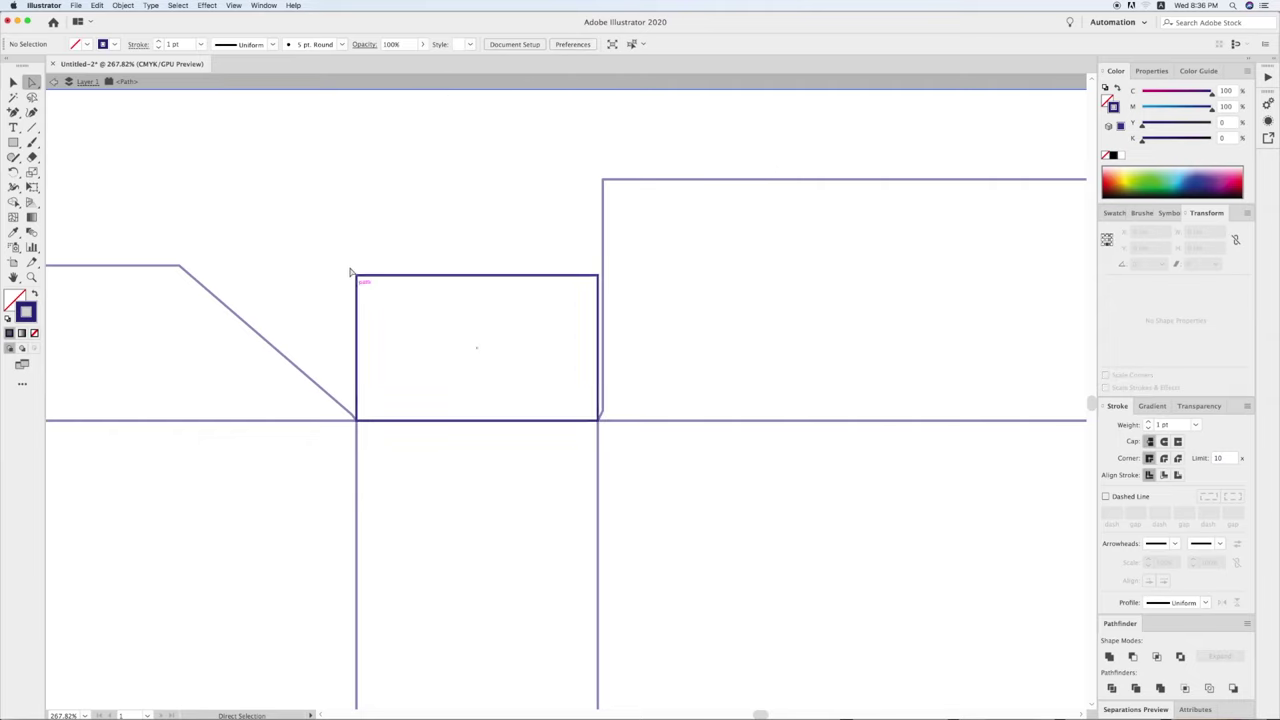
pyautogui.moveTo(371, 388); pyautogui.dragTo(365, 430)
pyautogui.press('Right')
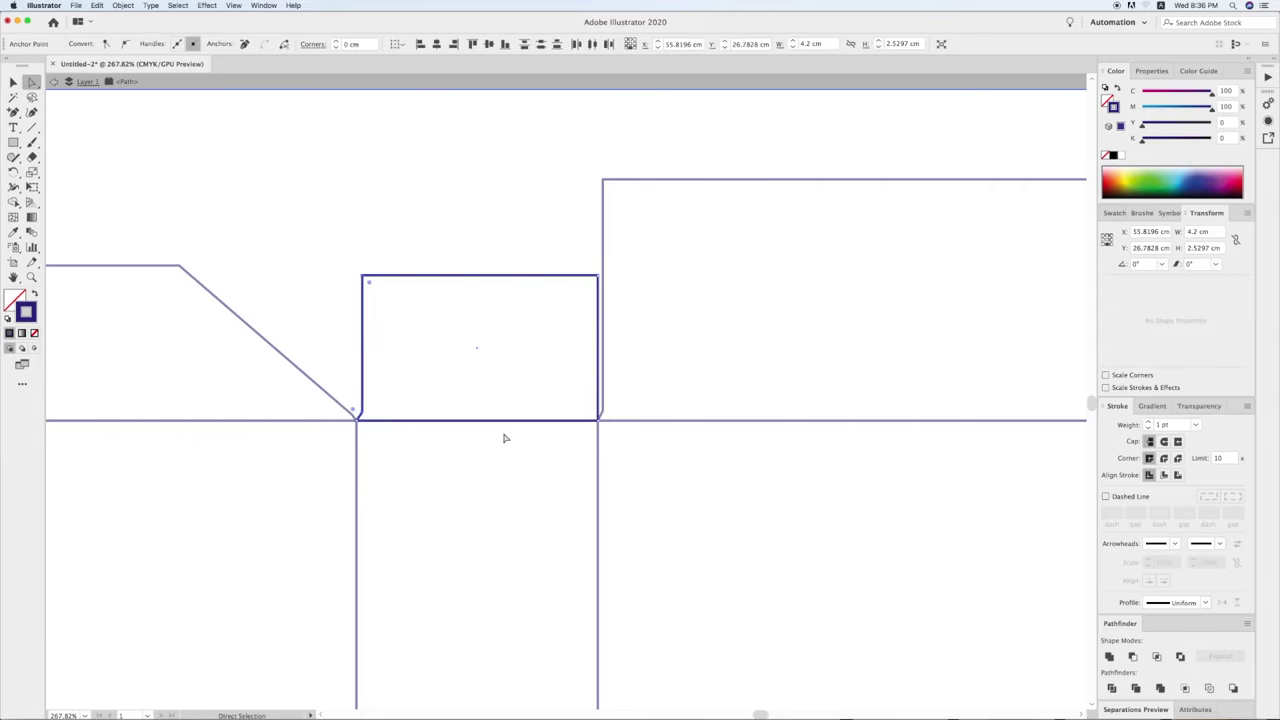
pyautogui.press('v')
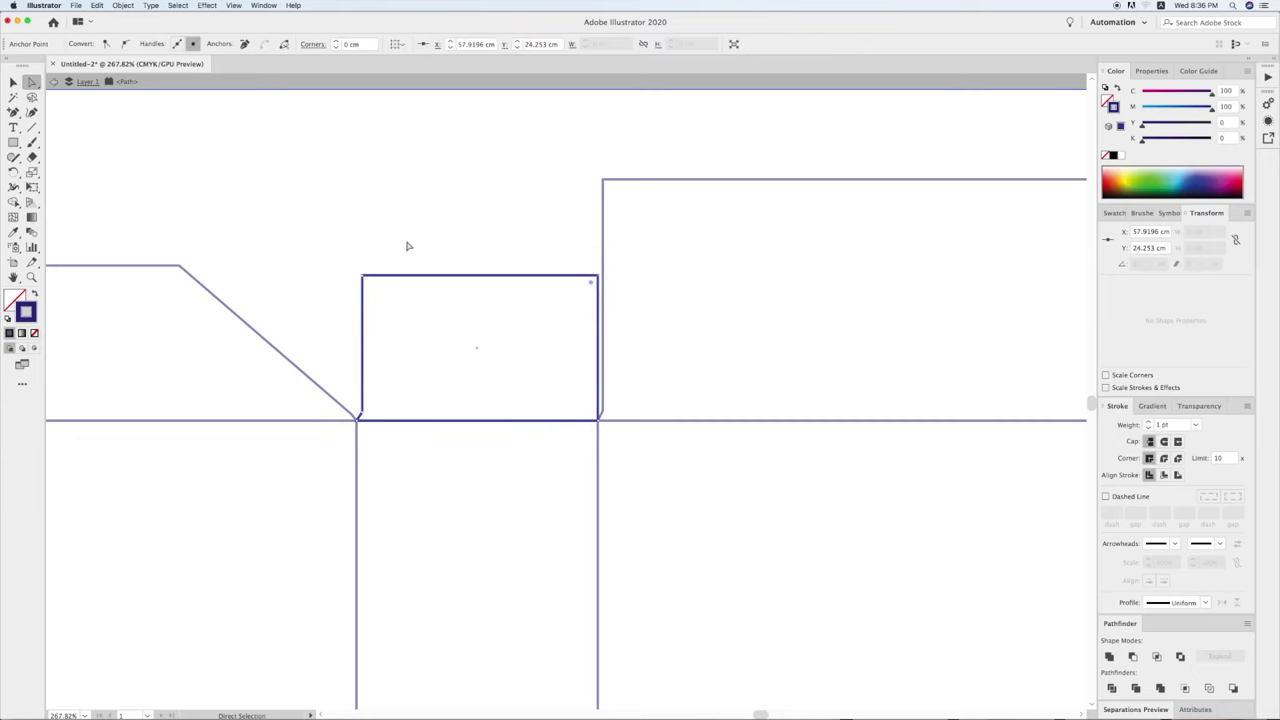
# Reflect the narrow flap across a vertical axis and reset its bounding box.
pyautogui.click(406, 251)
pyautogui.moveTo(408, 281); pyautogui.dragTo(453, 281)
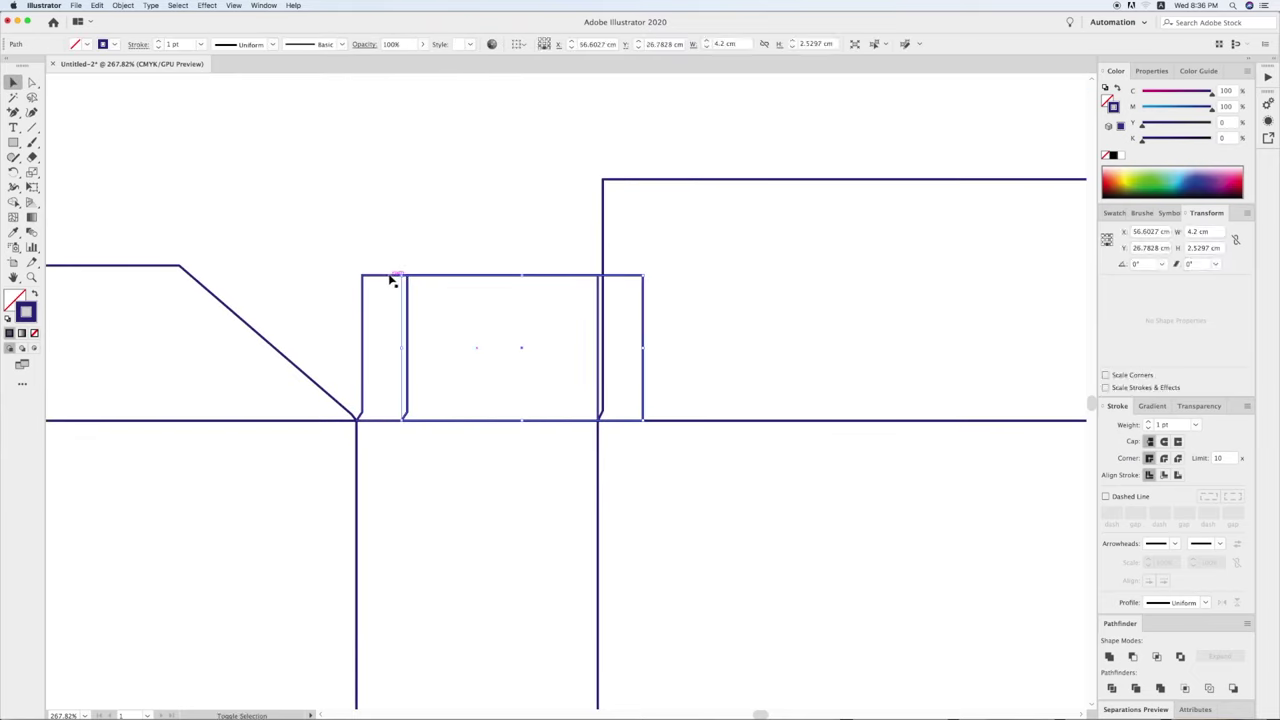
pyautogui.hotkey('ctrl', 'z')
pyautogui.click(514, 129)
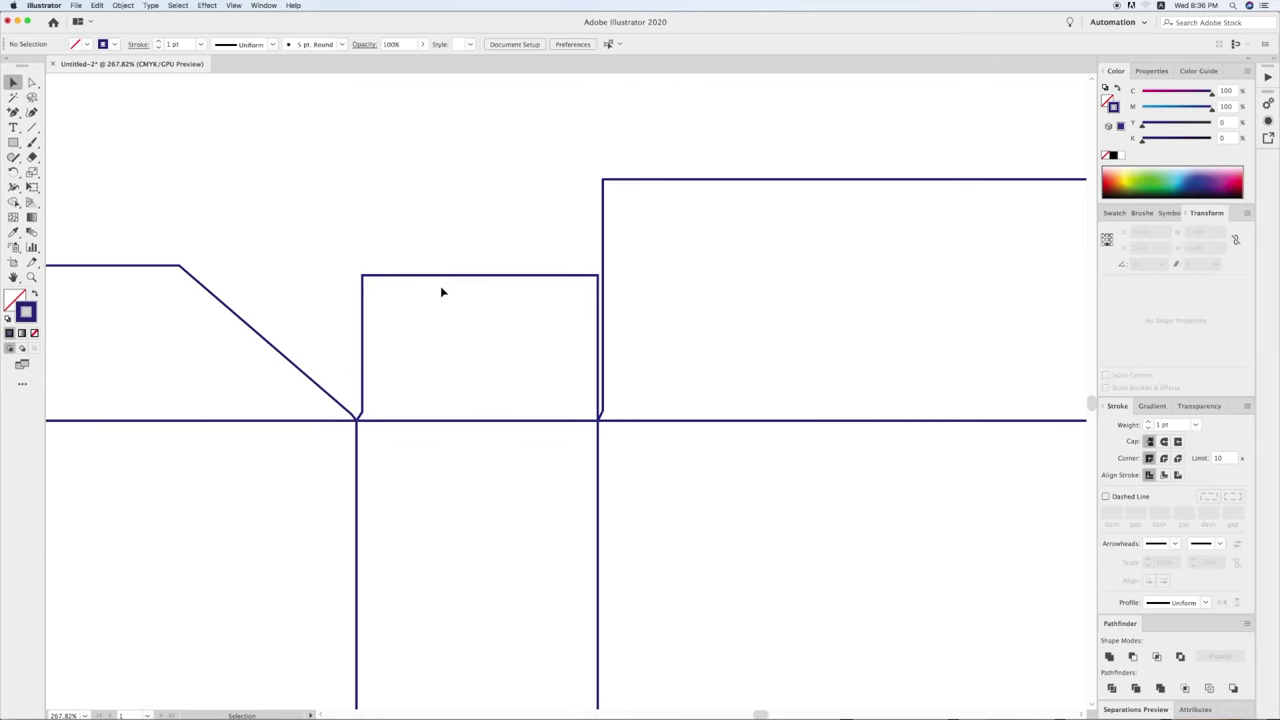
pyautogui.click(444, 276)
pyautogui.rightClick(446, 283)
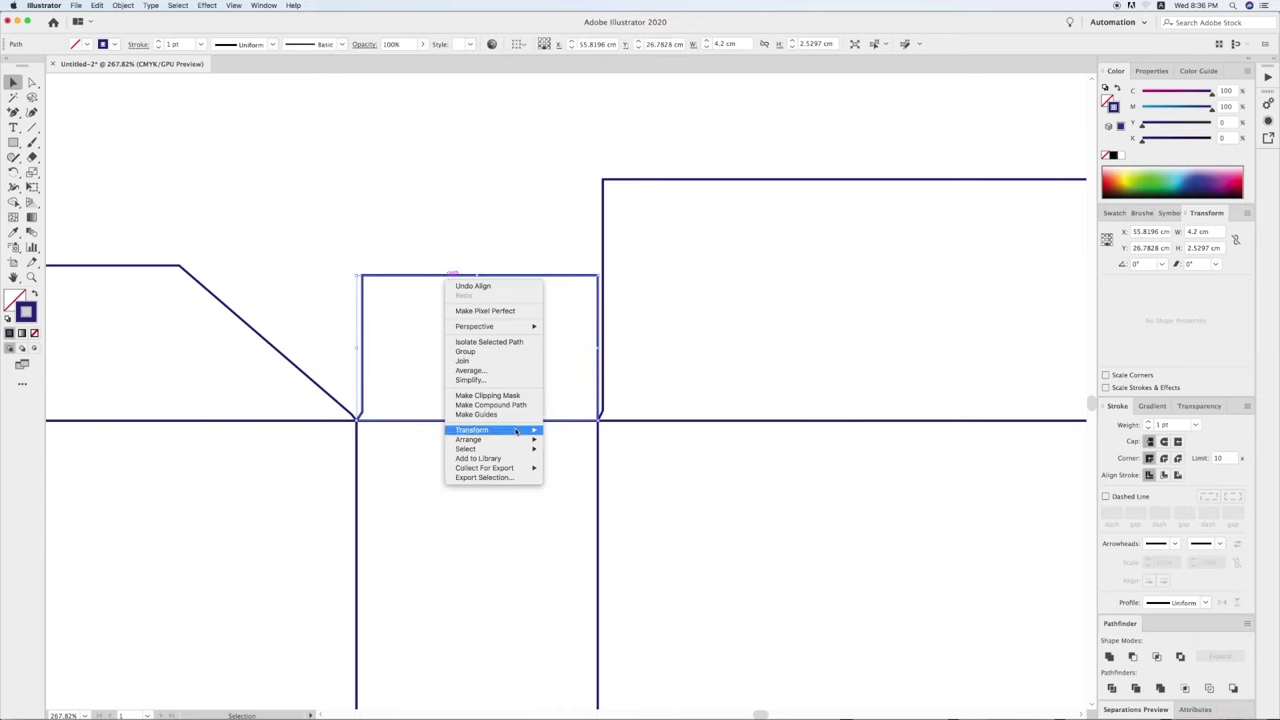
pyautogui.click(591, 457)
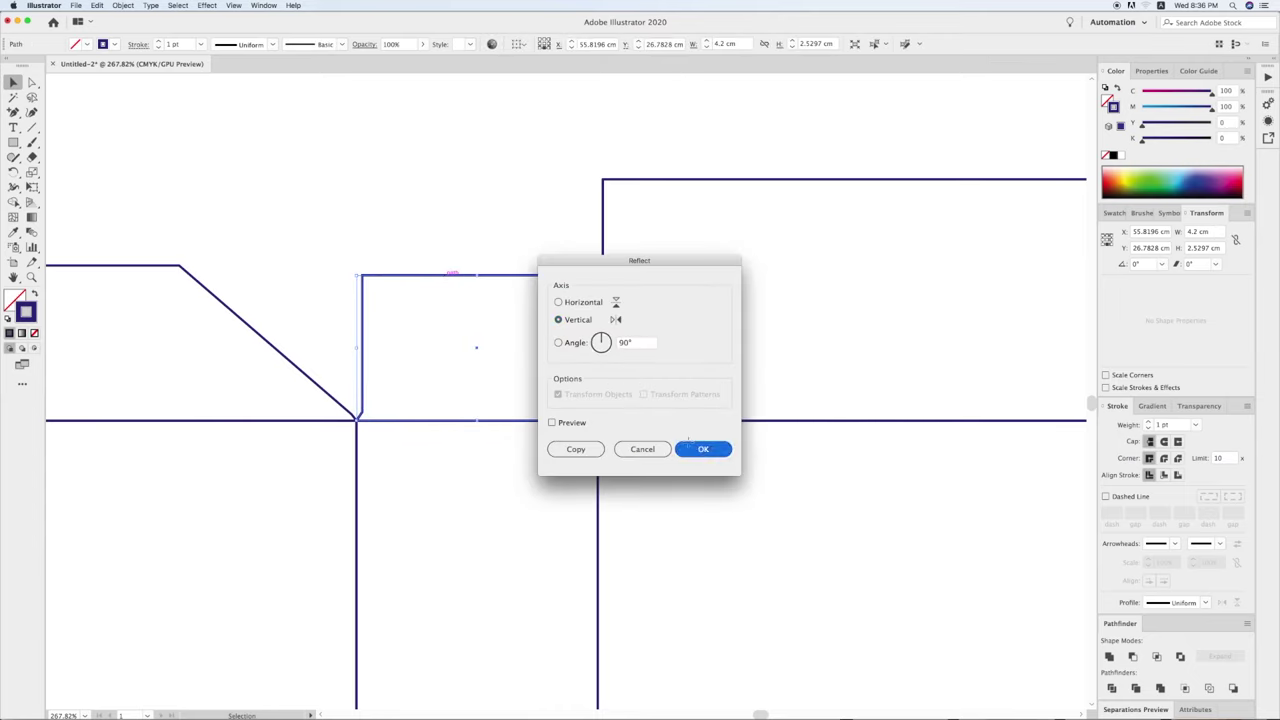
pyautogui.click(700, 447)
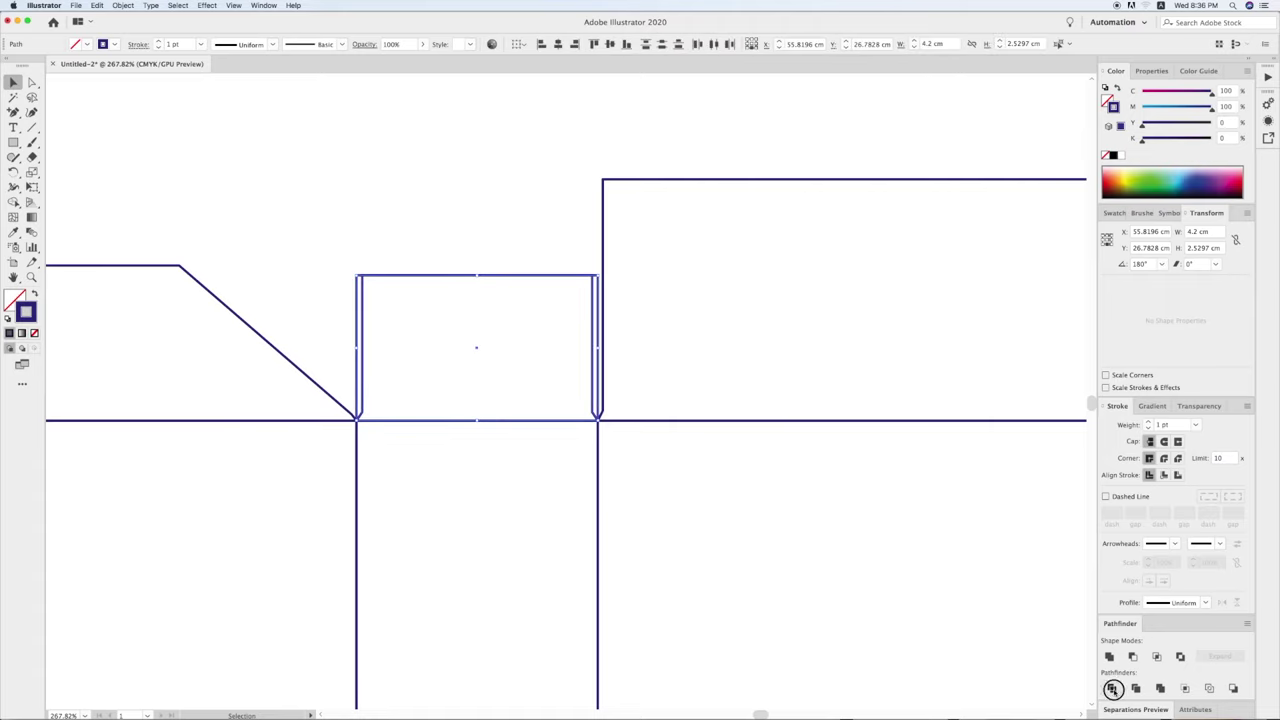
pyautogui.rightClick(412, 229)
pyautogui.click(440, 306)
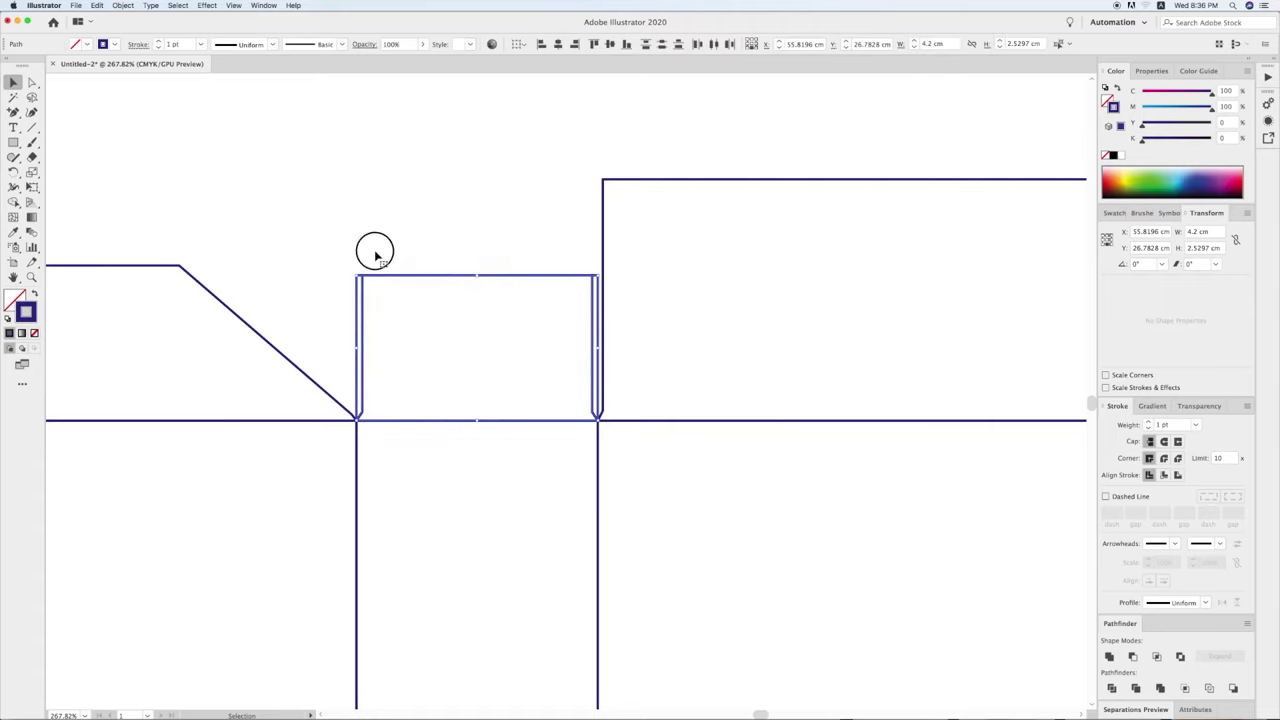
pyautogui.click(437, 271)
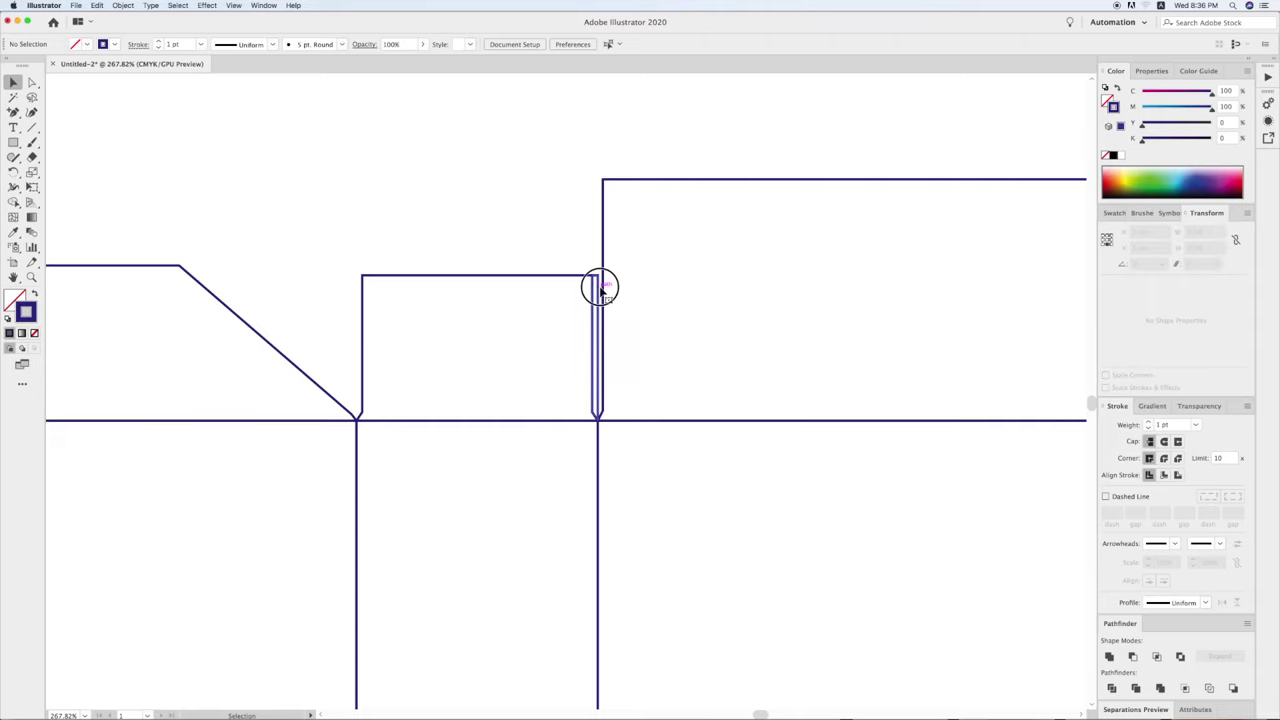
# Copy the small notched flap above the rightmost panel.
pyautogui.hotkey('ctrl', '-')
pyautogui.moveTo(556, 396)
pyautogui.mouseDown()
pyautogui.moveTo(445, 365)
pyautogui.moveTo(1003, 343)
pyautogui.mouseUp()
pyautogui.keyDown('shift'); pyautogui.click(802, 362); pyautogui.keyUp('shift')
pyautogui.click(603, 174)
pyautogui.hotkey('ctrl', '-')
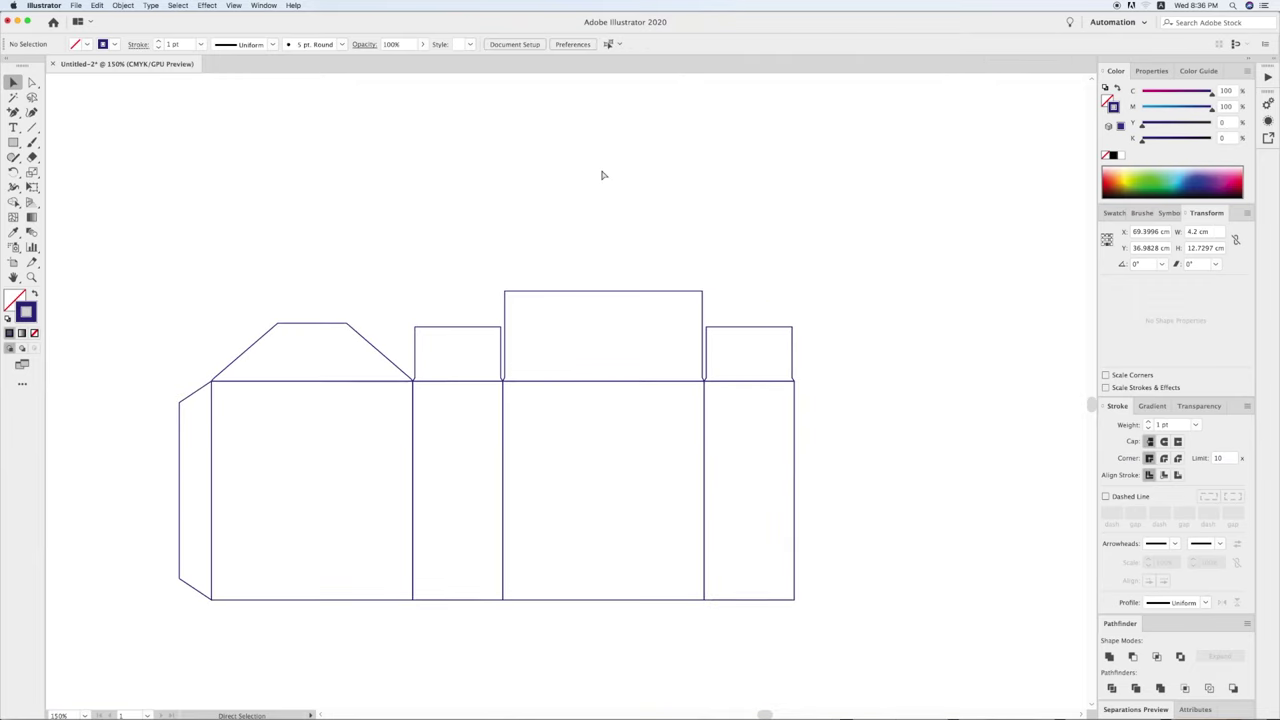
pyautogui.hotkey('ctrl', '-')
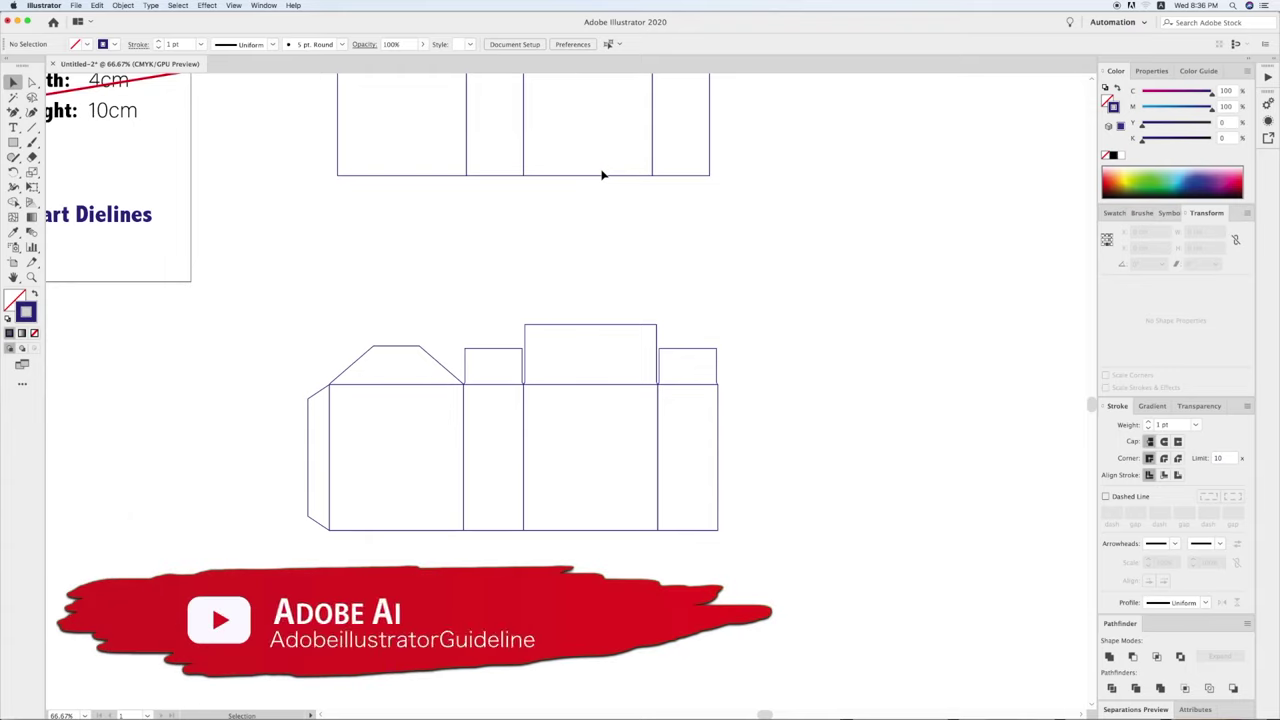
pyautogui.scroll(-2, 583, 389)
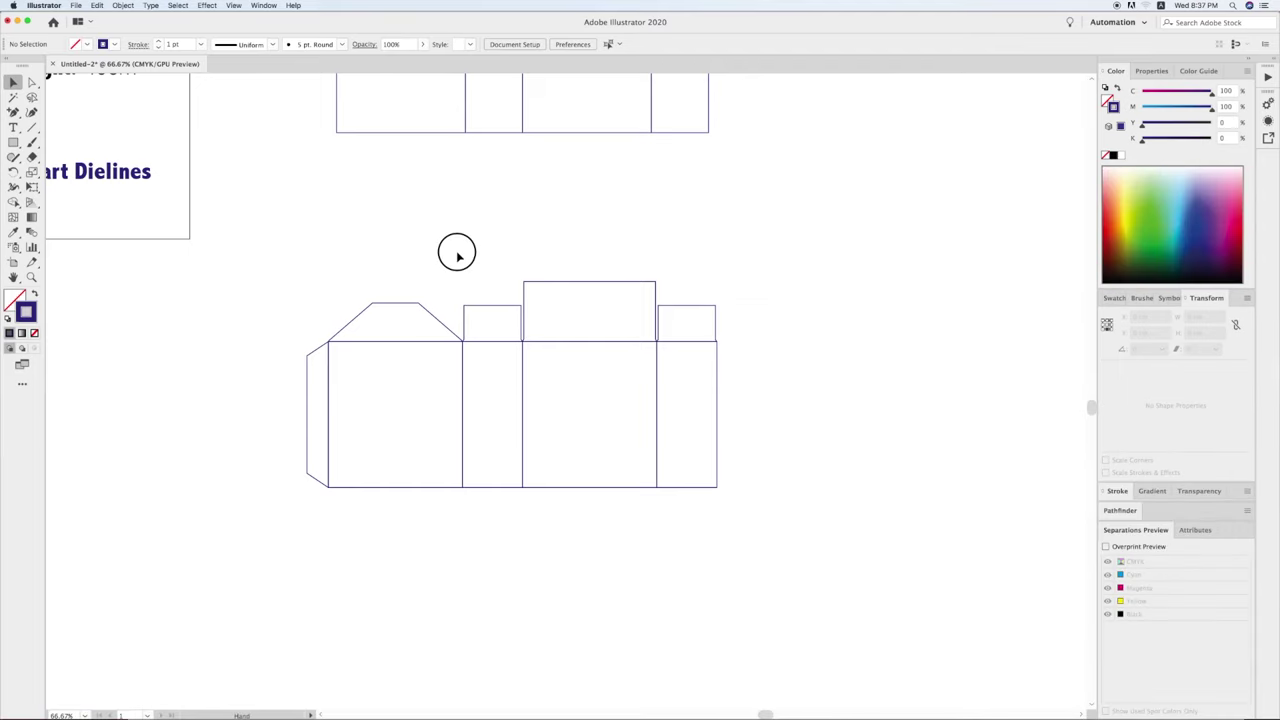
pyautogui.moveTo(453, 251); pyautogui.dragTo(466, 252)
pyautogui.moveTo(251, 217); pyautogui.dragTo(771, 608)
pyautogui.moveTo(430, 522); pyautogui.dragTo(768, 357)
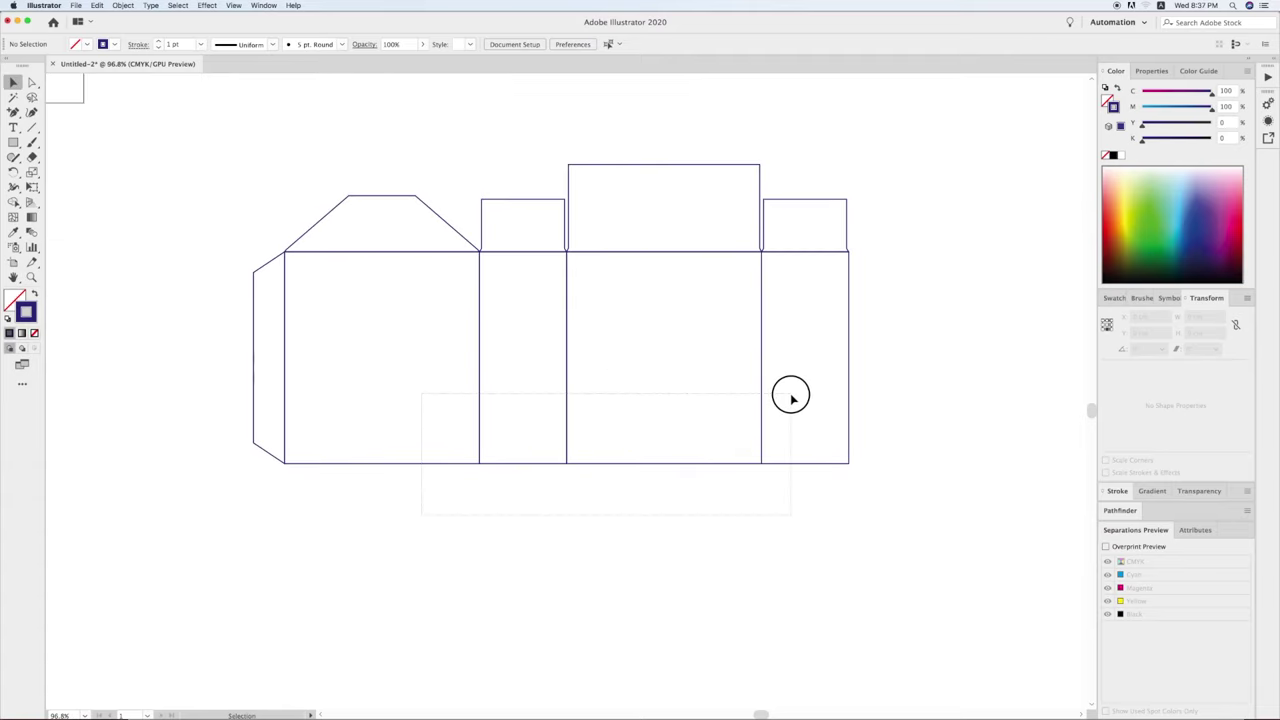
pyautogui.click(757, 490)
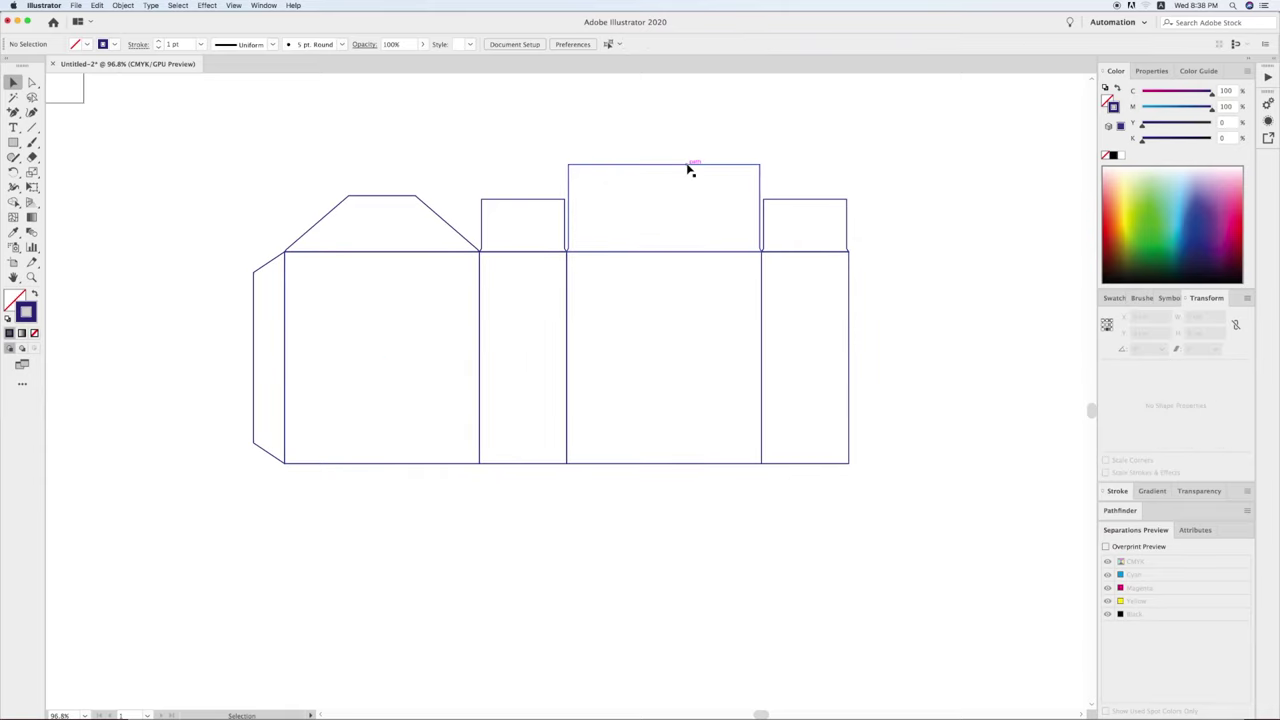
# Copy the tall top flap below the box and reflect it horizontally.
pyautogui.moveTo(688, 170); pyautogui.dragTo(676, 465)
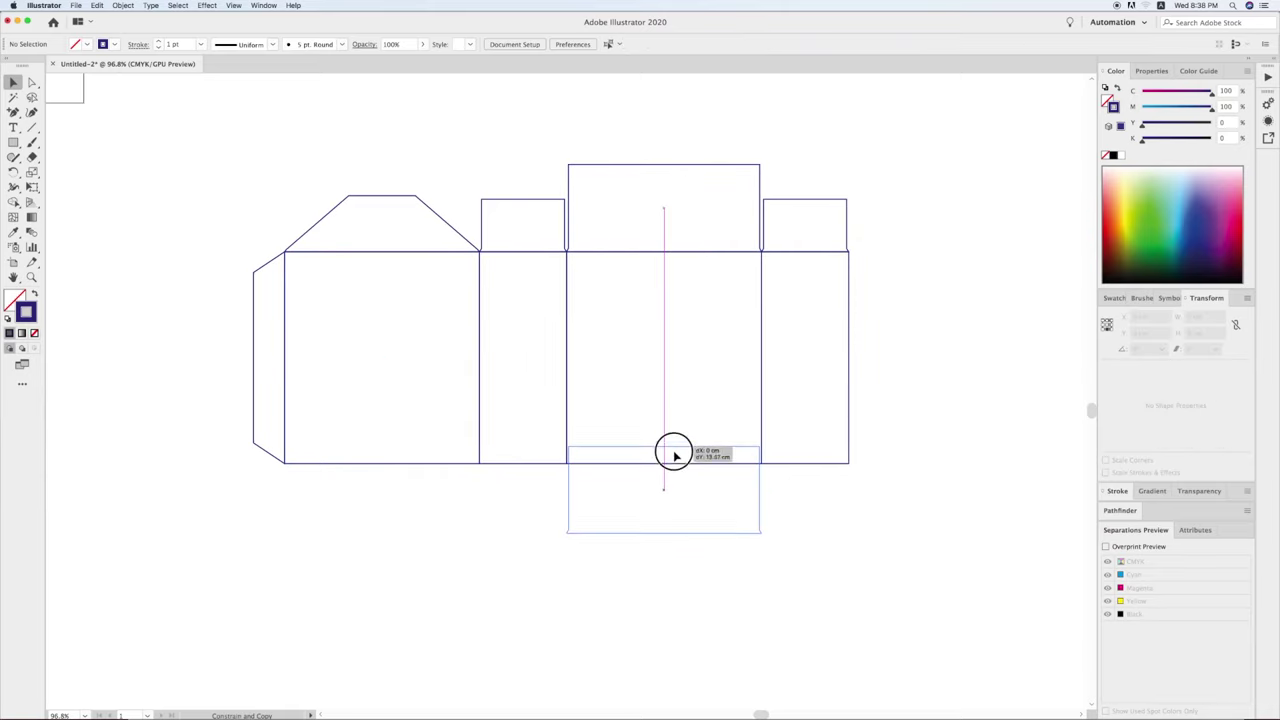
pyautogui.rightClick(686, 503)
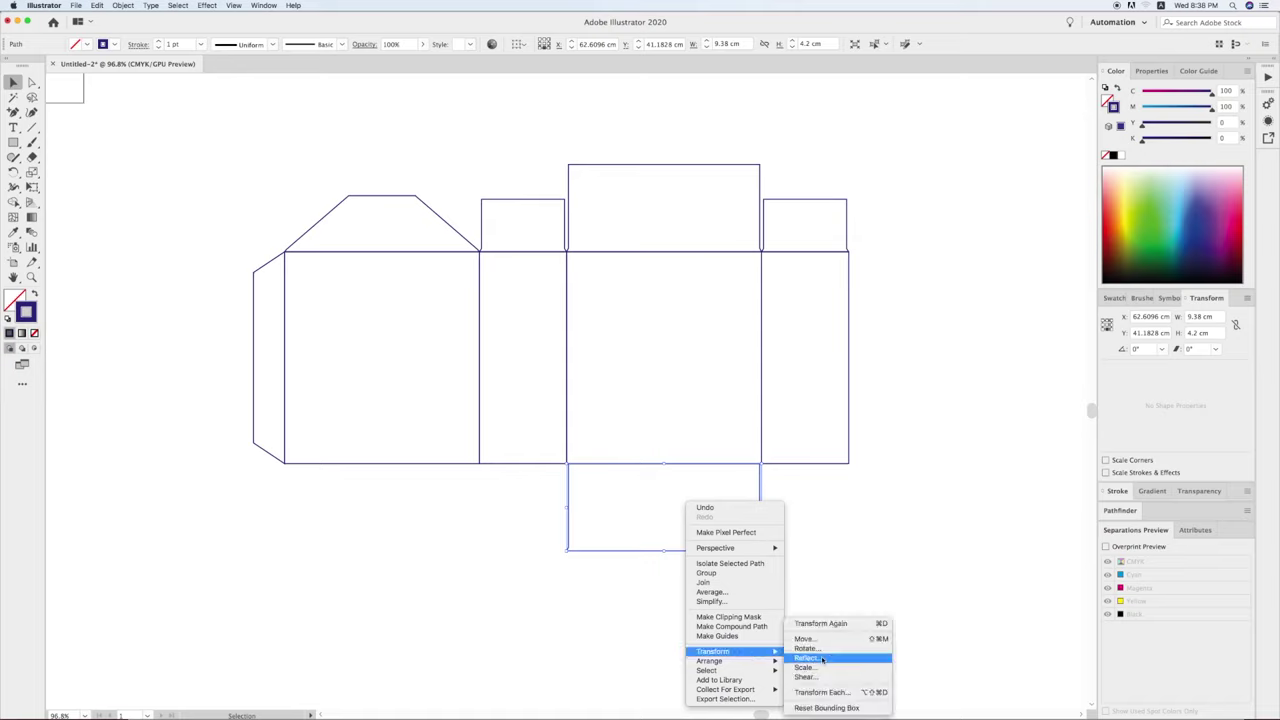
pyautogui.click(812, 662)
pyautogui.click(703, 449)
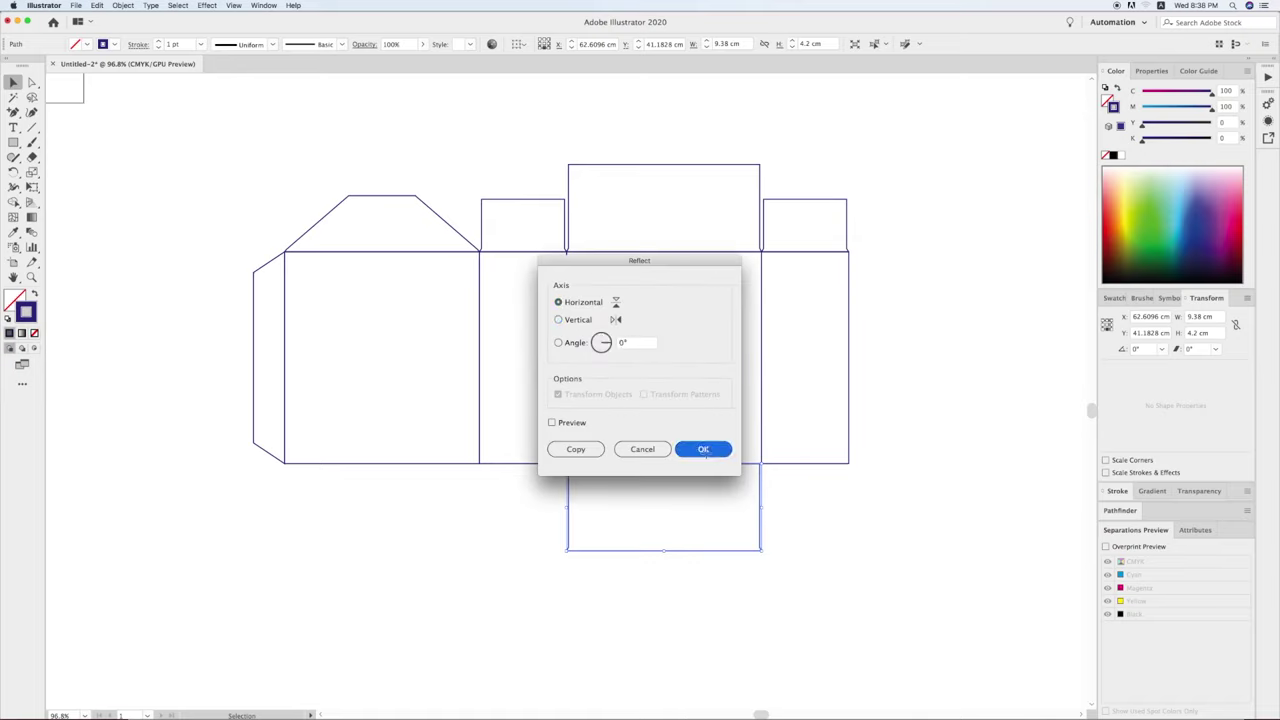
pyautogui.click(801, 532)
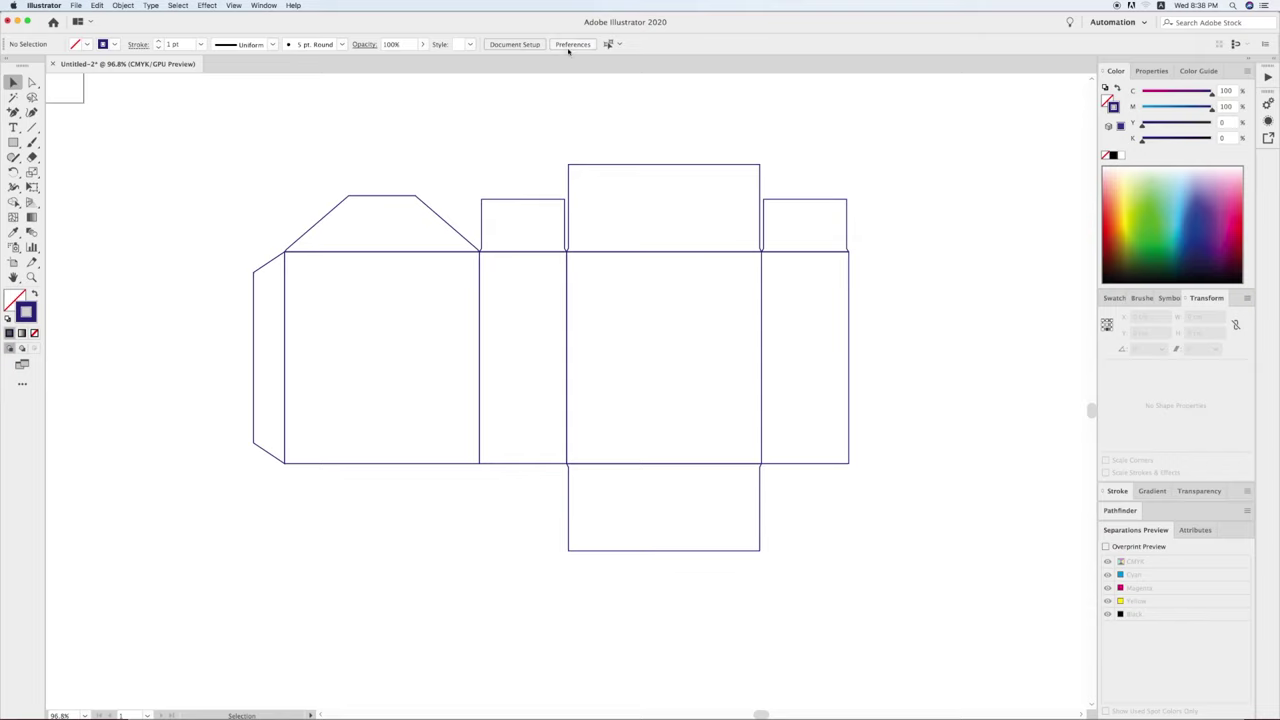
# Raise the bottom flap's lower anchors to shorten it to about 2.9 cm.
pyautogui.press('a')
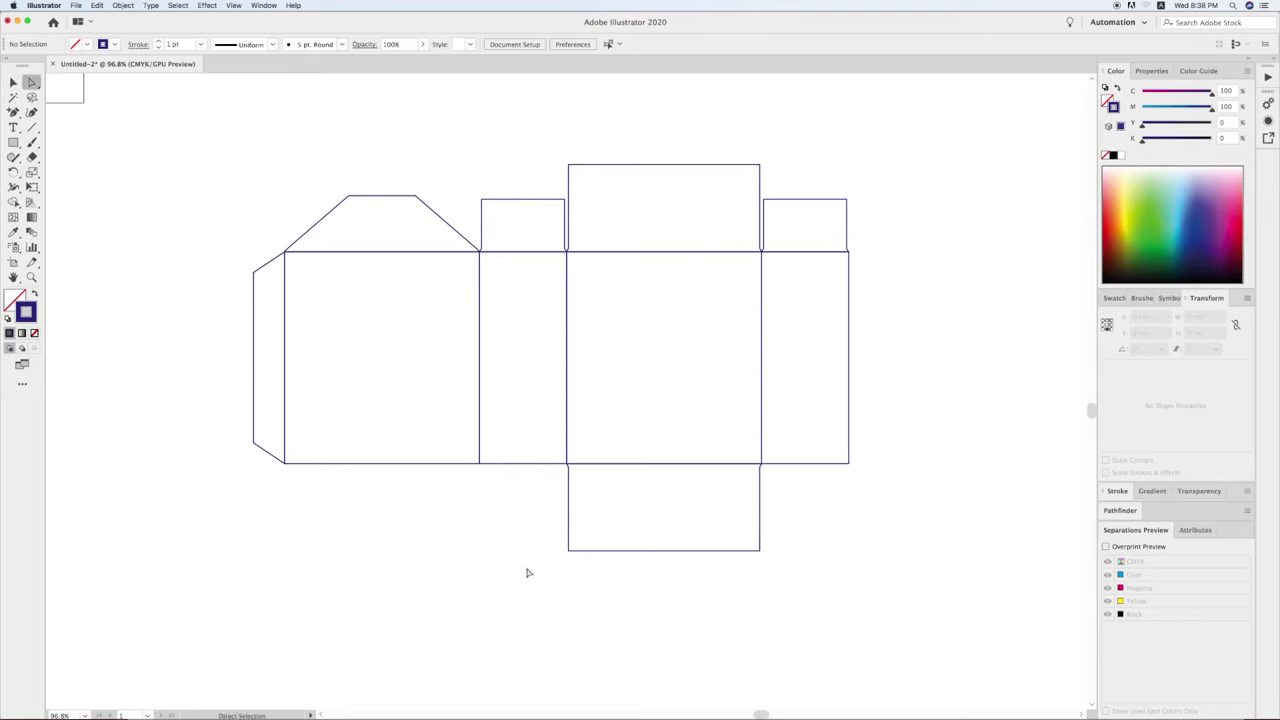
pyautogui.moveTo(528, 571); pyautogui.dragTo(782, 546)
pyautogui.click(763, 591)
pyautogui.moveTo(531, 550)
pyautogui.mouseDown()
pyautogui.moveTo(798, 524)
pyautogui.moveTo(762, 526)
pyautogui.mouseUp()
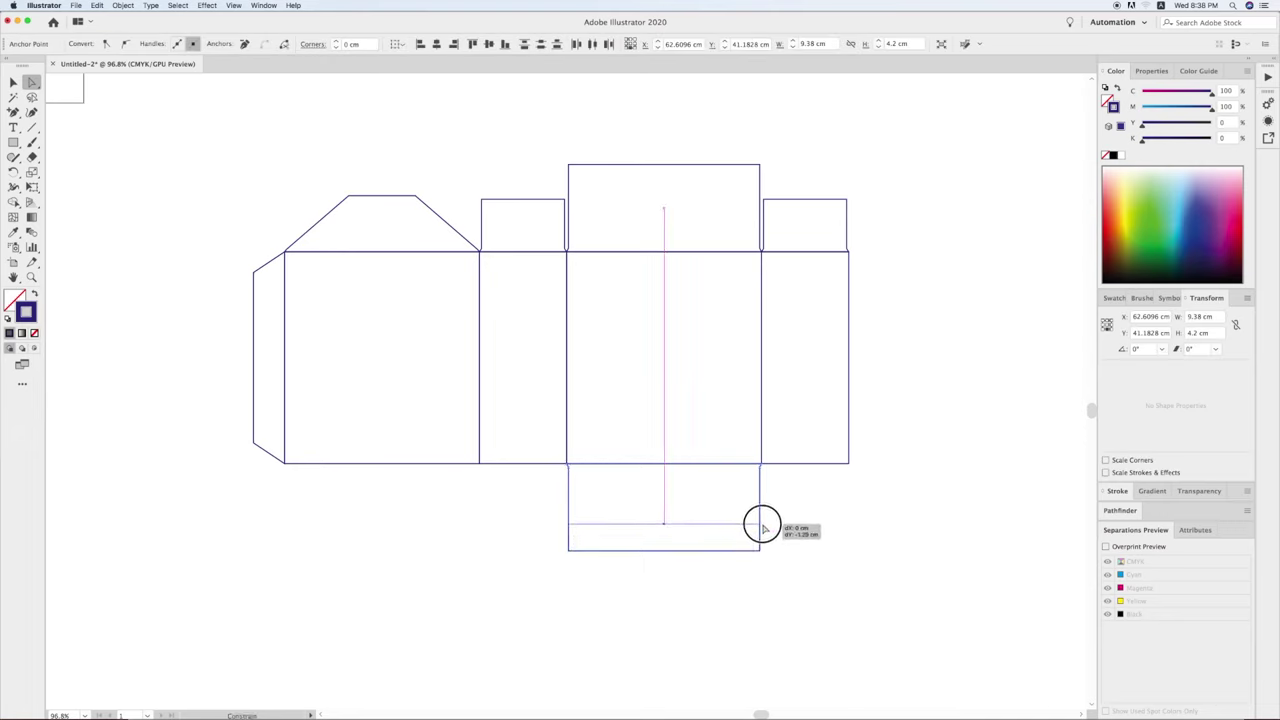
pyautogui.moveTo(762, 524); pyautogui.dragTo(762, 523)
pyautogui.press('v')
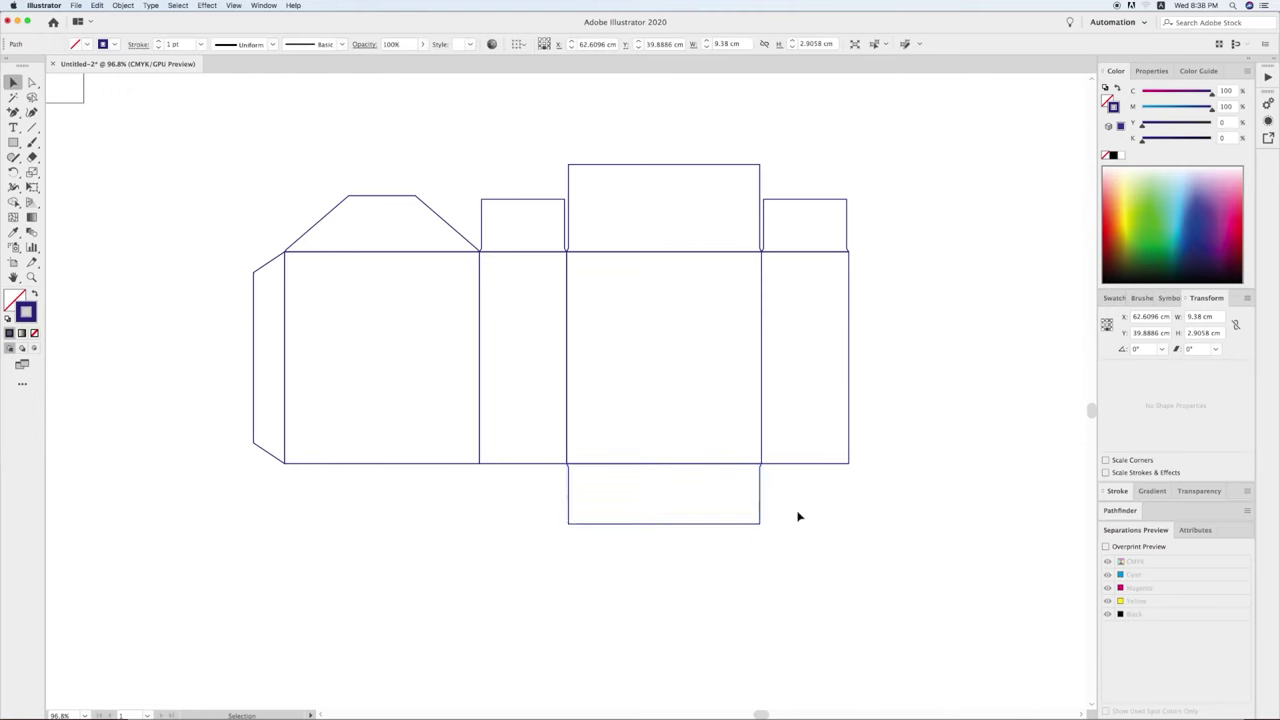
pyautogui.click(752, 536)
# Copy the shortened bottom flap beneath the left wide panel.
pyautogui.moveTo(756, 532); pyautogui.dragTo(714, 523)
pyautogui.moveTo(428, 491); pyautogui.dragTo(520, 383)
pyautogui.hotkey('ctrl', 'z')
pyautogui.click(455, 404)
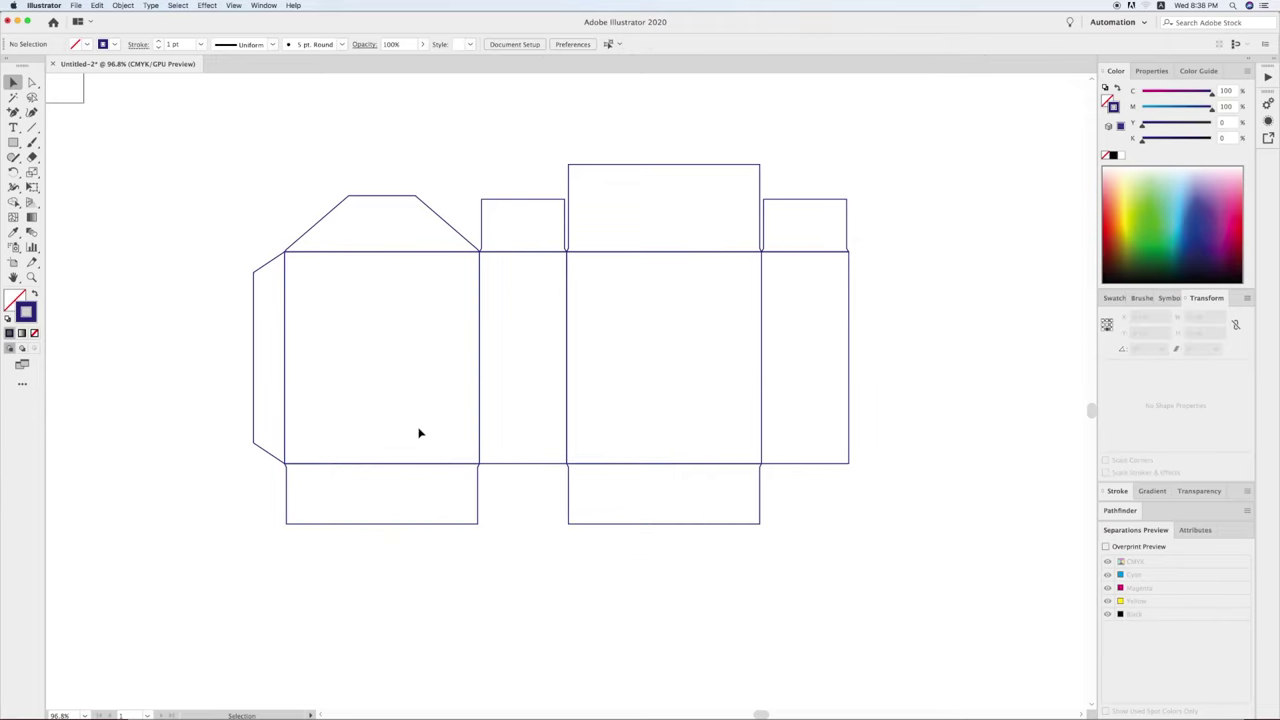
# Copy a bottom flap to the right and narrow it to the panel edge.
pyautogui.moveTo(405, 523); pyautogui.dragTo(598, 527)
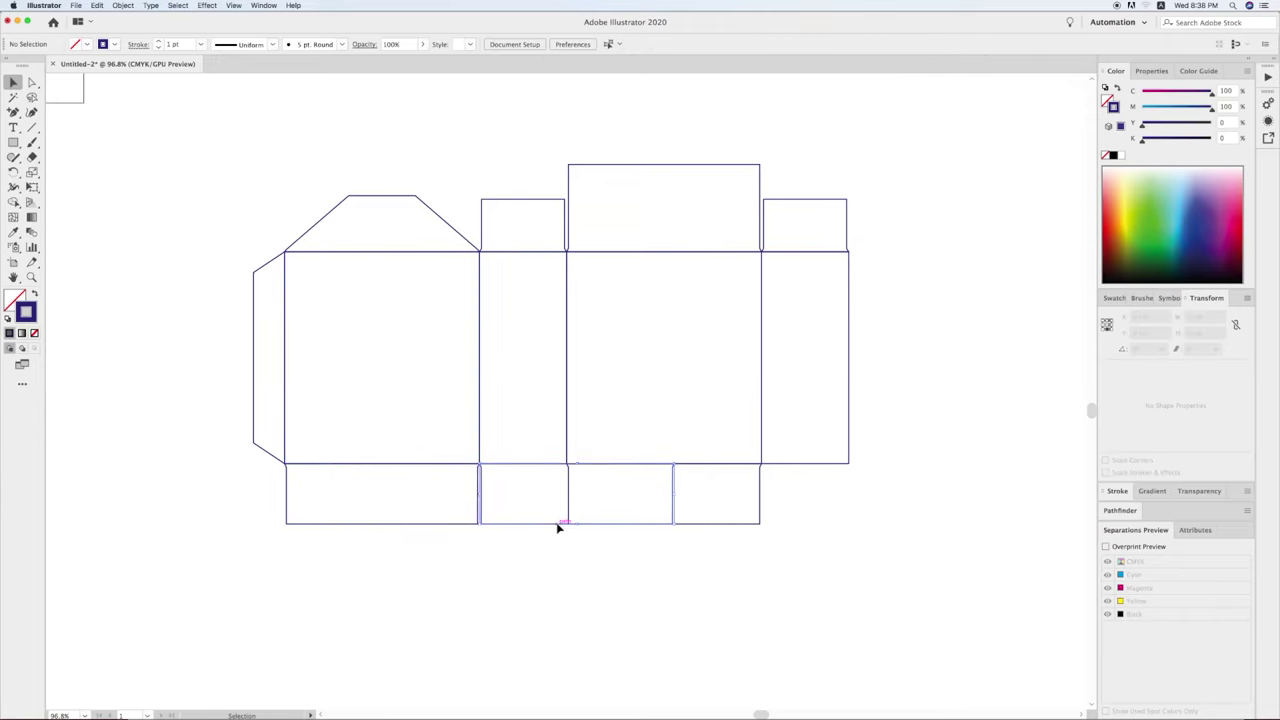
pyautogui.doubleClick(557, 526)
pyautogui.click(32, 82)
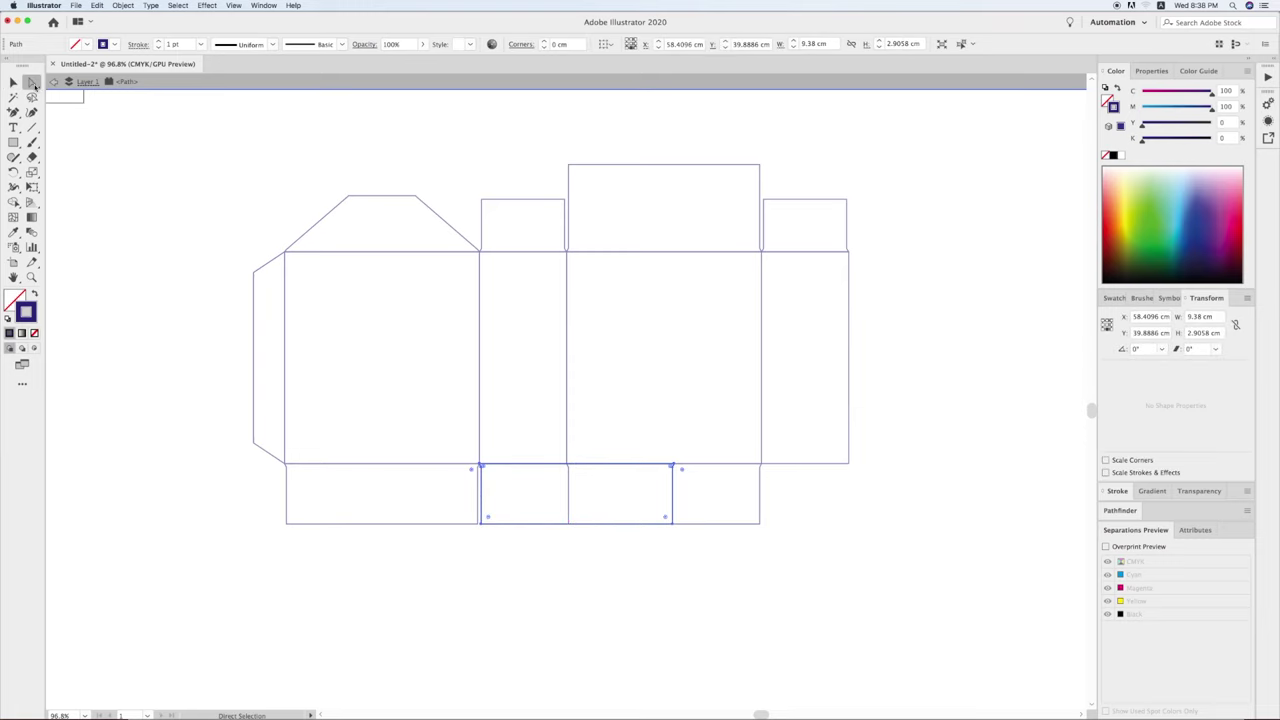
pyautogui.moveTo(663, 427)
pyautogui.mouseDown()
pyautogui.moveTo(703, 542)
pyautogui.moveTo(566, 518)
pyautogui.mouseUp()
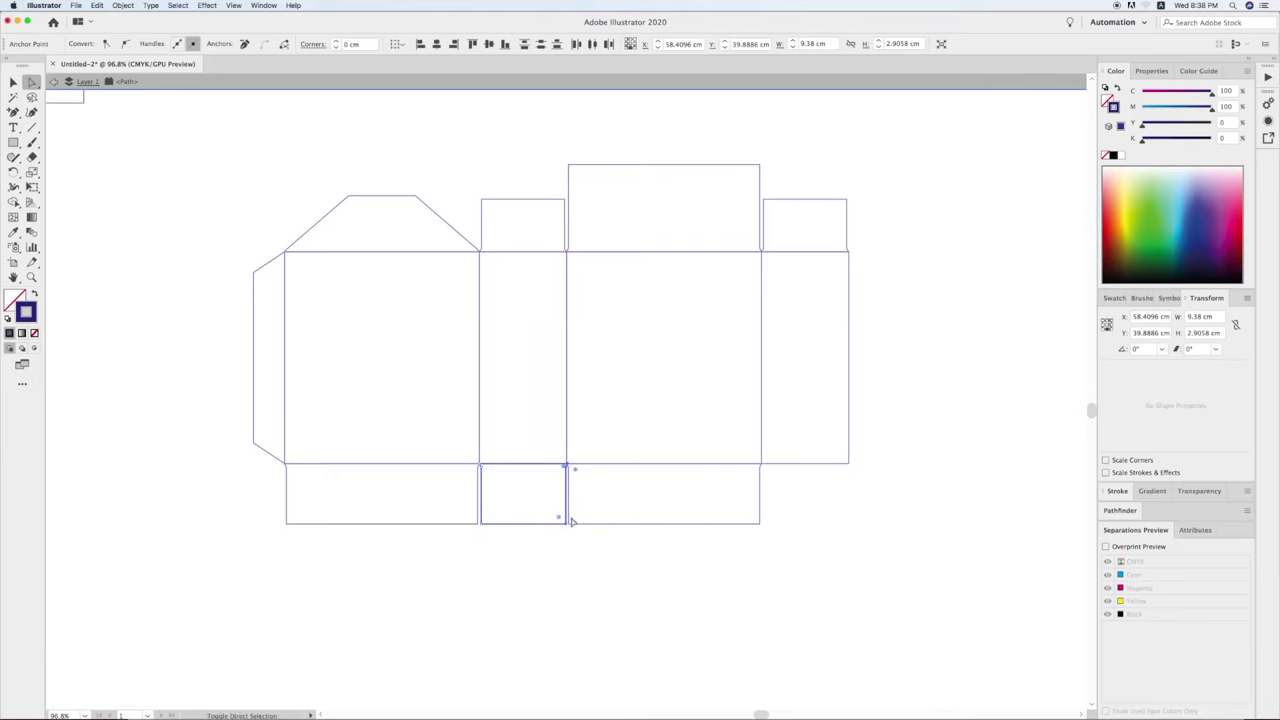
pyautogui.press('v')
pyautogui.click(597, 572)
pyautogui.moveTo(411, 394); pyautogui.dragTo(843, 617)
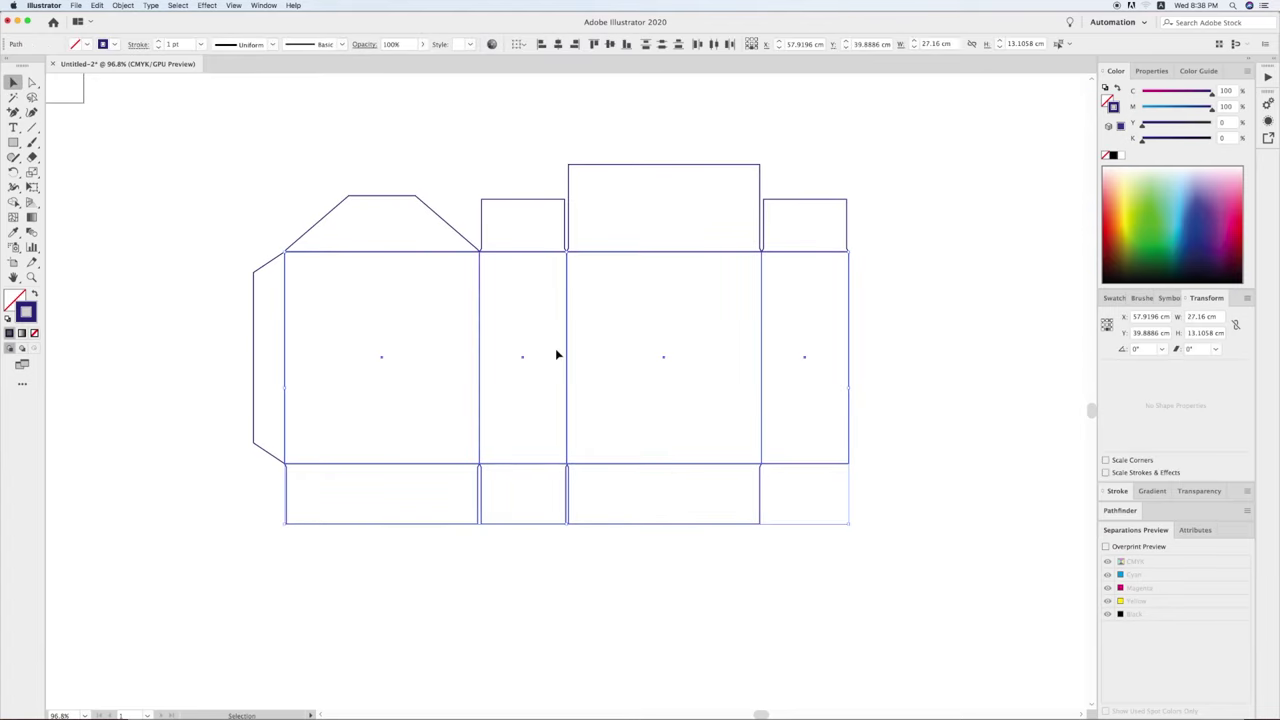
pyautogui.click(578, 567)
# Copy the bottom flap under the rightmost panel and right-align it with that panel.
pyautogui.moveTo(483, 428); pyautogui.dragTo(895, 669)
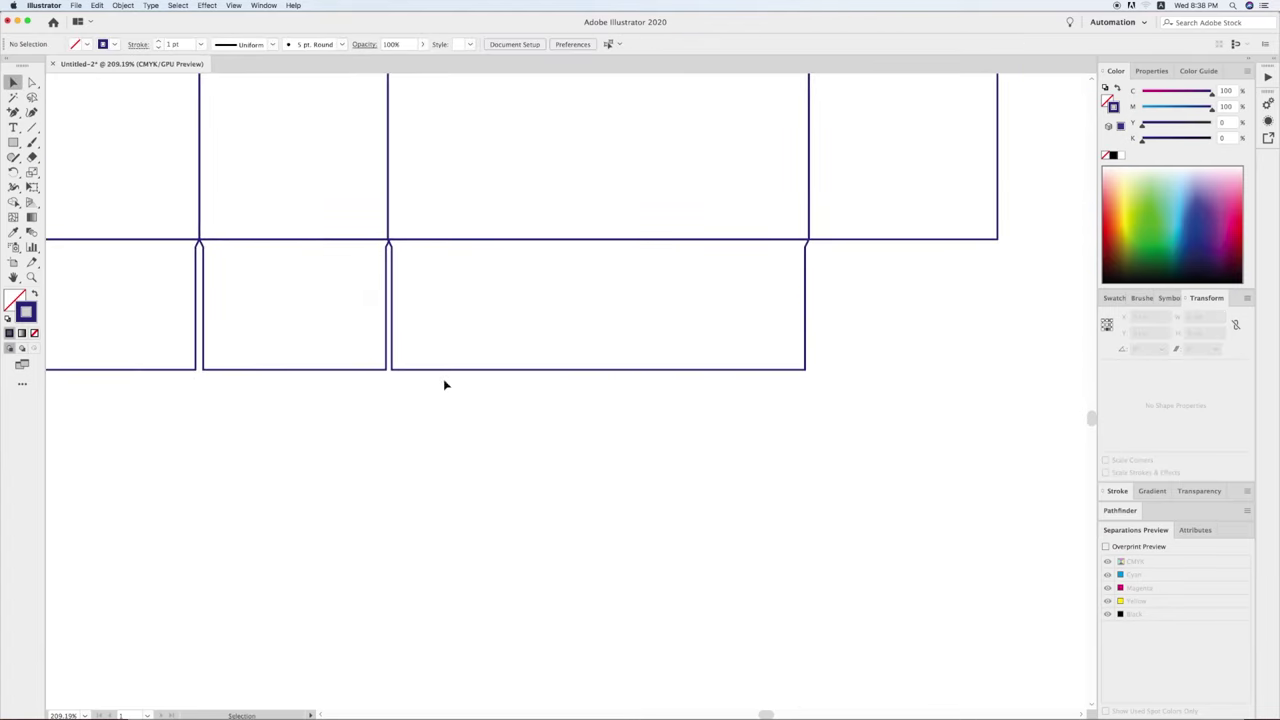
pyautogui.click(318, 366)
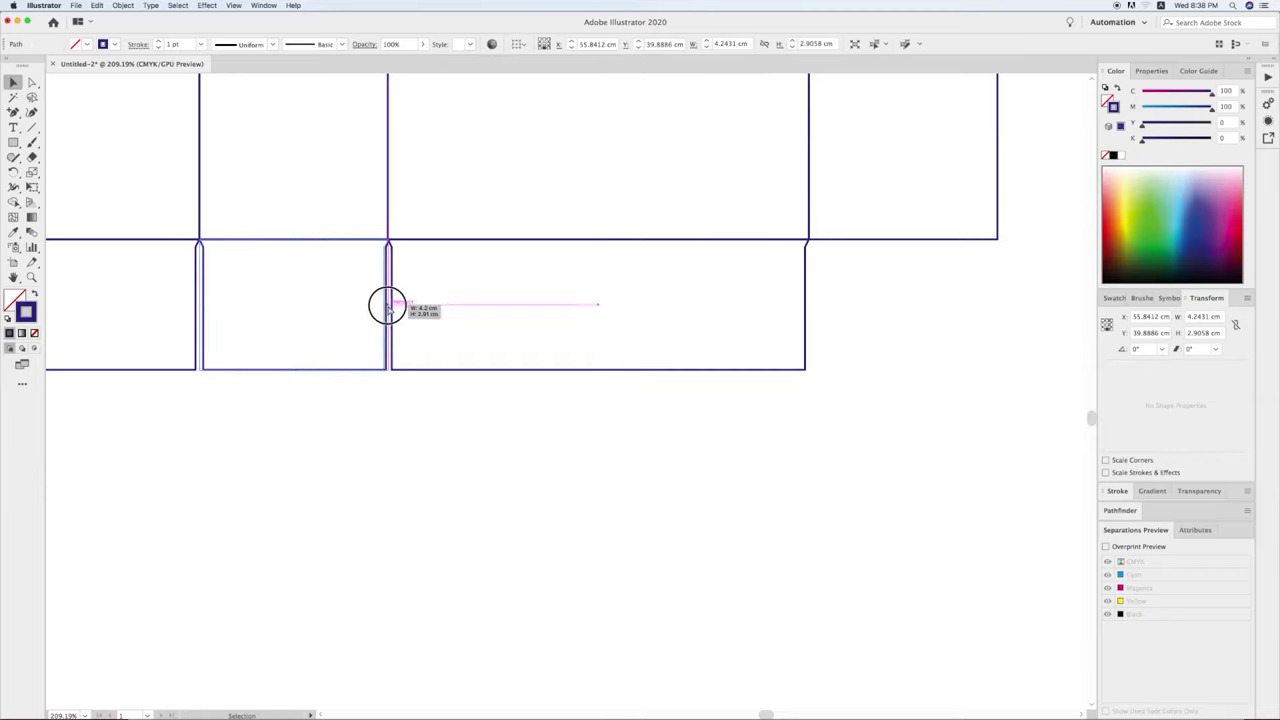
pyautogui.moveTo(297, 370); pyautogui.dragTo(815, 370)
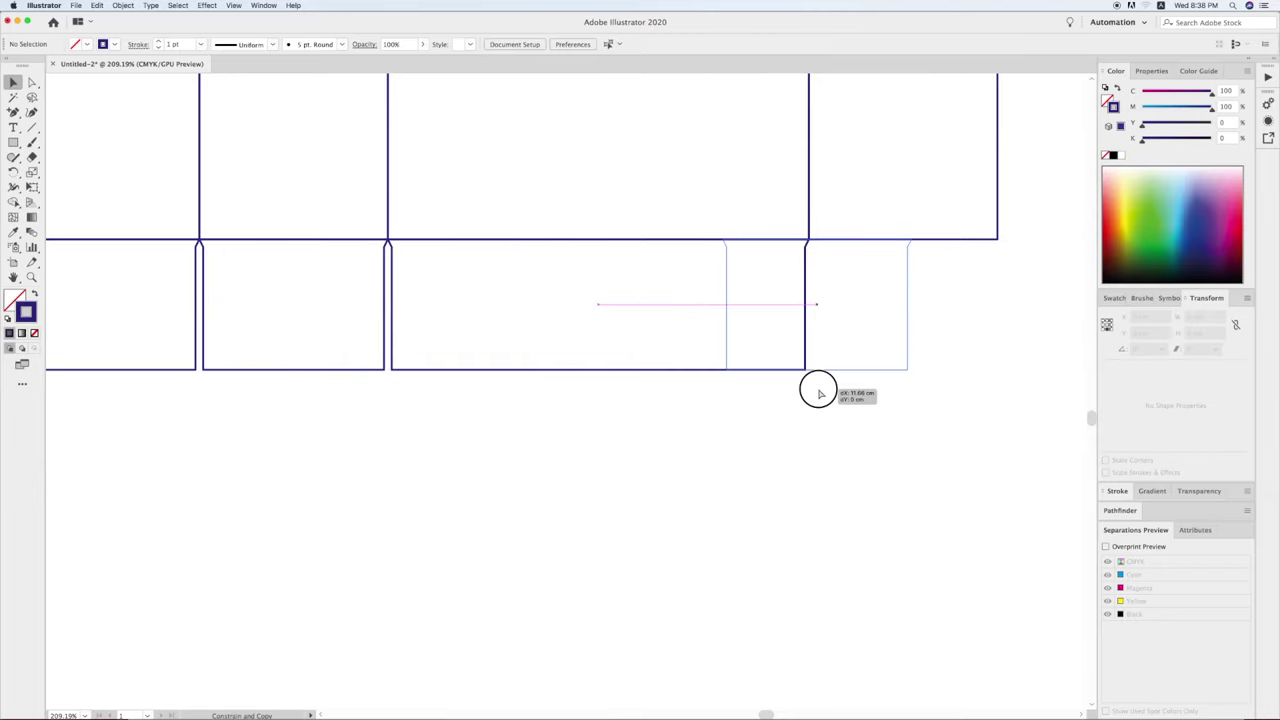
pyautogui.keyDown('shift'); pyautogui.click(961, 239); pyautogui.keyUp('shift')
pyautogui.click(575, 46)
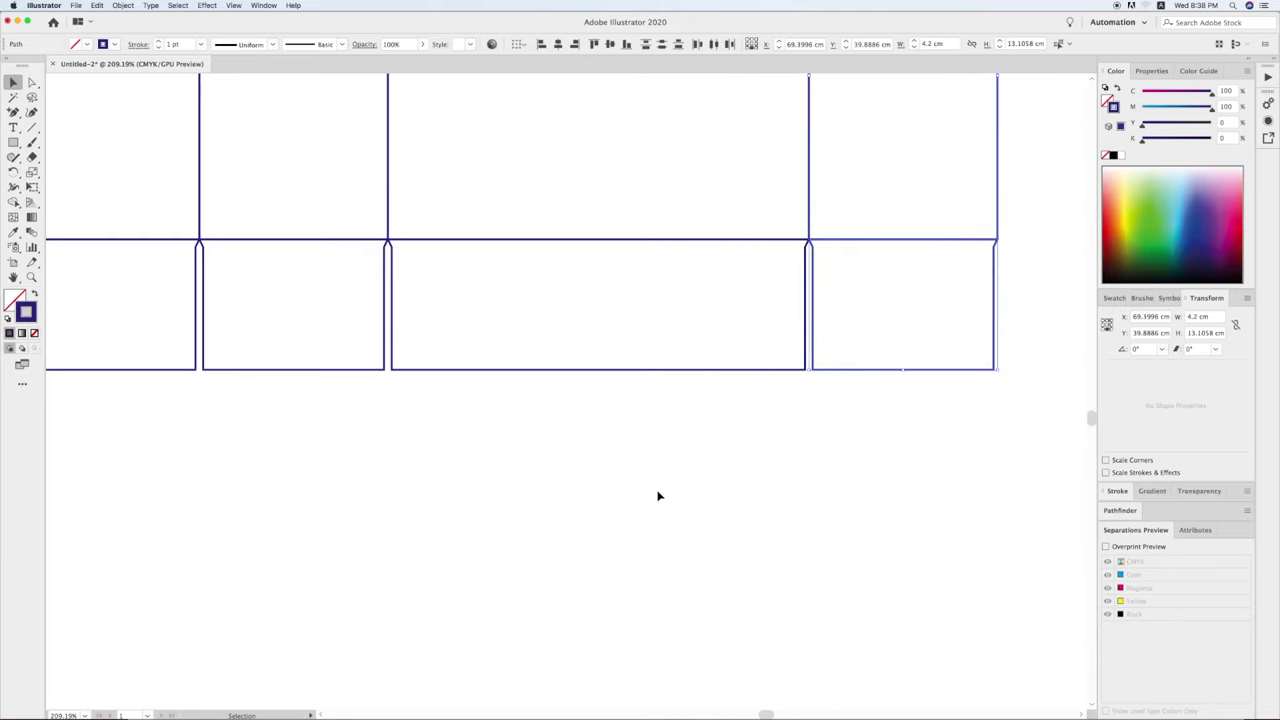
pyautogui.click(656, 503)
pyautogui.press('super+minus')
pyautogui.press('super+minus')
pyautogui.press('super+minus')
pyautogui.press('super+minus')
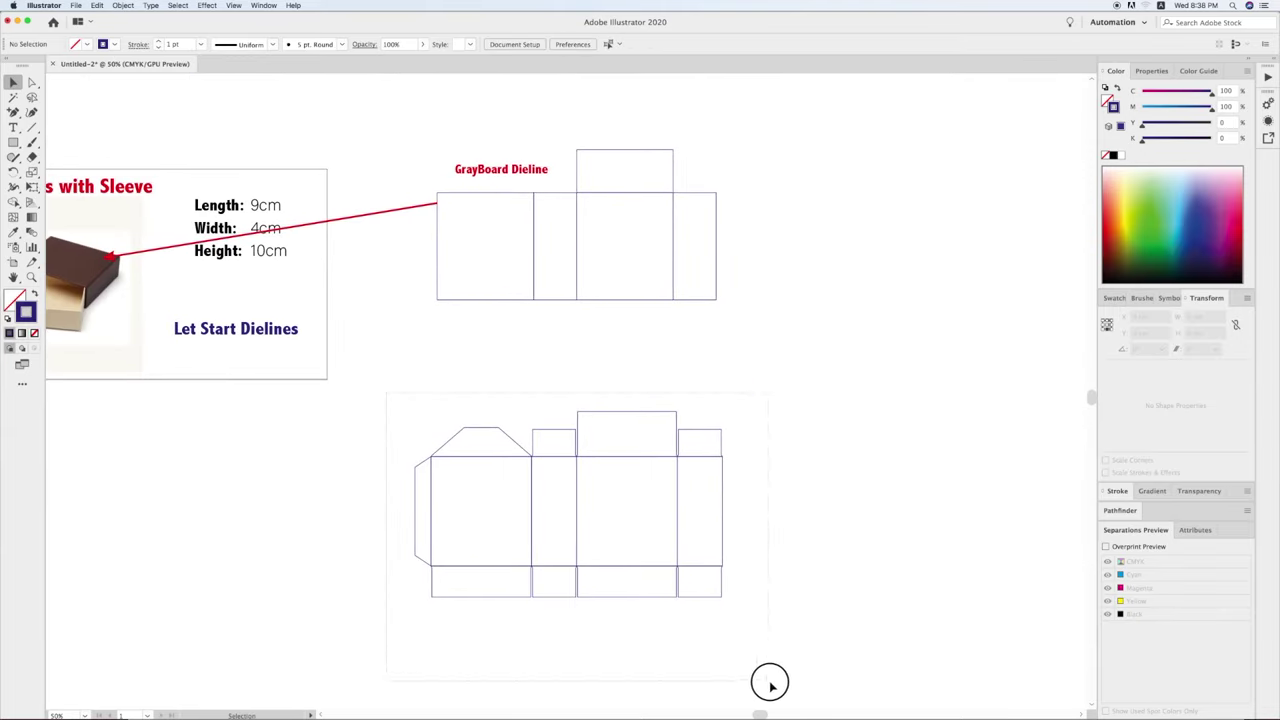
# Move the whole lower dieline up closer to the upper one.
pyautogui.moveTo(389, 399); pyautogui.dragTo(742, 639)
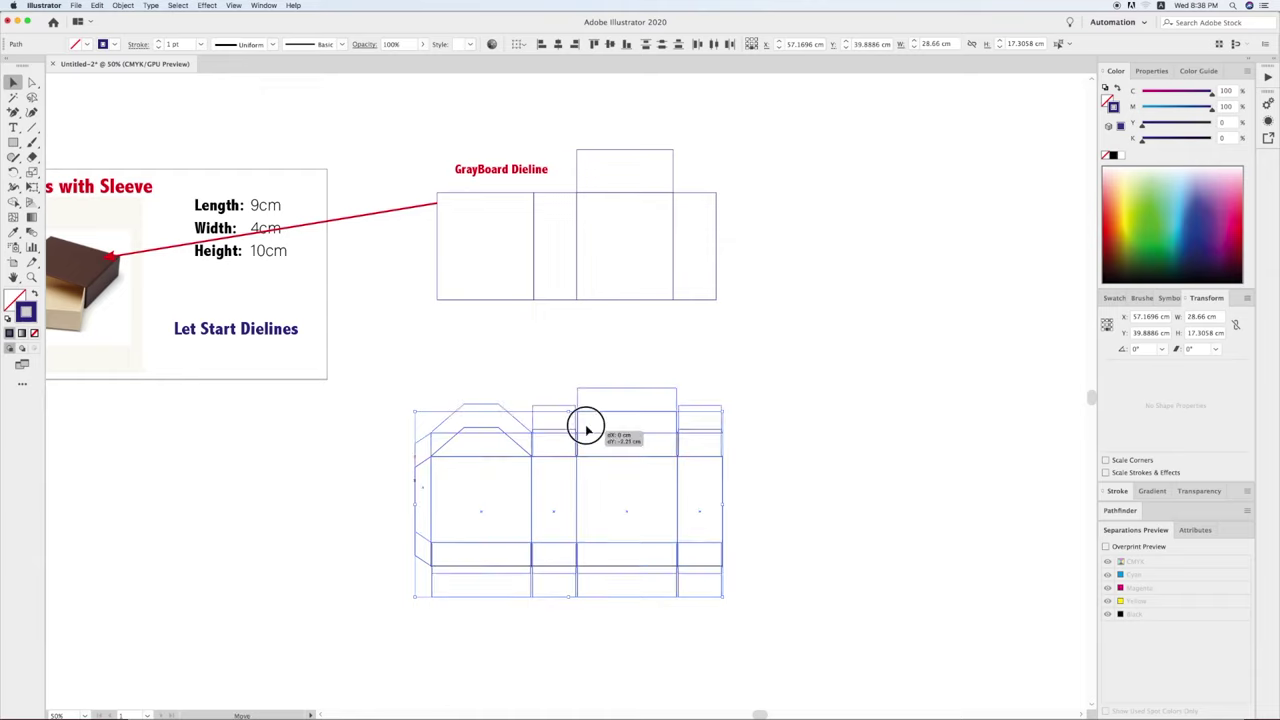
pyautogui.moveTo(584, 463); pyautogui.dragTo(588, 389)
pyautogui.click(637, 609)
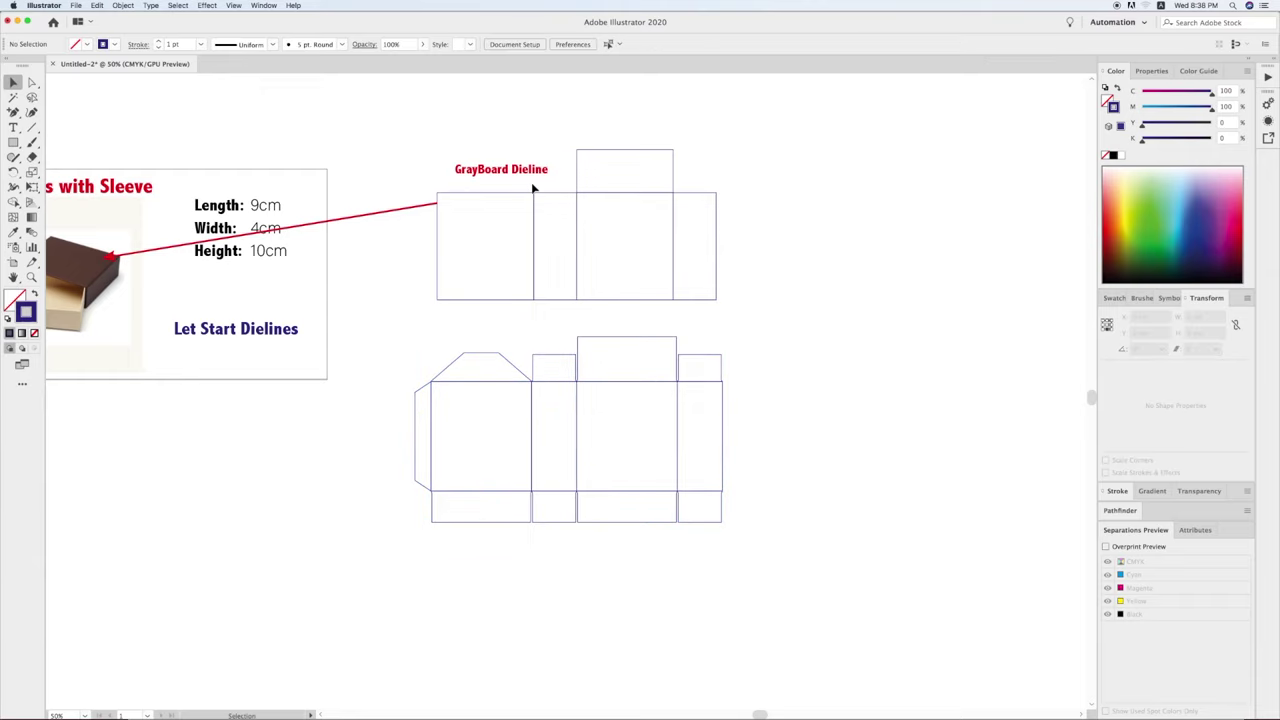
# Copy the GrayBoard Dieline heading above it and retitle it 'Paper Dieline'.
pyautogui.moveTo(524, 170)
pyautogui.mouseDown()
pyautogui.moveTo(524, 338)
pyautogui.moveTo(455, 340)
pyautogui.mouseUp()
pyautogui.doubleClick(524, 340)
pyautogui.write('Paper Dieline')
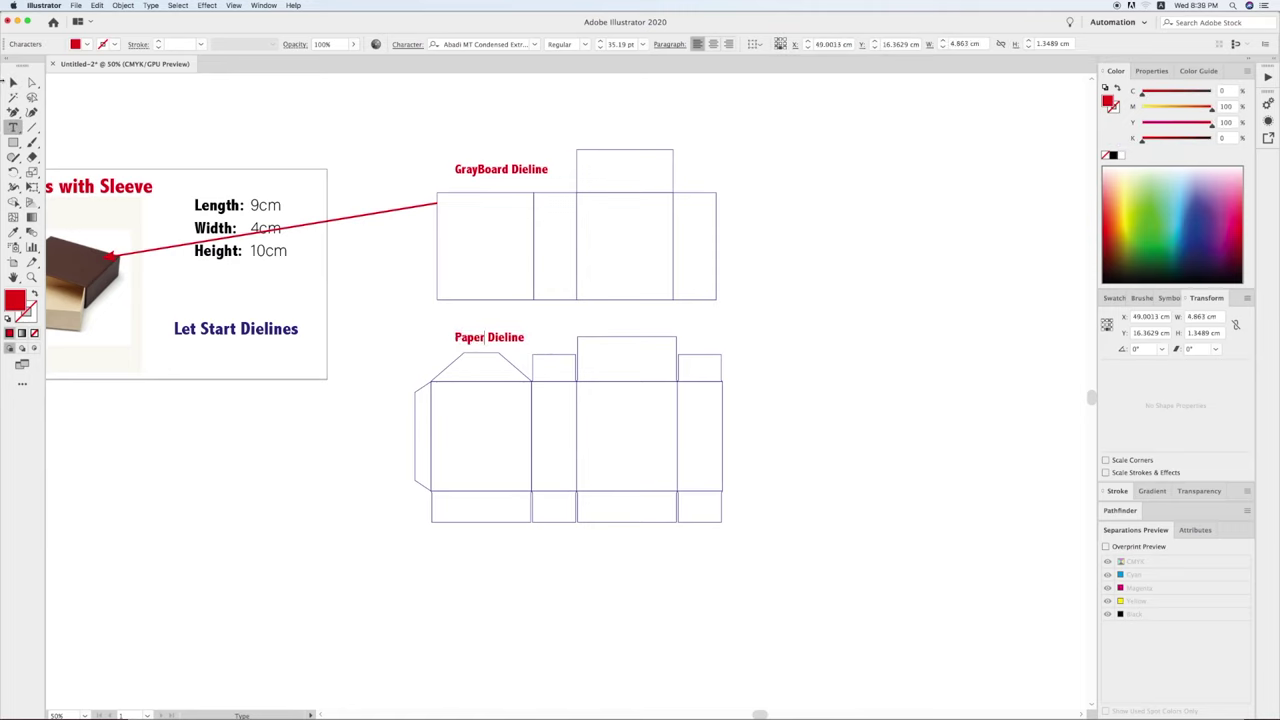
pyautogui.press('Escape')
pyautogui.click(143, 91)
# Draw a red line from the Paper Dieline to the box photo with an end arrowhead.
pyautogui.hscroll(-5, 346, 157)
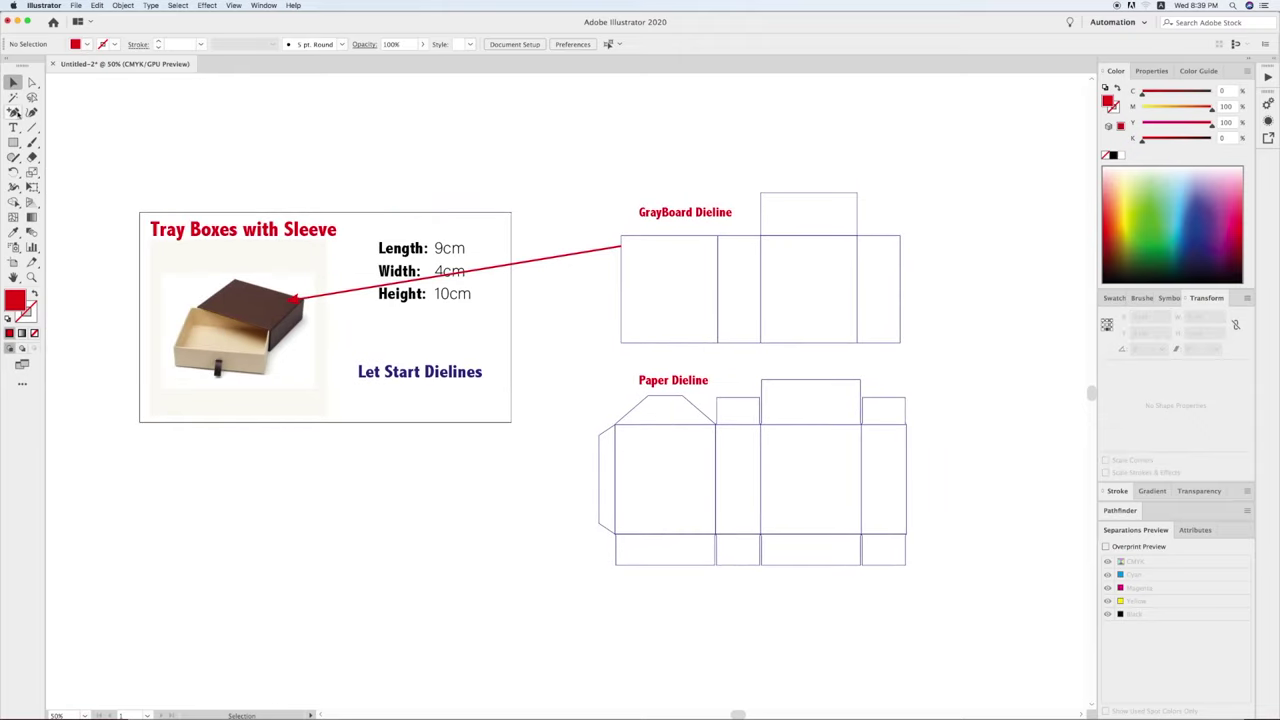
pyautogui.click(32, 127)
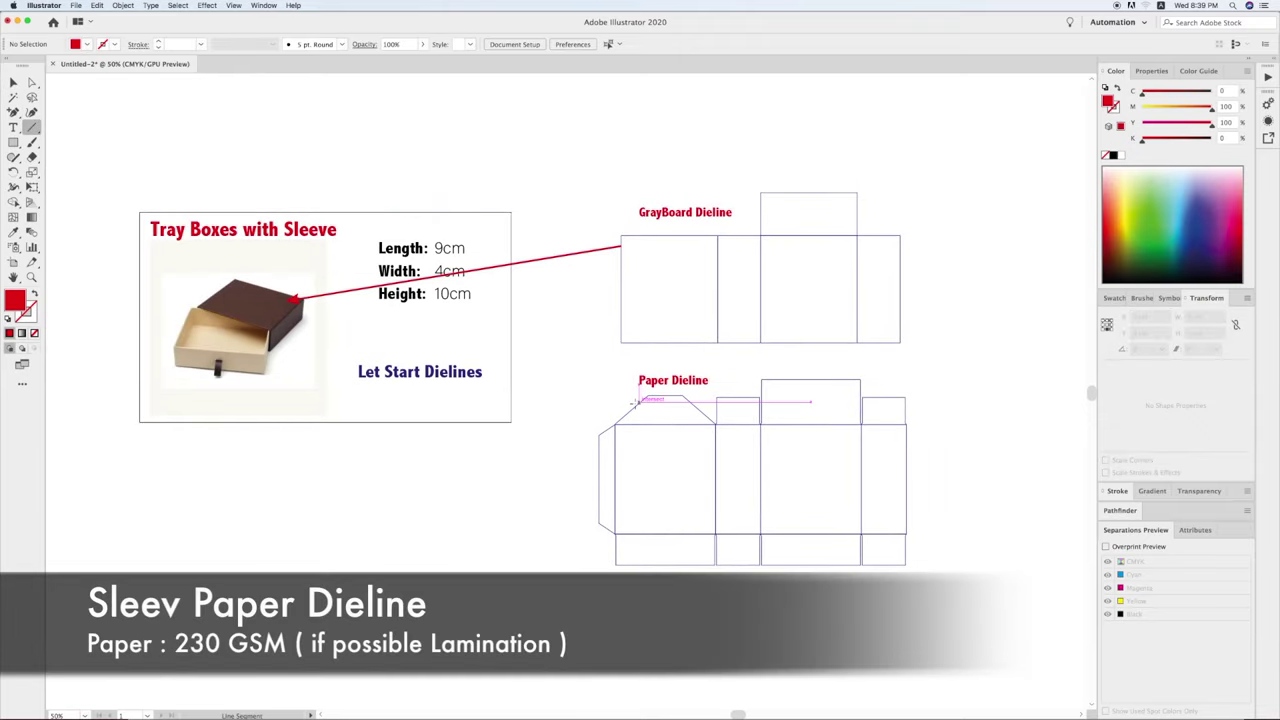
pyautogui.moveTo(634, 402); pyautogui.dragTo(292, 302)
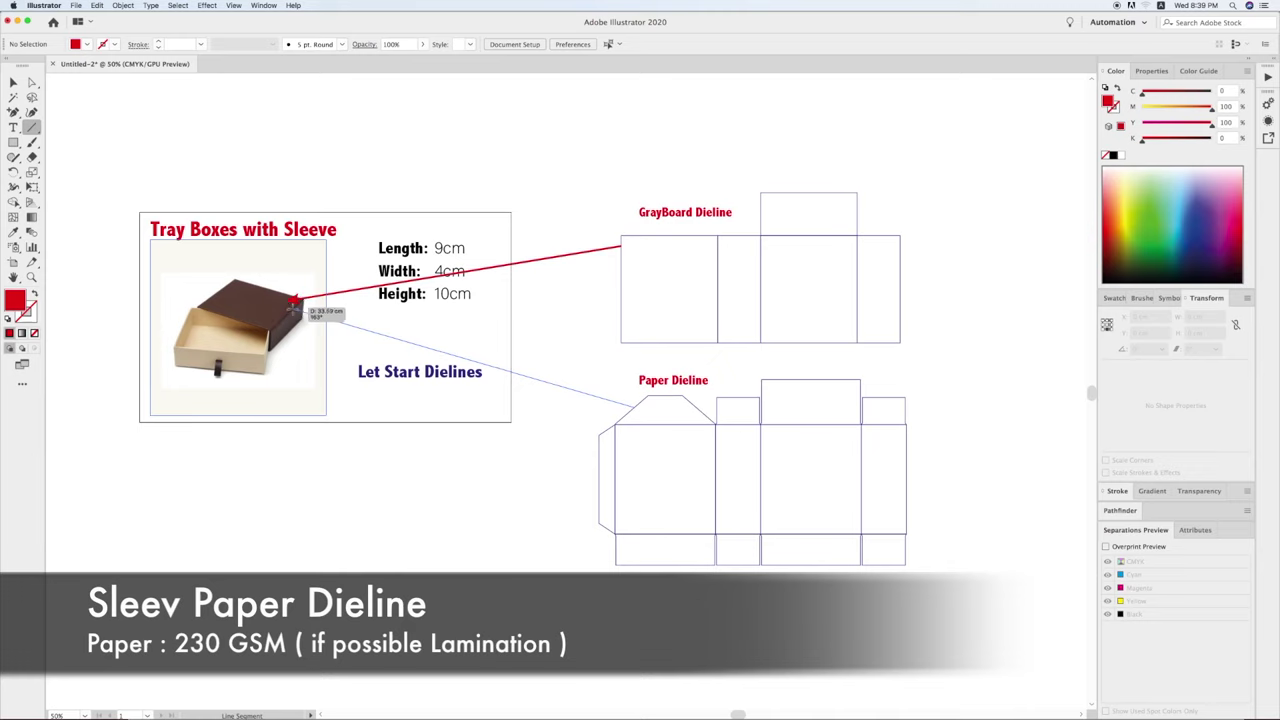
pyautogui.hotkey('shift', 'x')
pyautogui.press('v')
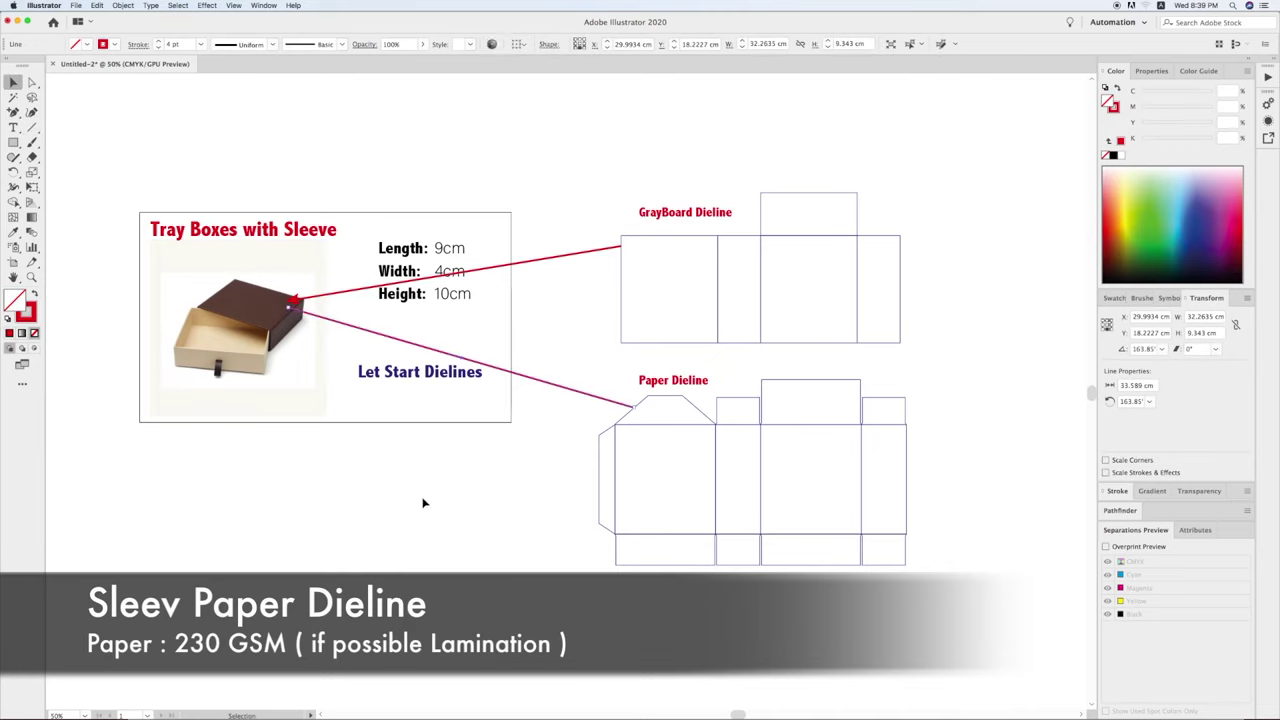
pyautogui.click(423, 466)
pyautogui.click(554, 384)
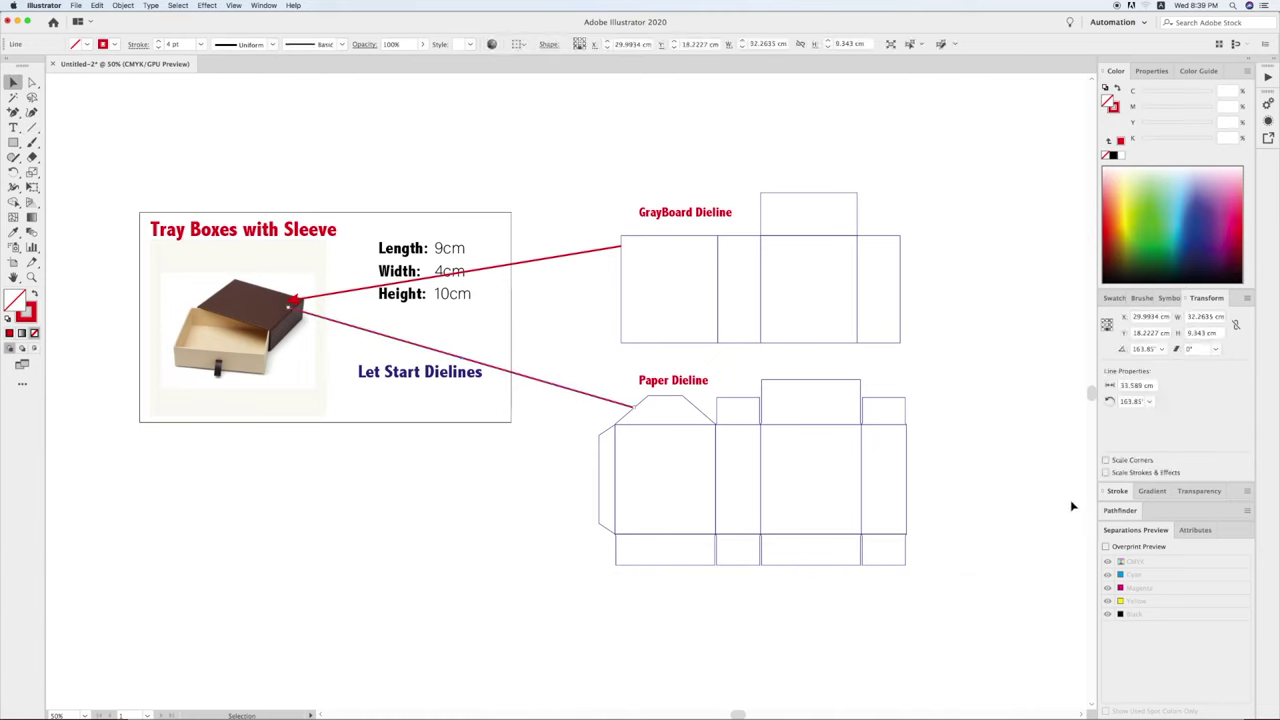
pyautogui.click(1117, 490)
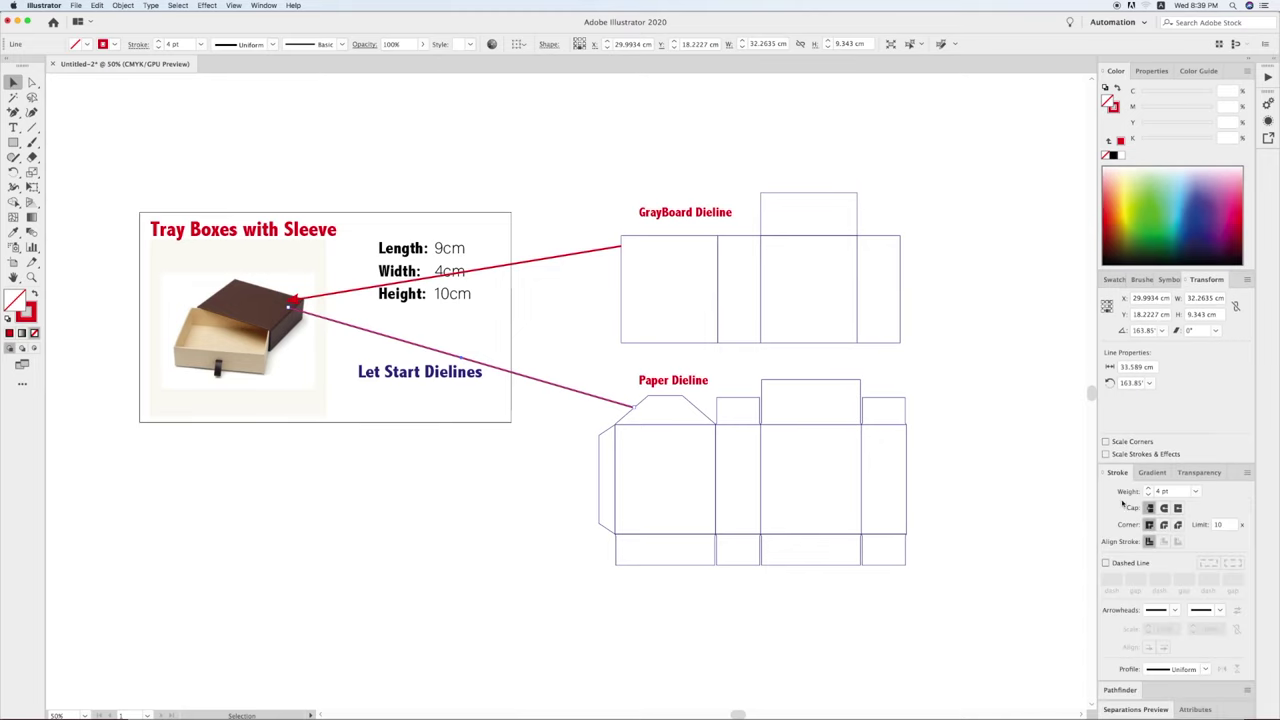
pyautogui.click(1220, 611)
pyautogui.click(1187, 540)
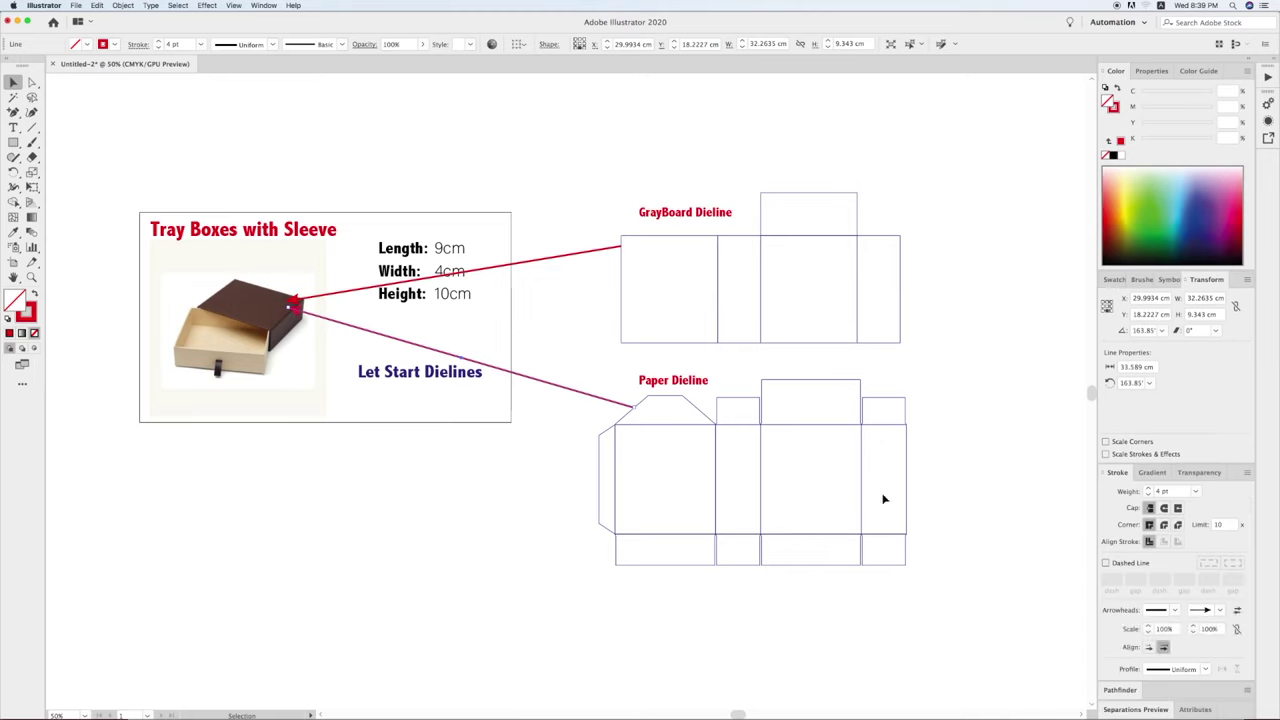
pyautogui.click(504, 477)
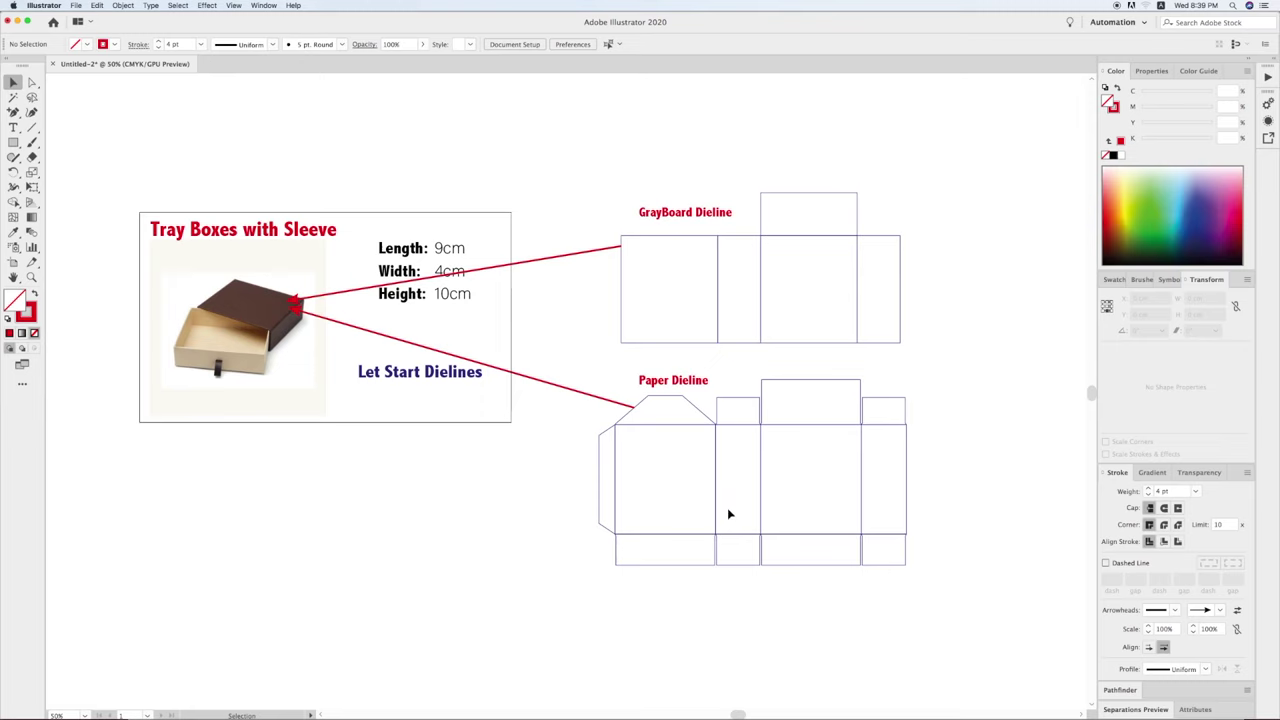
# Pan to the upper dieline and delete its red 'GrayBoard Dieline' heading.
pyautogui.hscroll(-2, 523, 497)
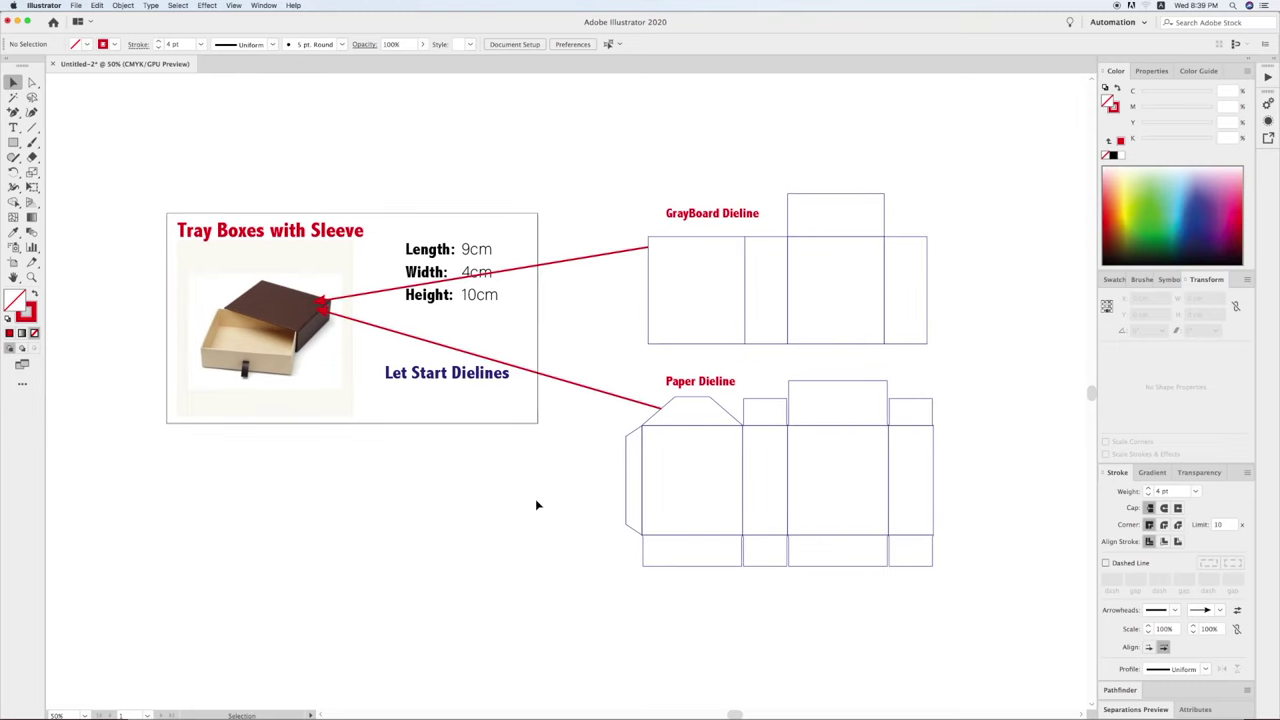
pyautogui.hscroll(-3, 557, 486)
pyautogui.hscroll(-1, 577, 497)
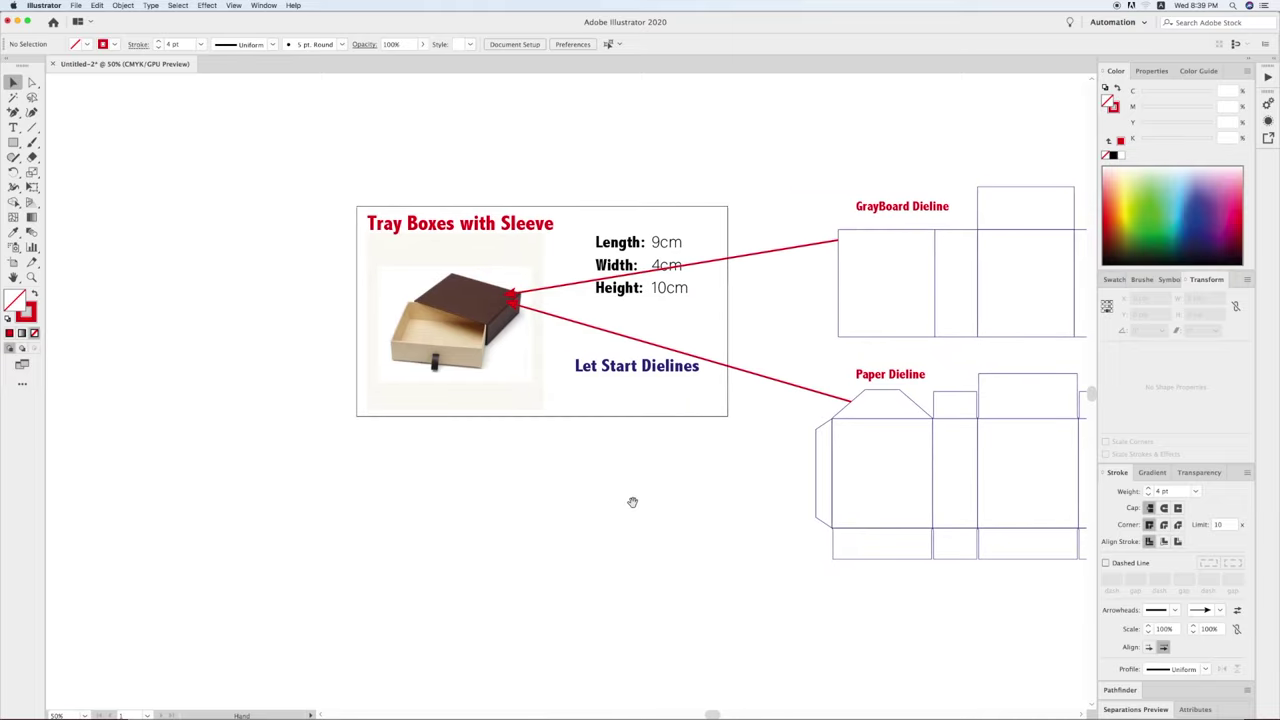
pyautogui.hscroll(2, 631, 503)
pyautogui.hscroll(-3, 548, 510)
pyautogui.hscroll(-5, 551, 506)
pyautogui.hscroll(-2, 631, 506)
pyautogui.hscroll(1, 578, 424)
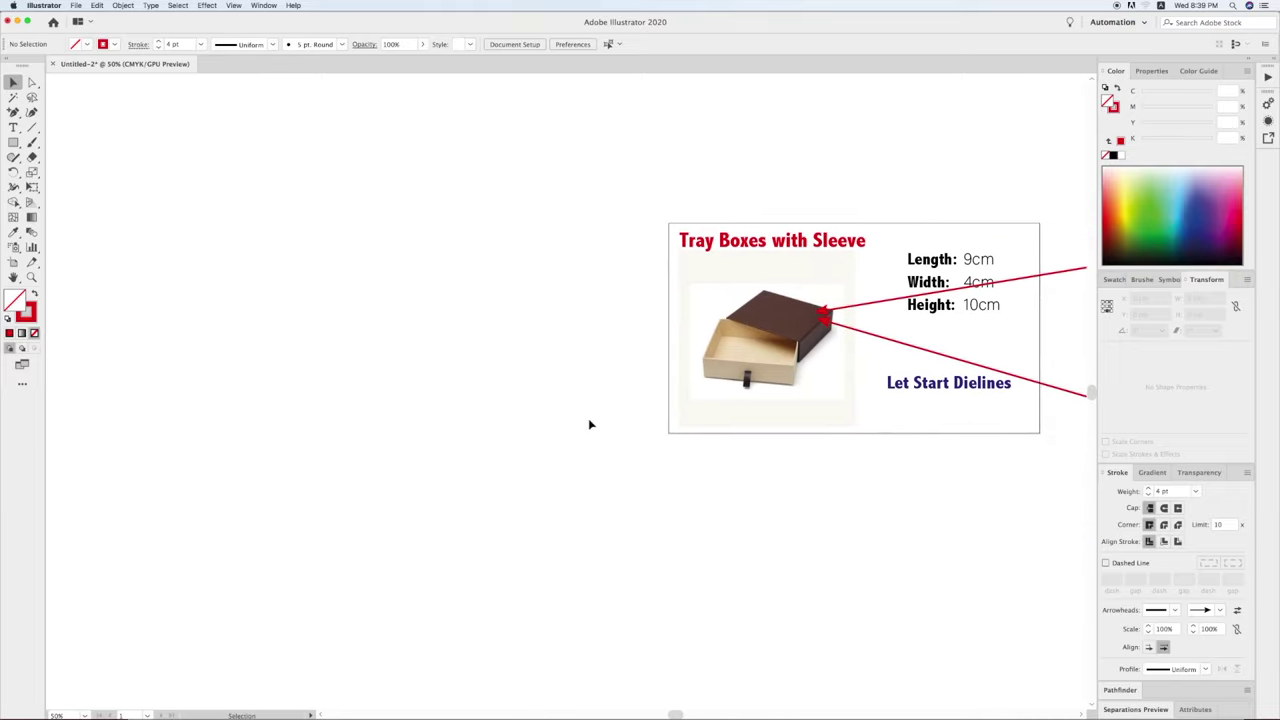
pyautogui.hscroll(1, 385, 313)
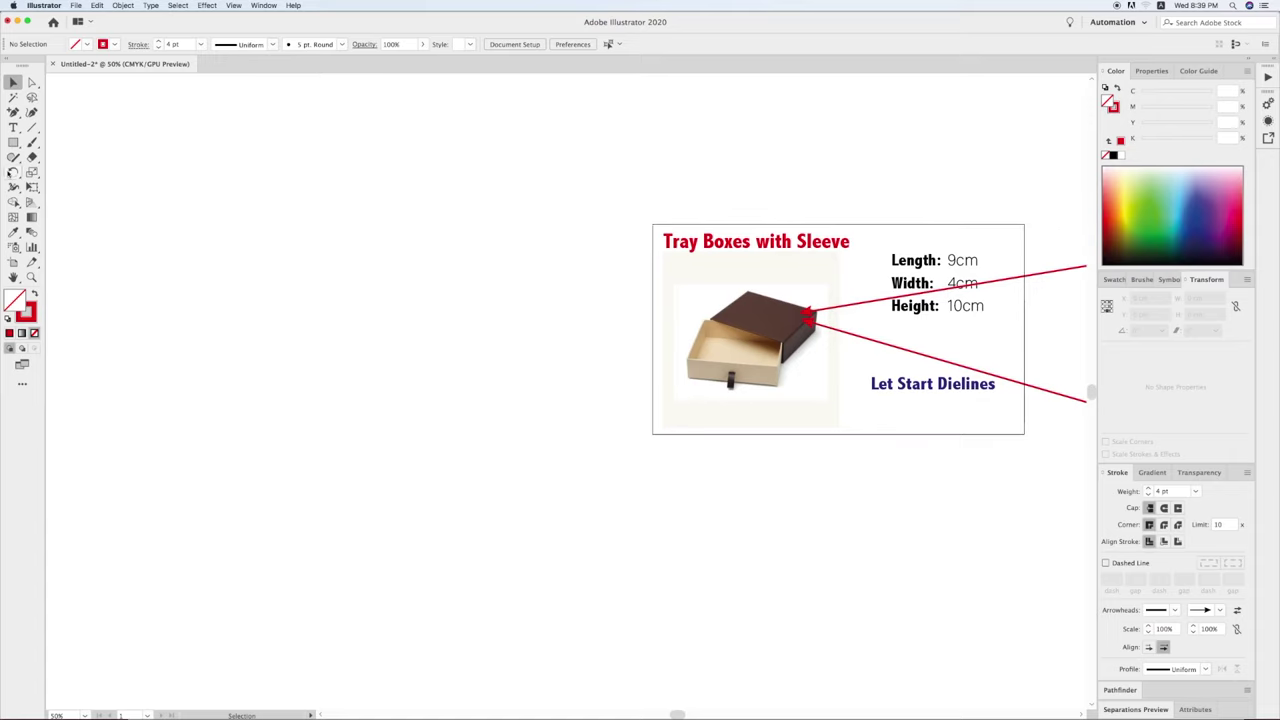
pyautogui.hscroll(5, 480, 394)
pyautogui.scroll(-1, 490, 397)
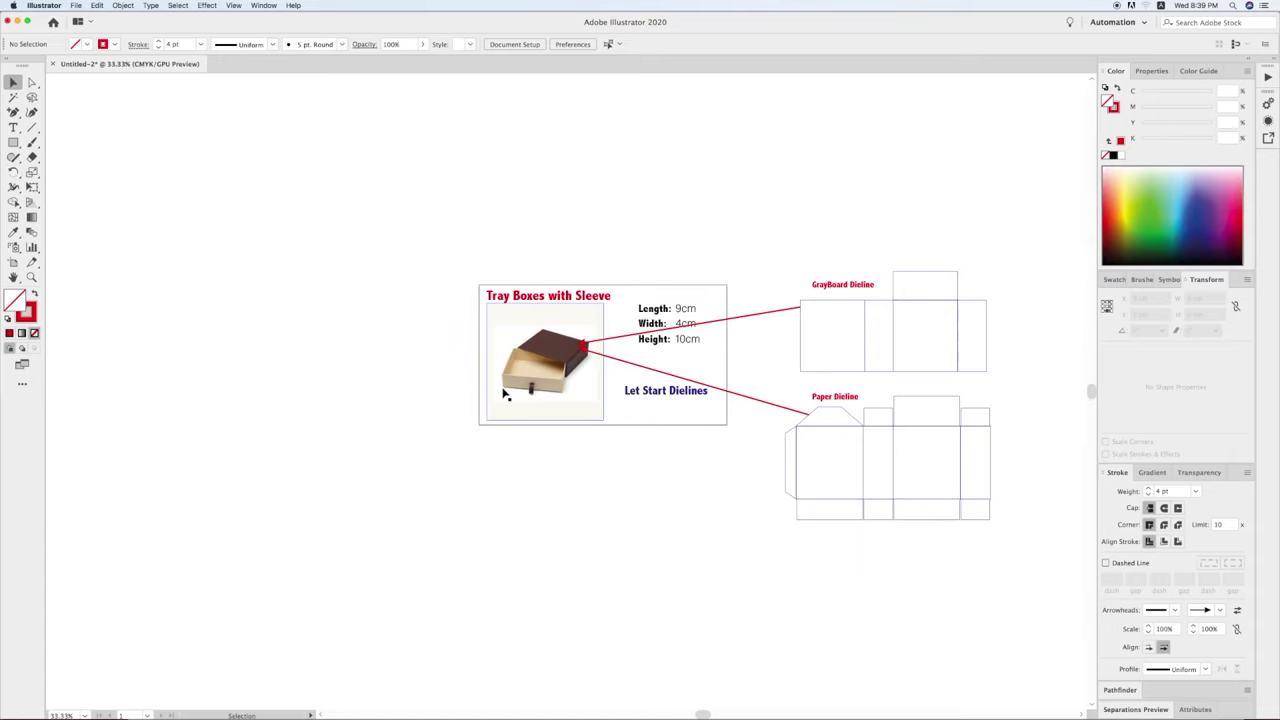
pyautogui.click(840, 287)
pyautogui.press('Delete')
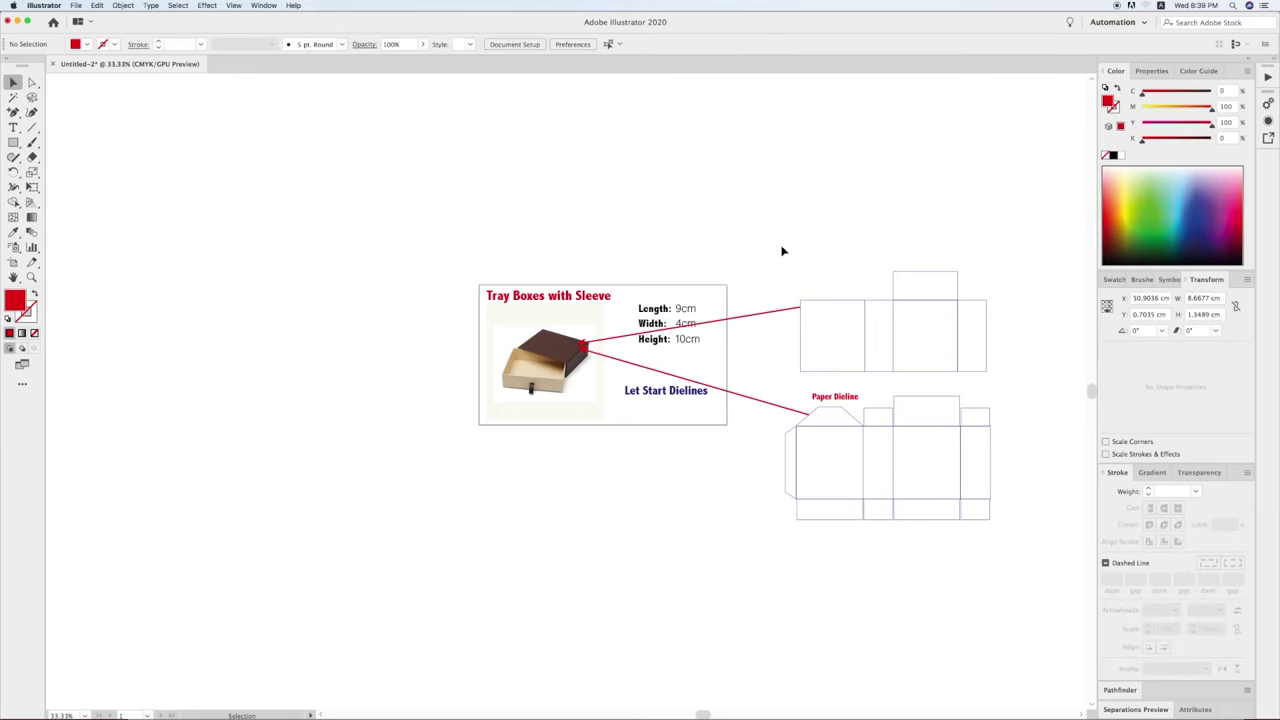
pyautogui.click(782, 312)
# Duplicate the whole GrayBoard dieline to the left of the photo card and zoom in on it.
pyautogui.press('Delete')
pyautogui.moveTo(849, 277)
pyautogui.mouseDown()
pyautogui.moveTo(1031, 386)
pyautogui.moveTo(426, 397)
pyautogui.mouseUp()
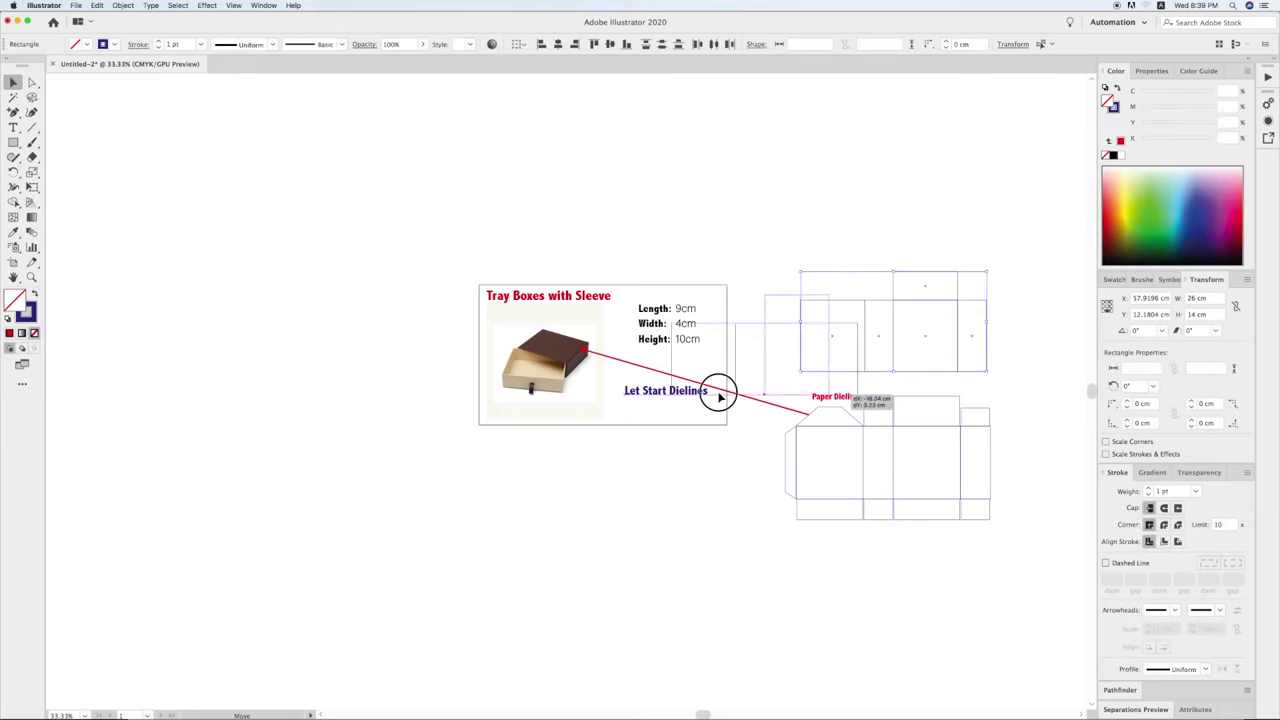
pyautogui.click(540, 495)
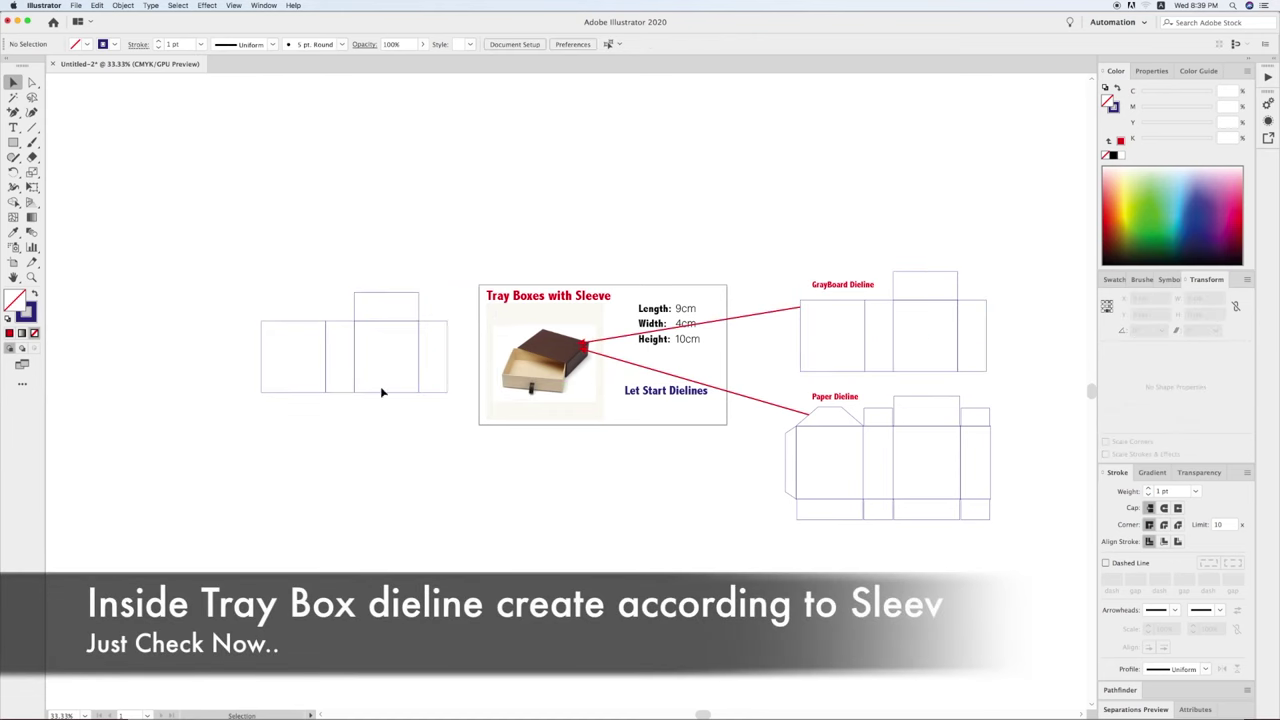
pyautogui.press('z')
pyautogui.moveTo(236, 226); pyautogui.dragTo(767, 537)
pyautogui.press('v')
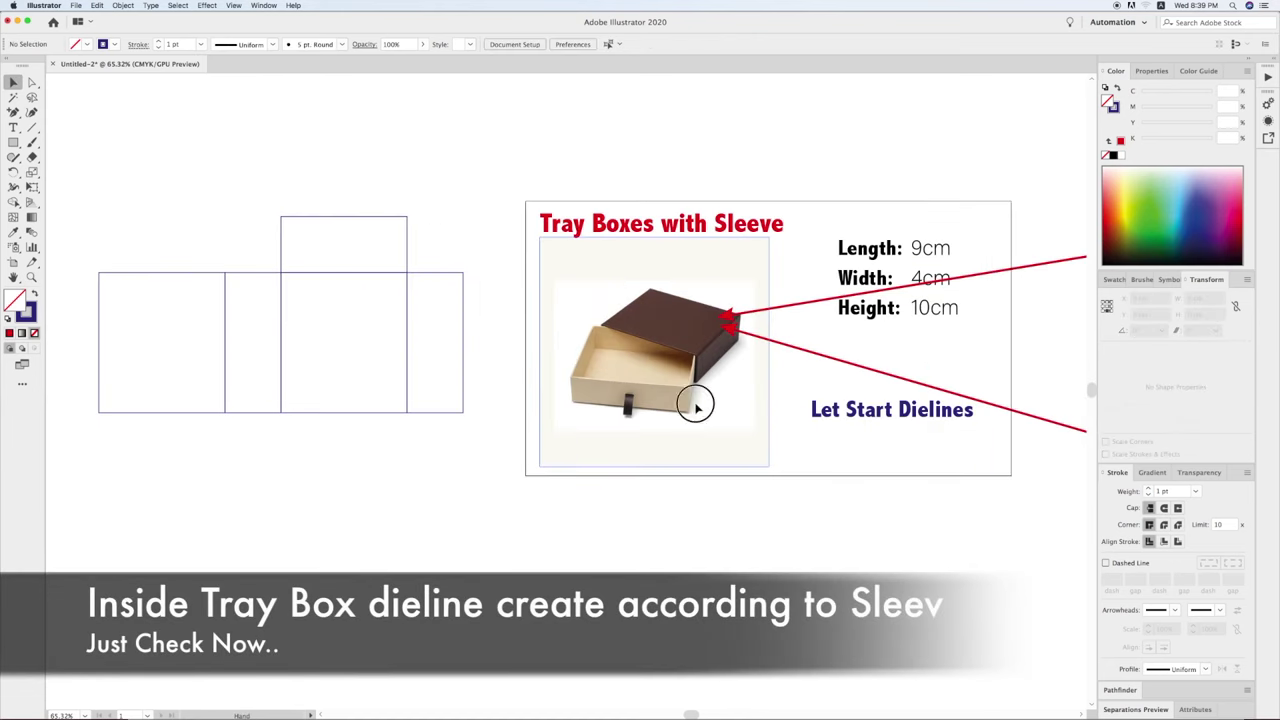
pyautogui.scroll(1, 694, 406)
# Add a small 'this sleev' text note on the lid in the box photo.
pyautogui.press('t')
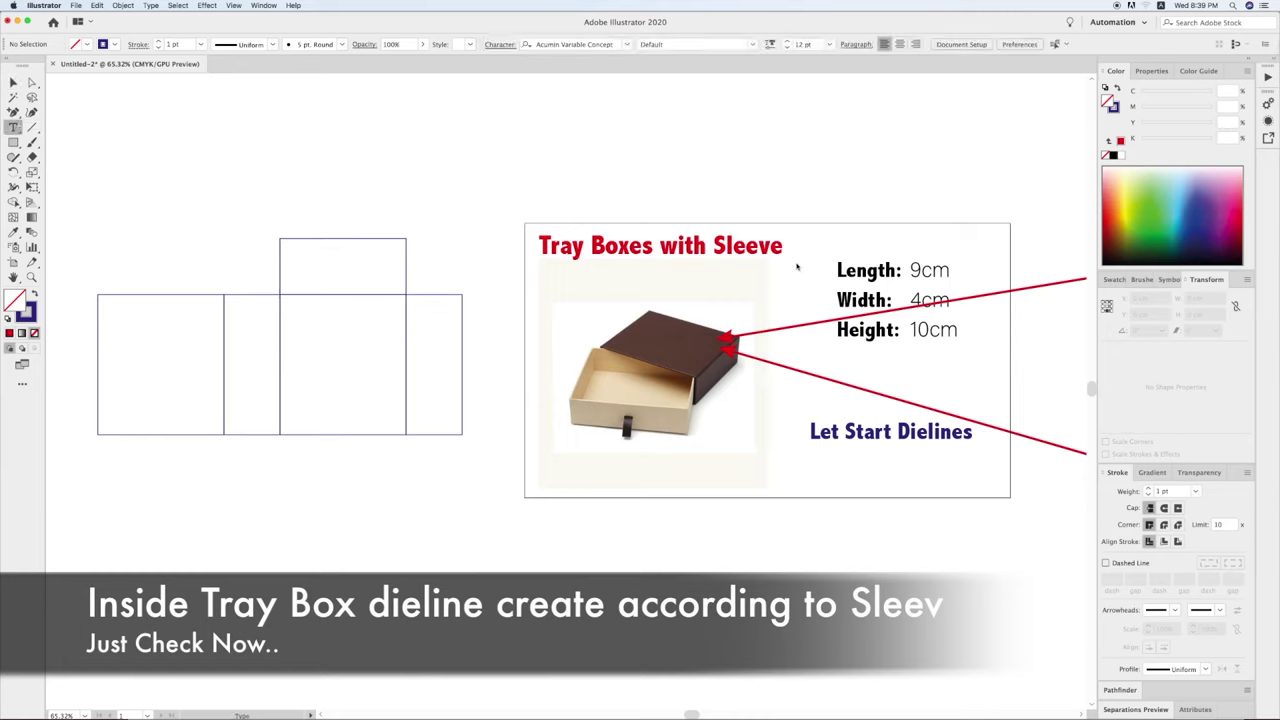
pyautogui.click(779, 281)
pyautogui.press('BackSpace')
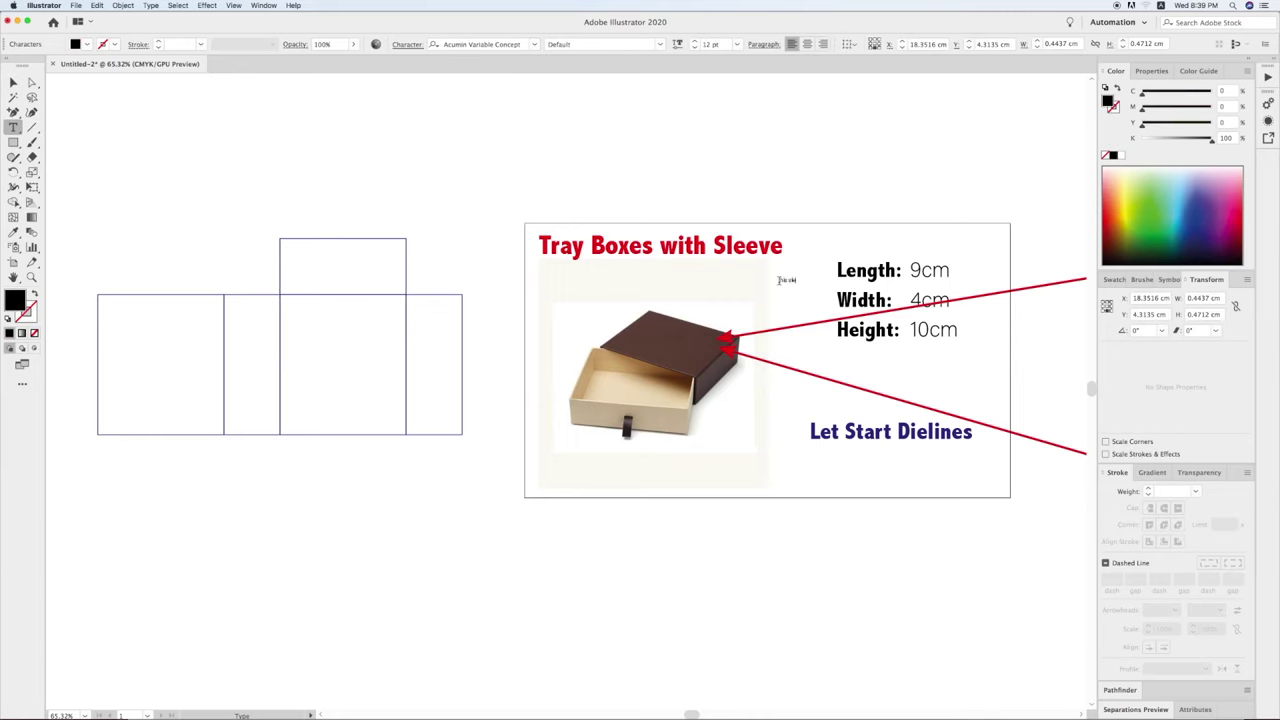
pyautogui.press('Escape')
# Copy the note below the tray and reword it to 'this is box inside'.
pyautogui.moveTo(785, 280)
pyautogui.mouseDown()
pyautogui.moveTo(641, 323)
pyautogui.moveTo(707, 318)
pyautogui.moveTo(607, 443)
pyautogui.mouseUp()
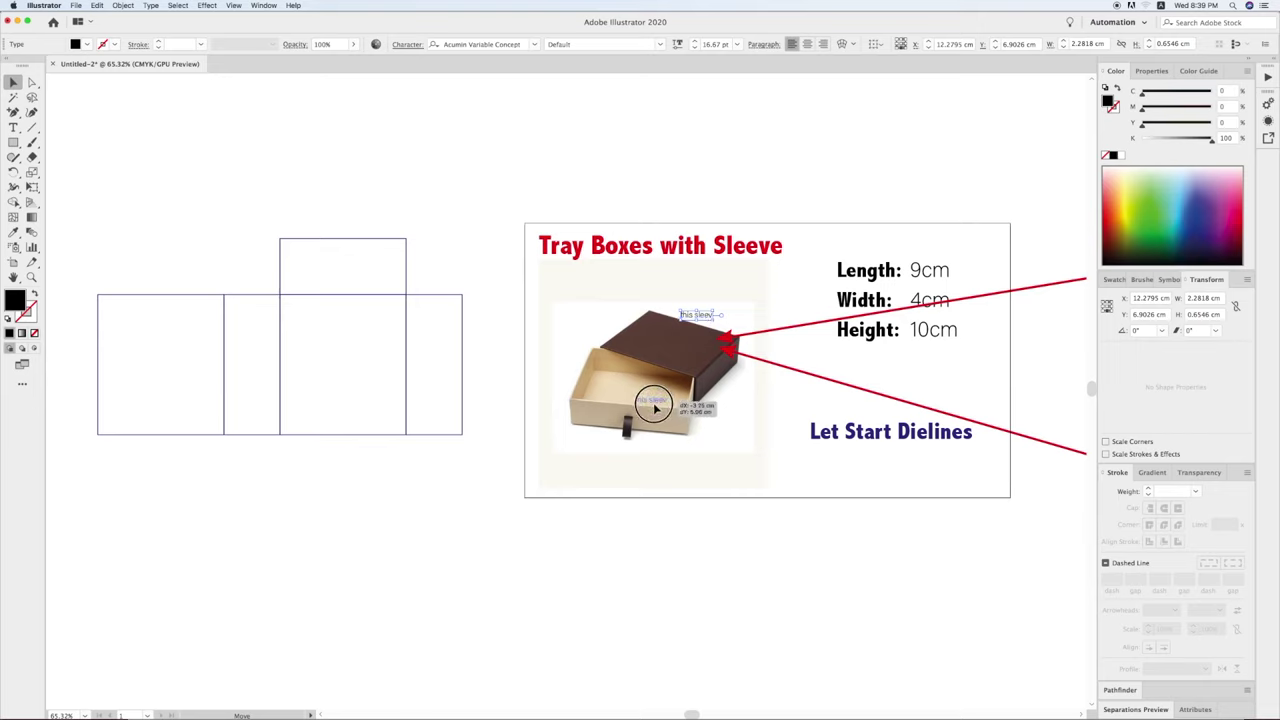
pyautogui.doubleClick(600, 436)
pyautogui.moveTo(610, 437); pyautogui.dragTo(563, 437)
pyautogui.write('this')
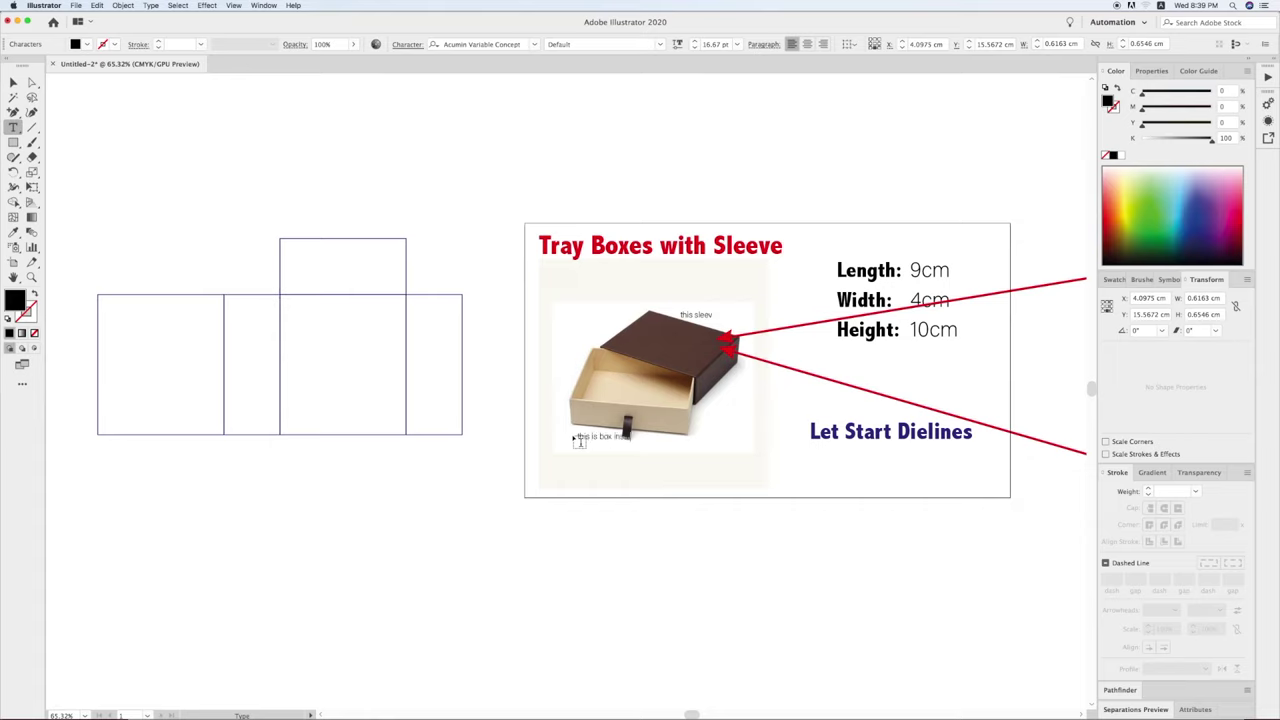
pyautogui.click(13, 82)
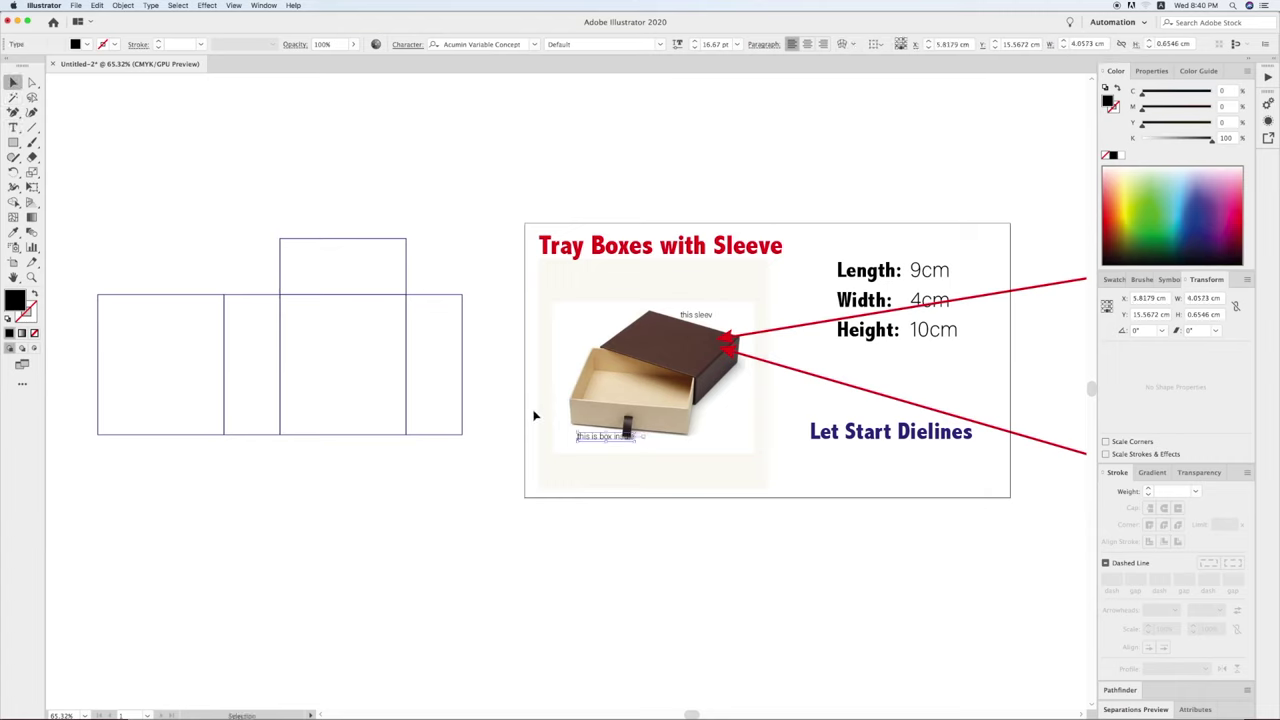
# Shift the inside-box note left under the tray and correct the spelling of 'inside'.
pyautogui.moveTo(597, 437); pyautogui.dragTo(578, 439)
pyautogui.click(625, 527)
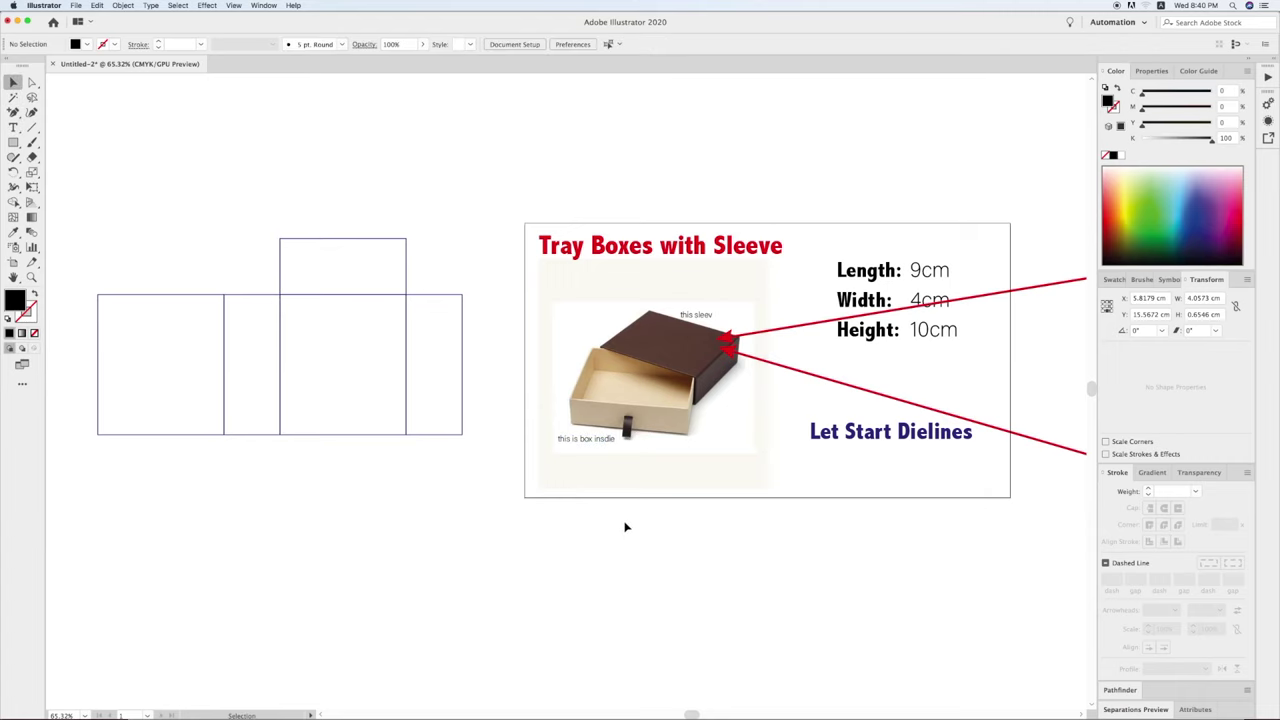
pyautogui.doubleClick(608, 441)
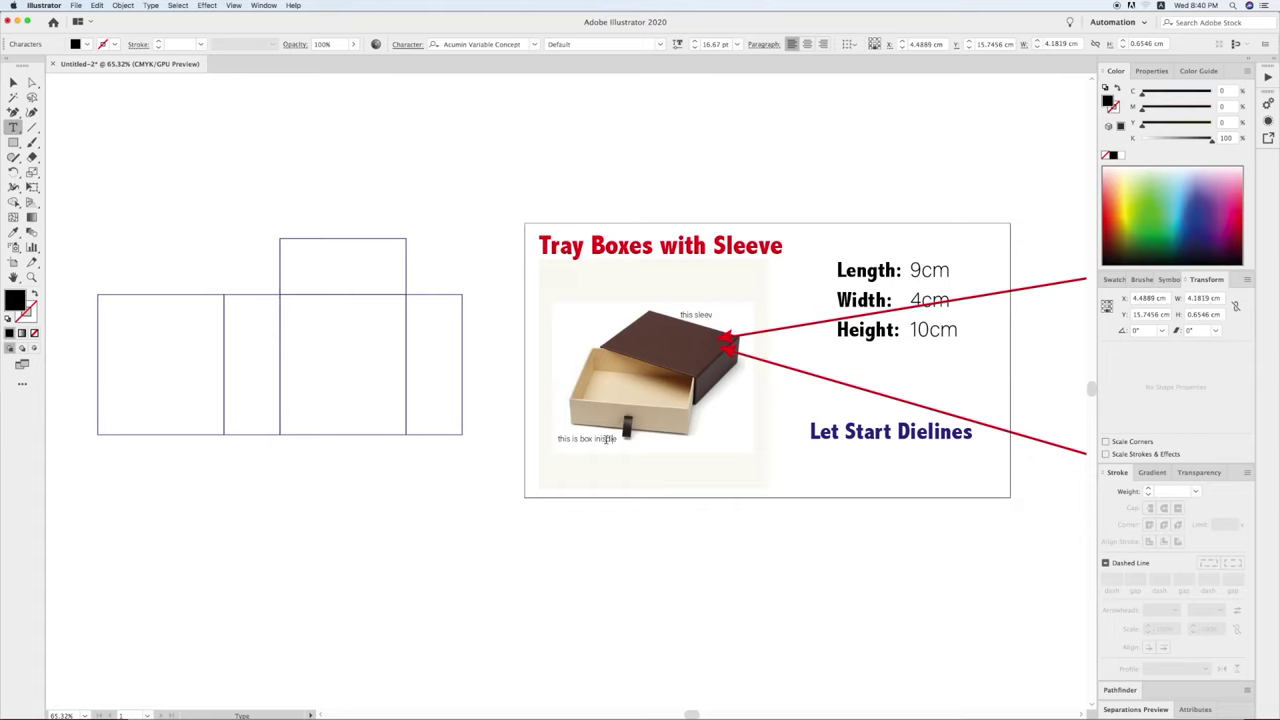
pyautogui.press('BackSpace')
pyautogui.write('d')
pyautogui.write('i')
pyautogui.click(13, 81)
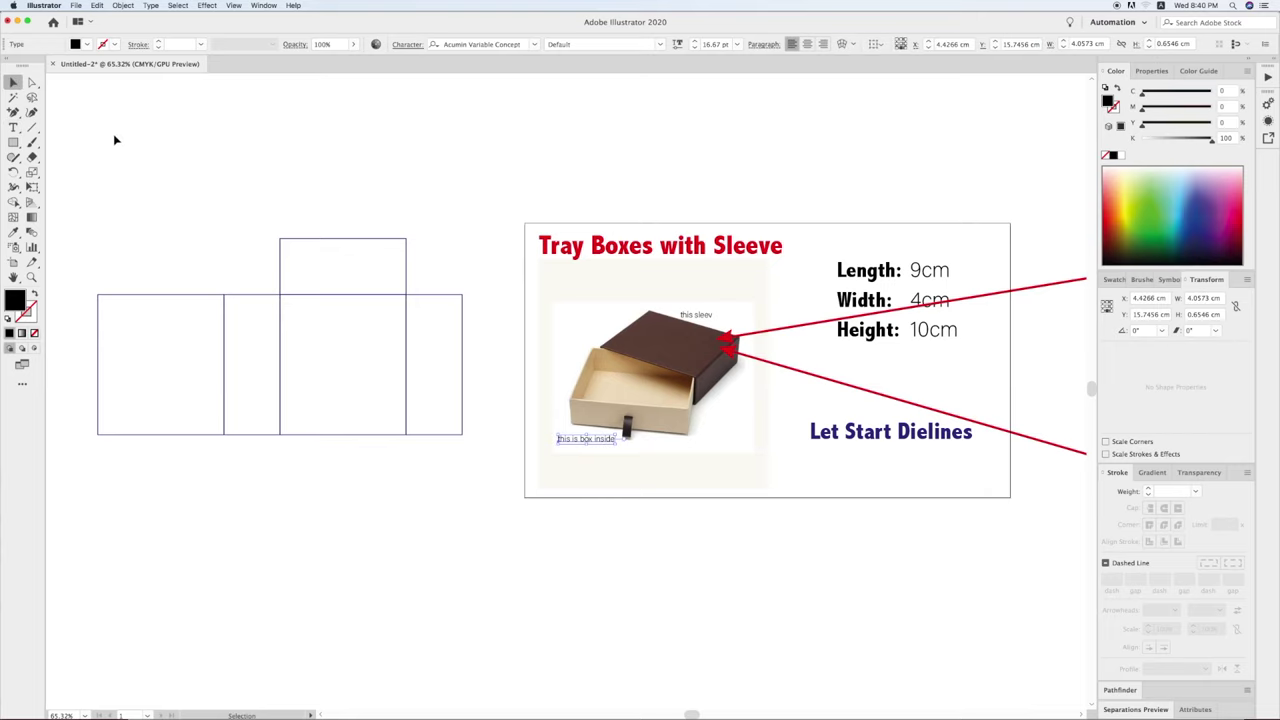
# Delete the copied net's left, top and right panels, leaving only the base rectangle.
pyautogui.click(114, 134)
pyautogui.moveTo(354, 384); pyautogui.dragTo(409, 383)
pyautogui.hscroll(-2, 390, 392)
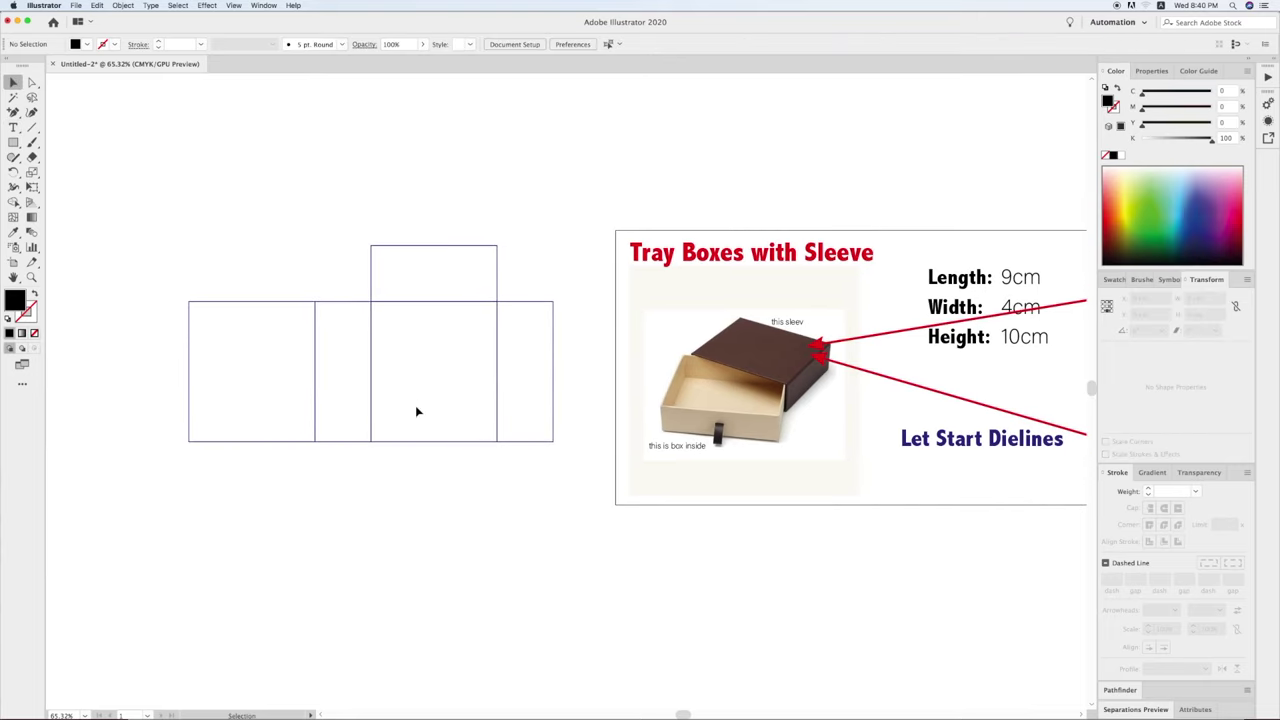
pyautogui.click(252, 301)
pyautogui.press('Delete')
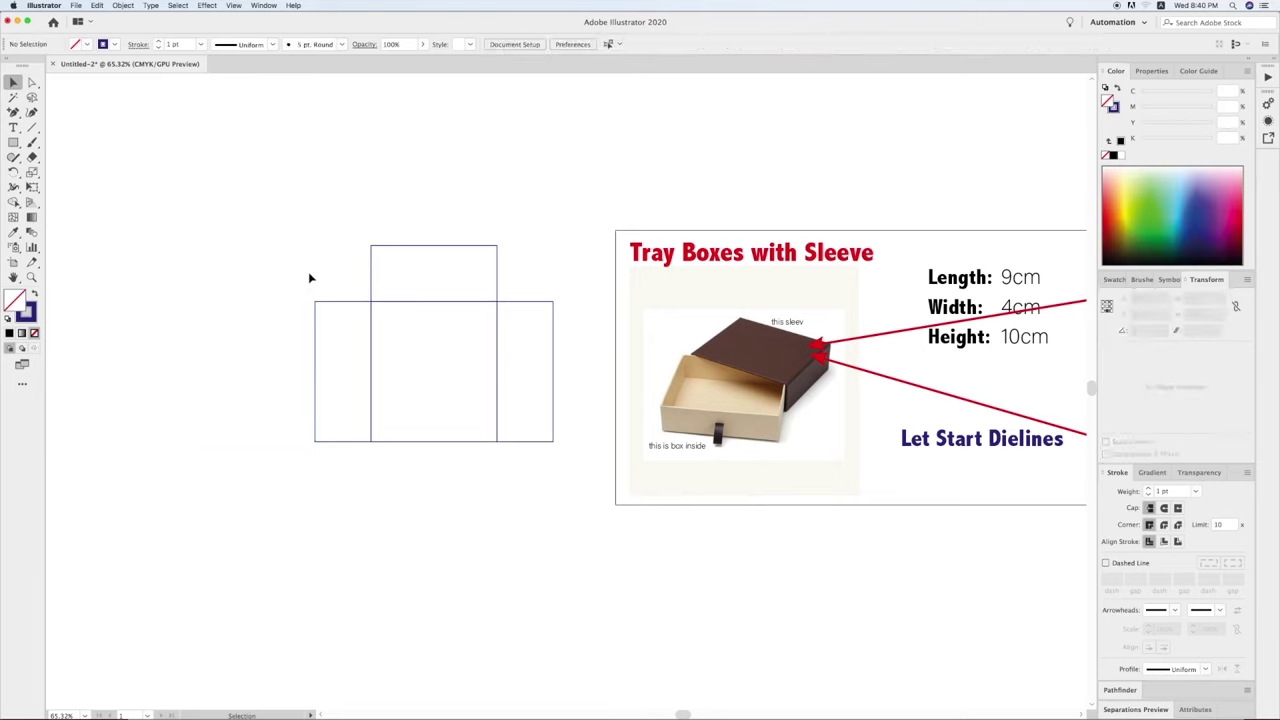
pyautogui.click(310, 278)
pyautogui.moveTo(310, 278); pyautogui.dragTo(321, 316)
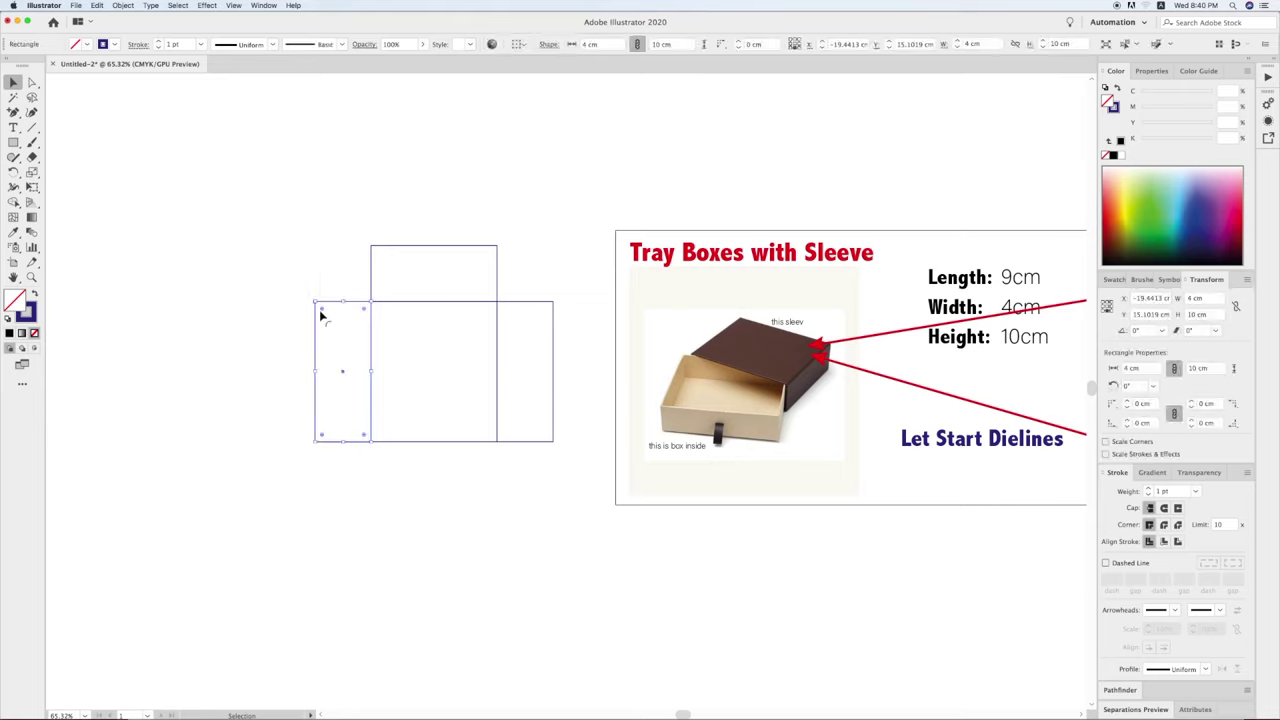
pyautogui.press('Delete')
pyautogui.moveTo(391, 237); pyautogui.dragTo(498, 294)
pyautogui.press('Delete')
pyautogui.click(536, 343)
pyautogui.press('Delete')
# Resize the base rectangle to 8.5 cm wide and 9.65 cm high in Transform.
pyautogui.hotkey('ctrl', '-')
pyautogui.hotkey('ctrl', '-')
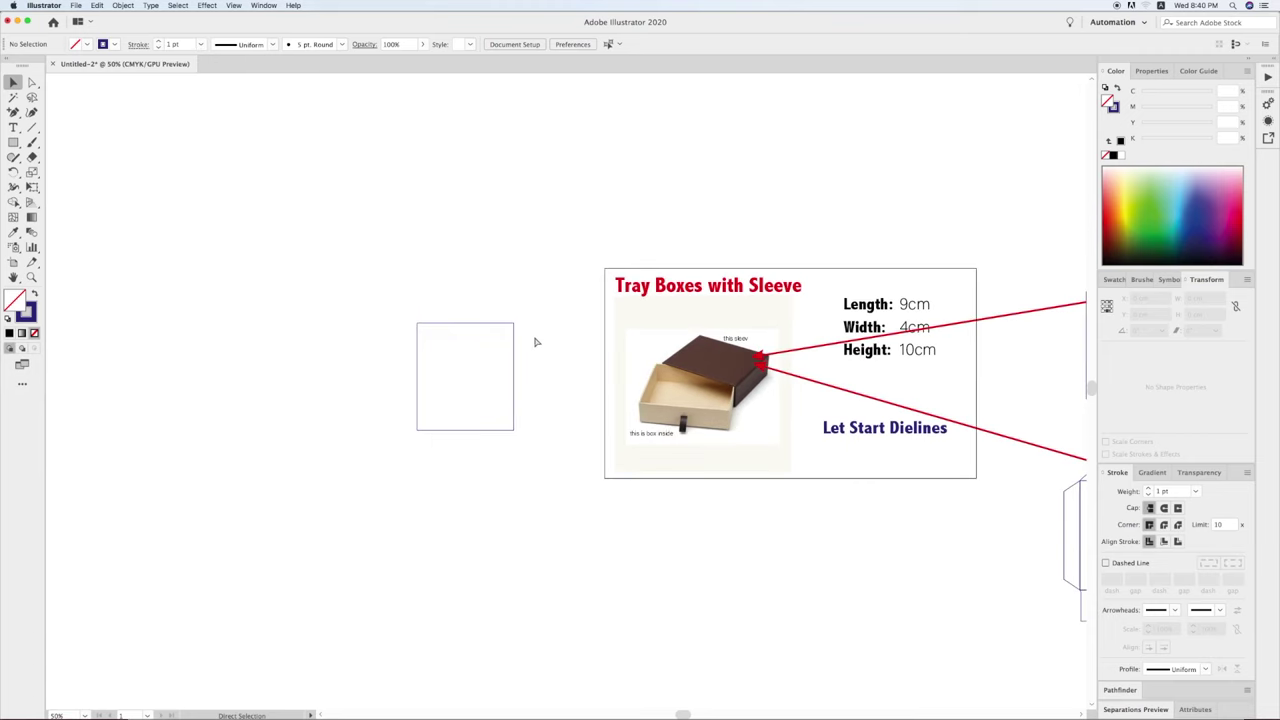
pyautogui.click(980, 387)
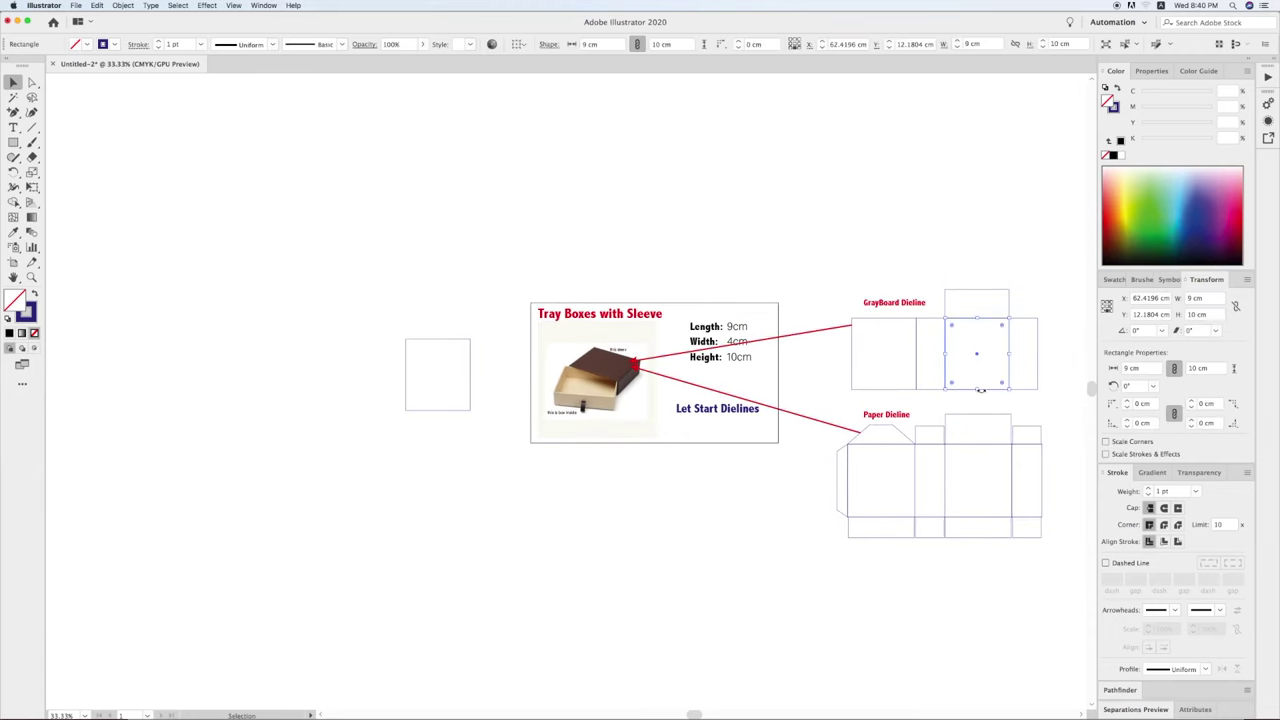
pyautogui.click(1200, 298)
pyautogui.click(428, 362)
pyautogui.click(1212, 298)
pyautogui.write('-0.5')
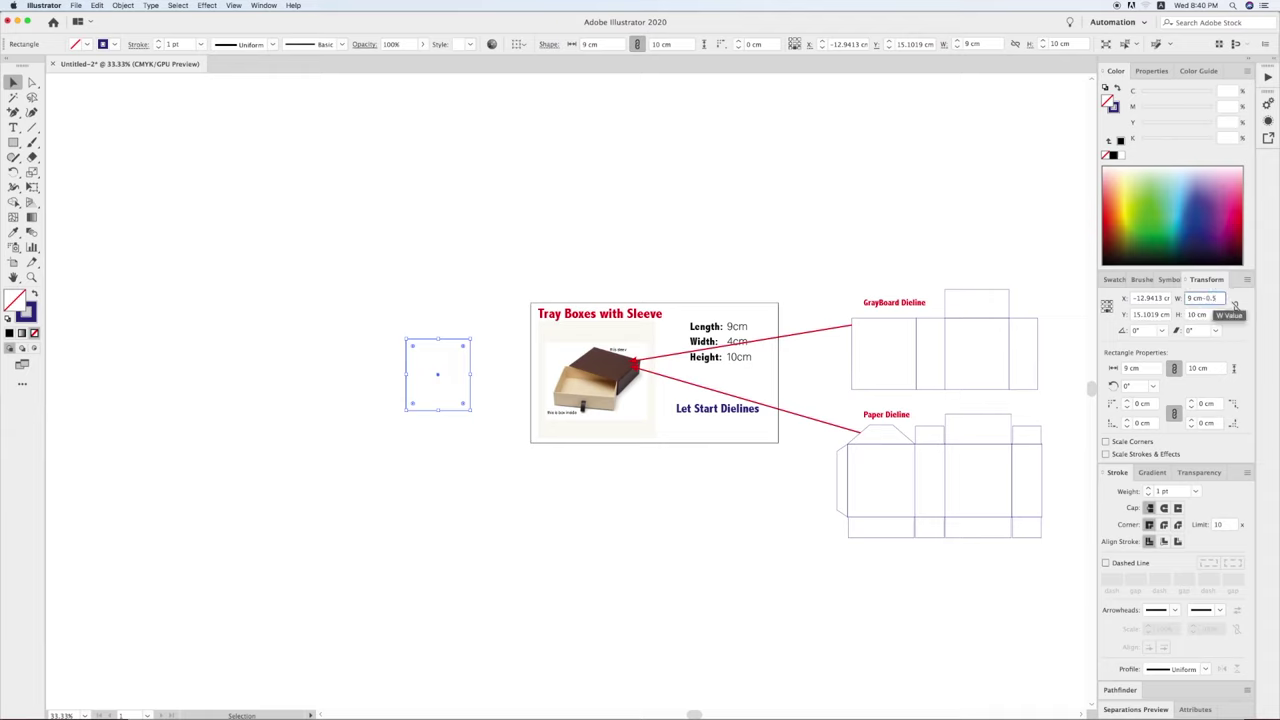
pyautogui.press('Return')
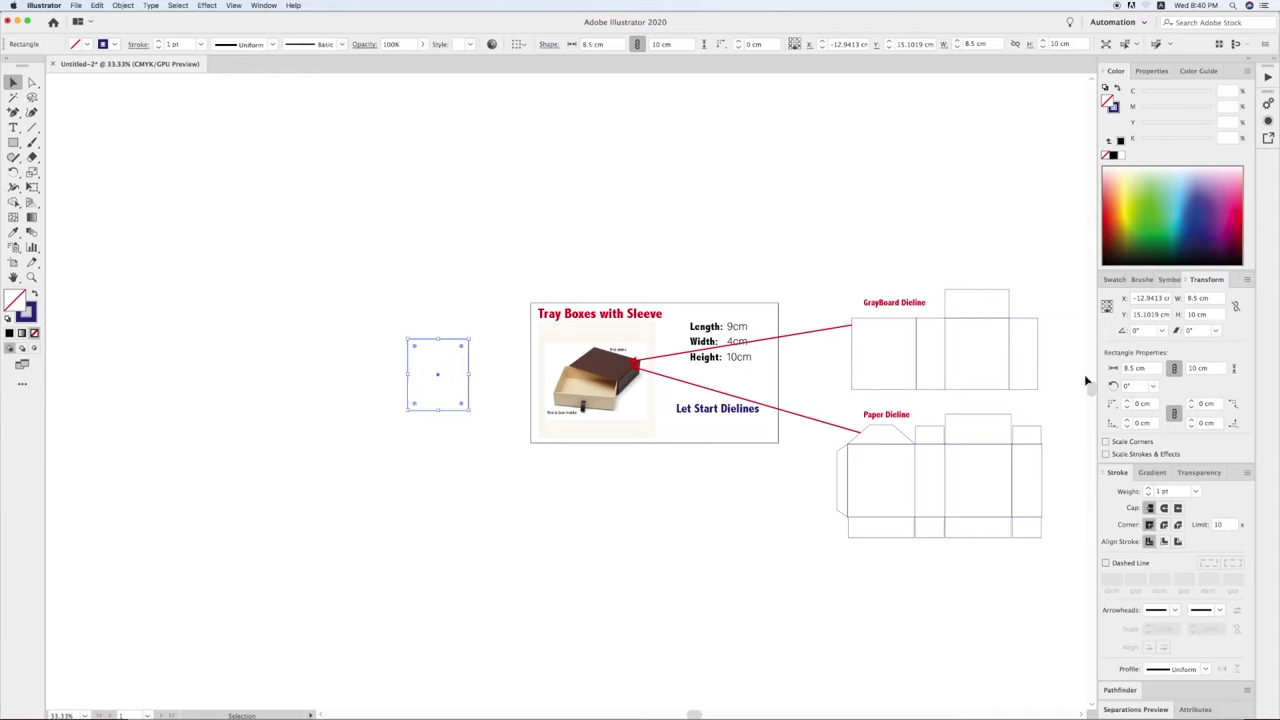
pyautogui.click(975, 375)
pyautogui.click(443, 363)
pyautogui.press('Return')
pyautogui.click(491, 341)
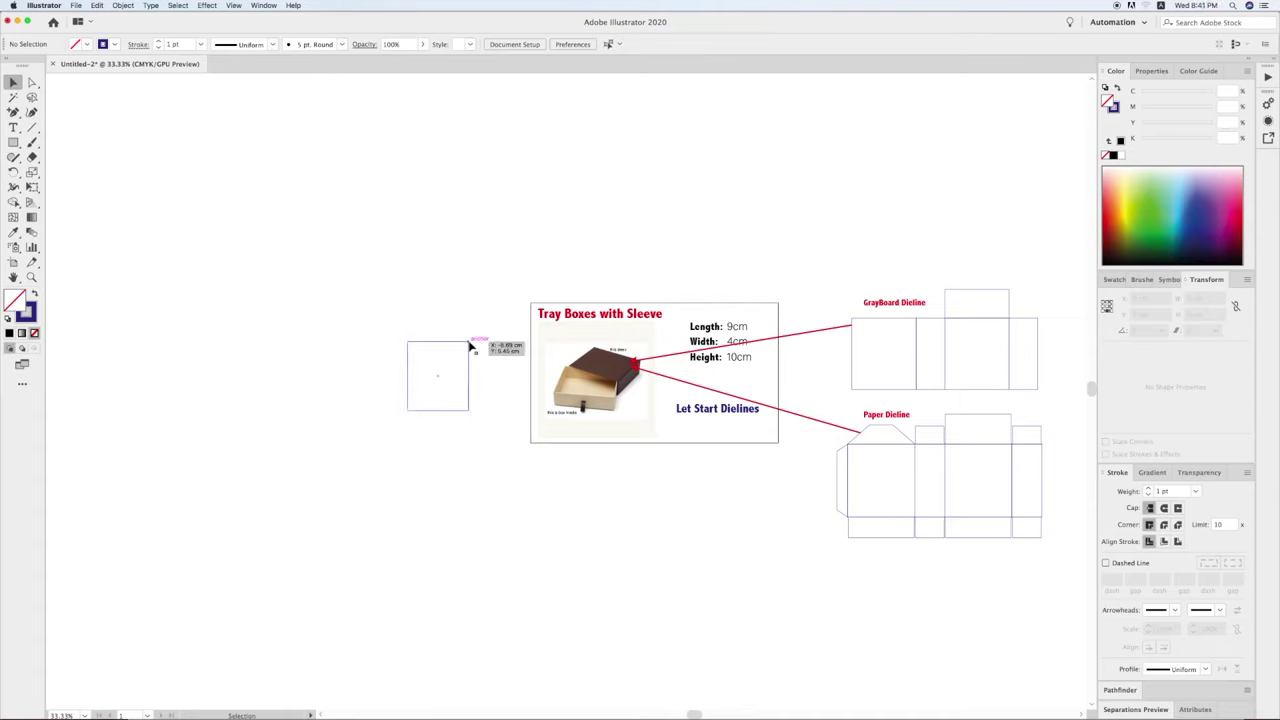
# Duplicate the base to its left and narrow the copy to 3.75 cm from its centre.
pyautogui.moveTo(469, 344); pyautogui.dragTo(407, 348)
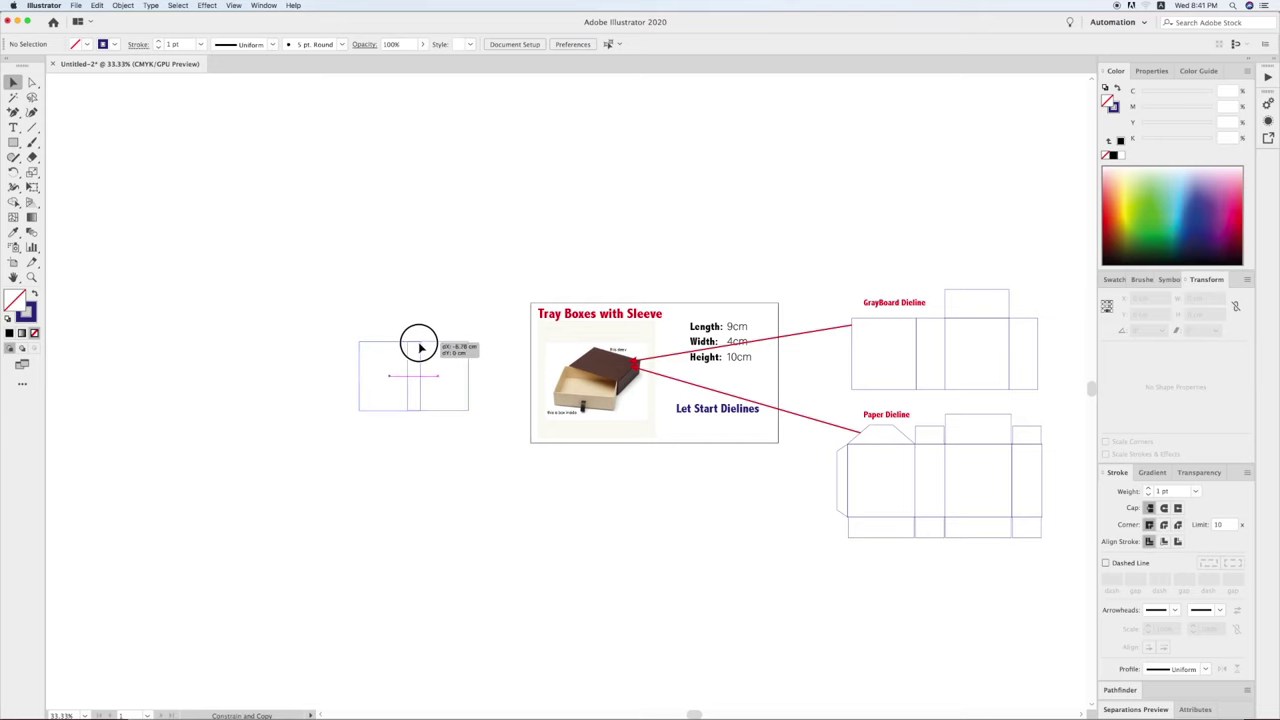
pyautogui.moveTo(407, 348); pyautogui.dragTo(407, 348)
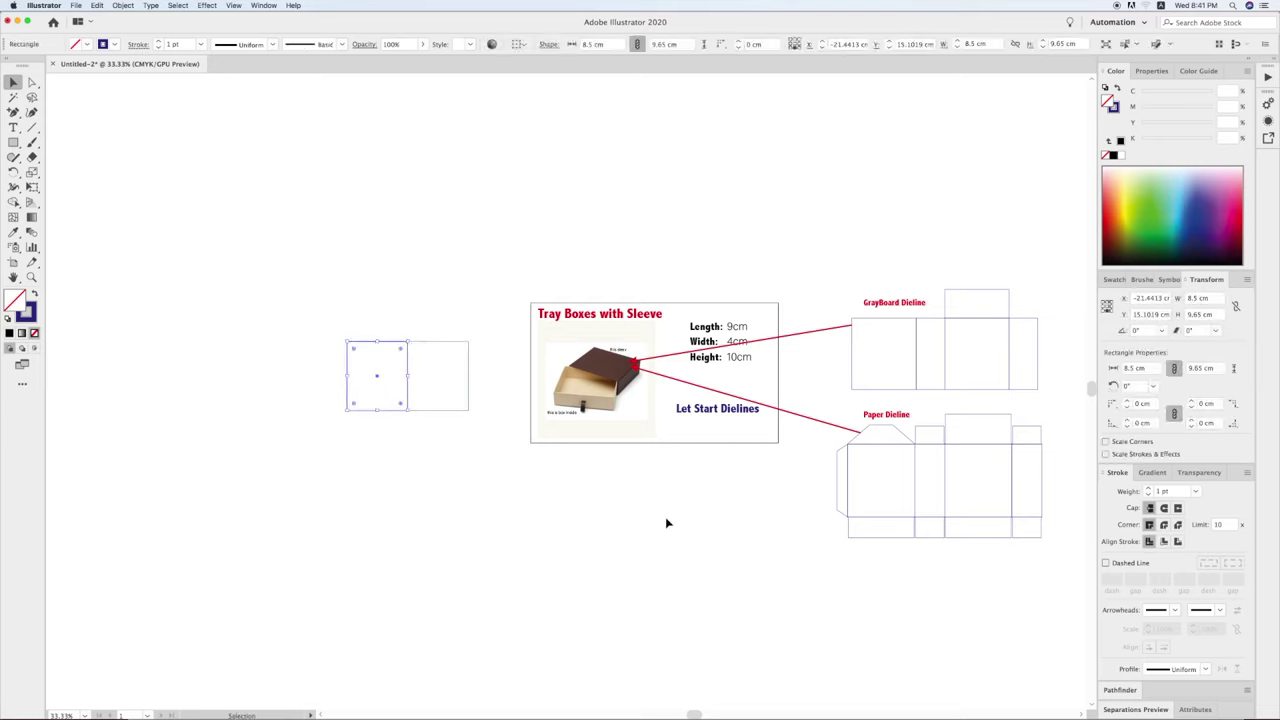
pyautogui.click(930, 325)
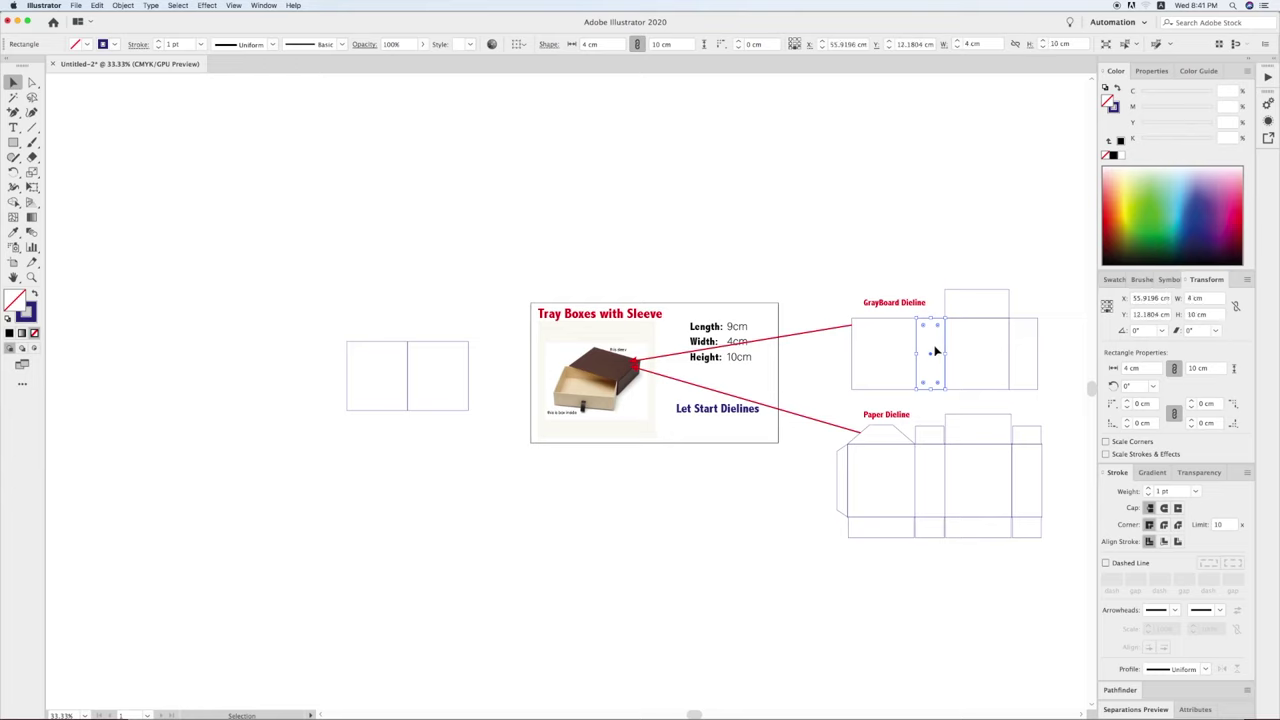
pyautogui.click(1210, 298)
pyautogui.click(386, 360)
pyautogui.click(1108, 306)
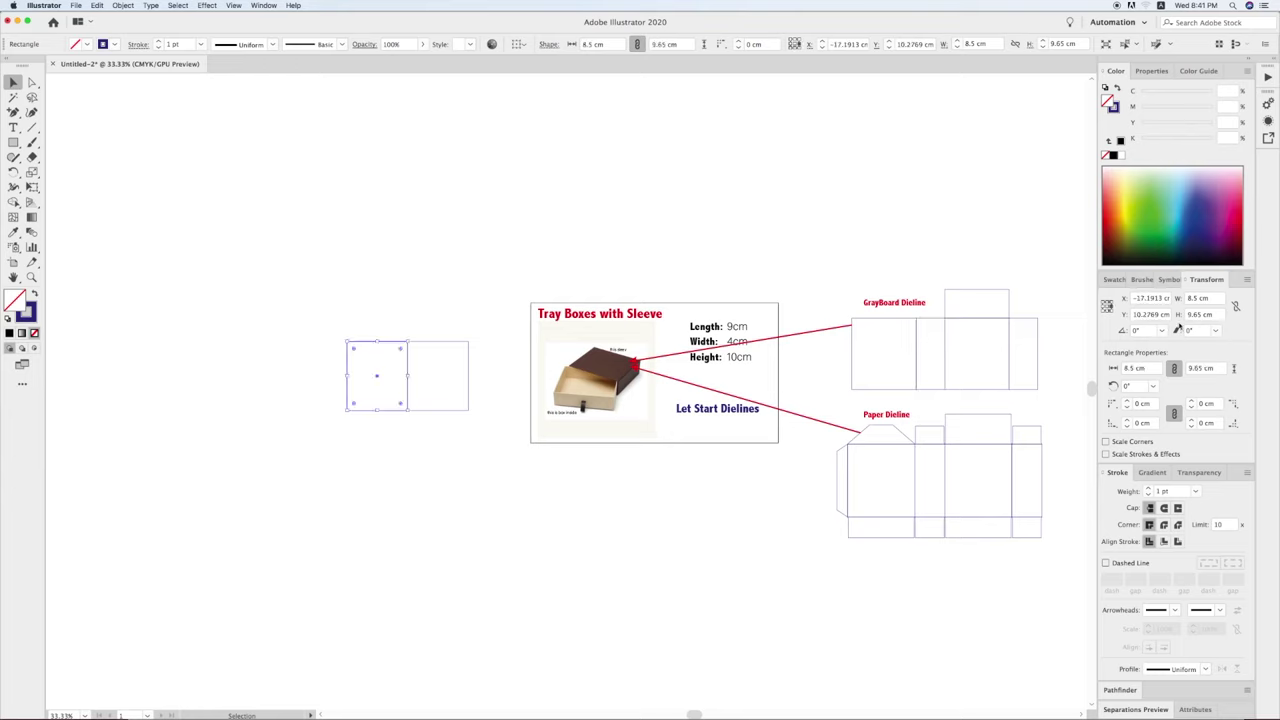
pyautogui.click(1210, 298)
pyautogui.write('4-0.25')
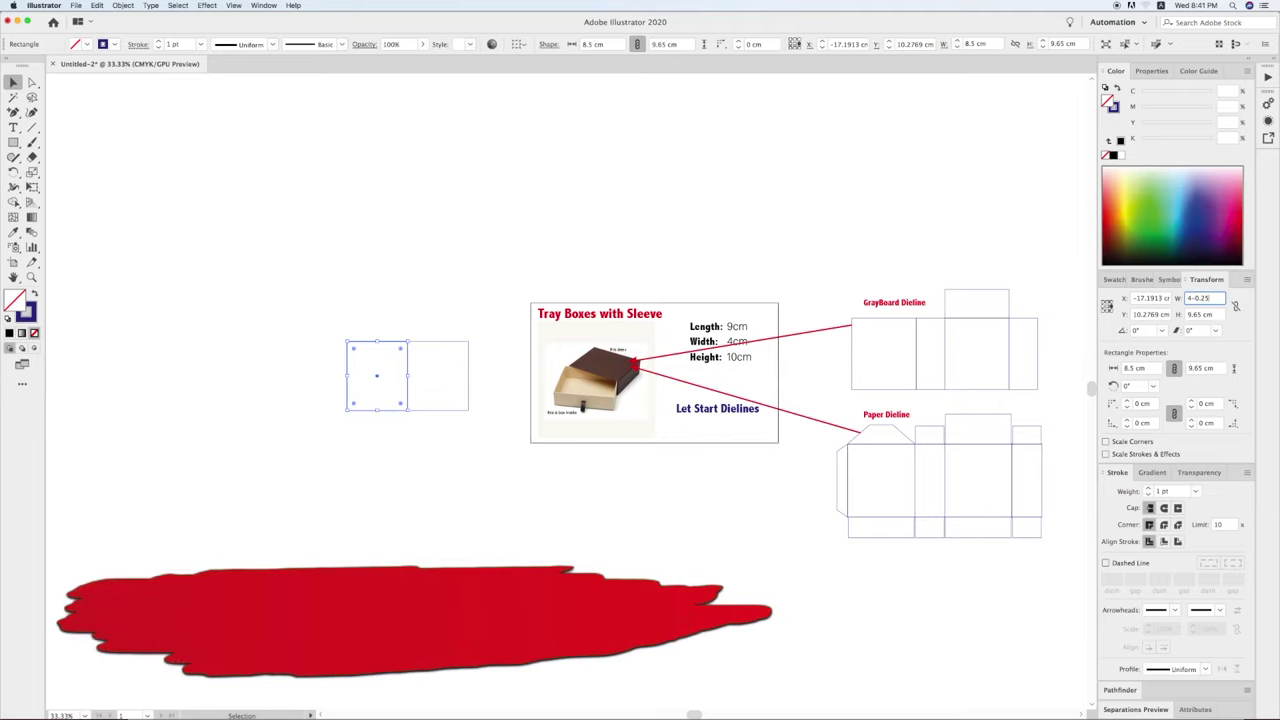
pyautogui.press('Return')
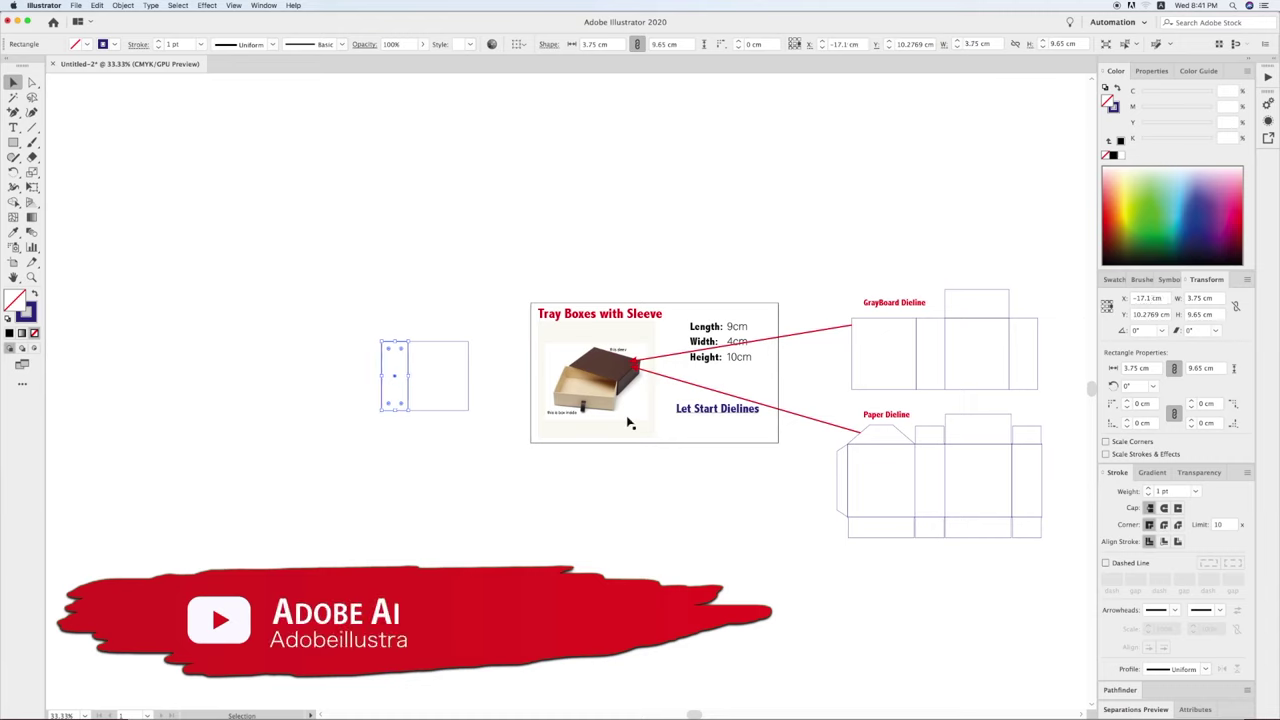
pyautogui.click(390, 353)
# Snap the 3.75 cm panel against the base's left edge in Outline view, then move both left.
pyautogui.press('z')
pyautogui.moveTo(334, 257); pyautogui.dragTo(603, 511)
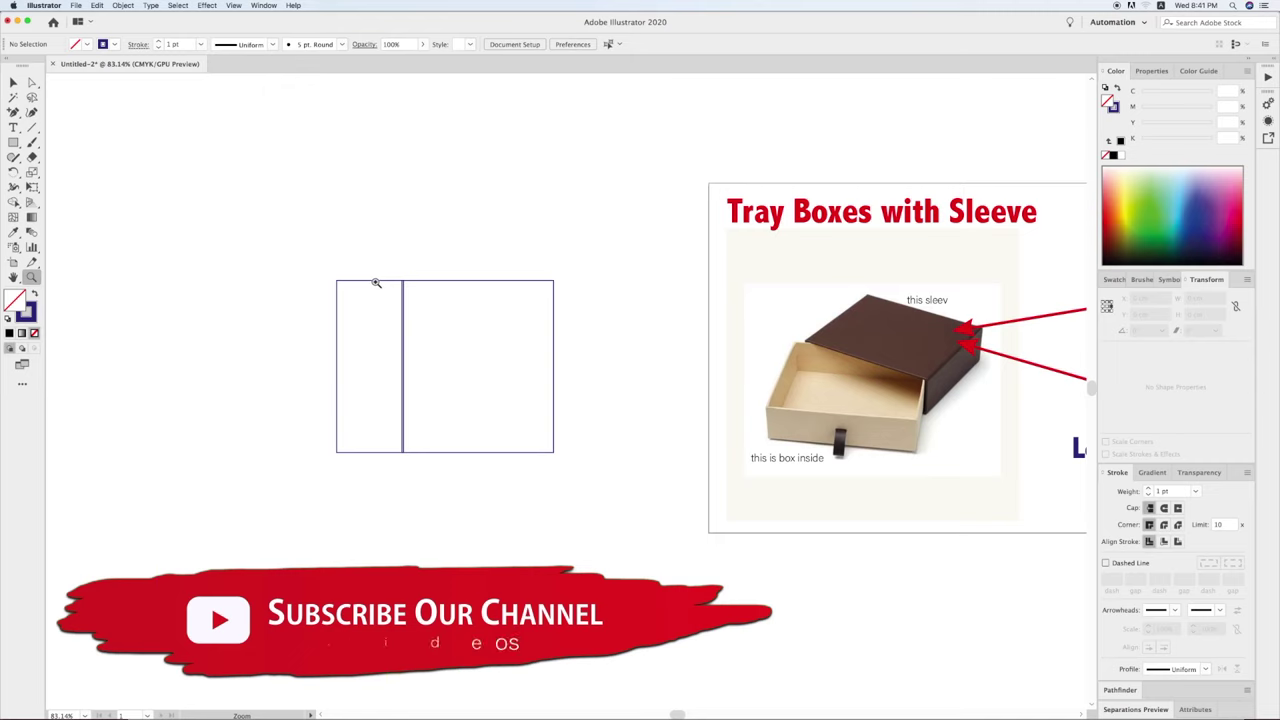
pyautogui.press('v')
pyautogui.moveTo(406, 289)
pyautogui.mouseDown()
pyautogui.moveTo(373, 289)
pyautogui.moveTo(404, 277)
pyautogui.mouseUp()
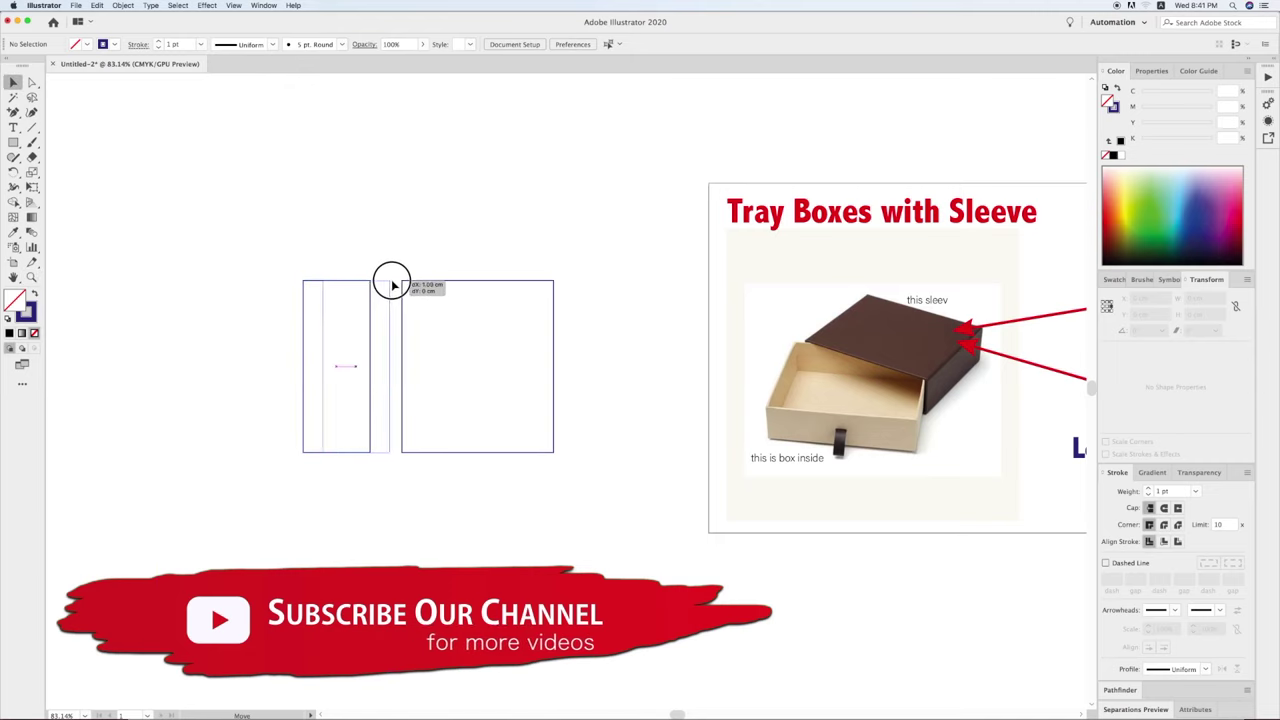
pyautogui.press('cmd+z')
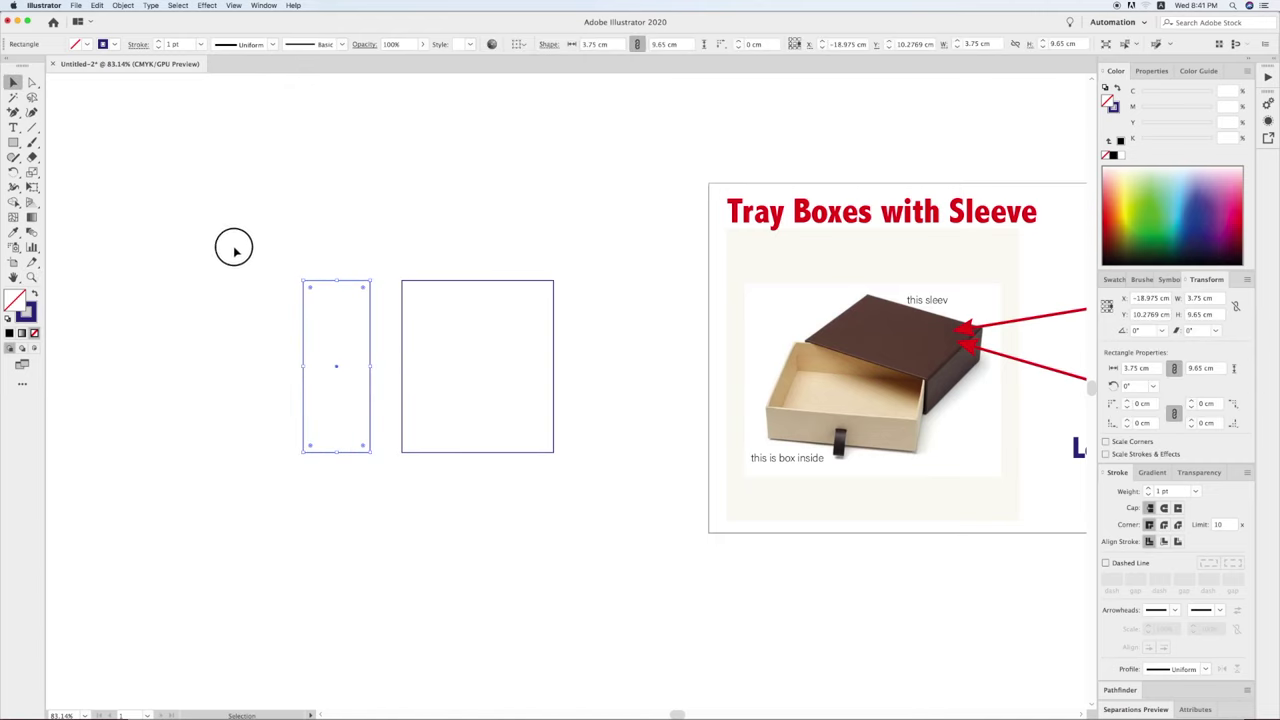
pyautogui.moveTo(234, 246); pyautogui.dragTo(774, 626)
pyautogui.press('cmd+y')
pyautogui.click(409, 250)
pyautogui.moveTo(370, 280); pyautogui.dragTo(402, 283)
pyautogui.click(443, 251)
pyautogui.moveTo(380, 266)
pyautogui.mouseDown()
pyautogui.moveTo(414, 288)
pyautogui.moveTo(227, 289)
pyautogui.mouseUp()
pyautogui.press('cmd+y')
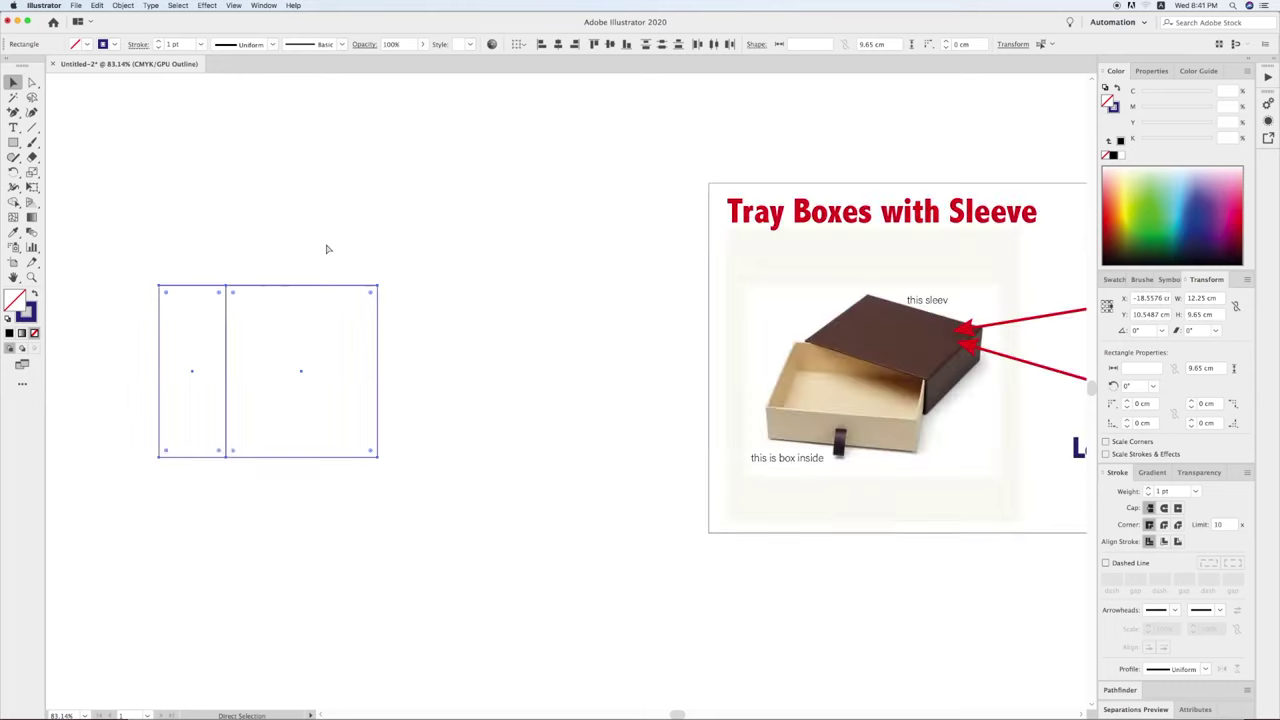
# Copy the 3.75 cm side panel to the base's right side.
pyautogui.click(329, 249)
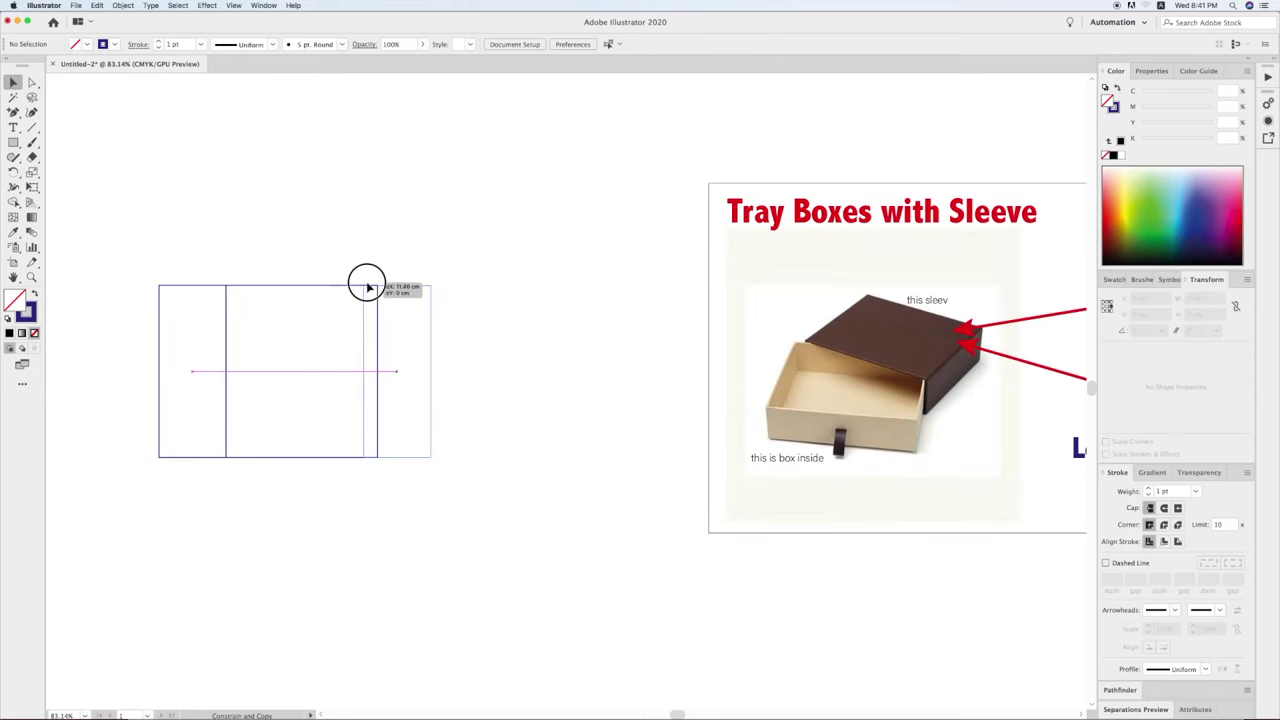
pyautogui.moveTo(222, 289); pyautogui.dragTo(378, 289)
pyautogui.click(367, 476)
pyautogui.scroll(3, 380, 520)
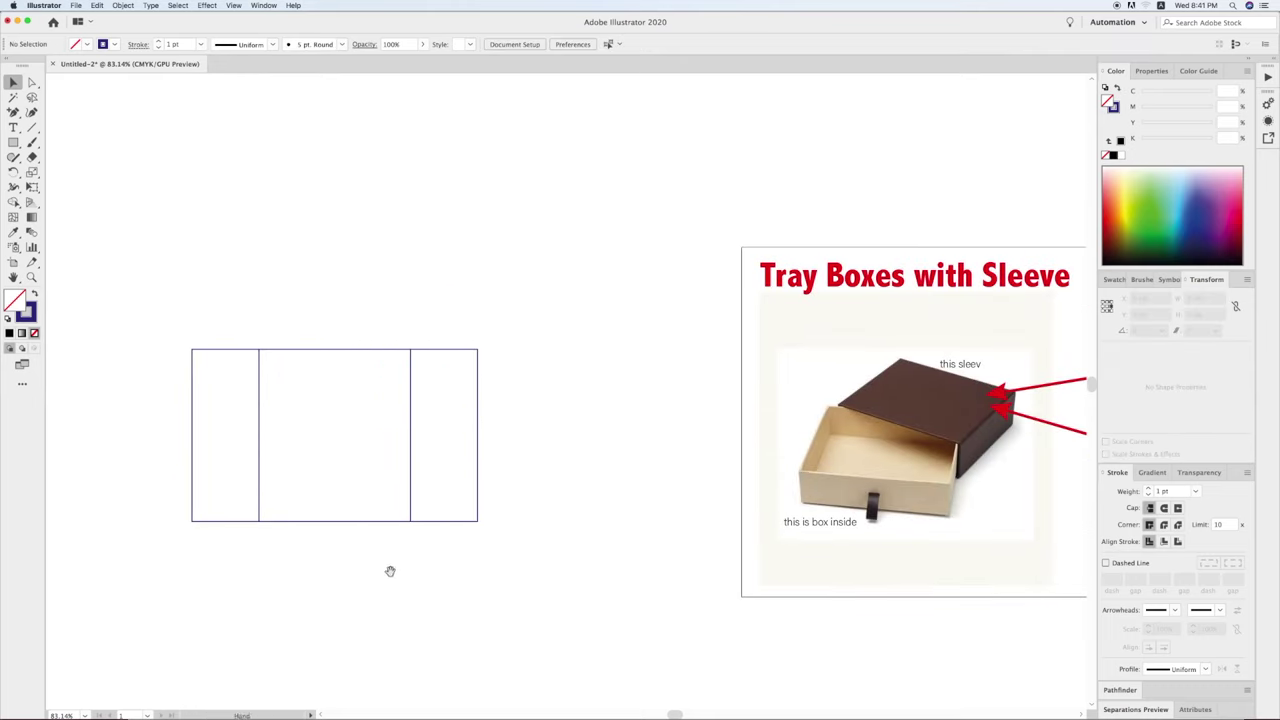
# Copy the base above itself and set the top flap's height to 3.75 cm.
pyautogui.moveTo(397, 521); pyautogui.dragTo(391, 352)
pyautogui.click(453, 507)
pyautogui.click(1209, 299)
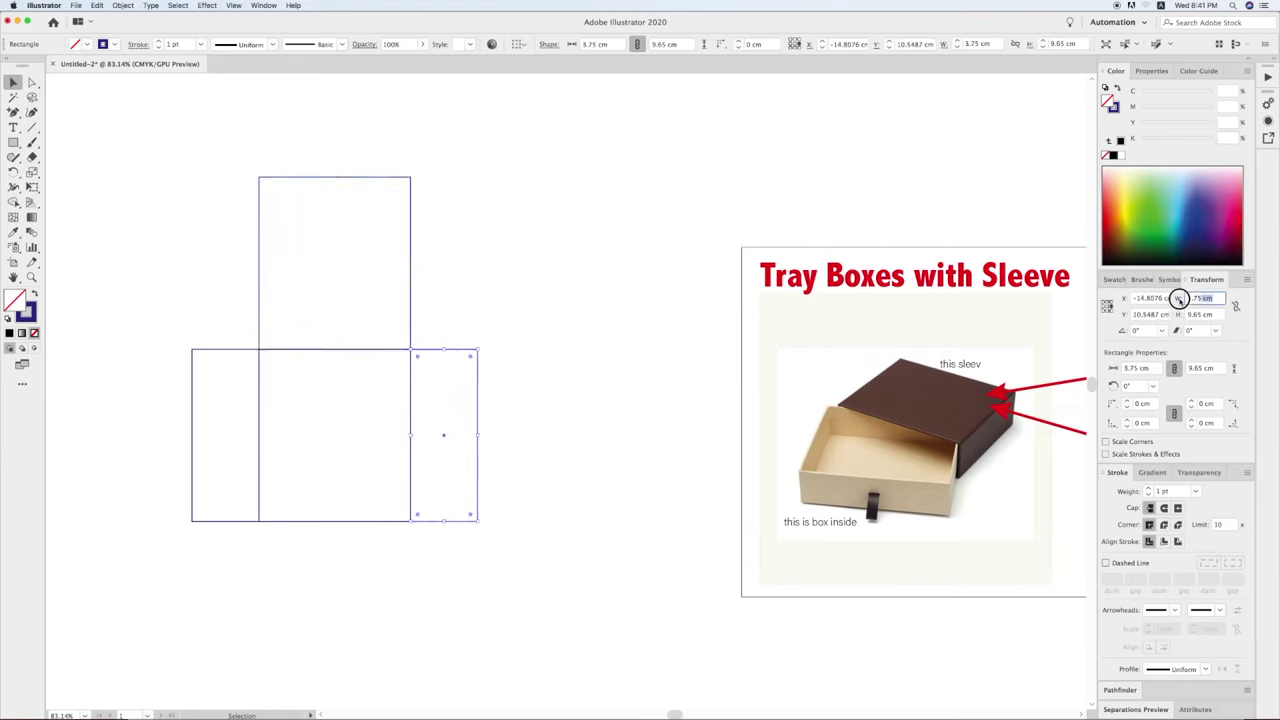
pyautogui.click(405, 255)
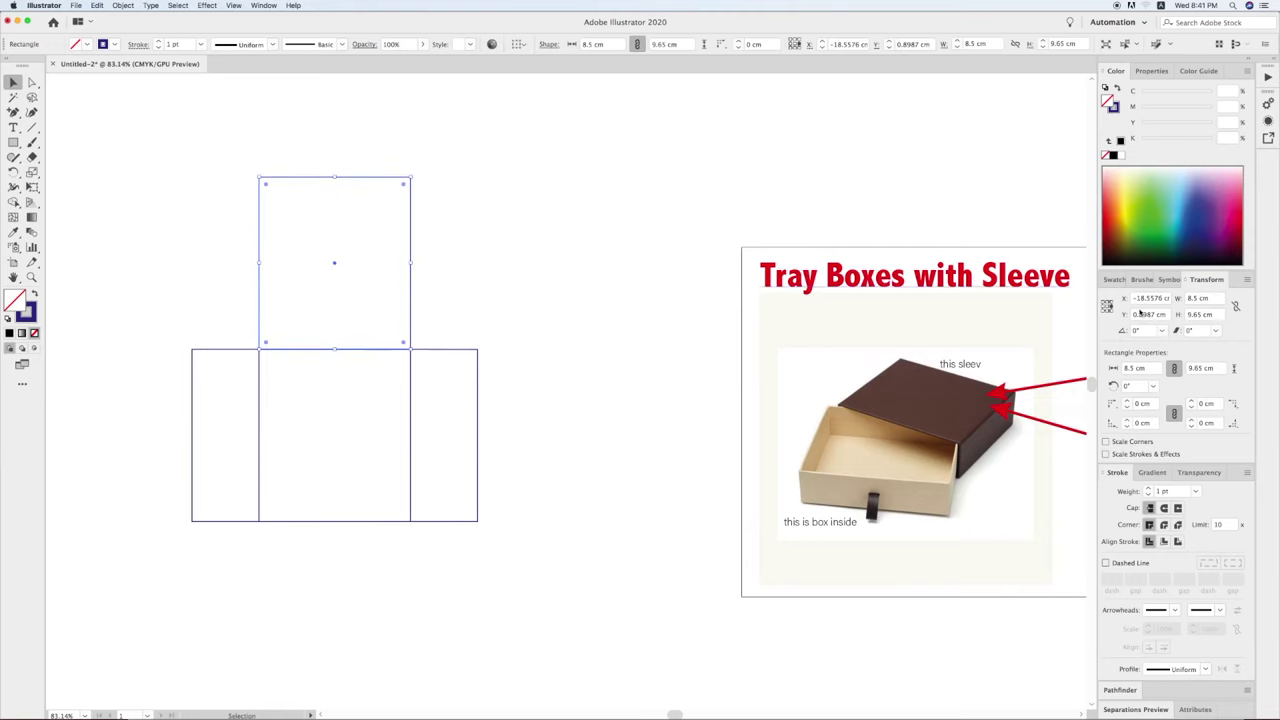
pyautogui.click(1216, 314)
pyautogui.write('3.75')
pyautogui.press('Return')
# Copy the 3.75 cm top flap below the base to complete the cross.
pyautogui.press('super+minus')
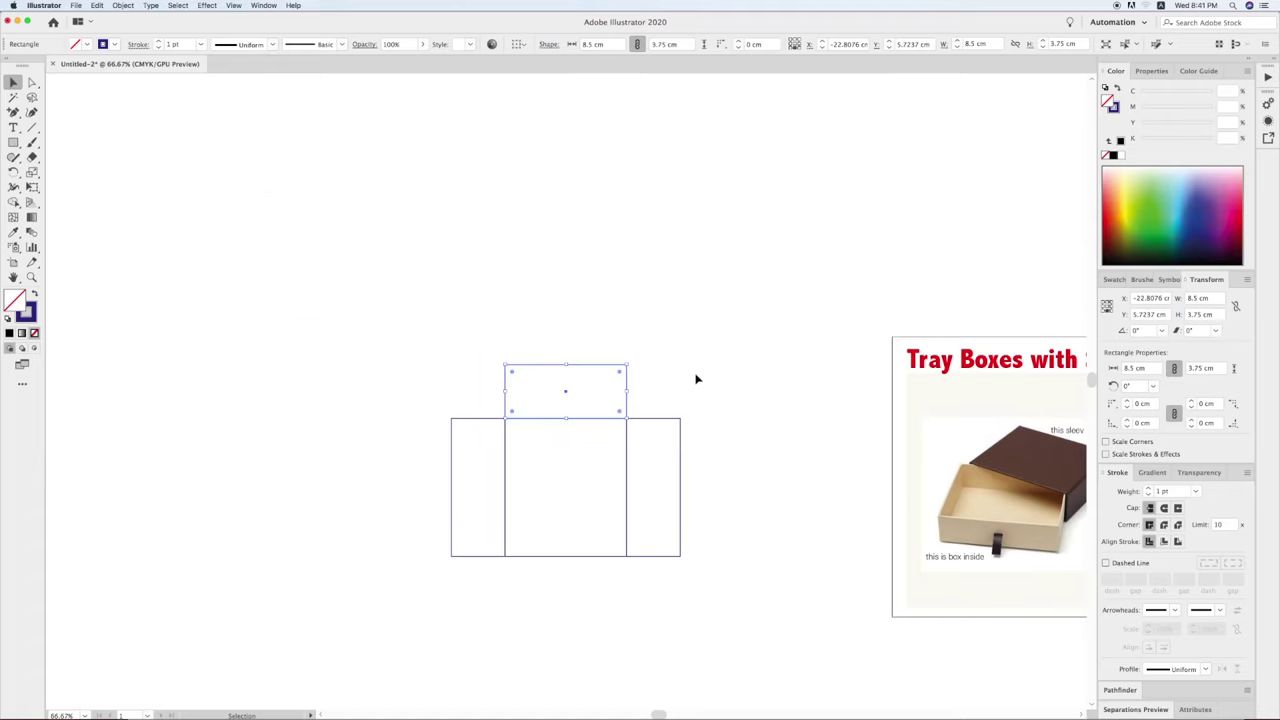
pyautogui.click(697, 379)
pyautogui.scroll(-5, 650, 355)
pyautogui.hscroll(5, 606, 333)
pyautogui.moveTo(508, 246); pyautogui.dragTo(513, 438)
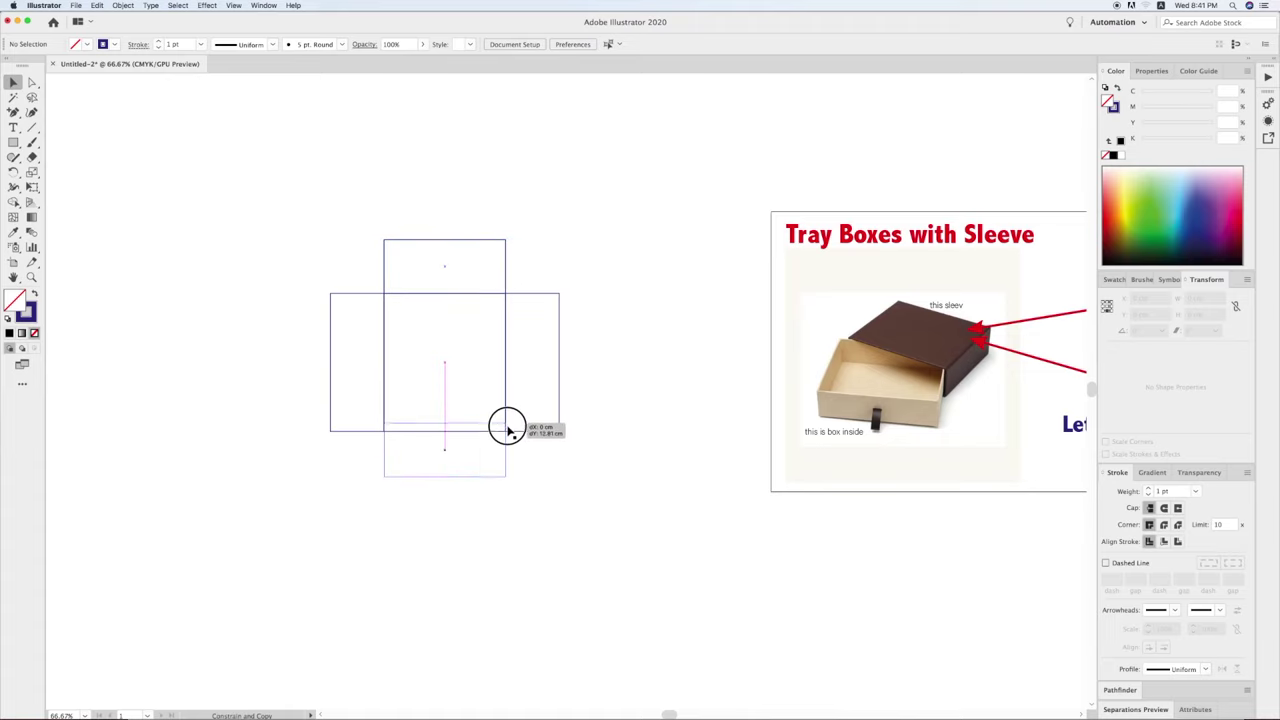
# Draw a straight line from the tray net toward the tray in the photo.
pyautogui.click(578, 505)
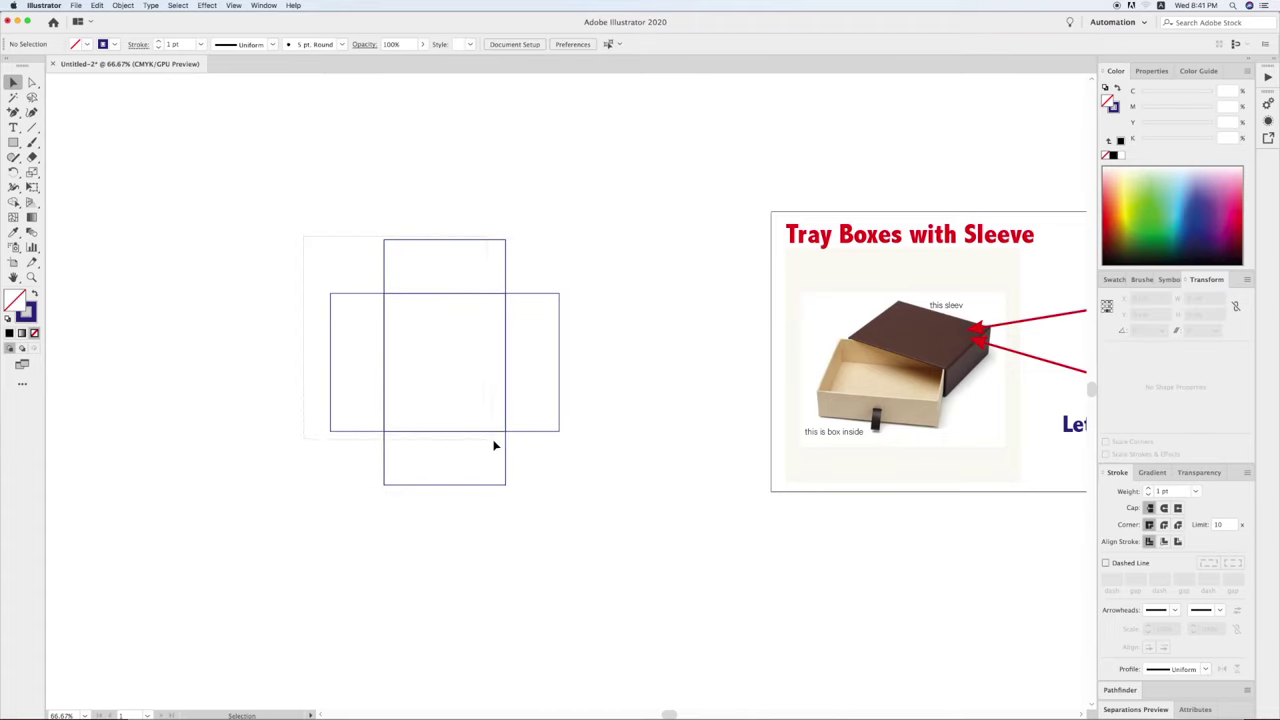
pyautogui.moveTo(300, 235); pyautogui.dragTo(494, 443)
pyautogui.click(574, 520)
pyautogui.moveTo(579, 376); pyautogui.dragTo(411, 370)
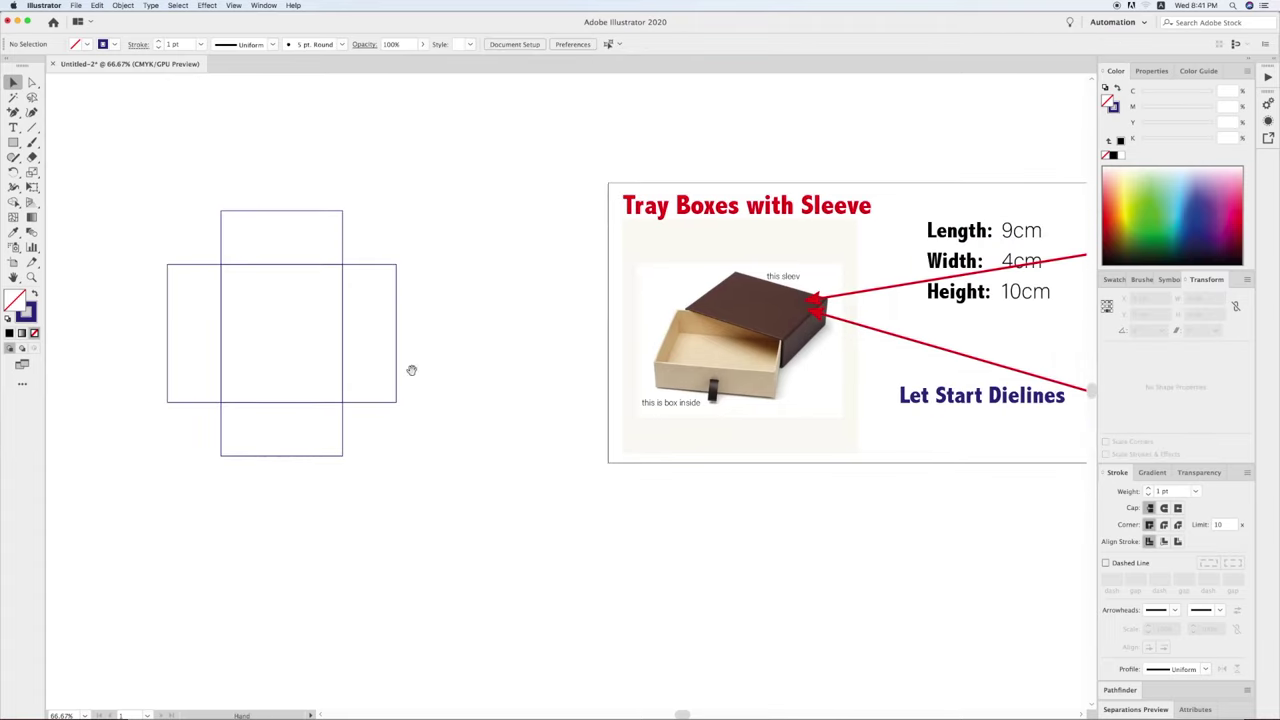
pyautogui.click(32, 127)
pyautogui.moveTo(397, 270)
pyautogui.mouseDown()
pyautogui.moveTo(666, 318)
pyautogui.moveTo(662, 344)
pyautogui.mouseUp()
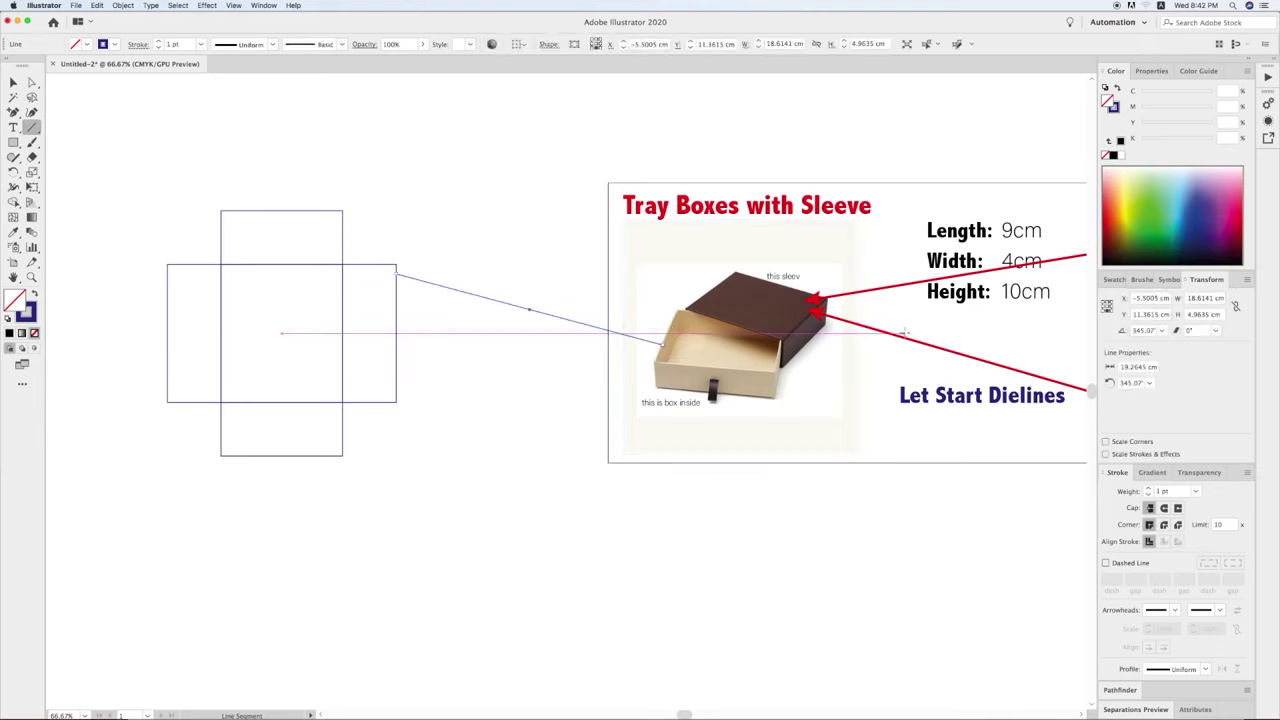
# Give the new line a red 4 pt stroke and a start arrowhead.
pyautogui.press('i')
pyautogui.click(870, 291)
pyautogui.press('v')
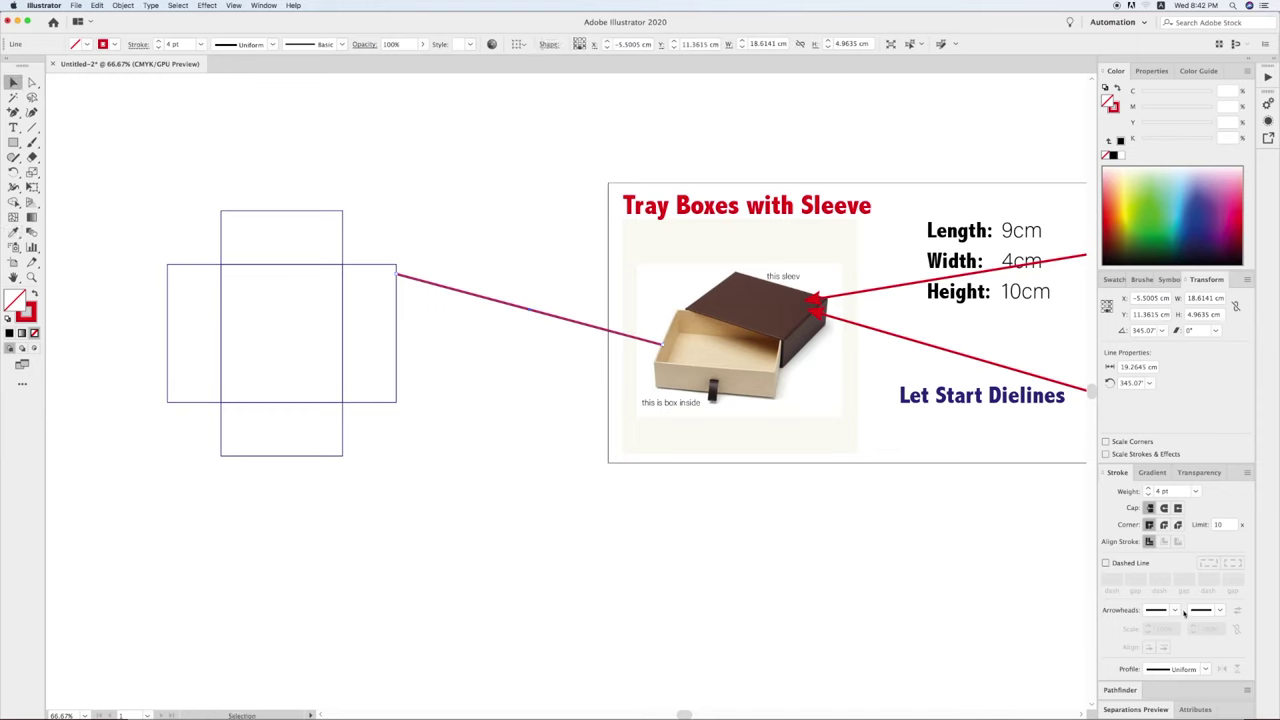
pyautogui.click(1175, 610)
pyautogui.click(1140, 551)
pyautogui.click(1205, 610)
# Add the arrowhead at the photo end of the red arrow.
pyautogui.click(1165, 571)
pyautogui.click(812, 536)
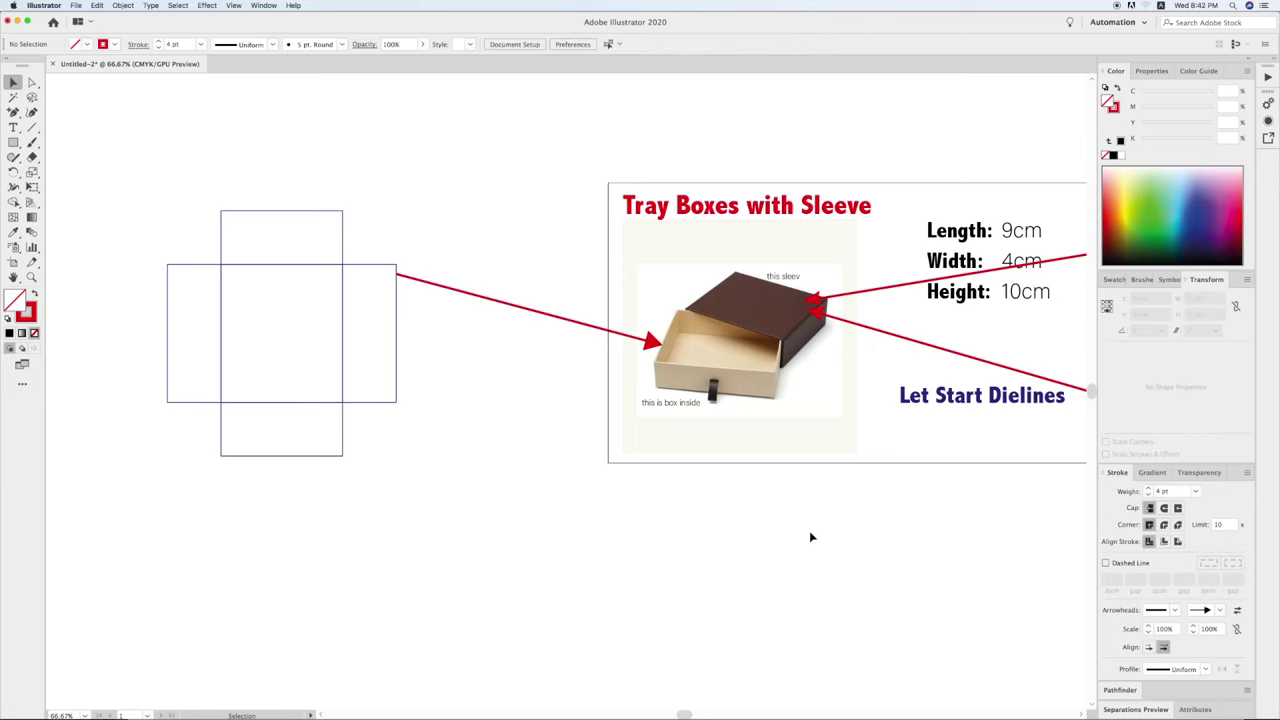
pyautogui.press('super+minus')
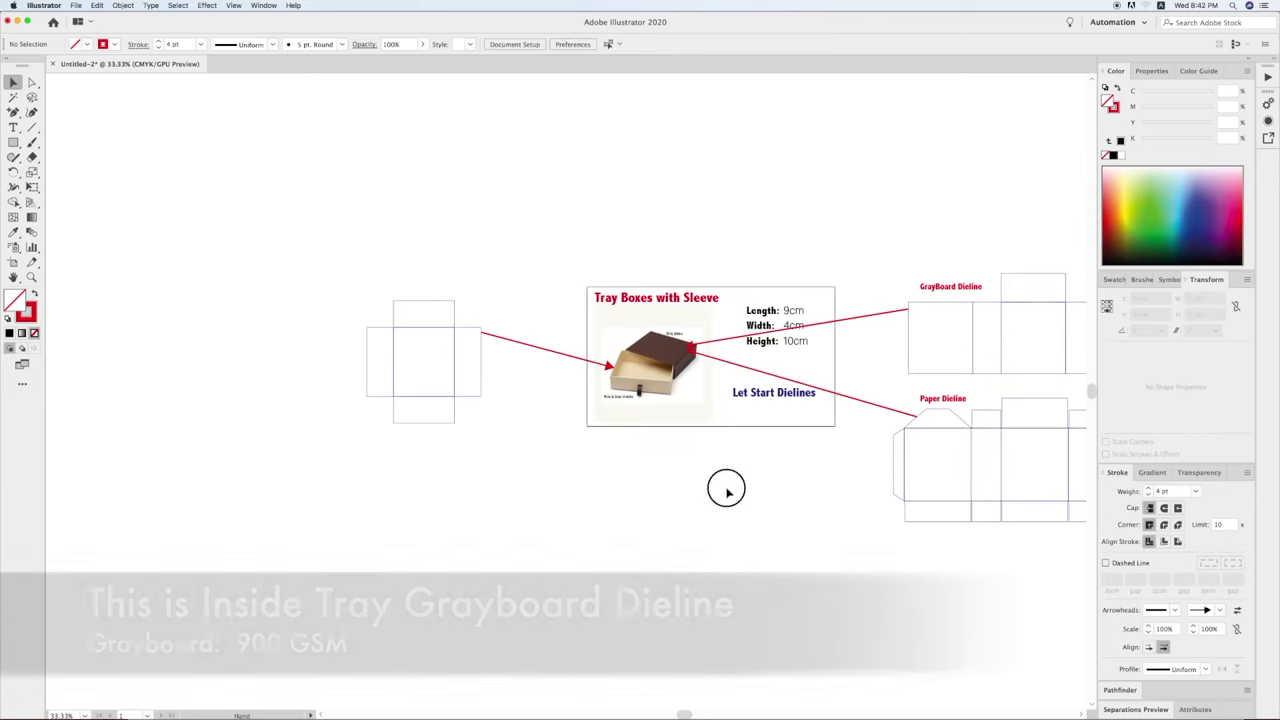
# Copy the 'GrayBoard Dieline' heading onto the tray net, centre it, and zoom in there.
pyautogui.moveTo(948, 291); pyautogui.dragTo(415, 296)
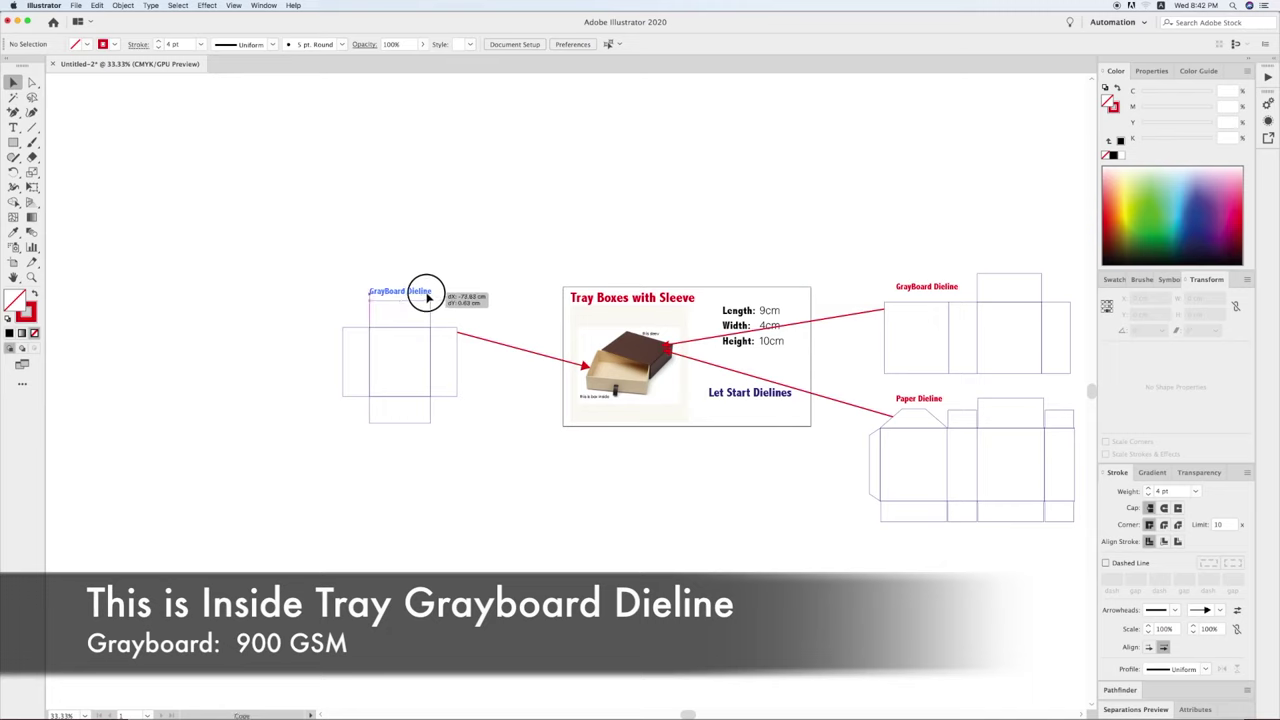
pyautogui.click(449, 265)
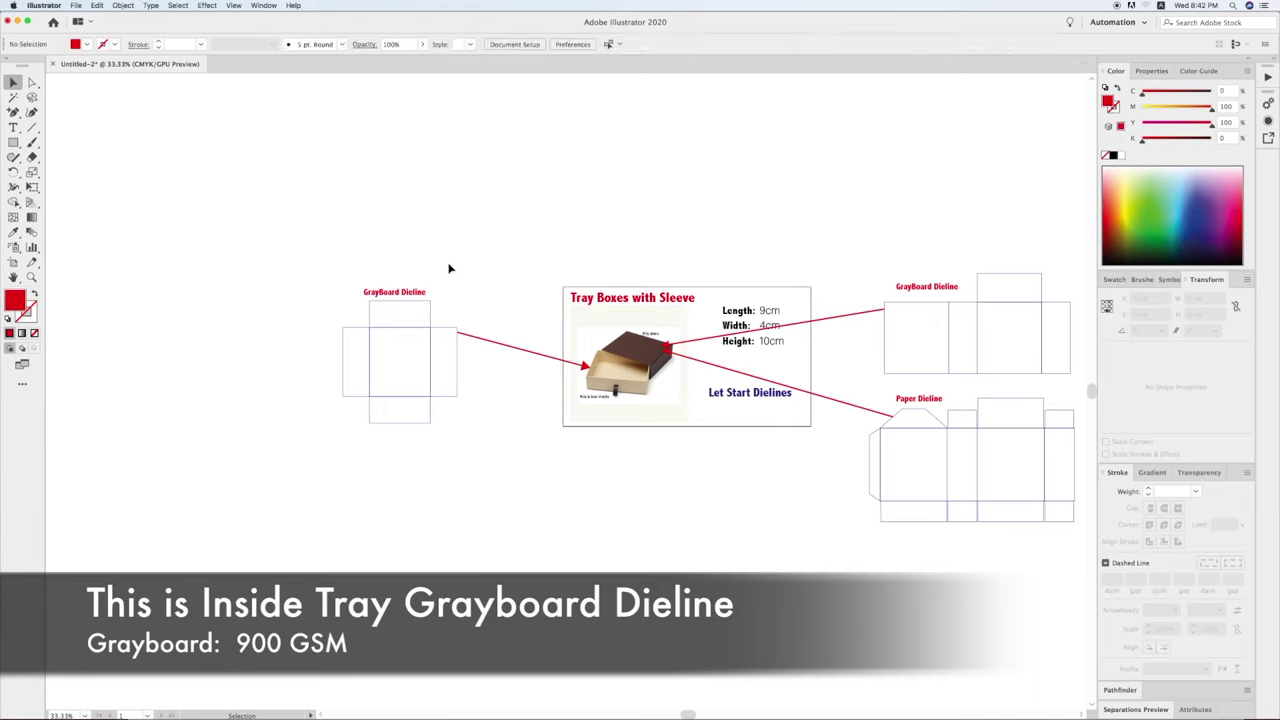
pyautogui.moveTo(423, 301); pyautogui.dragTo(426, 301)
pyautogui.click(479, 266)
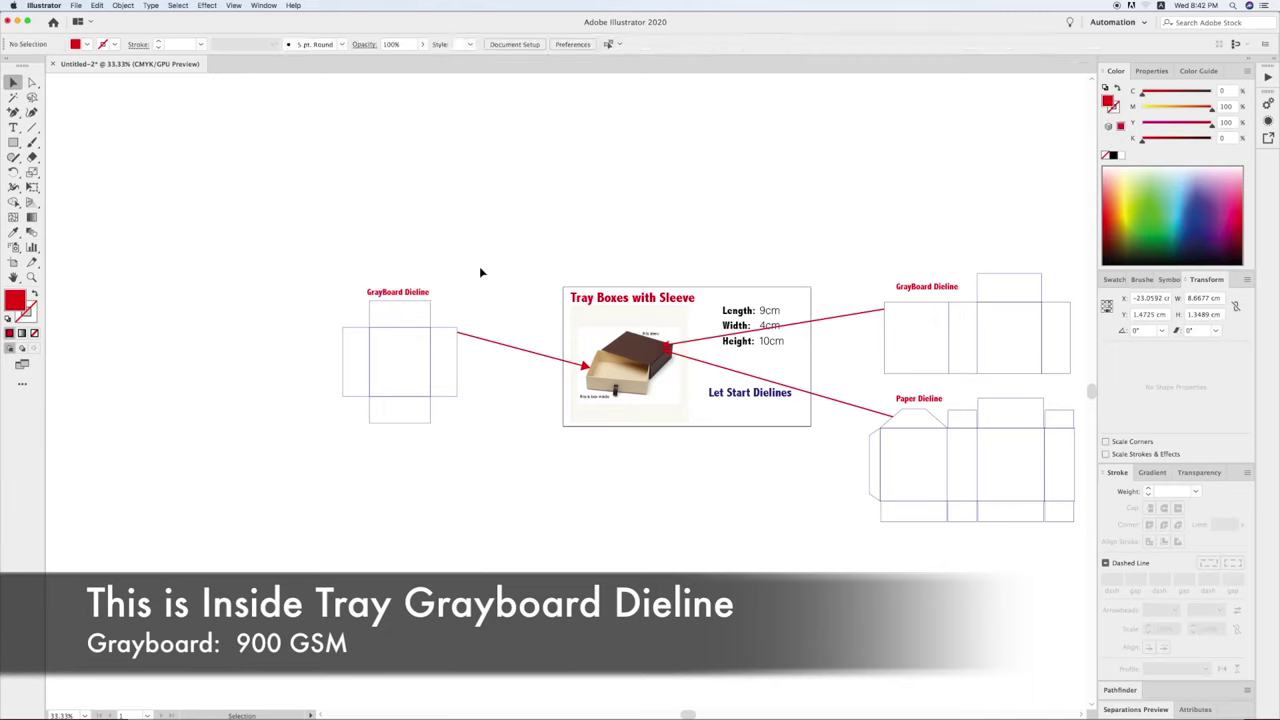
pyautogui.moveTo(268, 252); pyautogui.dragTo(794, 500)
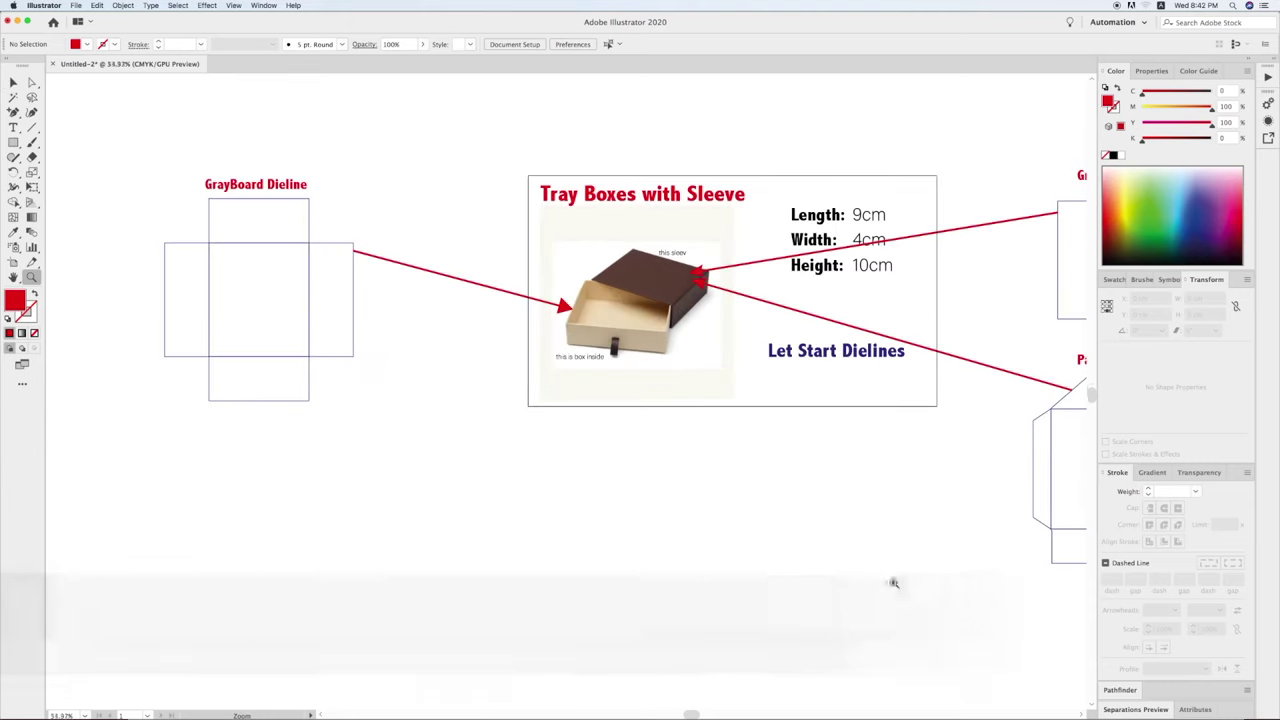
pyautogui.moveTo(423, 320); pyautogui.dragTo(399, 236)
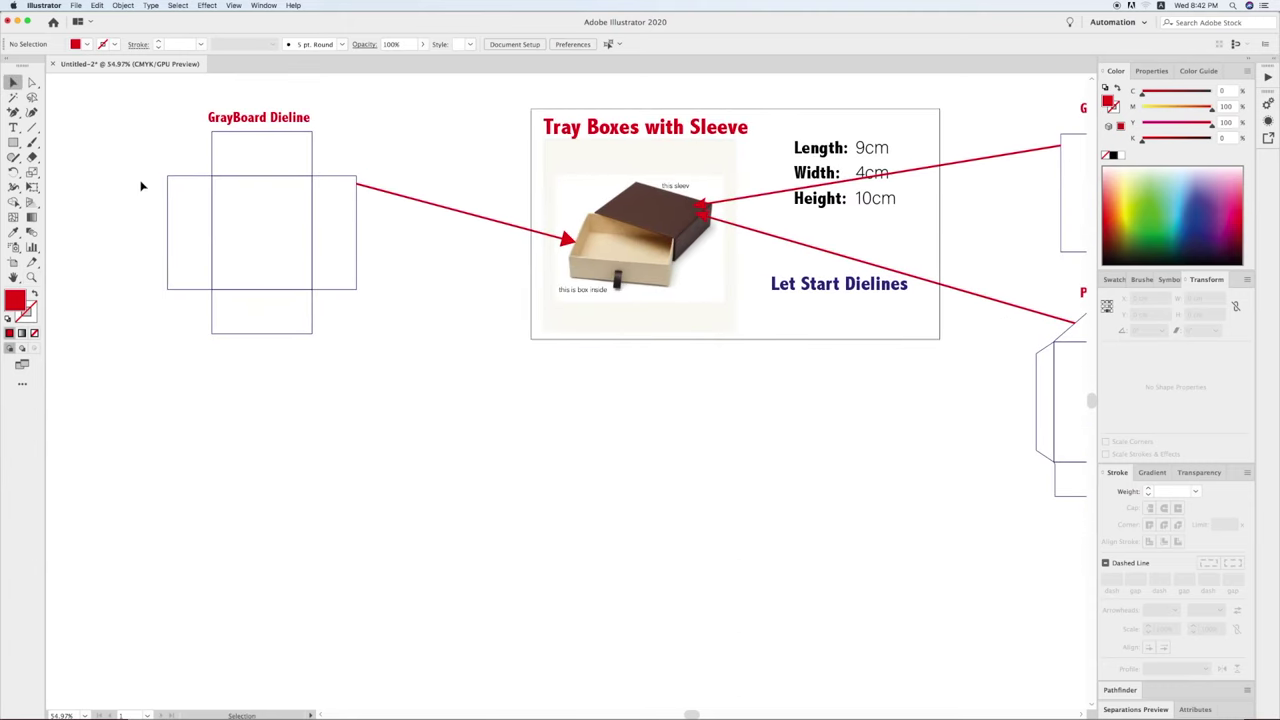
pyautogui.moveTo(287, 322); pyautogui.dragTo(320, 346)
# Duplicate the tray net straight below and delete the copy's top, right and bottom flaps.
pyautogui.moveTo(306, 286); pyautogui.dragTo(335, 590)
pyautogui.click(443, 569)
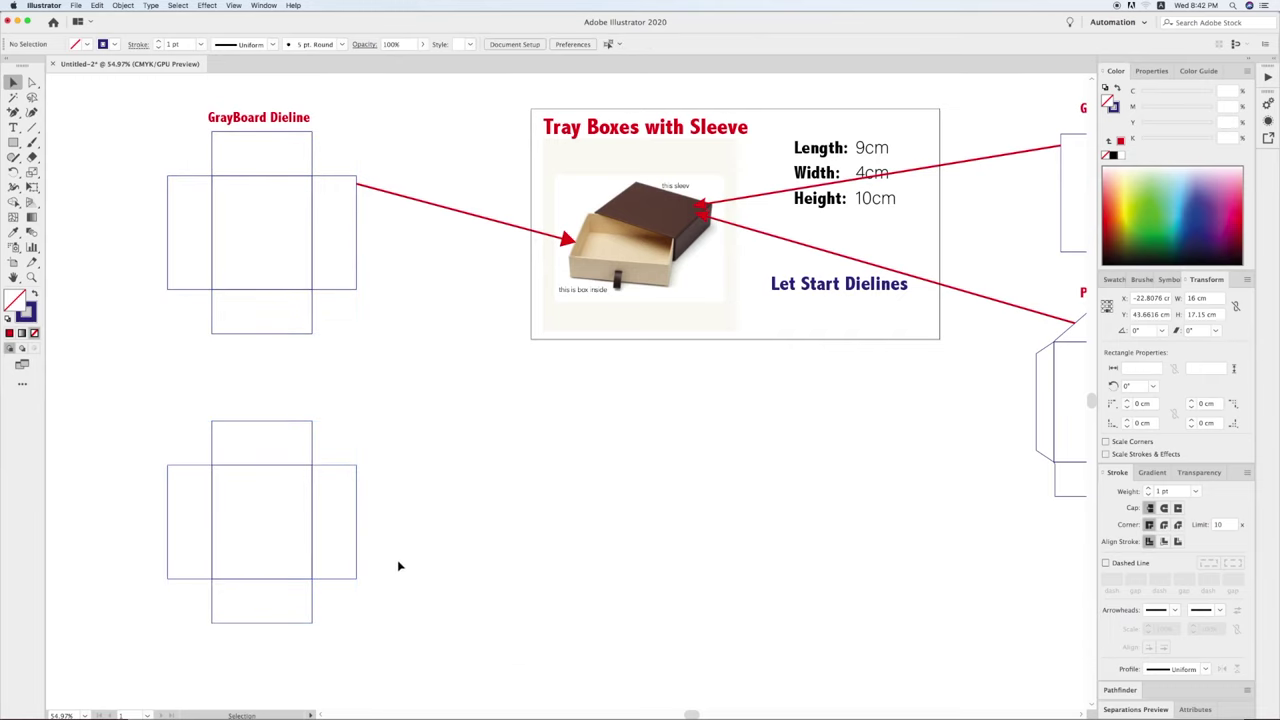
pyautogui.scroll(1, 400, 563)
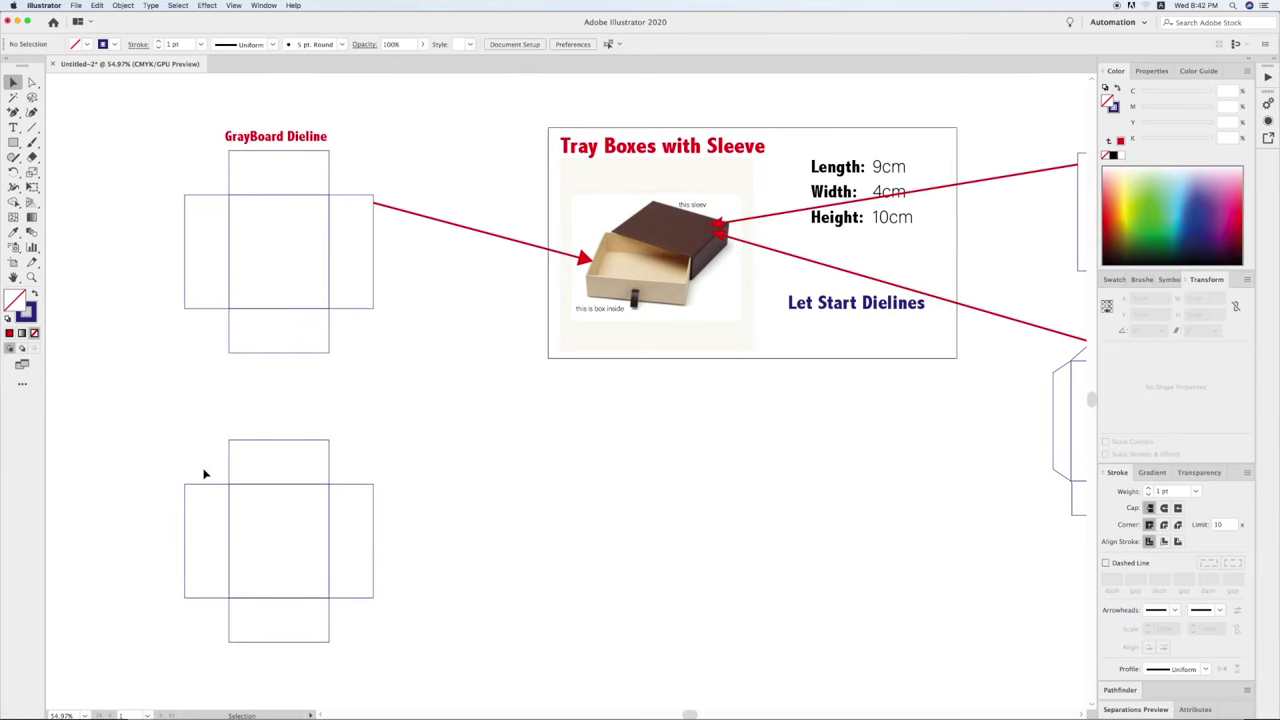
pyautogui.click(236, 439)
pyautogui.press('Delete')
pyautogui.click(373, 560)
pyautogui.press('Delete')
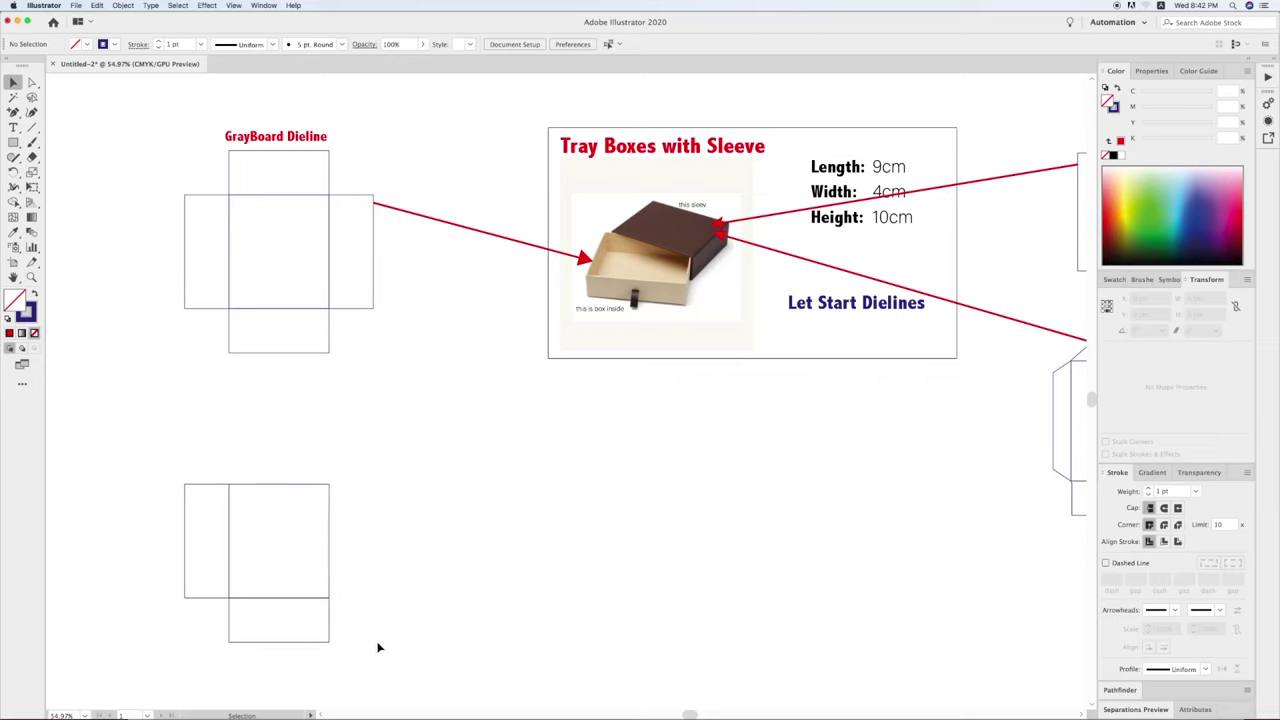
pyautogui.click(320, 641)
pyautogui.press('Delete')
pyautogui.click(268, 502)
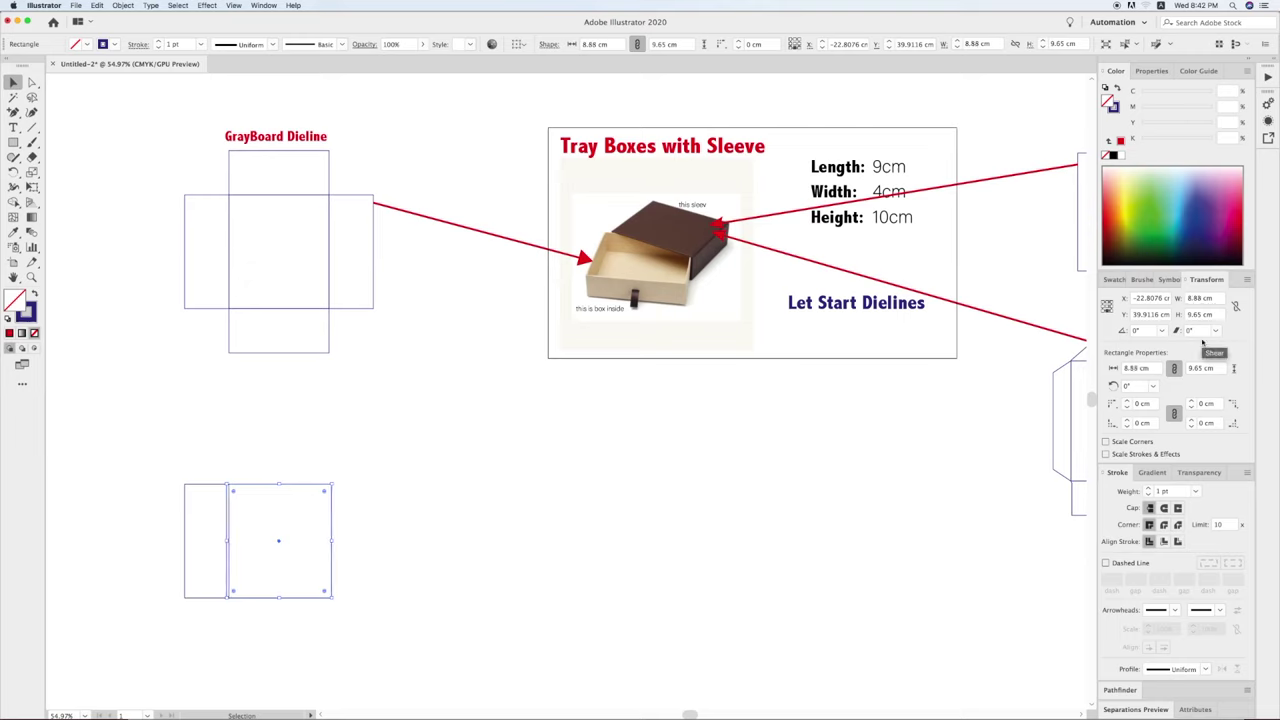
# Set the main panel width to 8.88 cm and widen the side strip to 3.95 cm.
pyautogui.click(1101, 307)
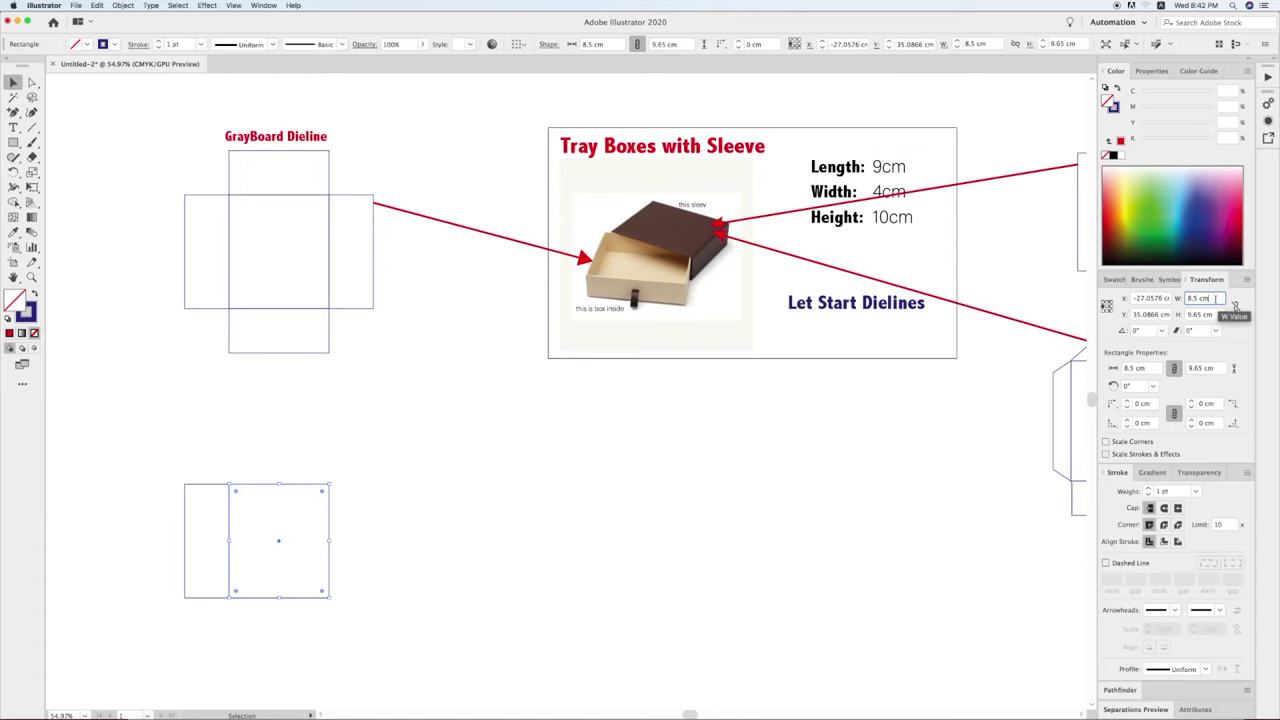
pyautogui.write('8')
pyautogui.press('Return')
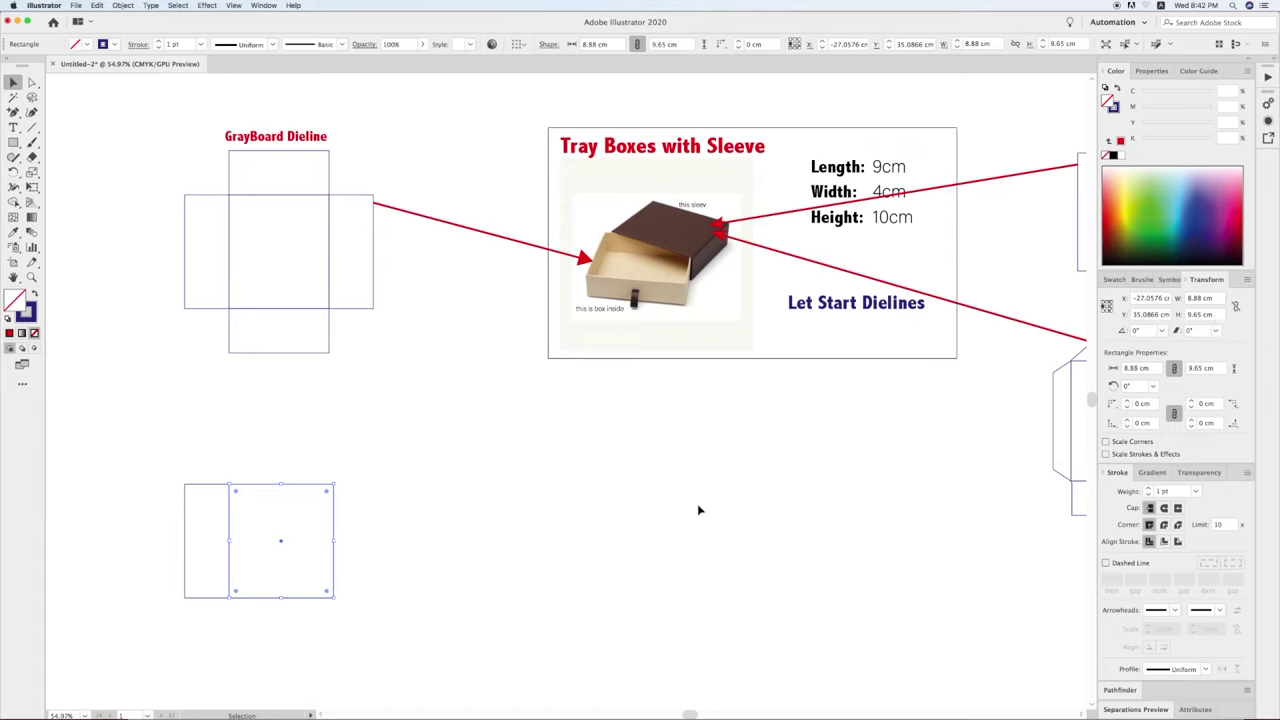
pyautogui.click(632, 522)
pyautogui.click(217, 486)
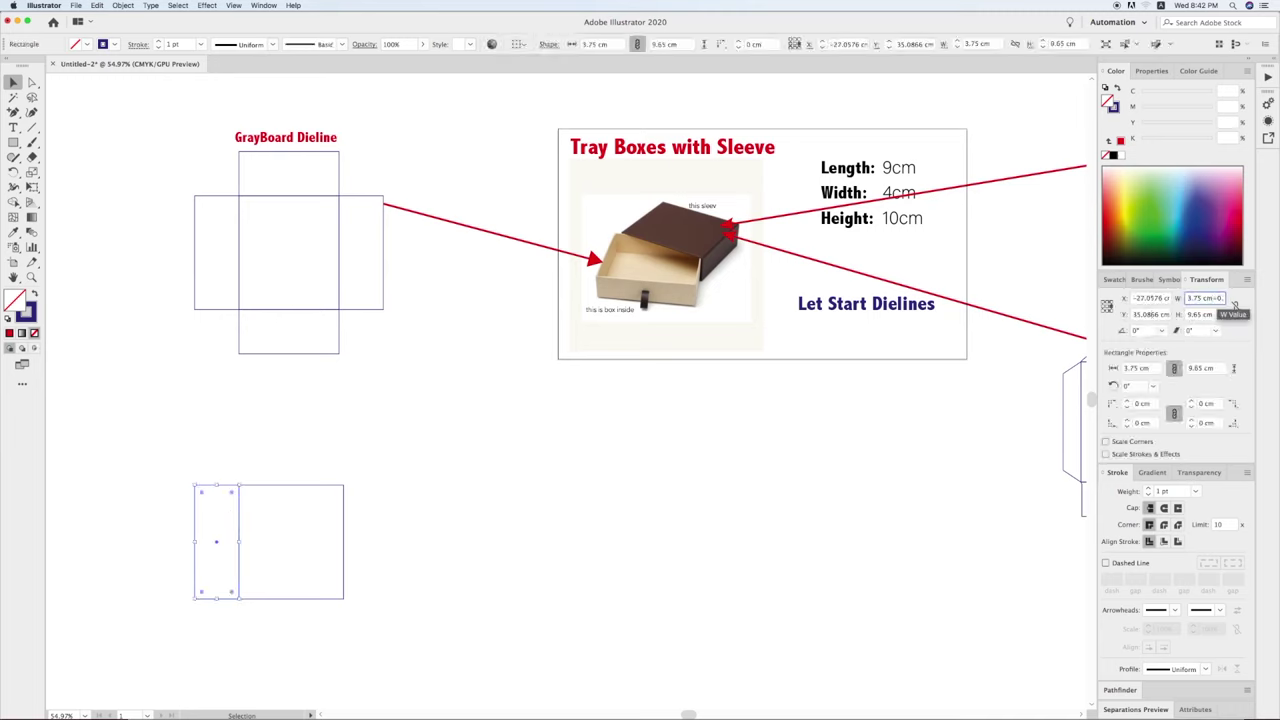
pyautogui.press('Return')
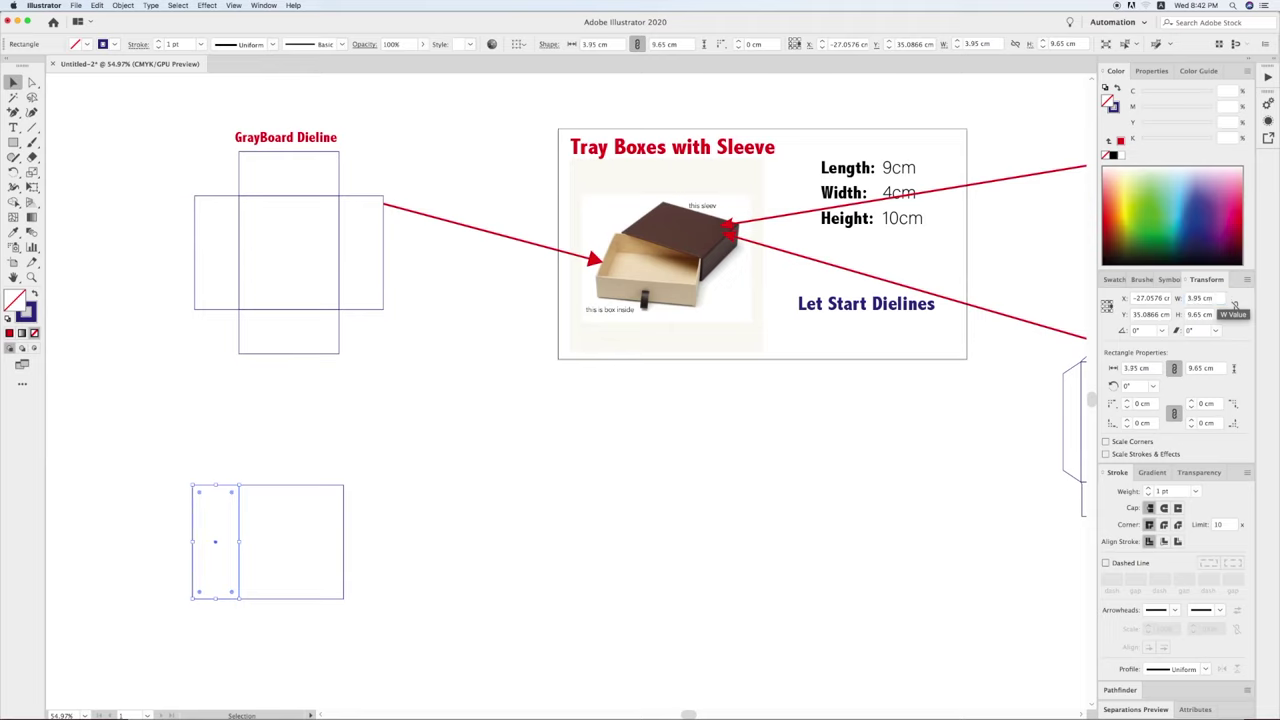
pyautogui.click(500, 510)
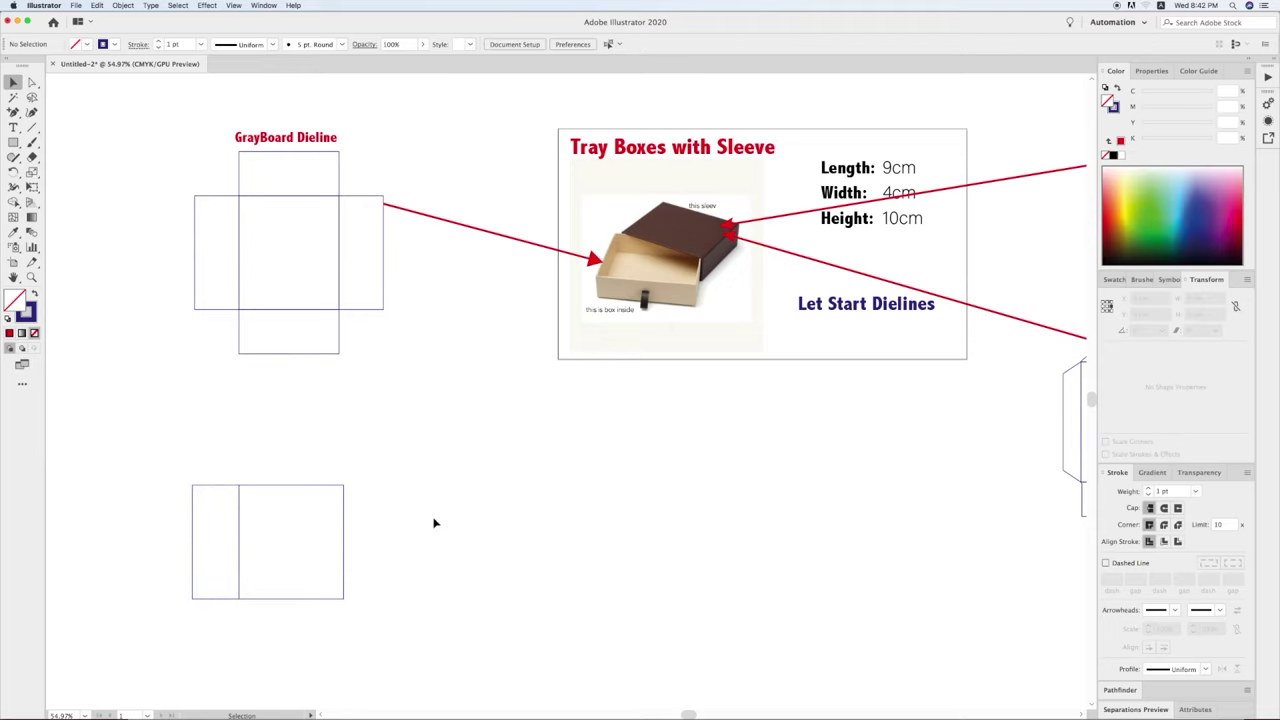
# Make both lower panels 10.03 cm tall, keeping the left-middle reference point fixed.
pyautogui.click(251, 495)
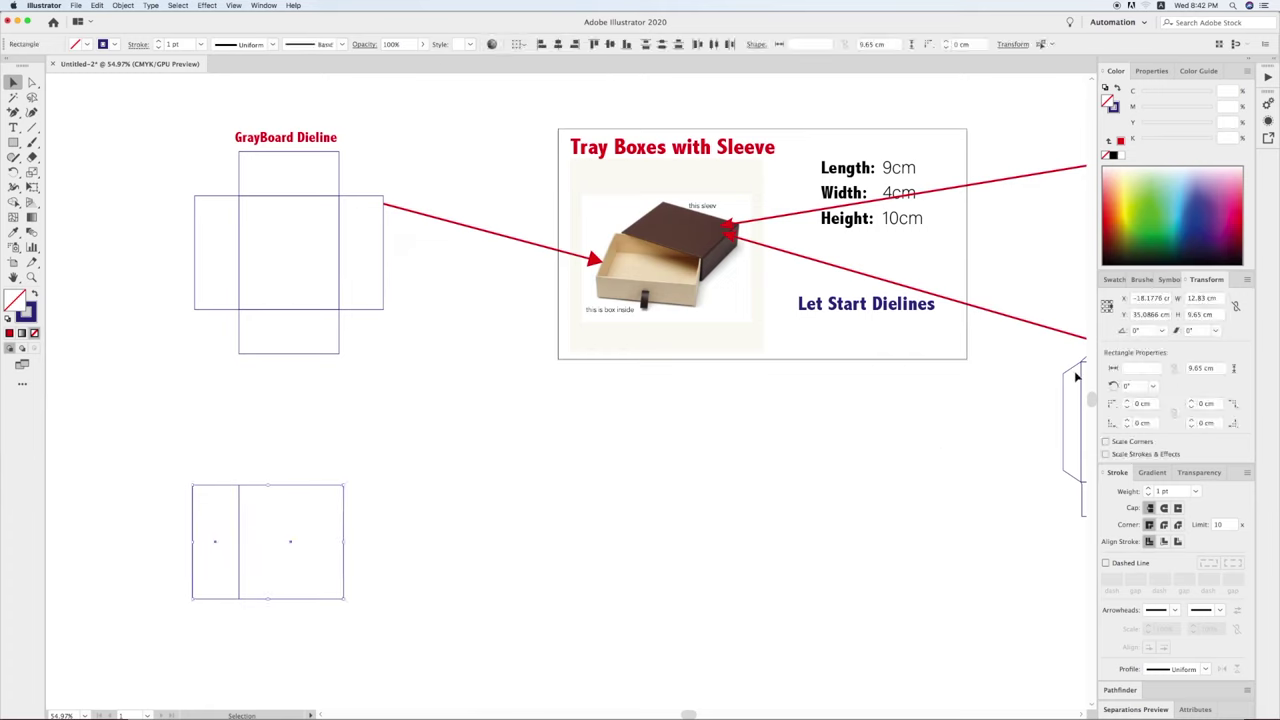
pyautogui.click(1105, 306)
pyautogui.click(1210, 315)
pyautogui.write('10.03')
pyautogui.press('Return')
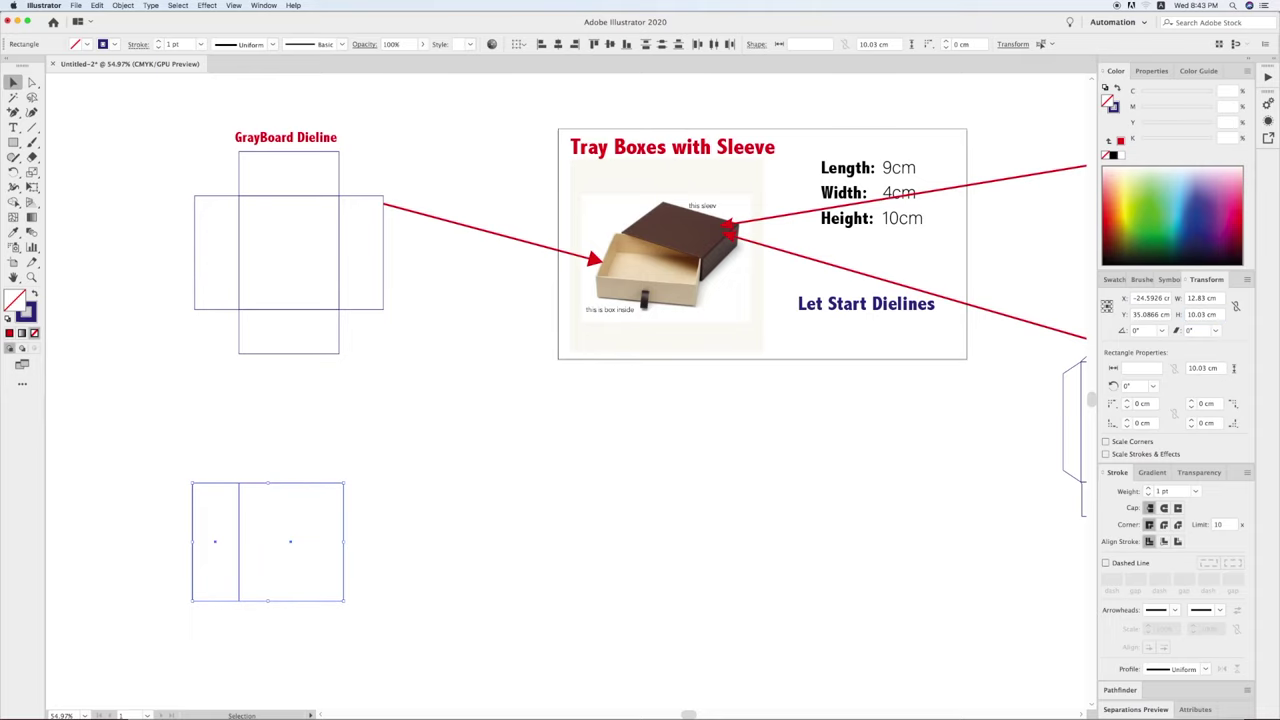
pyautogui.hotkey('ctrl', 'Up')
pyautogui.click(971, 560)
pyautogui.click(470, 492)
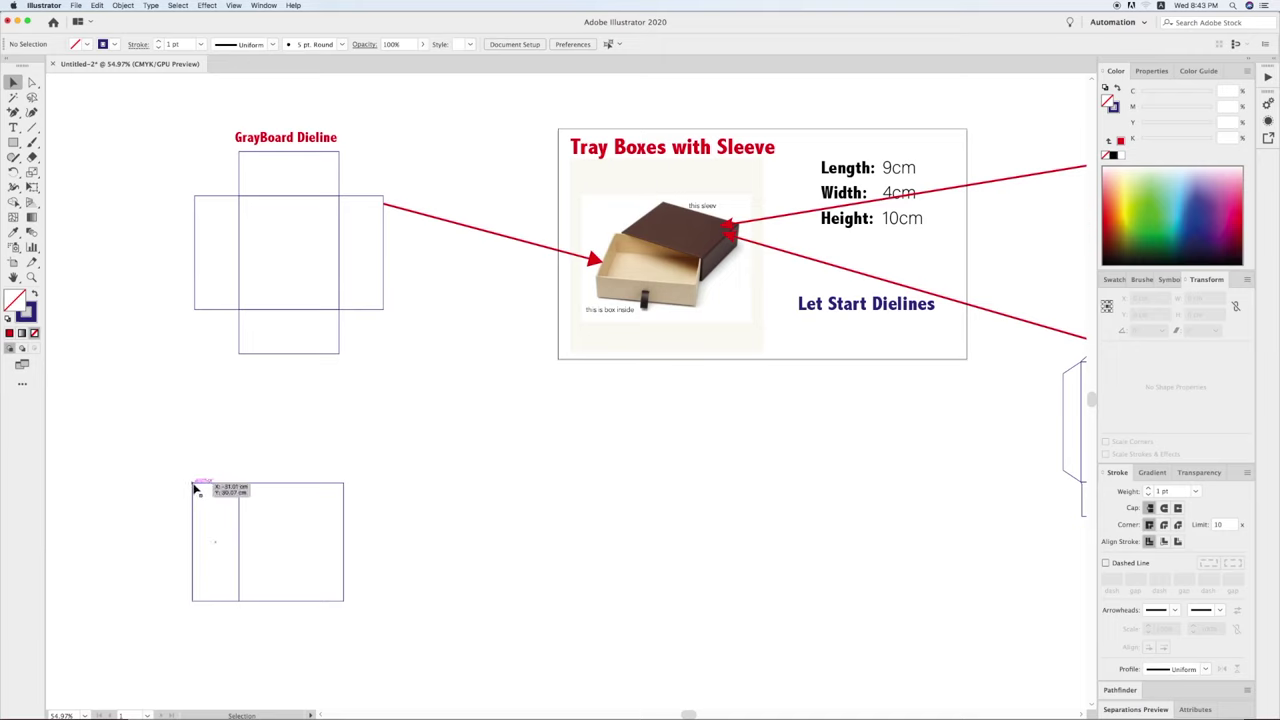
# Place a copy of the 3.95 cm side strip left of the first, then zoom in on the net.
pyautogui.moveTo(197, 486); pyautogui.dragTo(346, 487)
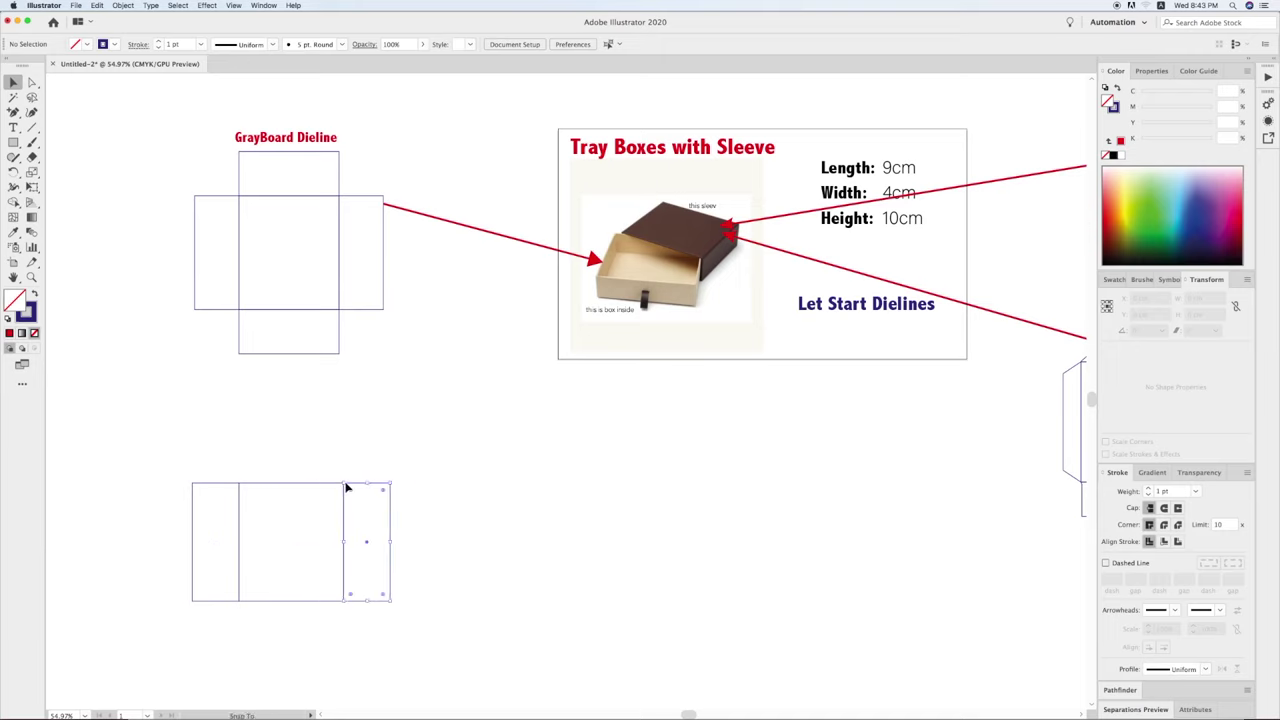
pyautogui.scroll(2, 330, 540)
pyautogui.hscroll(-2, 330, 540)
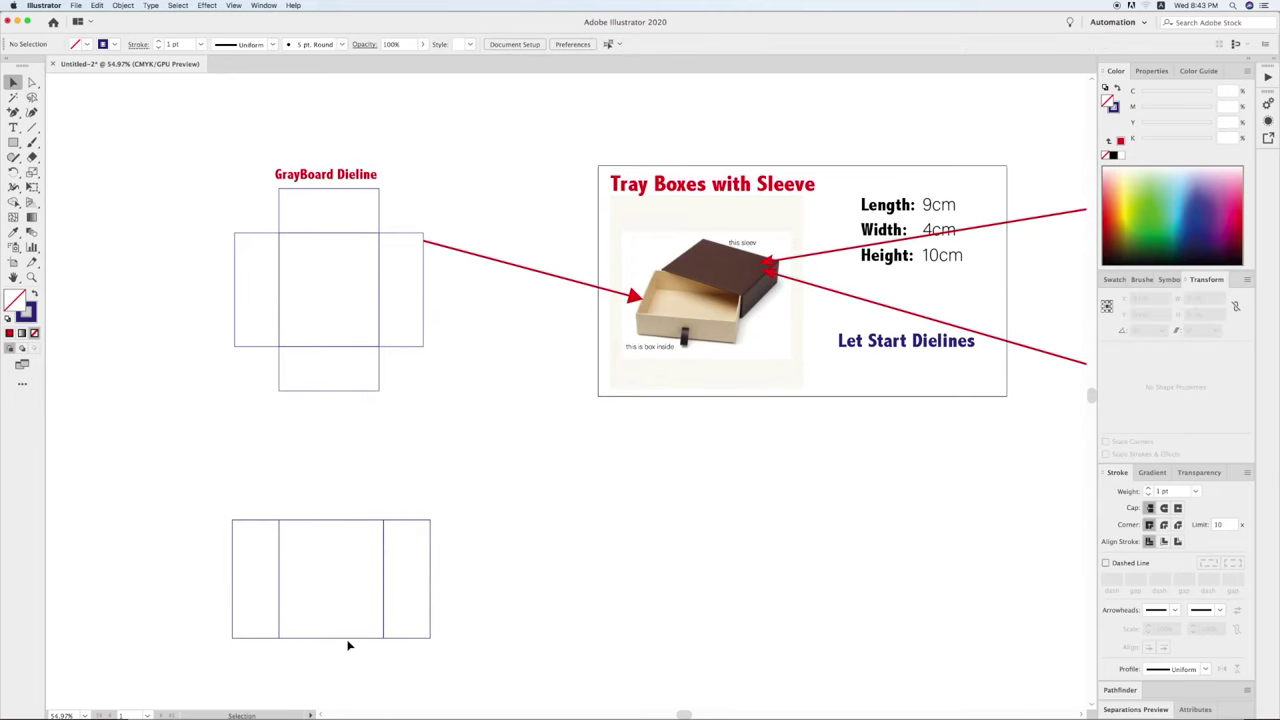
pyautogui.hotkey('ctrl', 'z')
pyautogui.click(300, 670)
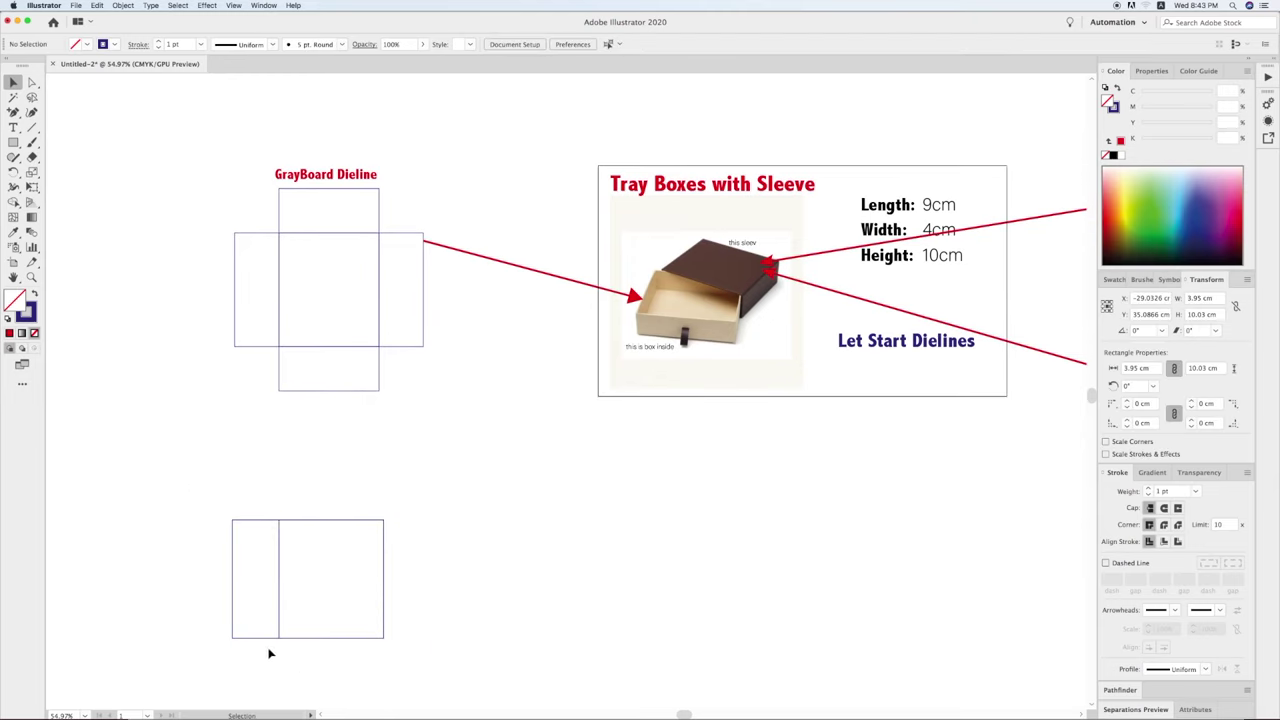
pyautogui.moveTo(277, 640)
pyautogui.mouseDown()
pyautogui.moveTo(214, 634)
pyautogui.moveTo(230, 637)
pyautogui.mouseUp()
pyautogui.click(134, 463)
pyautogui.moveTo(143, 480); pyautogui.dragTo(486, 686)
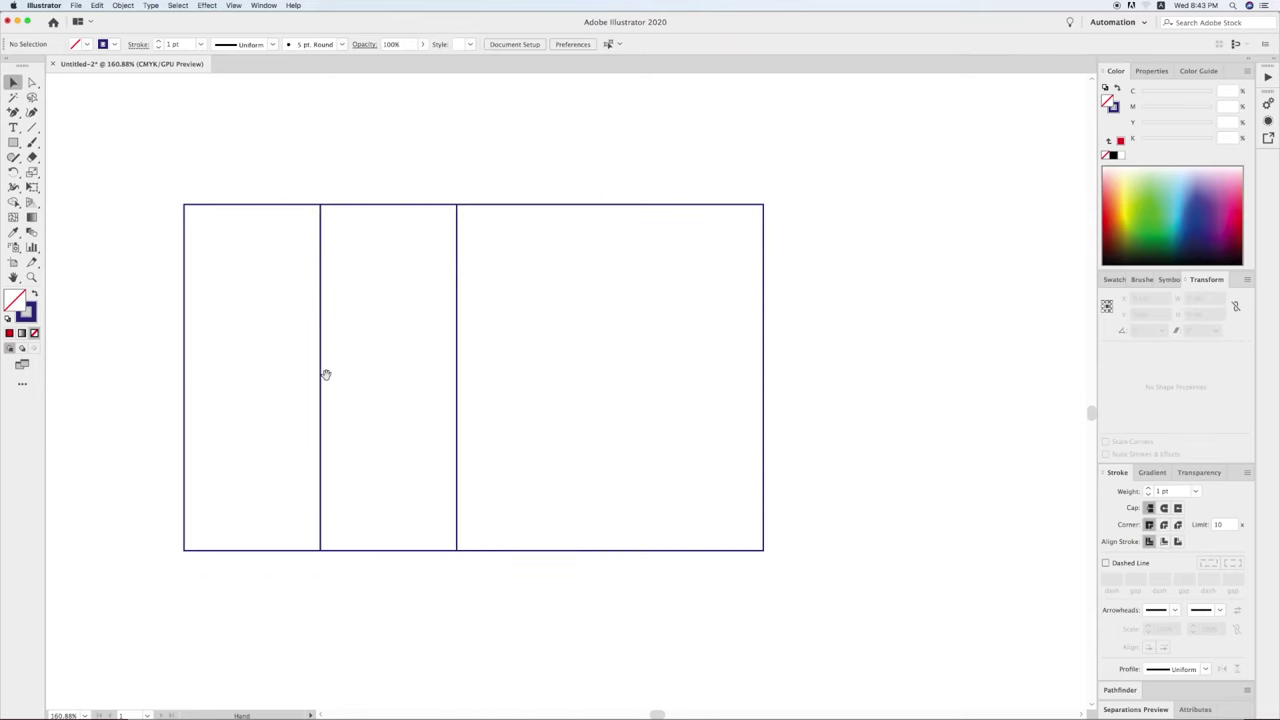
# Add anchor points along the leftmost strip's top edge and select them.
pyautogui.moveTo(263, 190); pyautogui.dragTo(307, 318)
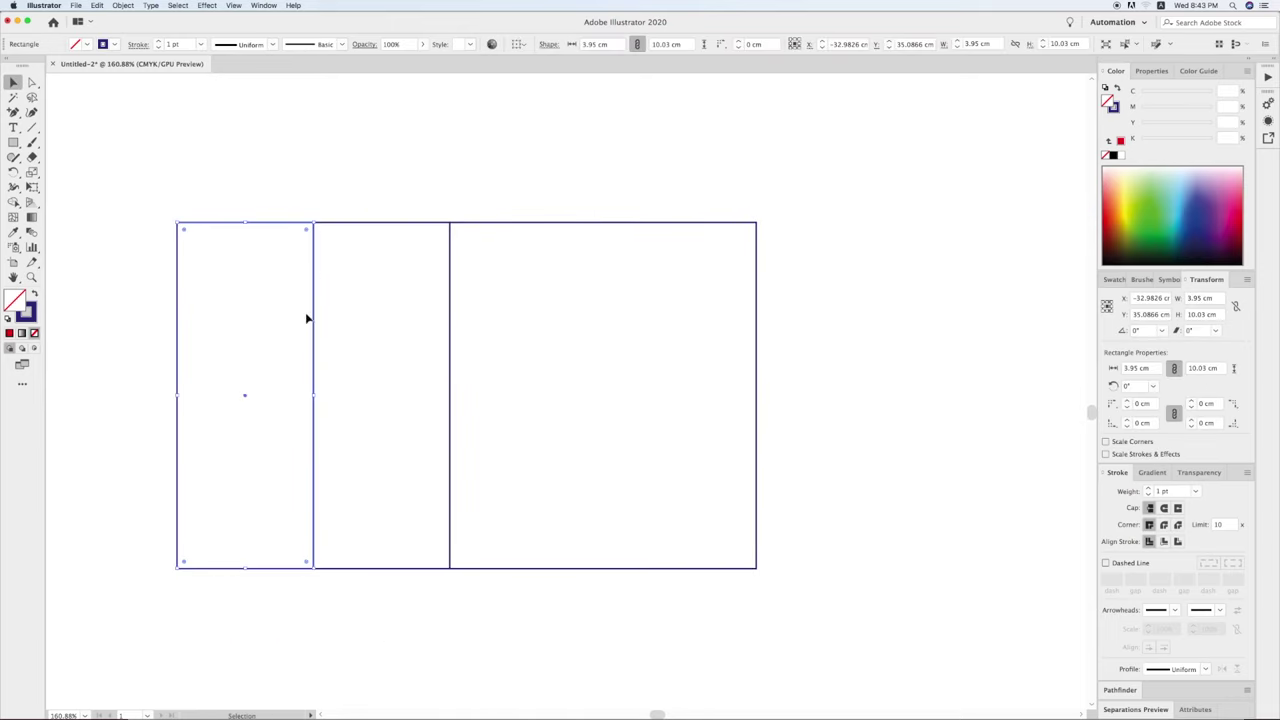
pyautogui.click(270, 214)
pyautogui.moveTo(238, 215); pyautogui.dragTo(250, 232)
pyautogui.press('p')
pyautogui.click(306, 228)
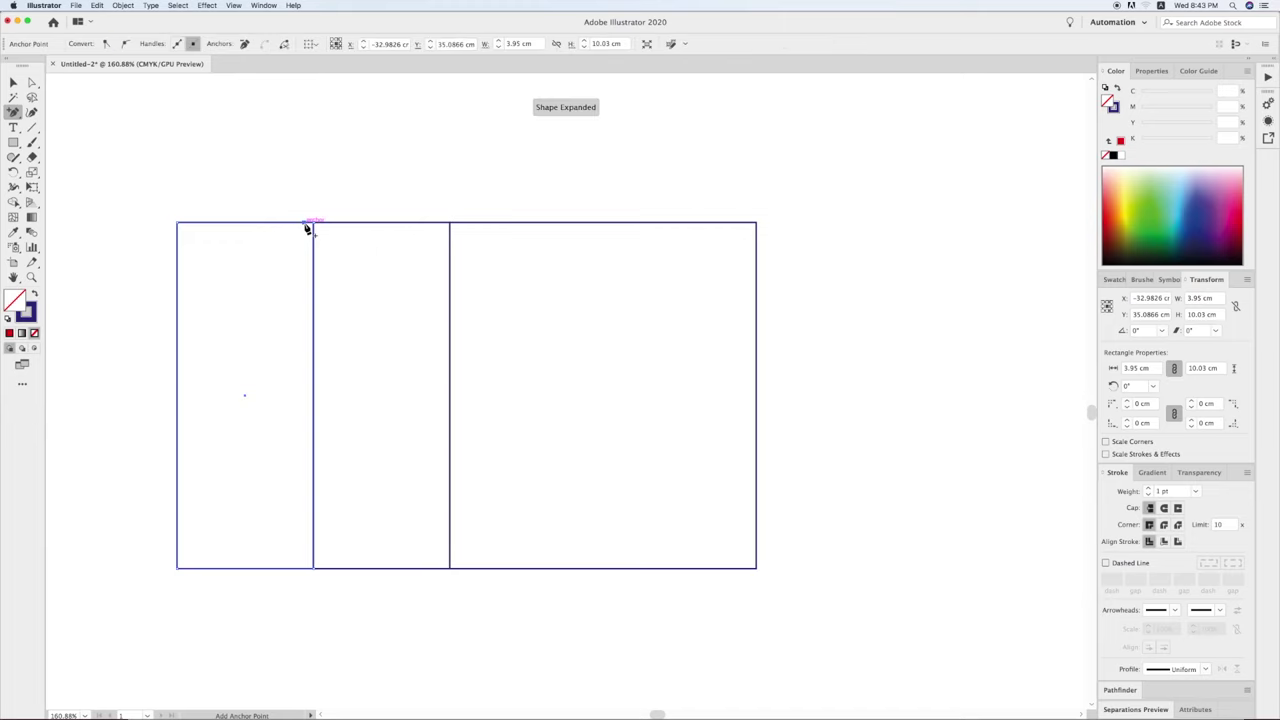
pyautogui.click(257, 203)
pyautogui.press('v')
pyautogui.click(566, 48)
pyautogui.press('Escape')
pyautogui.click(34, 82)
pyautogui.moveTo(143, 162)
pyautogui.mouseDown()
pyautogui.moveTo(297, 243)
pyautogui.moveTo(310, 236)
pyautogui.mouseUp()
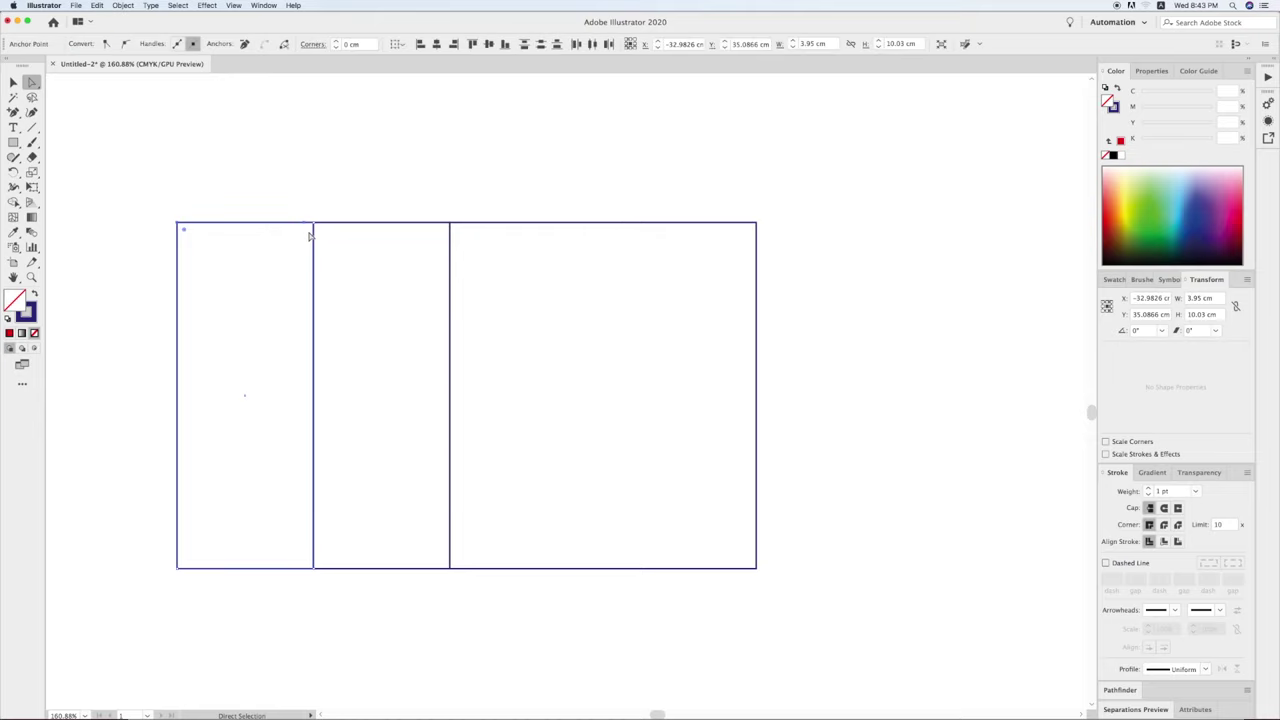
pyautogui.press('v')
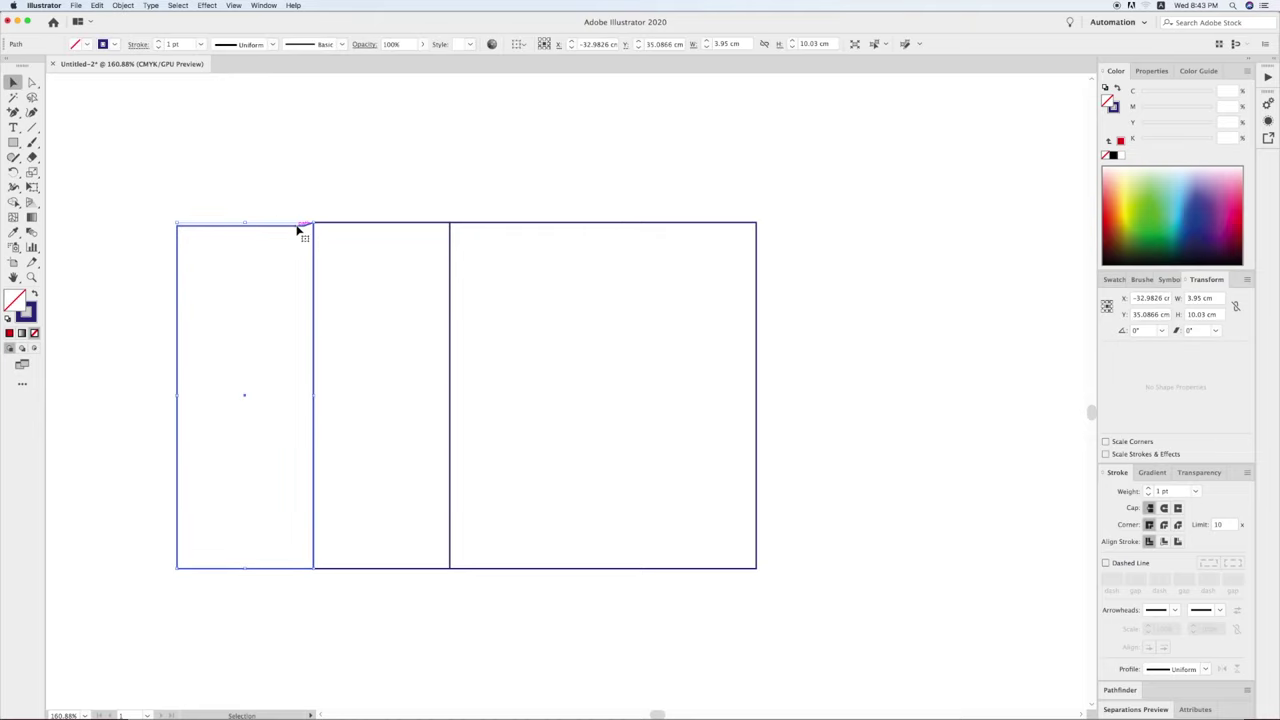
# Reflect the leftmost strip, then group and ungroup the shapes.
pyautogui.rightClick(244, 258)
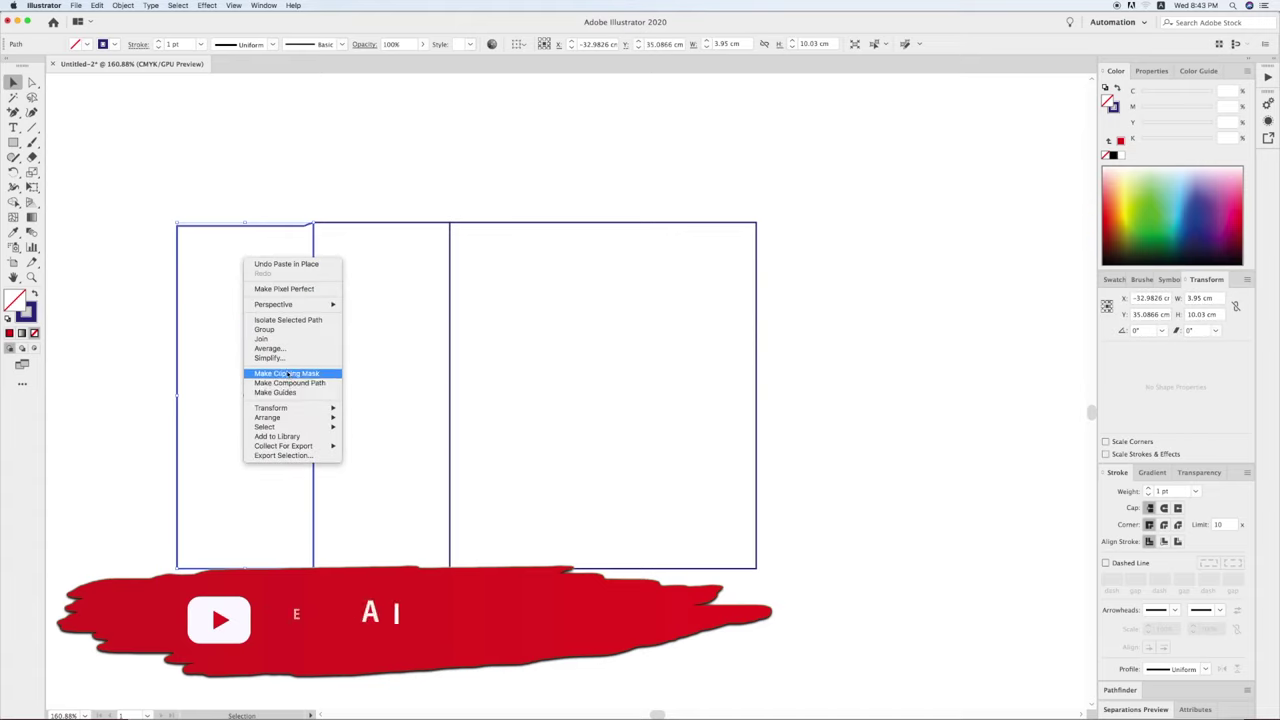
pyautogui.click(370, 443)
pyautogui.click(703, 449)
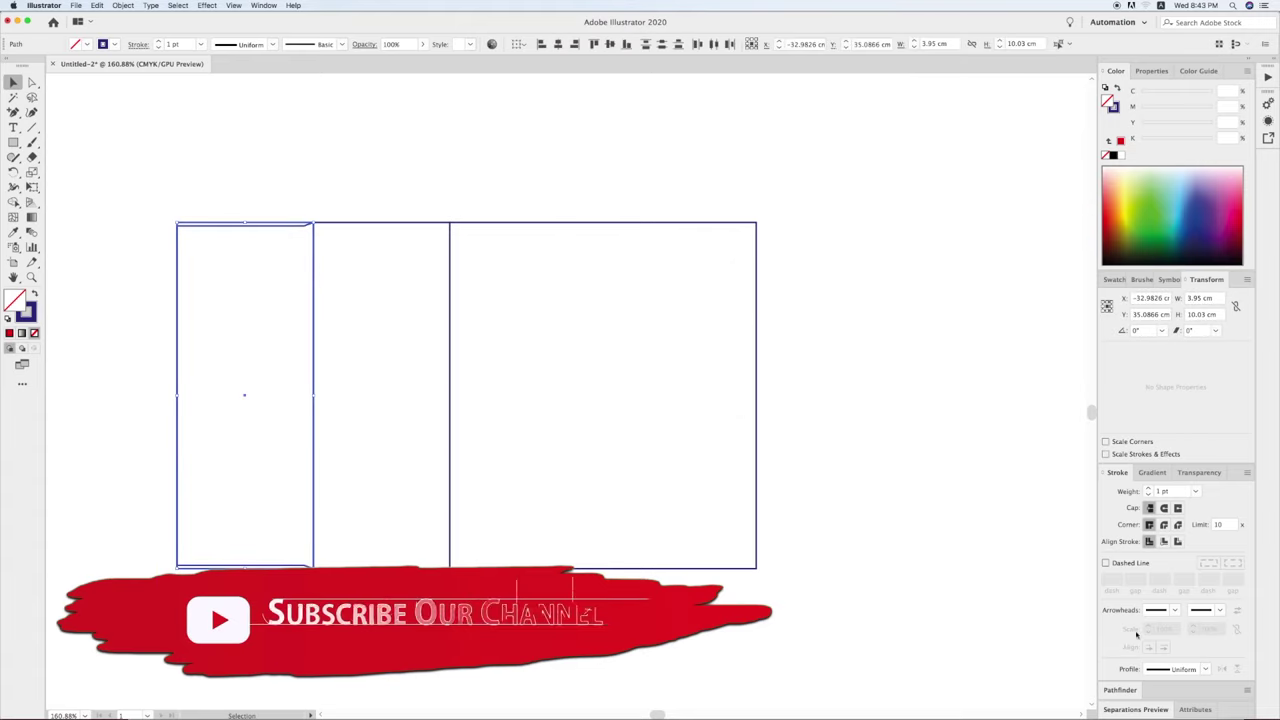
pyautogui.click(1120, 690)
pyautogui.hotkey('ctrl', 'g')
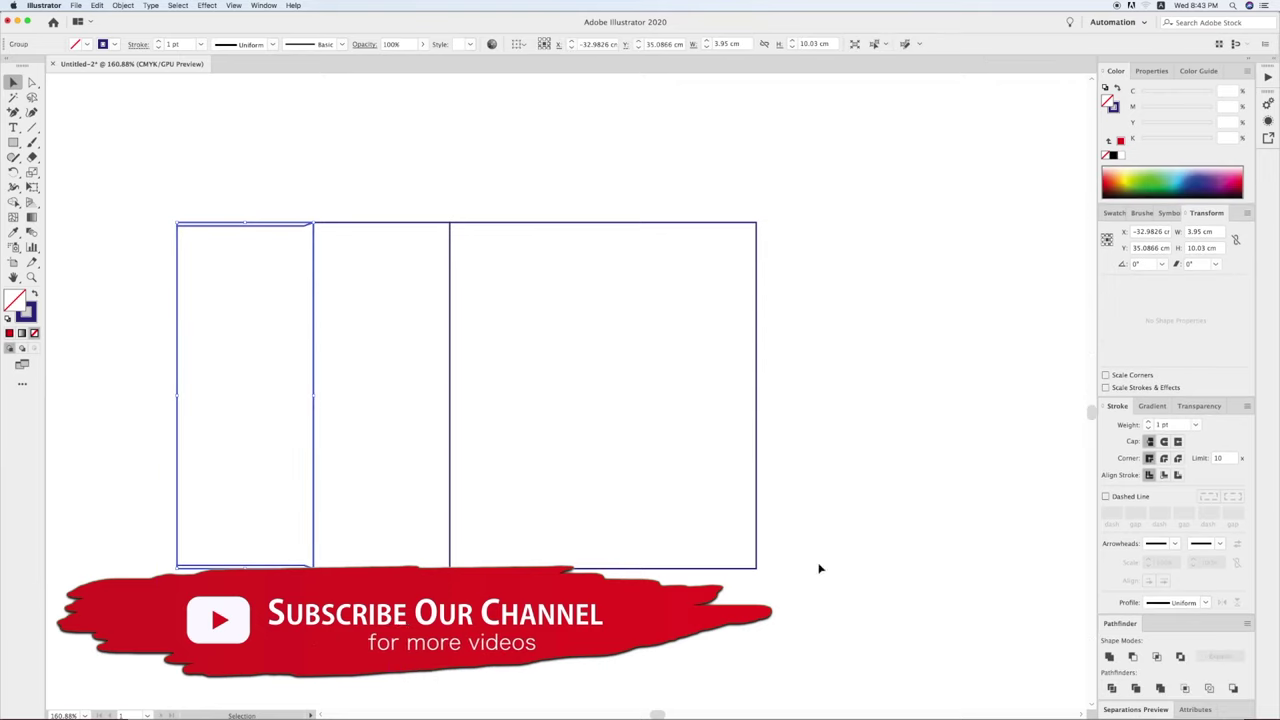
pyautogui.rightClick(294, 160)
pyautogui.click(330, 243)
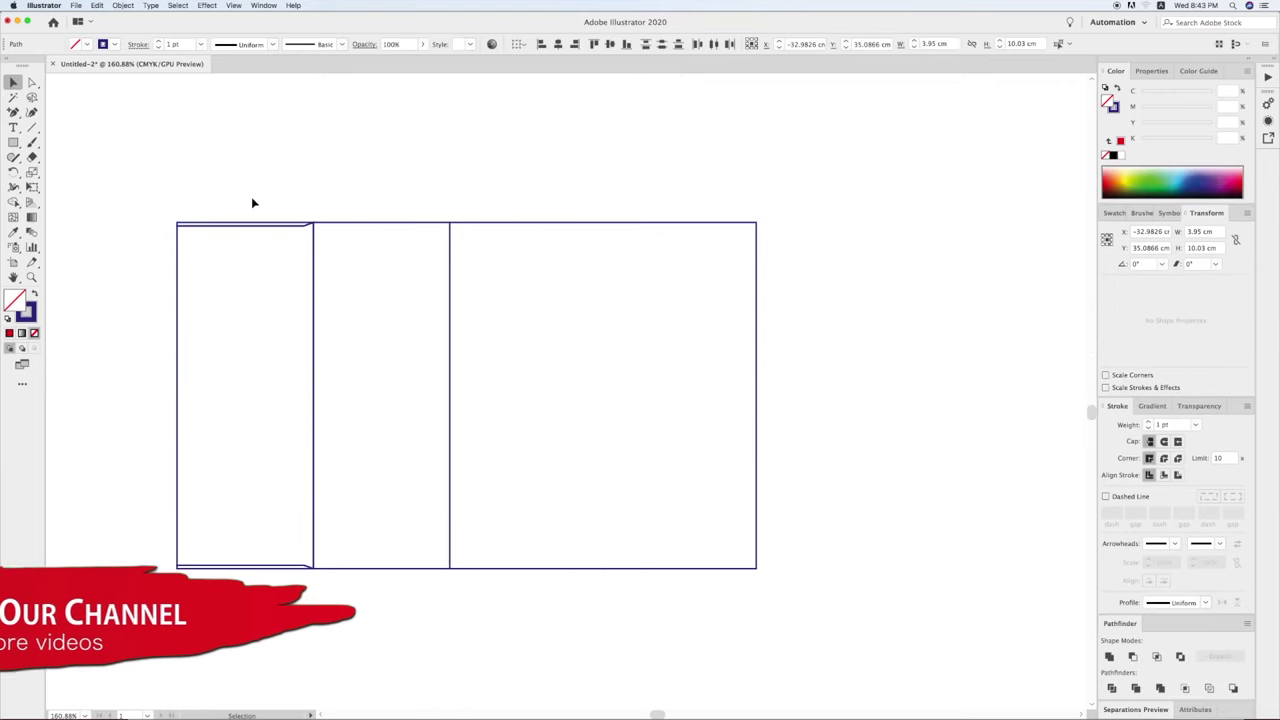
pyautogui.moveTo(257, 224); pyautogui.dragTo(287, 603)
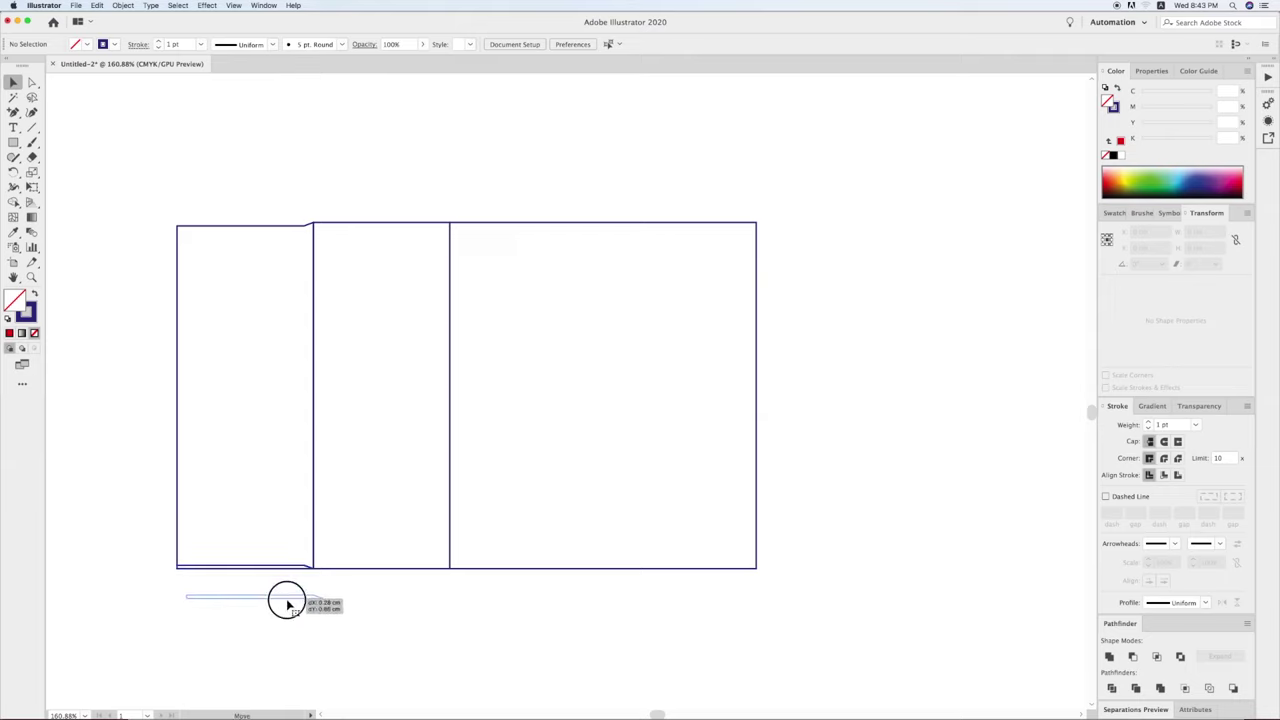
pyautogui.hotkey('ctrl', '-')
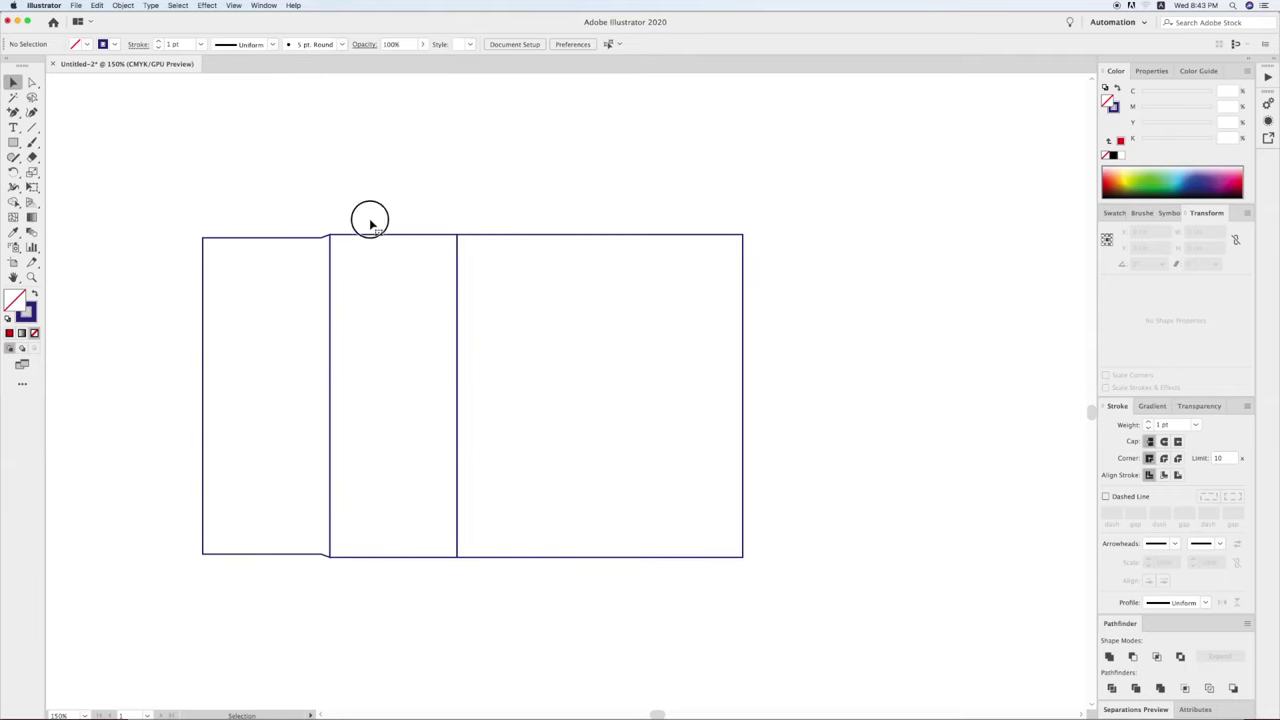
# Narrow the left end flap to 2.95 cm beside the 3.95 cm side panel.
pyautogui.click(370, 226)
pyautogui.click(1200, 231)
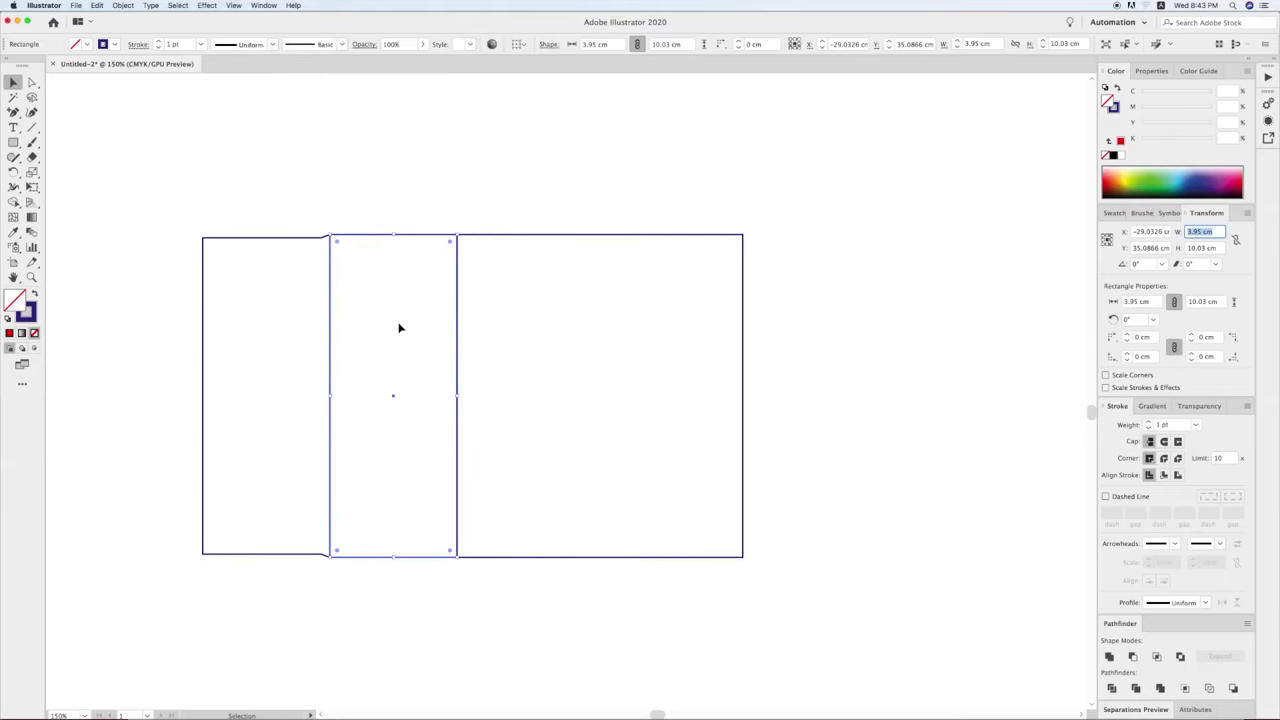
pyautogui.click(240, 237)
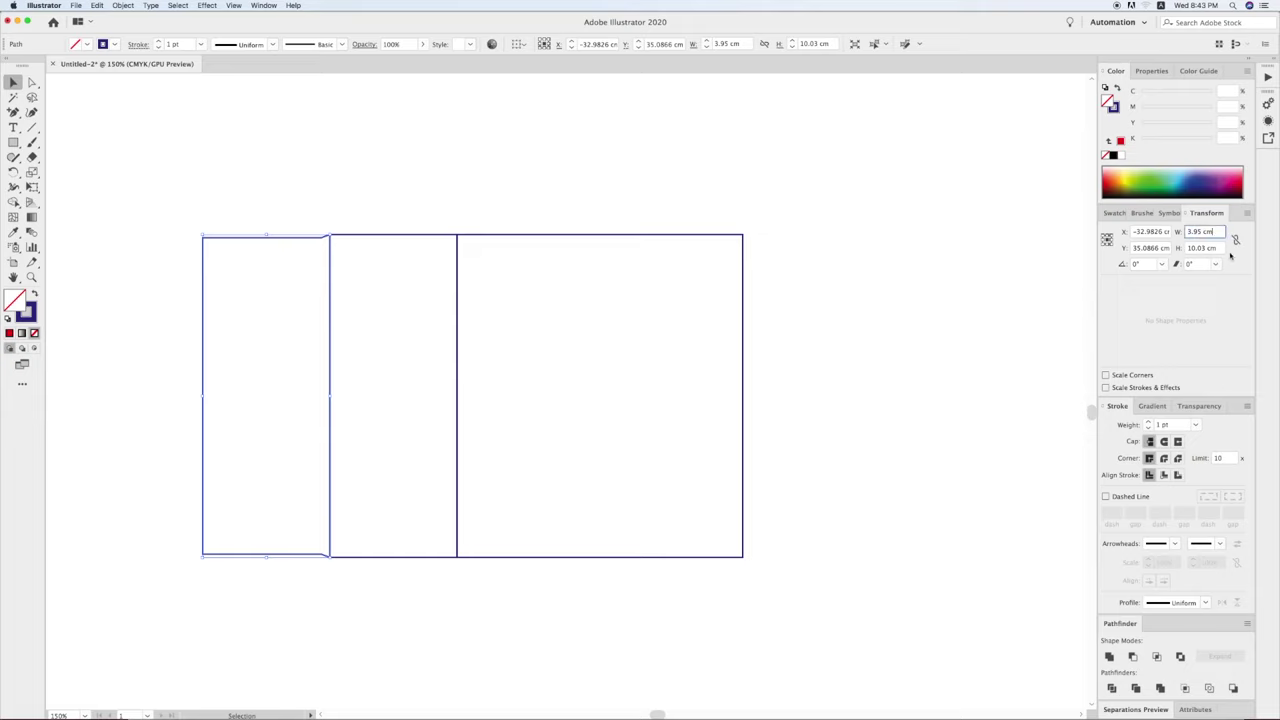
pyautogui.write('-1')
pyautogui.press('Return')
pyautogui.press('Return')
pyautogui.click(822, 405)
pyautogui.hotkey('ctrl', '-')
pyautogui.moveTo(380, 290); pyautogui.dragTo(464, 294)
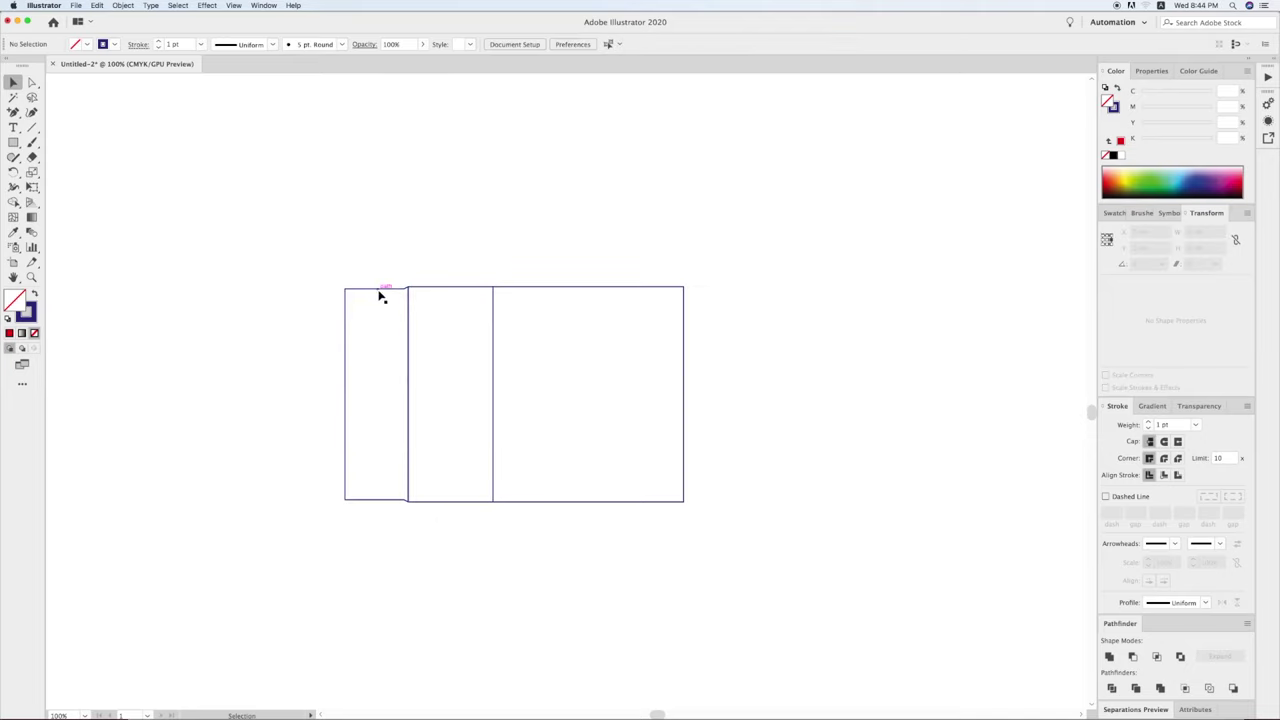
# Duplicate the left flap and side panel to the right and reflect the copies vertically.
pyautogui.hotkey('ctrl', 'z')
pyautogui.moveTo(386, 286); pyautogui.dragTo(271, 289)
pyautogui.click(346, 374)
pyautogui.moveTo(349, 340); pyautogui.dragTo(688, 345)
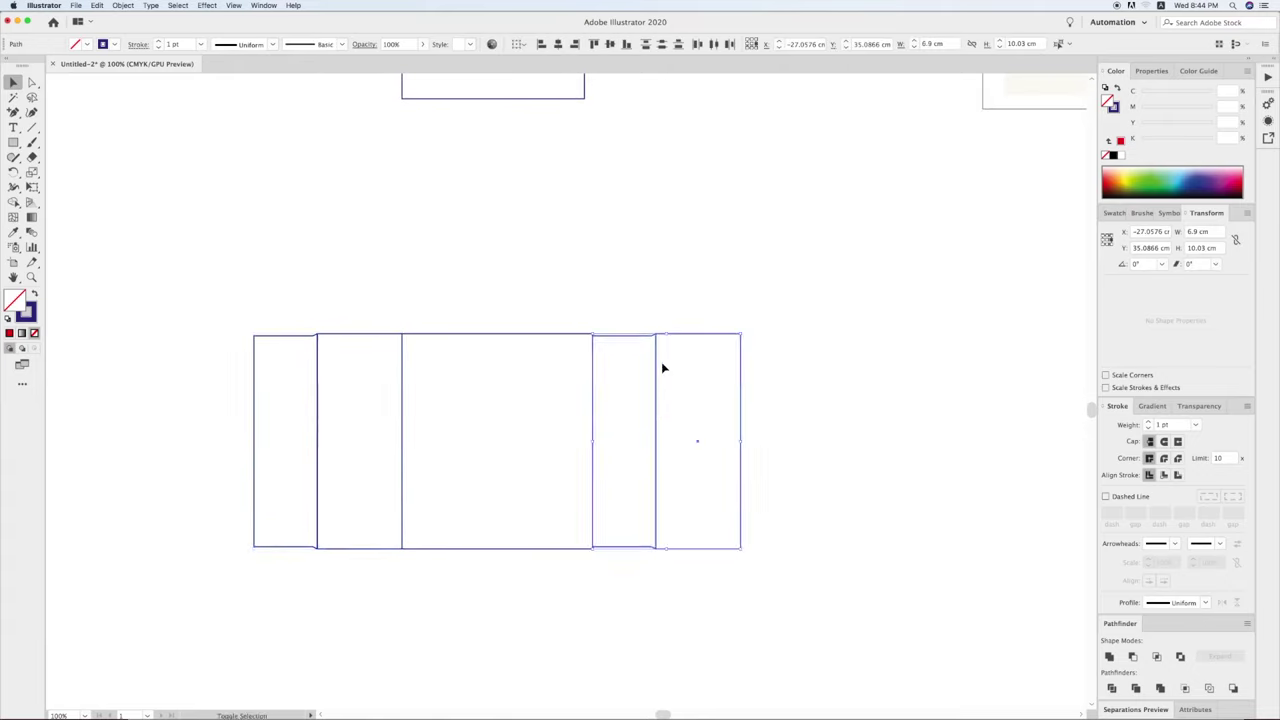
pyautogui.rightClick(662, 368)
pyautogui.moveTo(705, 507)
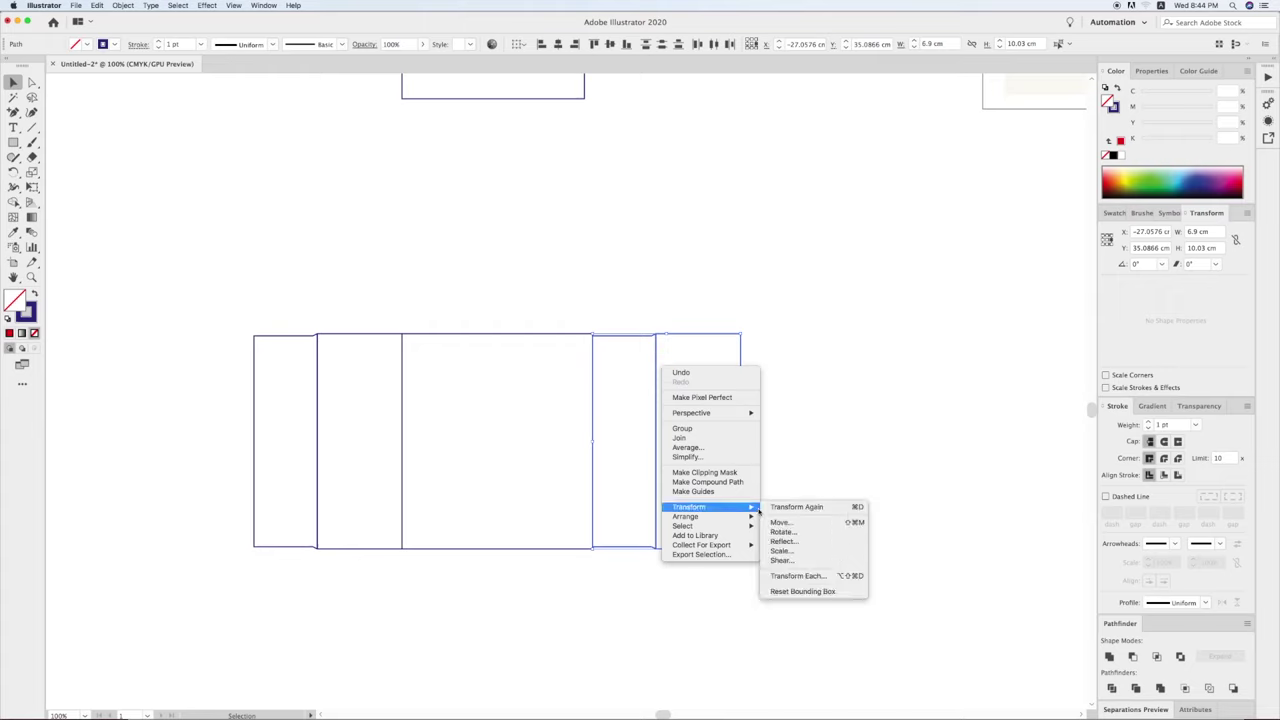
pyautogui.click(772, 537)
pyautogui.click(580, 319)
pyautogui.click(703, 449)
pyautogui.click(820, 497)
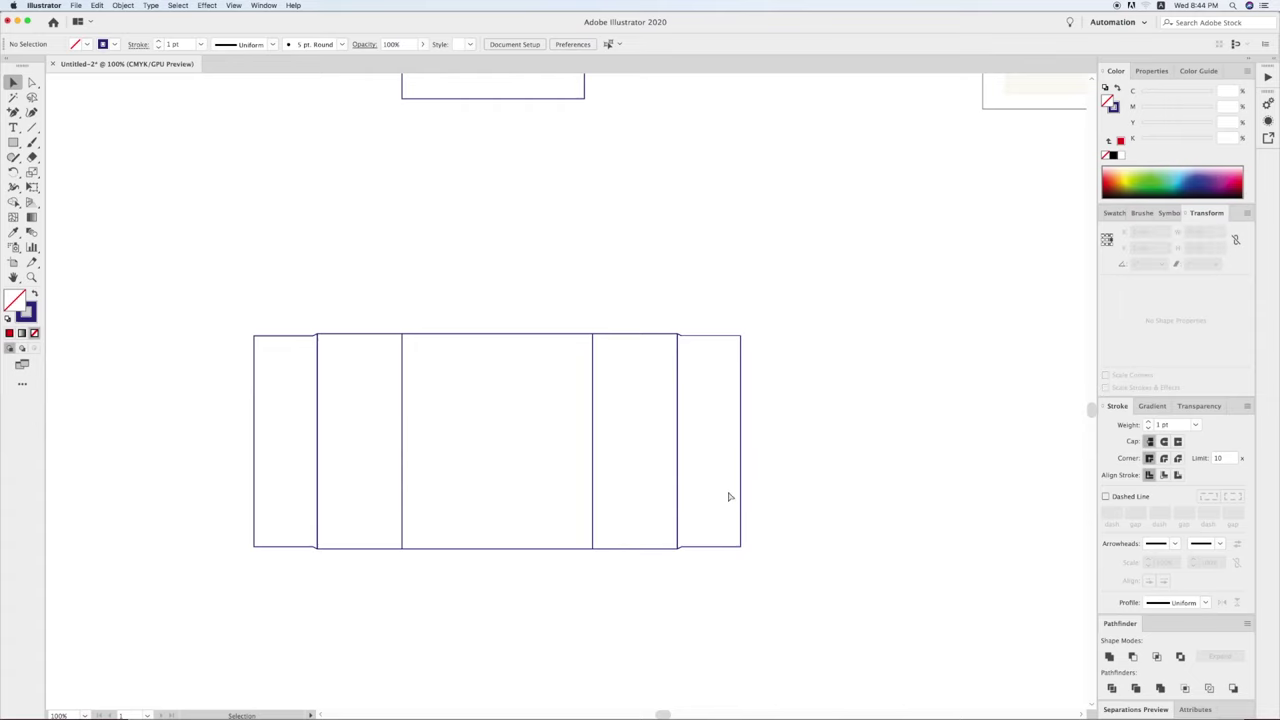
# Select the whole tray strip and move it down slightly.
pyautogui.press('super+minus')
pyautogui.moveTo(320, 325); pyautogui.dragTo(706, 546)
pyautogui.click(607, 503)
pyautogui.moveTo(320, 329); pyautogui.dragTo(714, 529)
pyautogui.moveTo(624, 498); pyautogui.dragTo(629, 532)
pyautogui.click(654, 597)
pyautogui.scroll(2, 520, 551)
# Copy the base above it at 3.95 cm tall, then delete that short panel.
pyautogui.moveTo(540, 590); pyautogui.dragTo(540, 445)
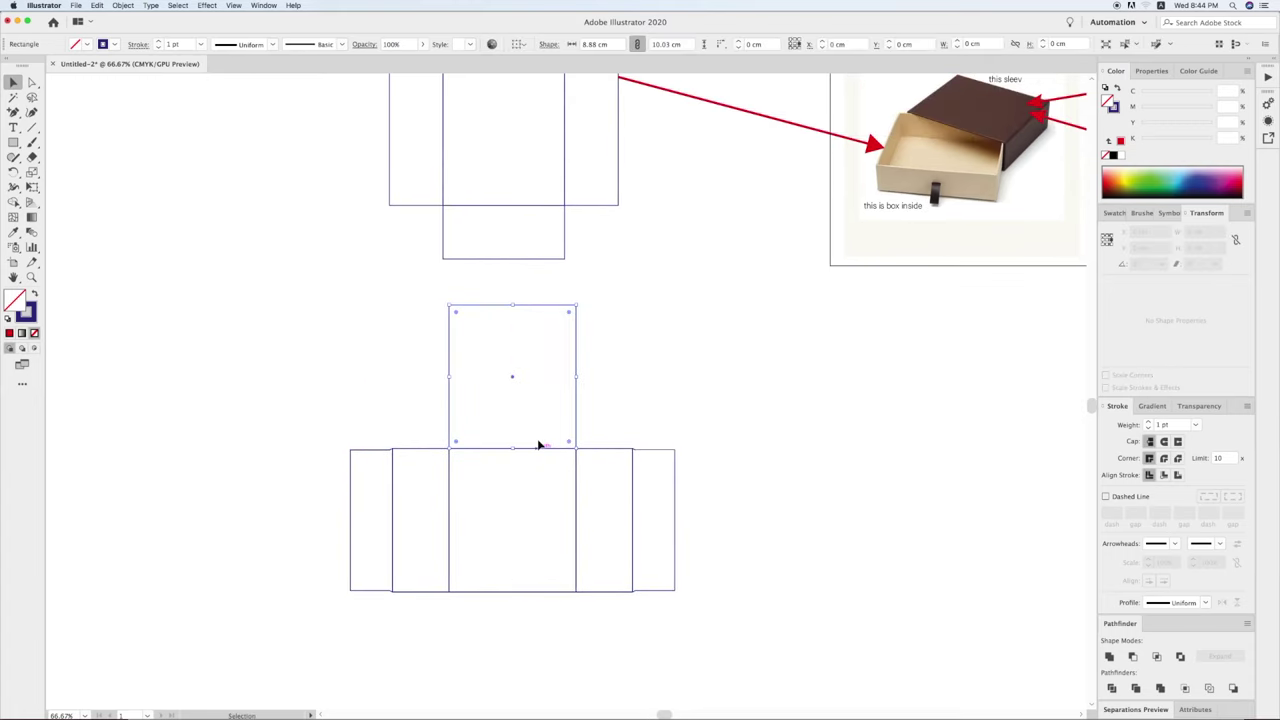
pyautogui.click(403, 449)
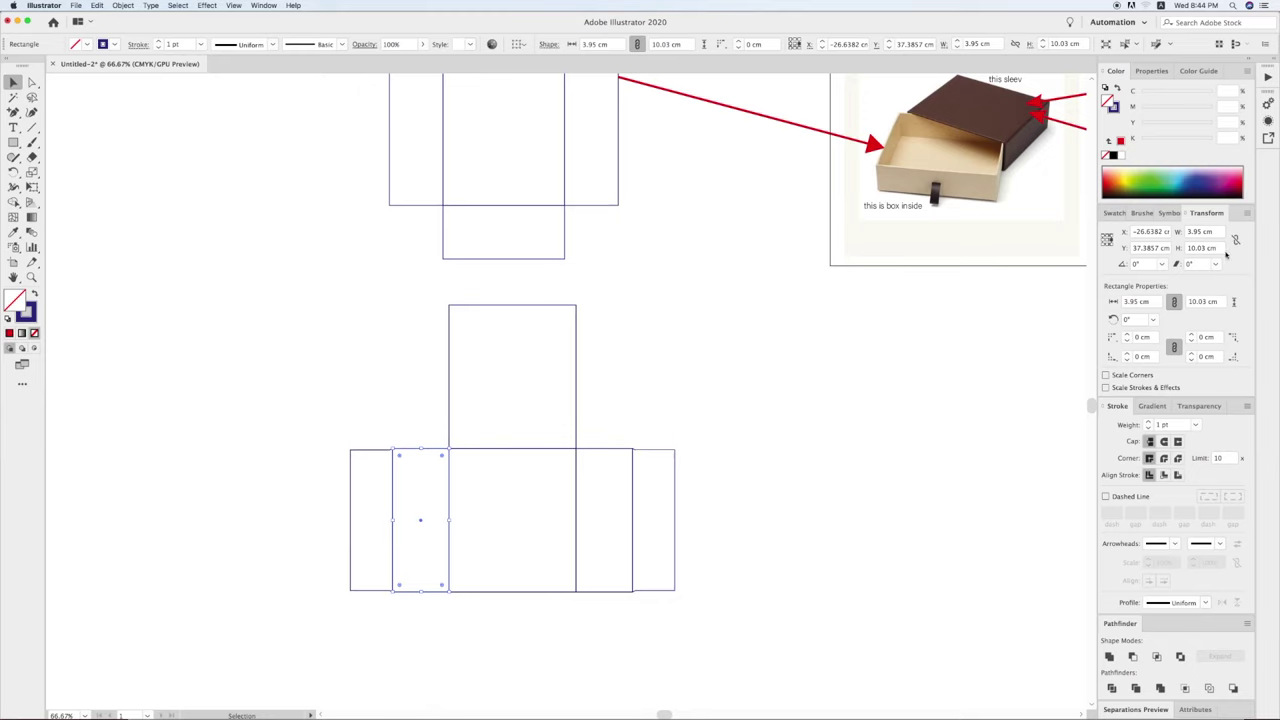
pyautogui.click(1175, 231)
pyautogui.click(483, 397)
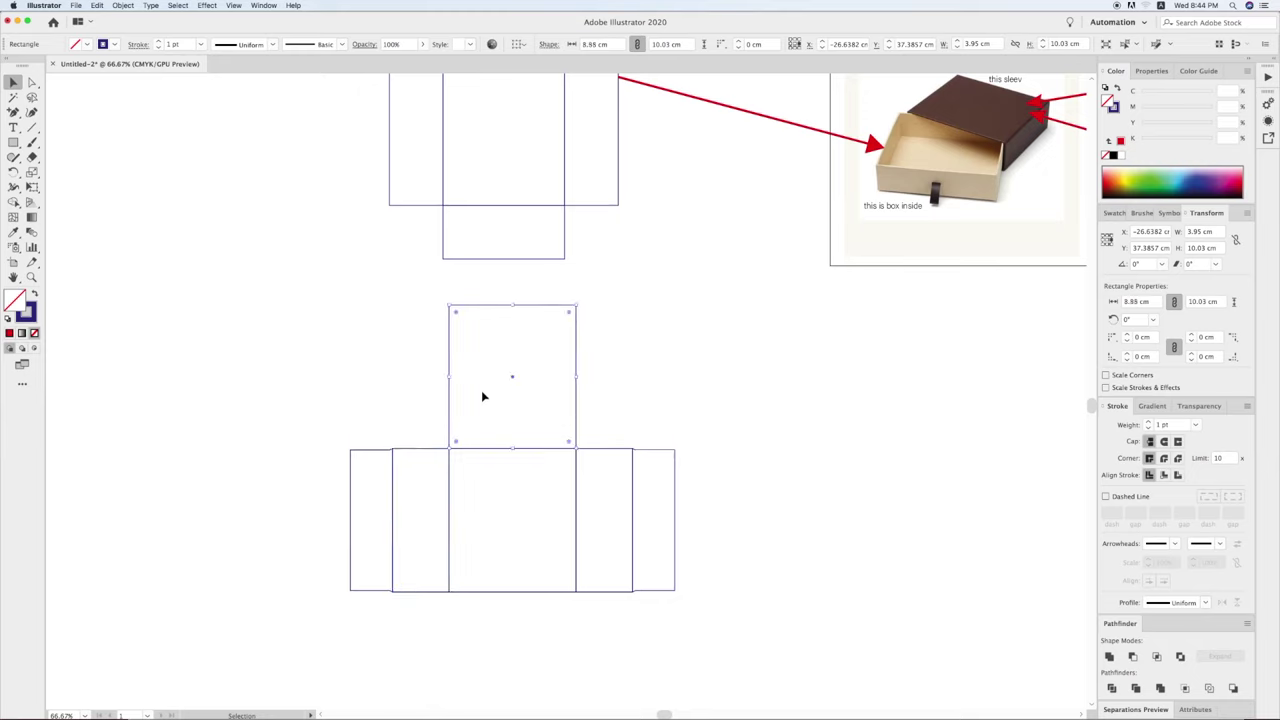
pyautogui.click(1210, 247)
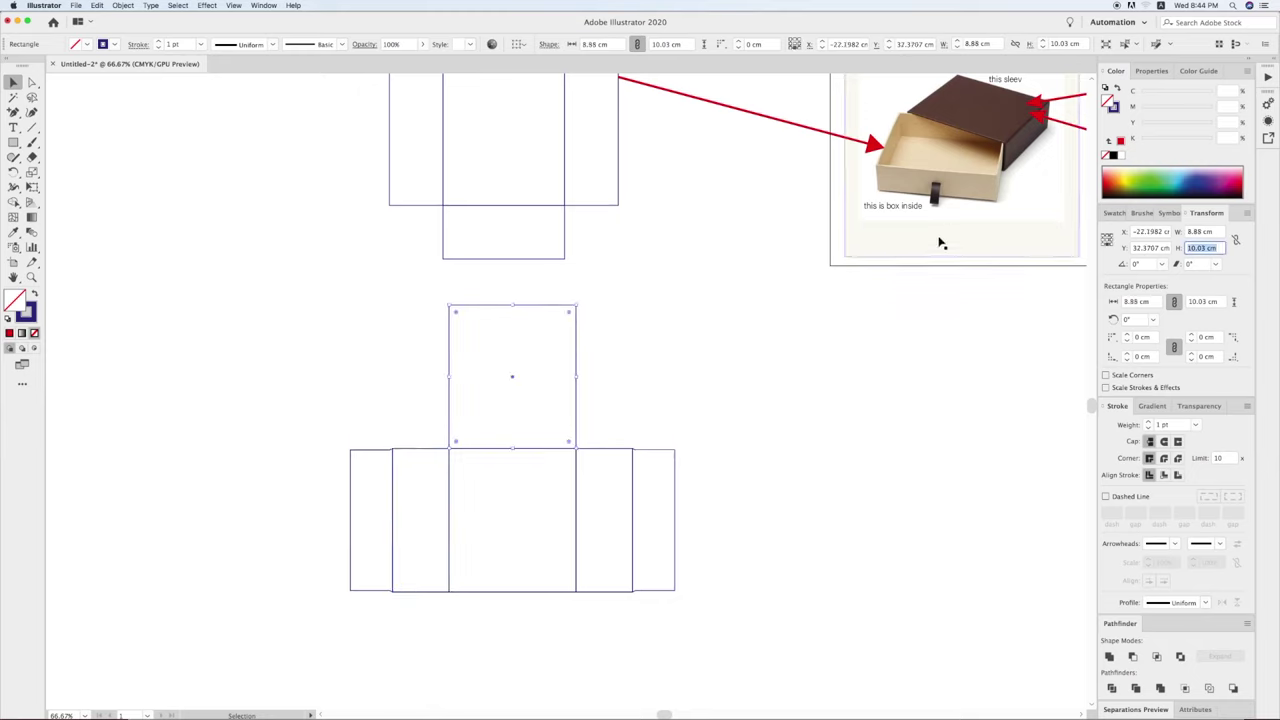
pyautogui.write('3.95')
pyautogui.press('Return')
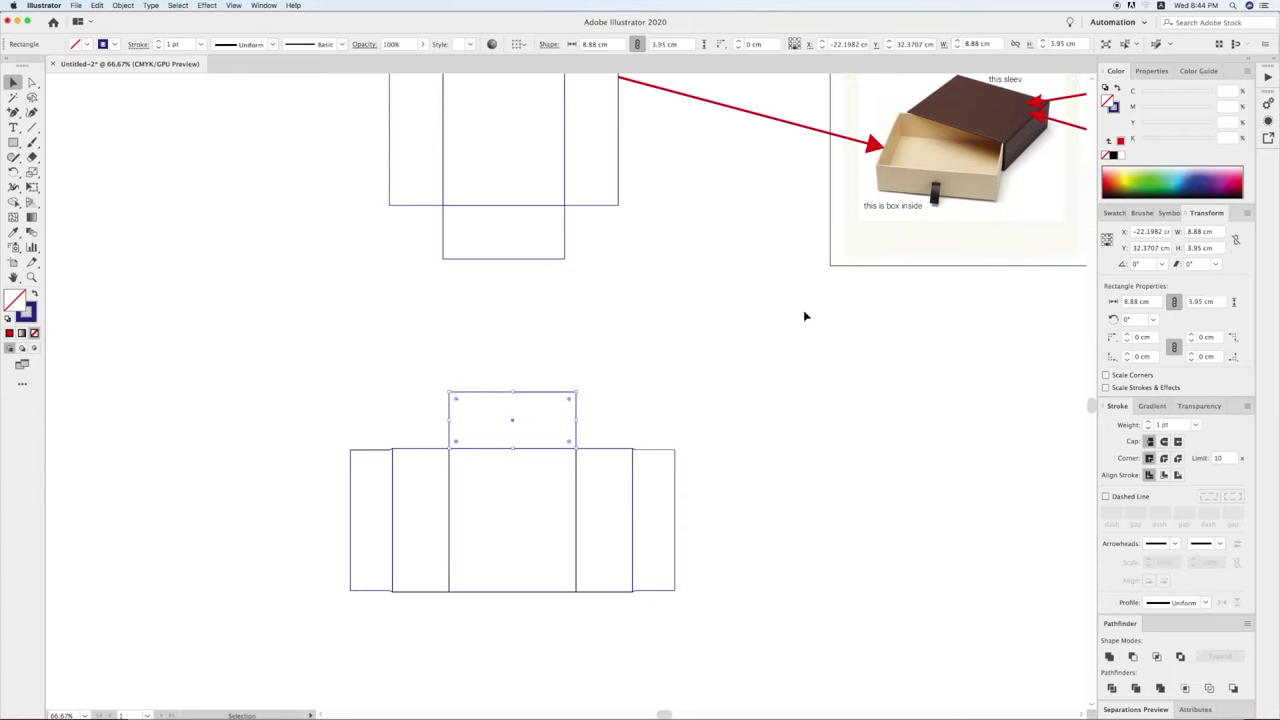
pyautogui.click(423, 457)
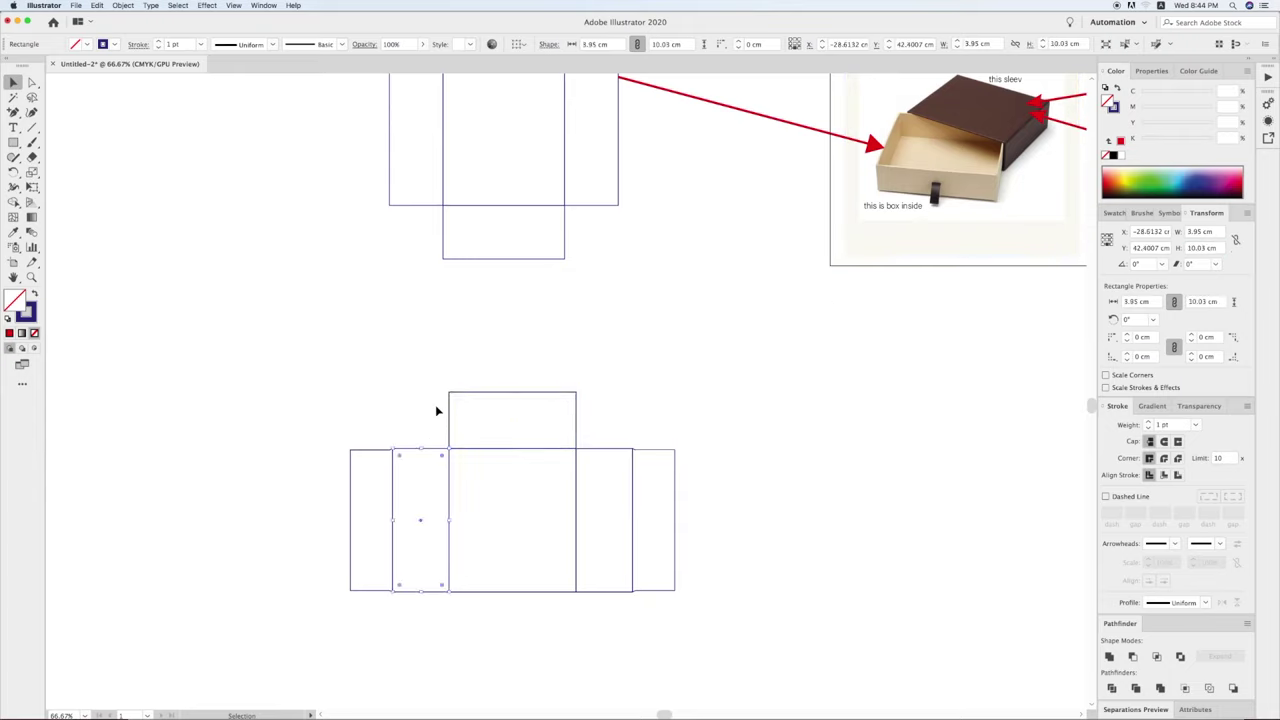
pyautogui.click(390, 440)
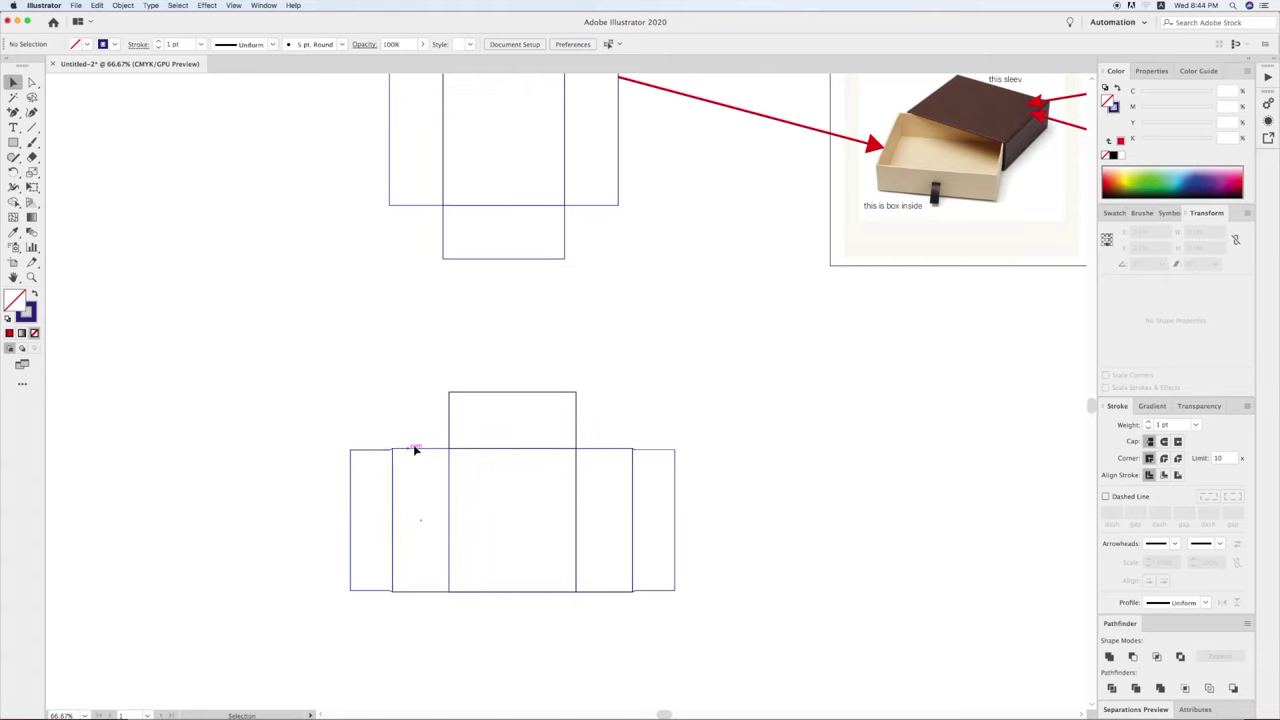
pyautogui.click(446, 418)
pyautogui.press('Delete')
# Duplicate the flap and side panel, rotate them horizontal, and snap them onto the base's top edge.
pyautogui.click(399, 481)
pyautogui.moveTo(420, 451)
pyautogui.mouseDown()
pyautogui.moveTo(565, 348)
pyautogui.moveTo(651, 457)
pyautogui.mouseUp()
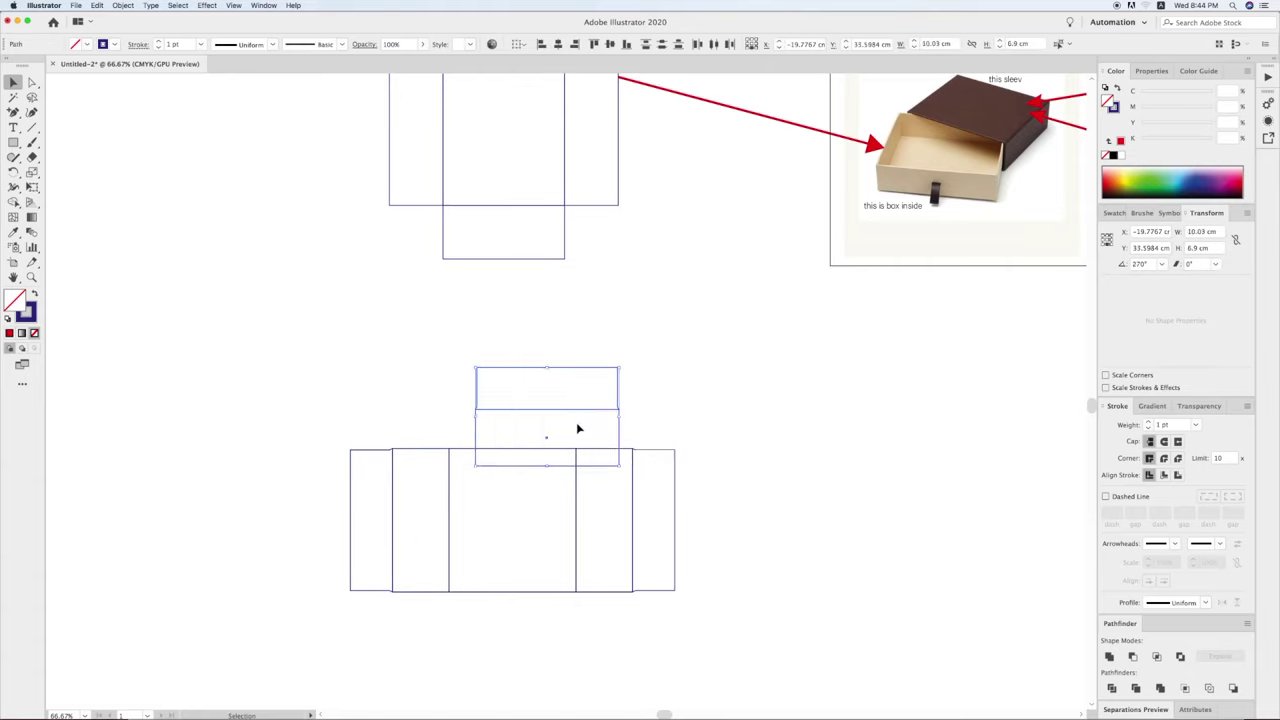
pyautogui.moveTo(571, 409); pyautogui.dragTo(557, 389)
pyautogui.press('z')
pyautogui.moveTo(277, 277); pyautogui.dragTo(846, 651)
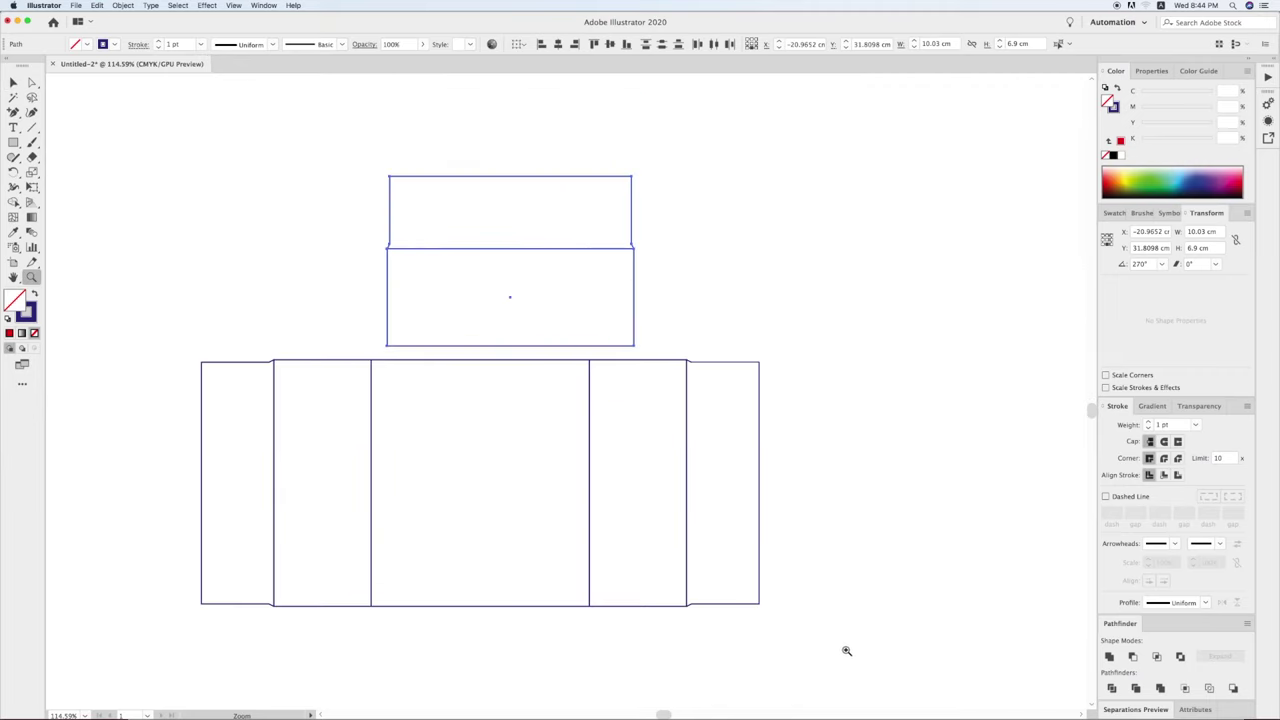
pyautogui.rightClick(592, 322)
pyautogui.press('Escape')
pyautogui.press('v')
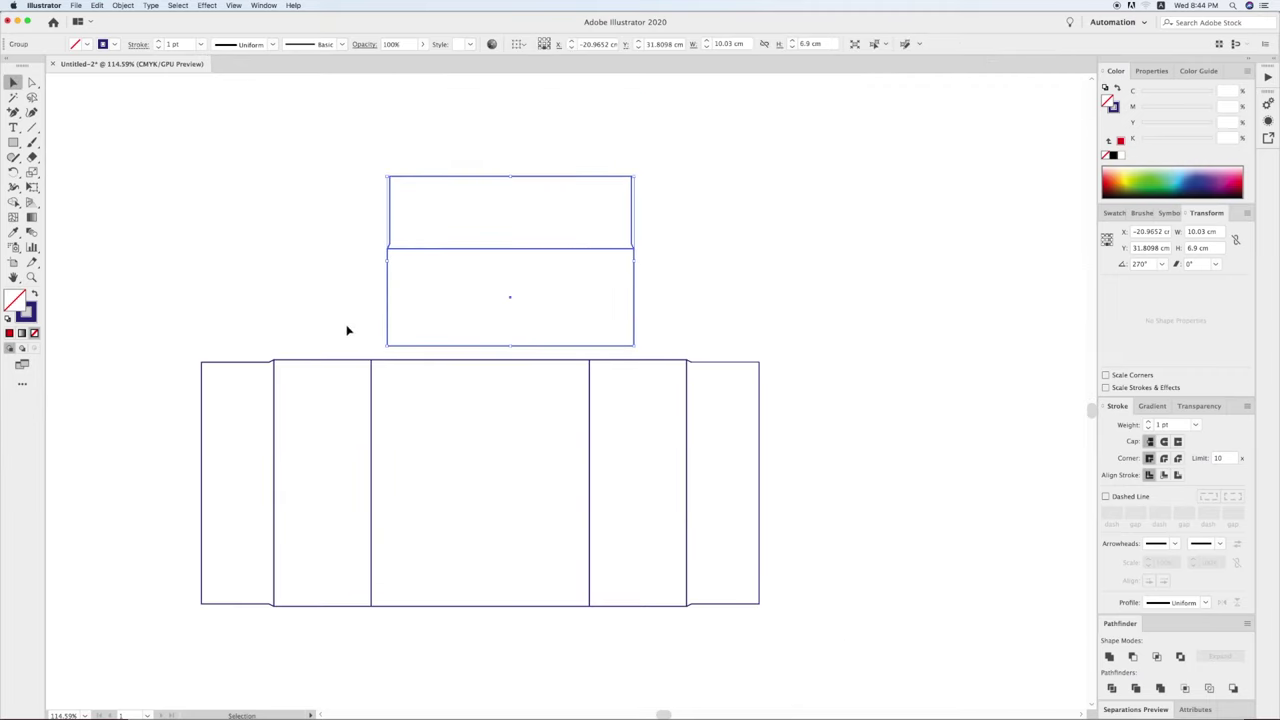
pyautogui.click(384, 350)
pyautogui.moveTo(387, 346); pyautogui.dragTo(371, 359)
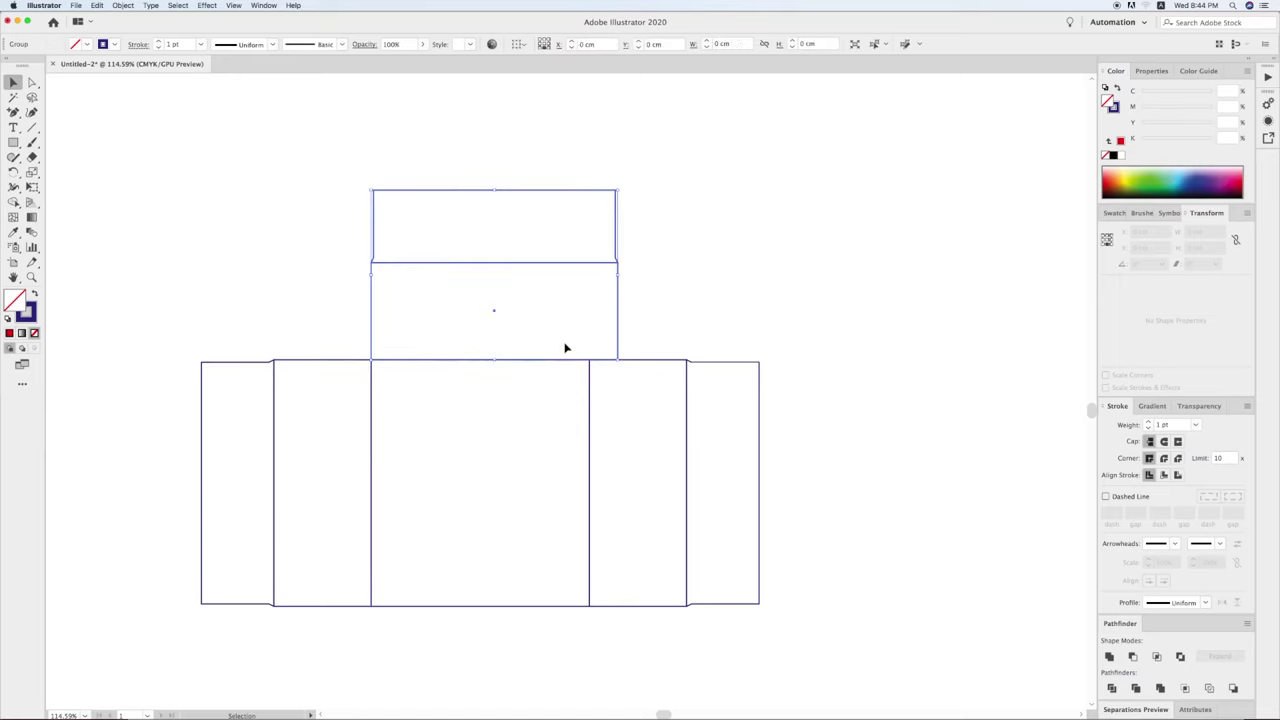
# Pull the top pair's right corners in to match the base width.
pyautogui.doubleClick(617, 309)
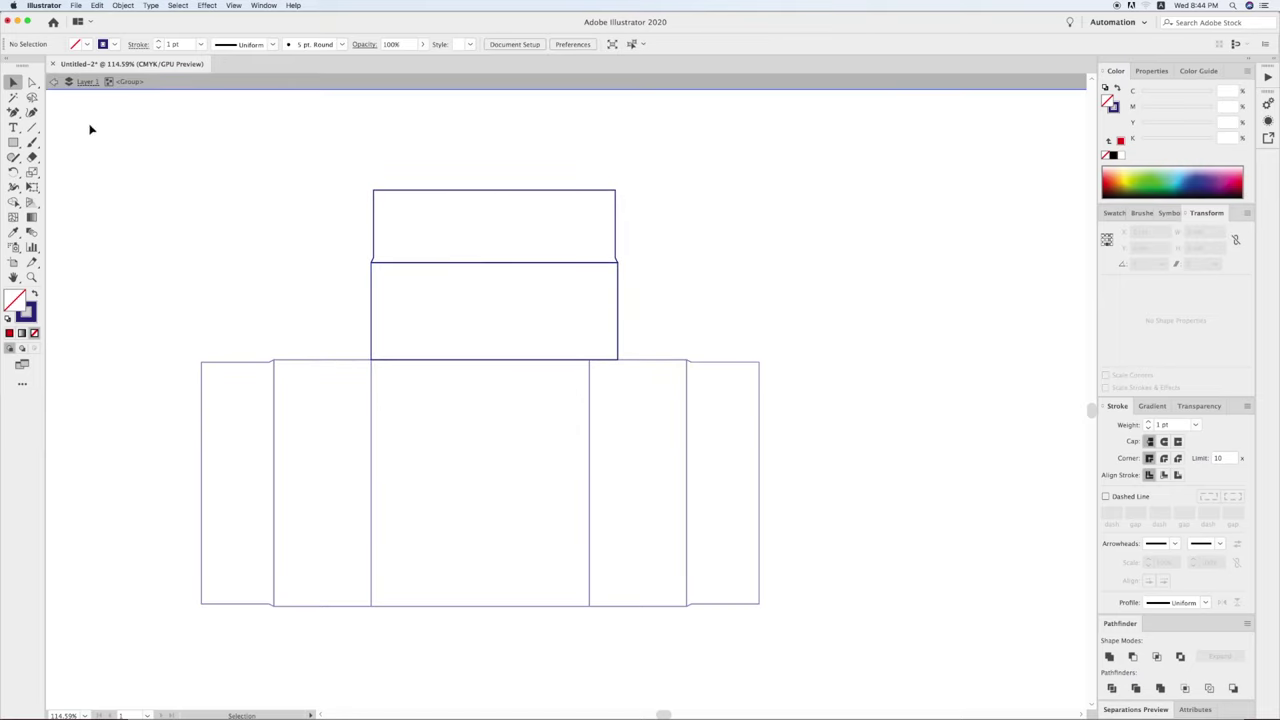
pyautogui.press('a')
pyautogui.click(617, 358)
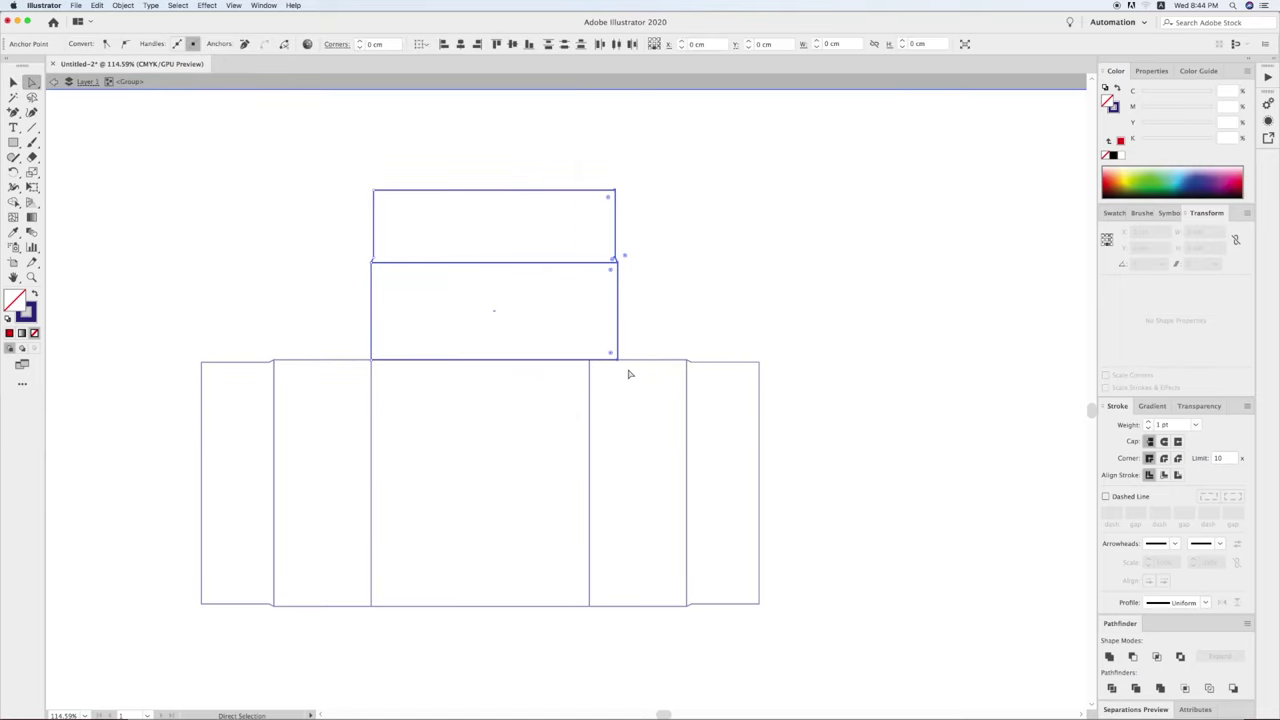
pyautogui.moveTo(621, 366); pyautogui.dragTo(589, 360)
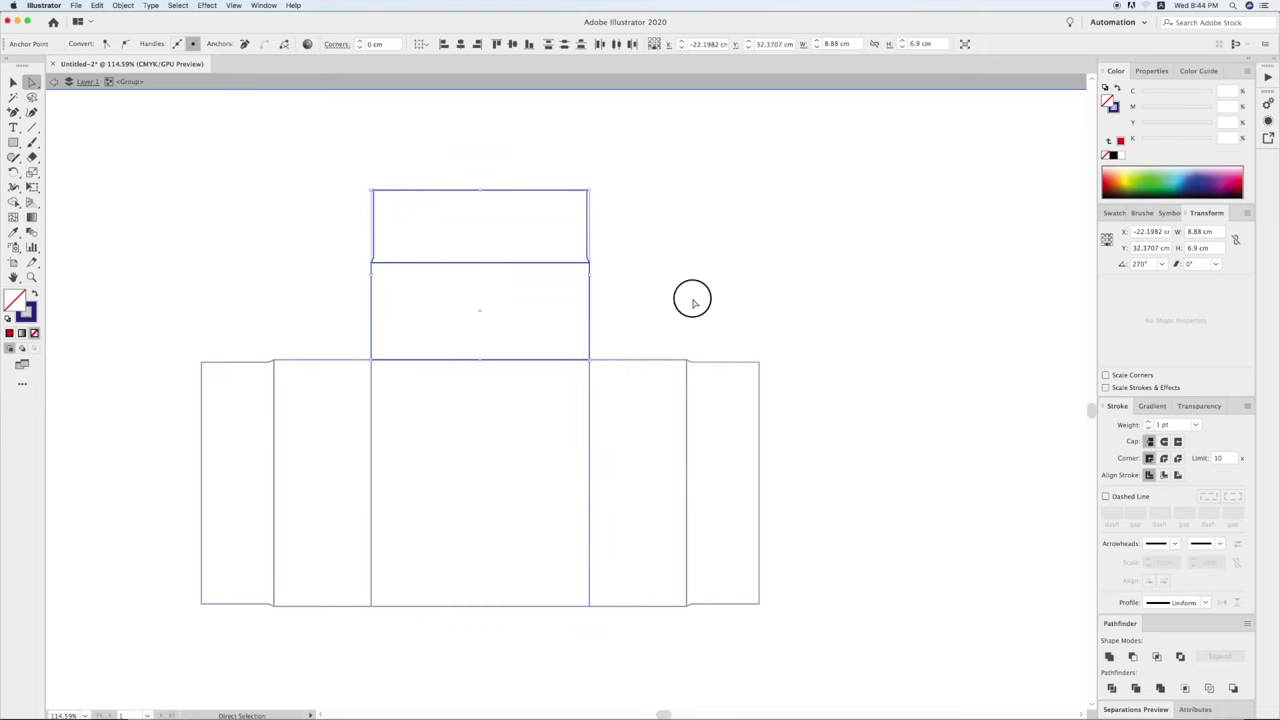
pyautogui.press('v')
pyautogui.press('Escape')
pyautogui.hotkey('ctrl', '-')
pyautogui.scroll(-2, 590, 265)
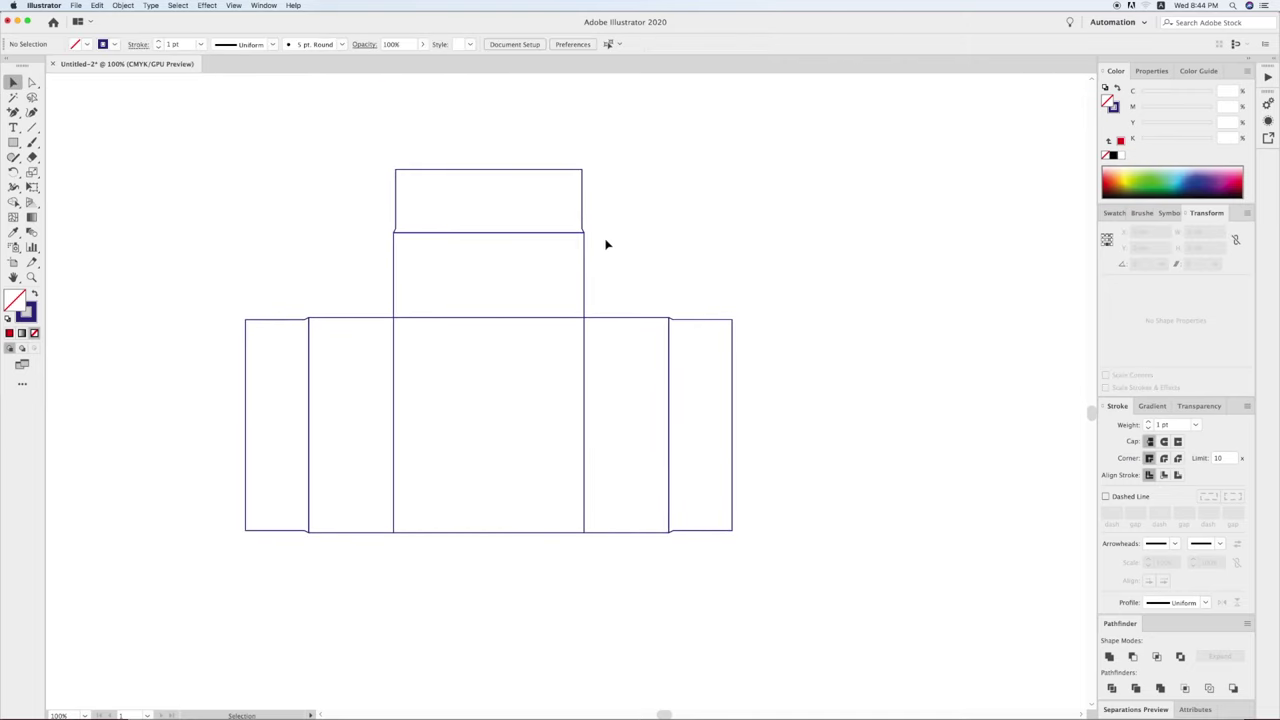
# Copy the top pair below the base and reflect it top to bottom.
pyautogui.click(585, 252)
pyautogui.rightClick(617, 249)
pyautogui.click(655, 332)
pyautogui.hotkey('ctrl', '-')
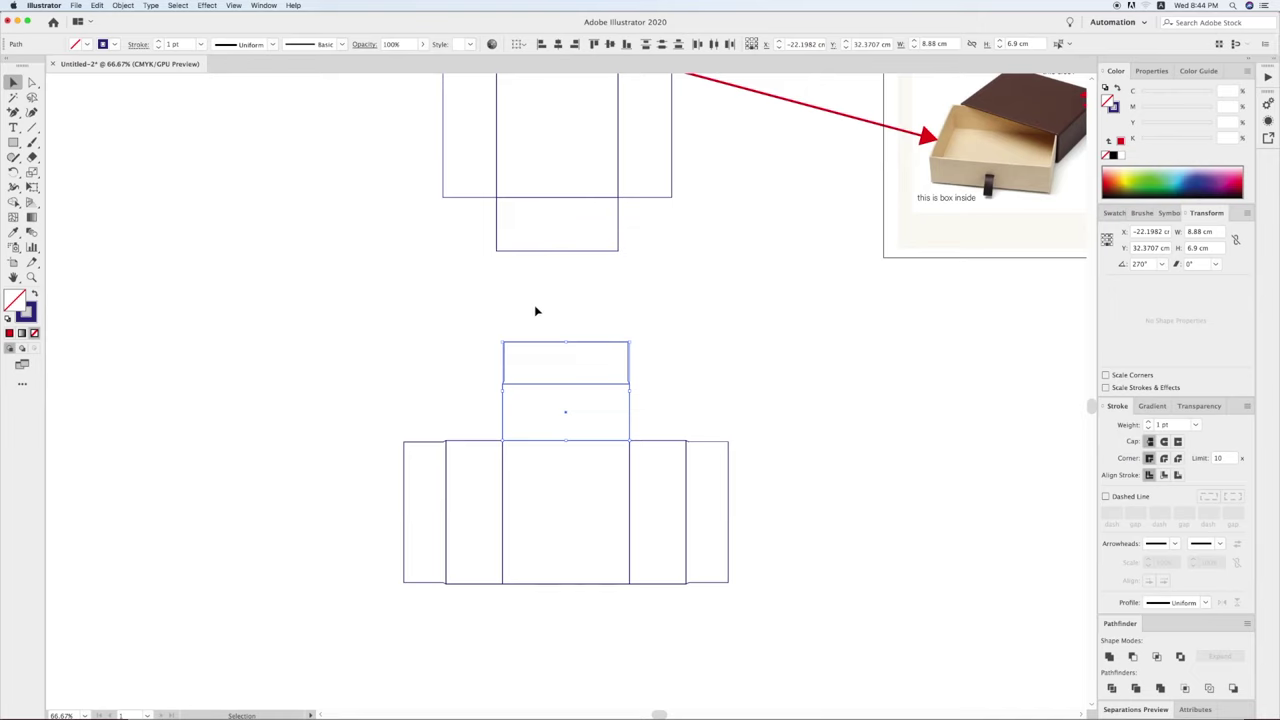
pyautogui.scroll(-2, 490, 290)
pyautogui.moveTo(580, 346); pyautogui.dragTo(583, 587)
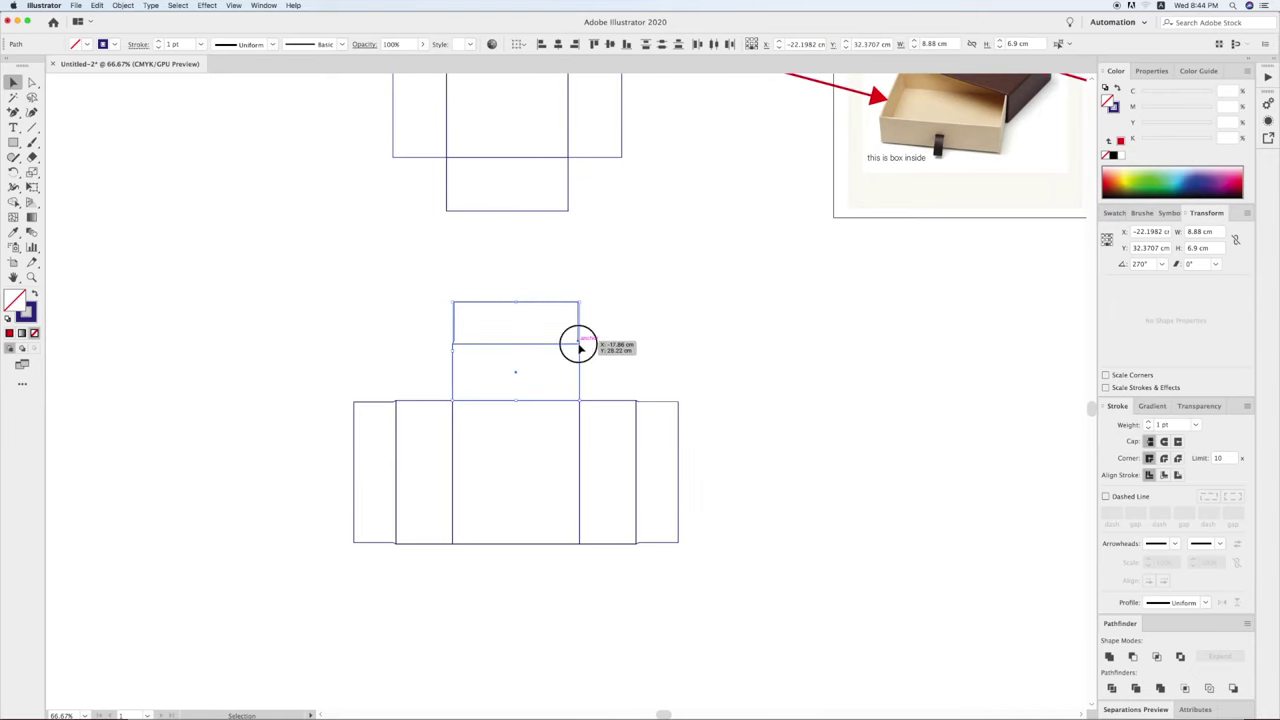
pyautogui.rightClick(603, 490)
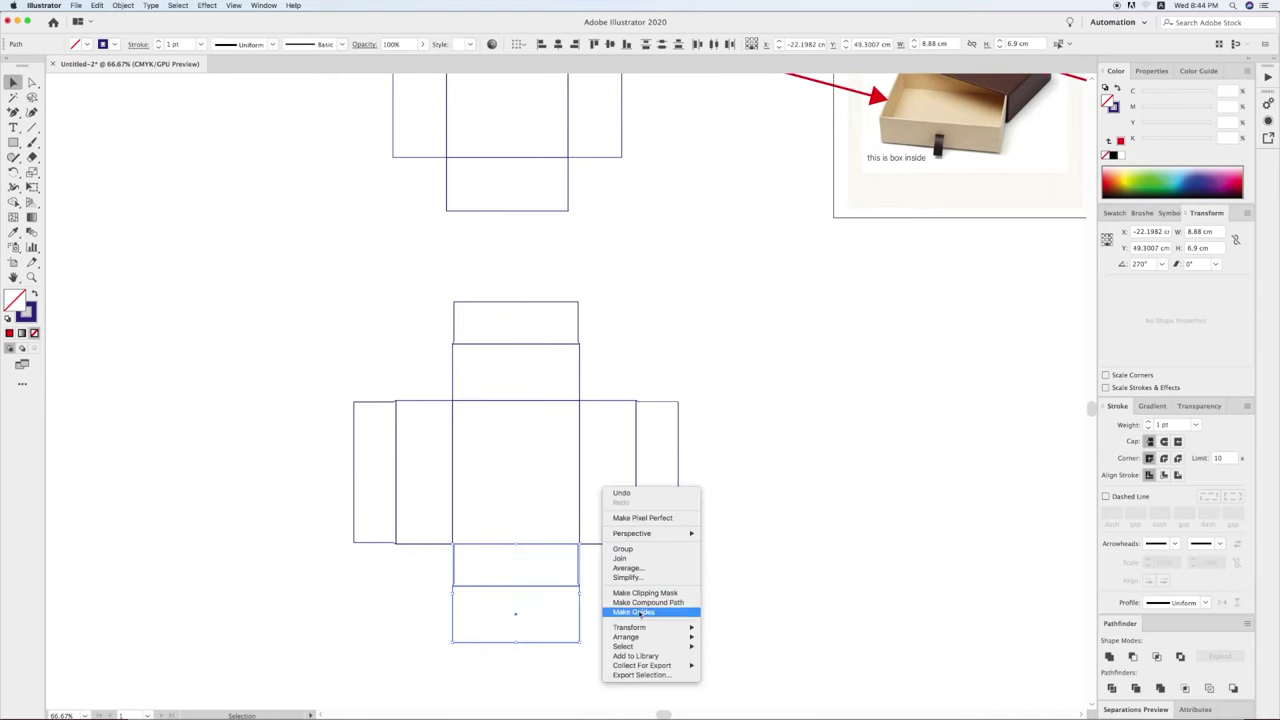
pyautogui.click(722, 654)
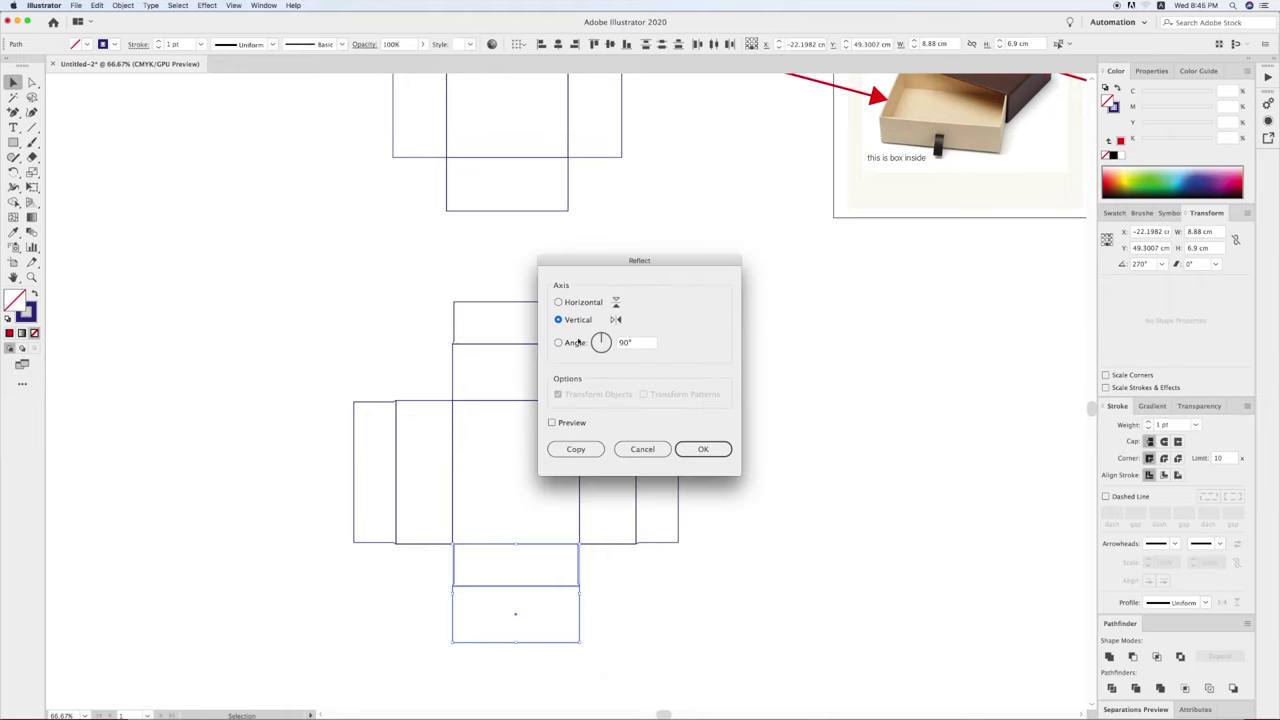
pyautogui.click(703, 449)
pyautogui.click(754, 646)
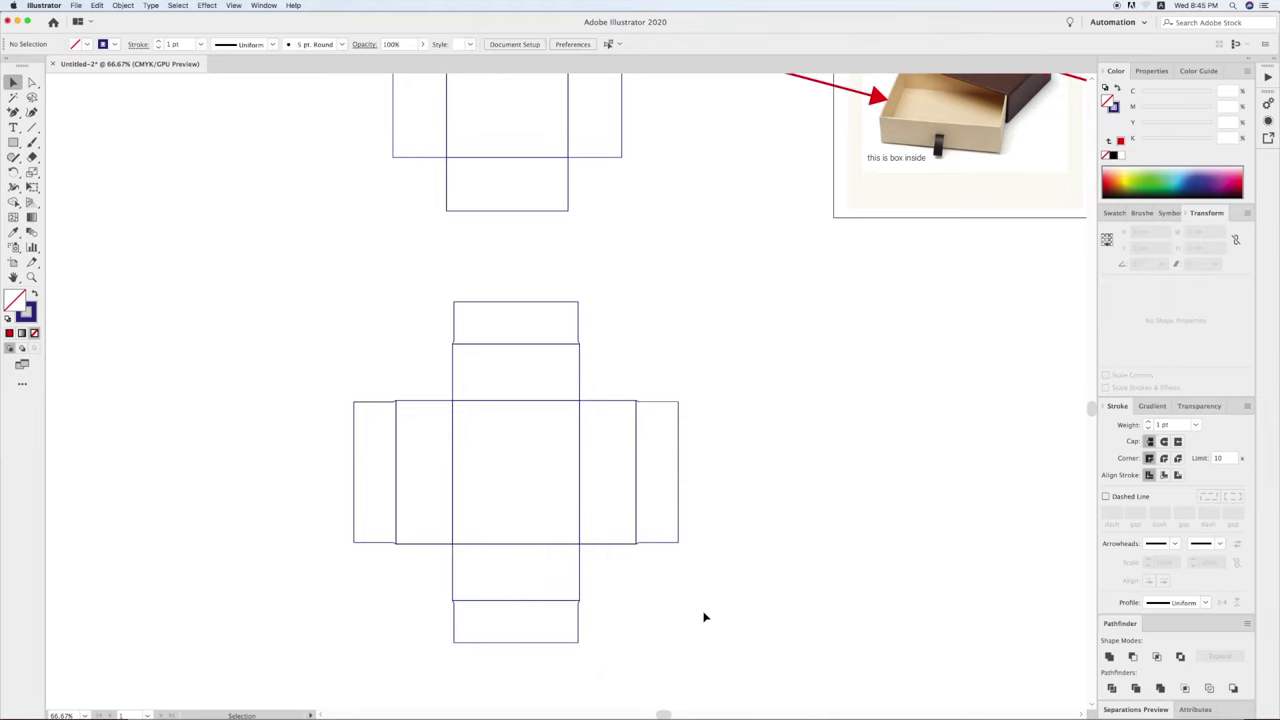
pyautogui.hscroll(3, 700, 600)
# Copy the right side panel up as a corner tab 2.95 cm tall beside the top panel.
pyautogui.moveTo(548, 563); pyautogui.dragTo(549, 414)
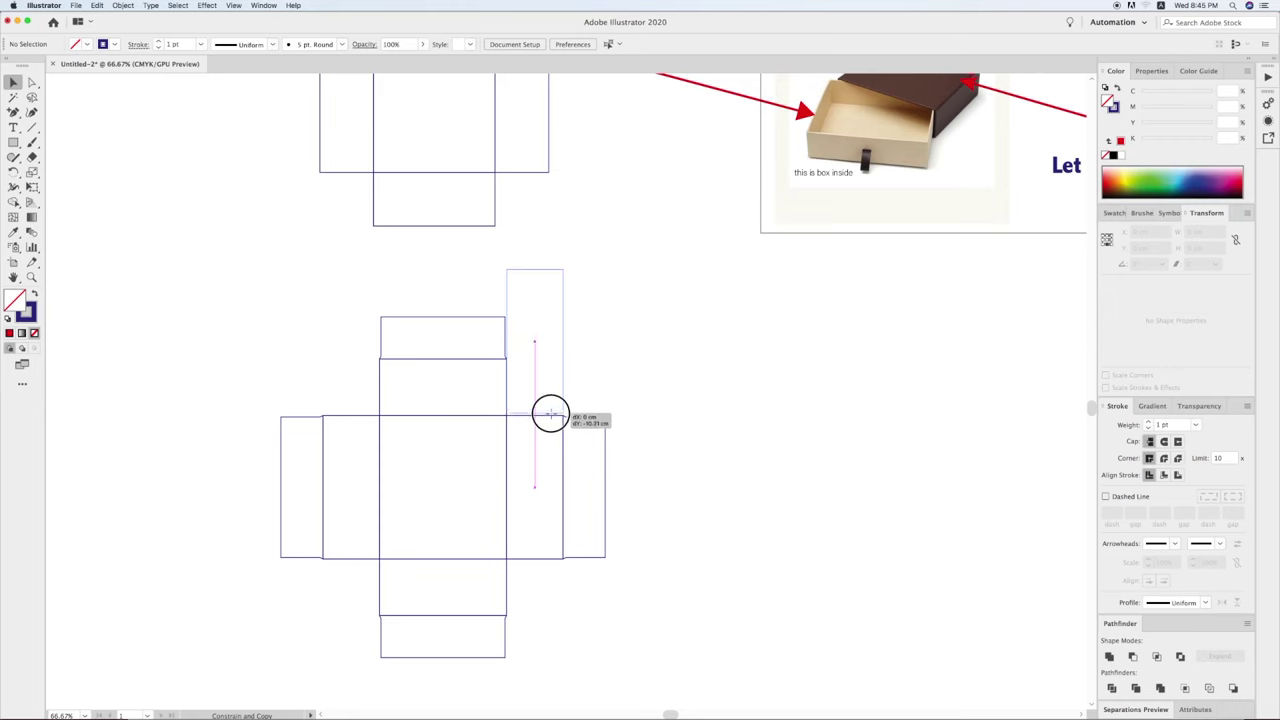
pyautogui.moveTo(537, 267); pyautogui.dragTo(530, 358)
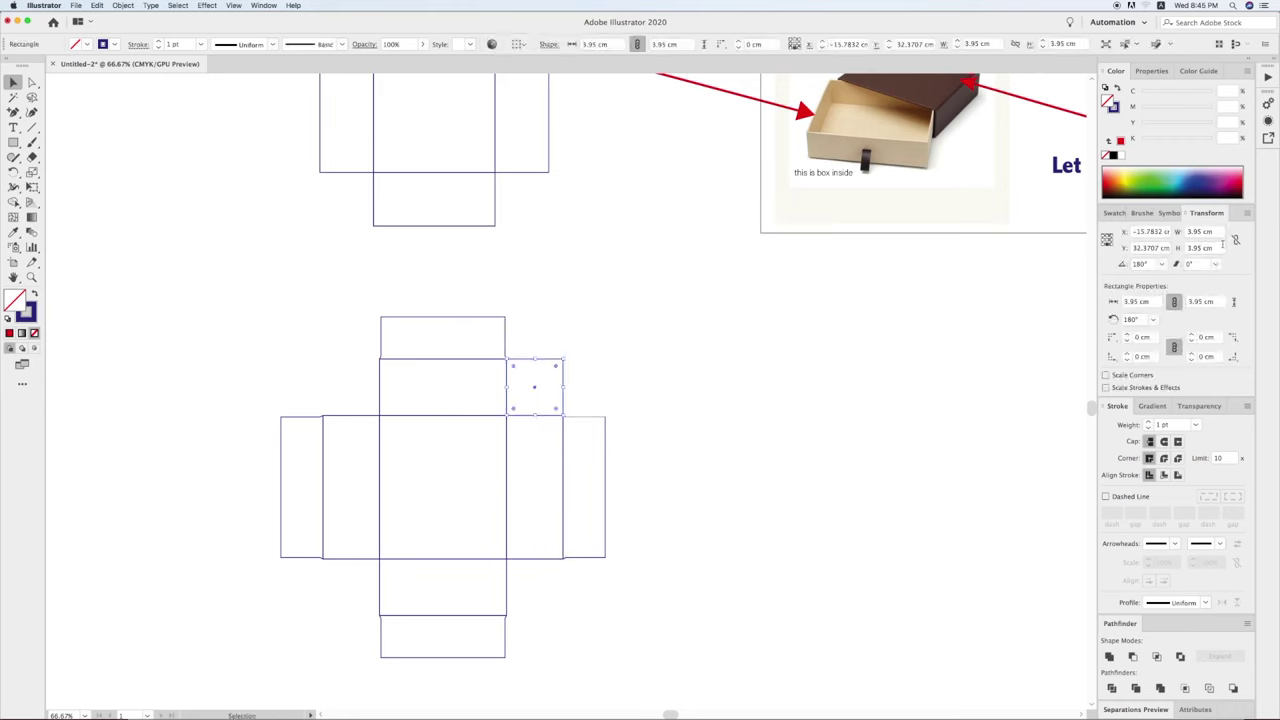
pyautogui.write('/2')
pyautogui.press('Return')
pyautogui.press('super+z')
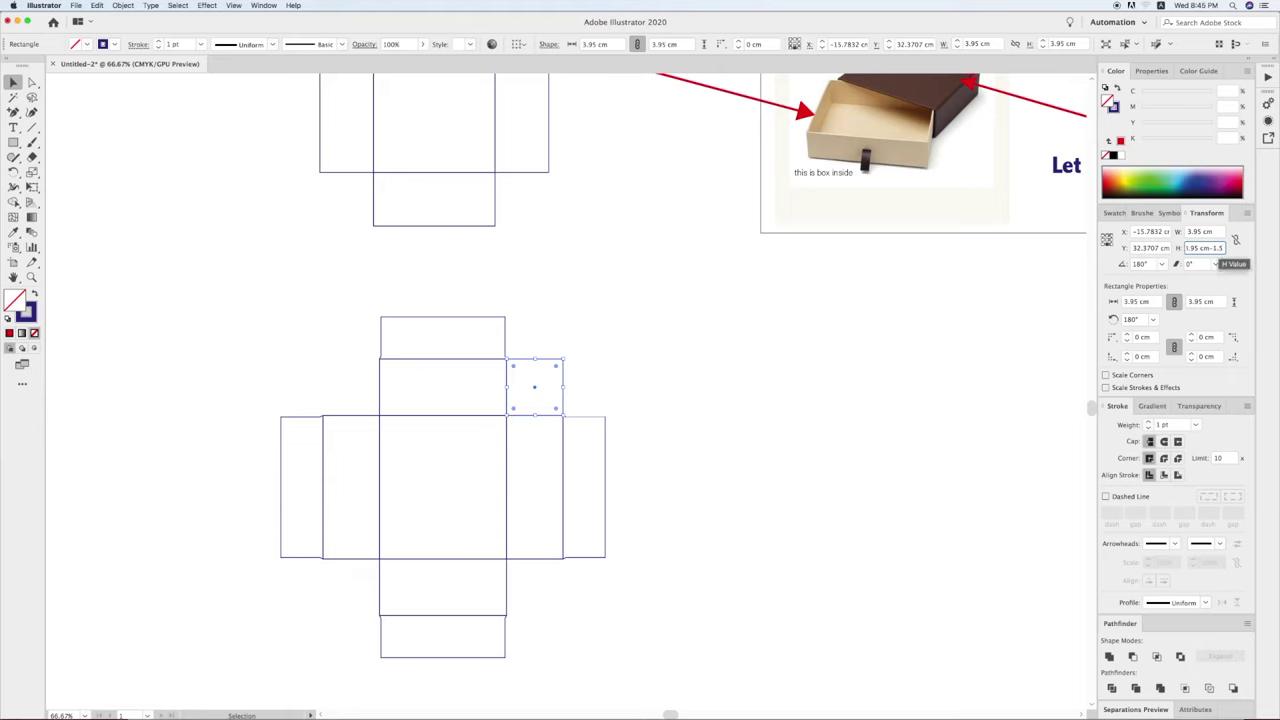
pyautogui.press('Return')
pyautogui.write('2.2')
pyautogui.press('Return')
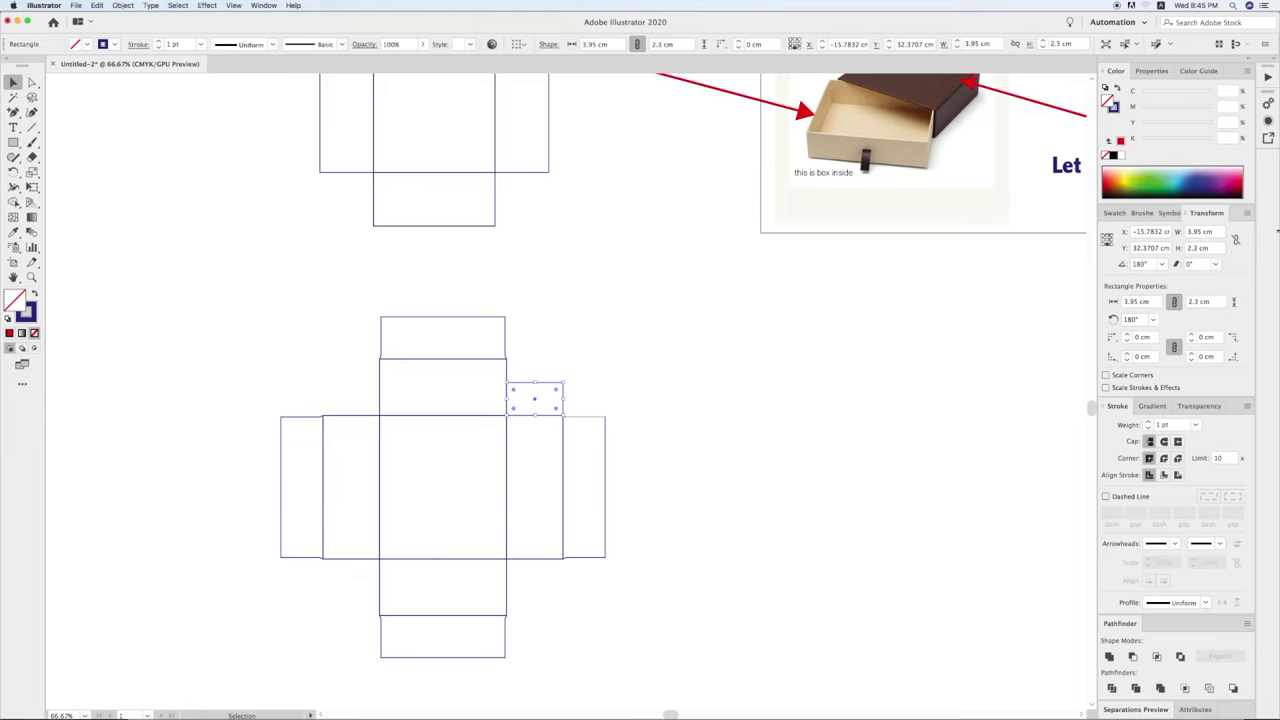
pyautogui.press('super+z')
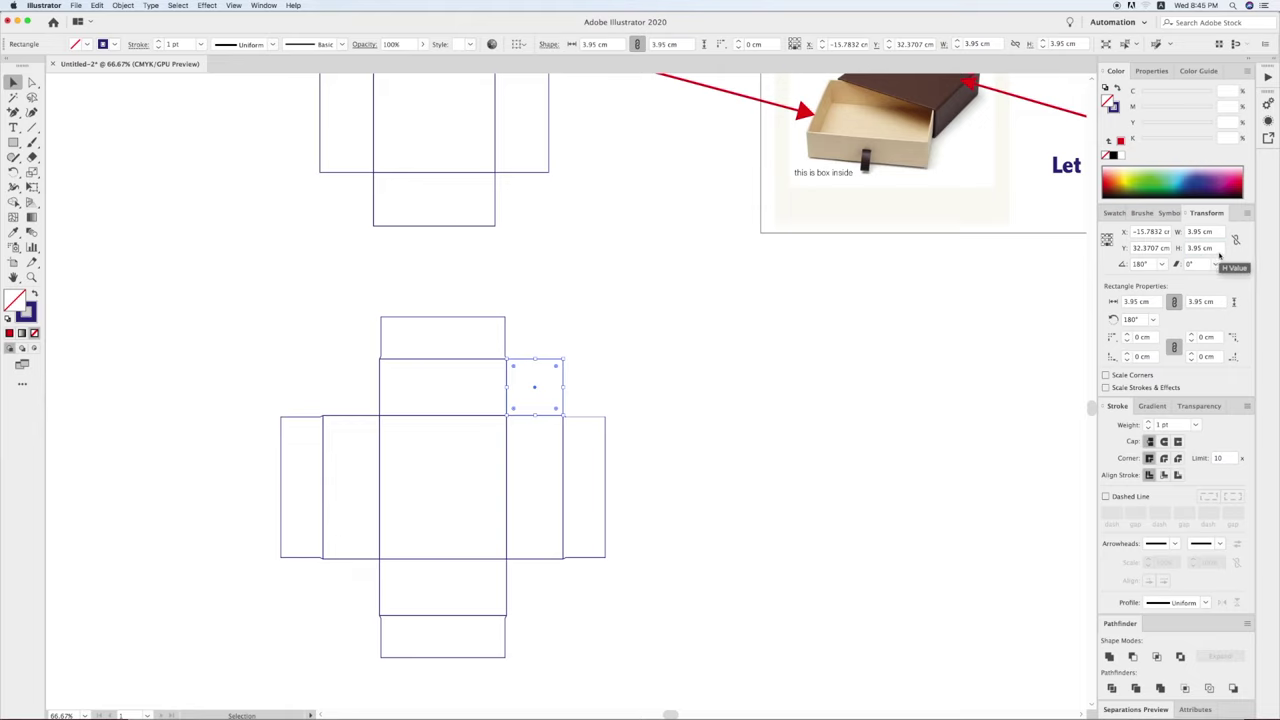
pyautogui.click(1212, 250)
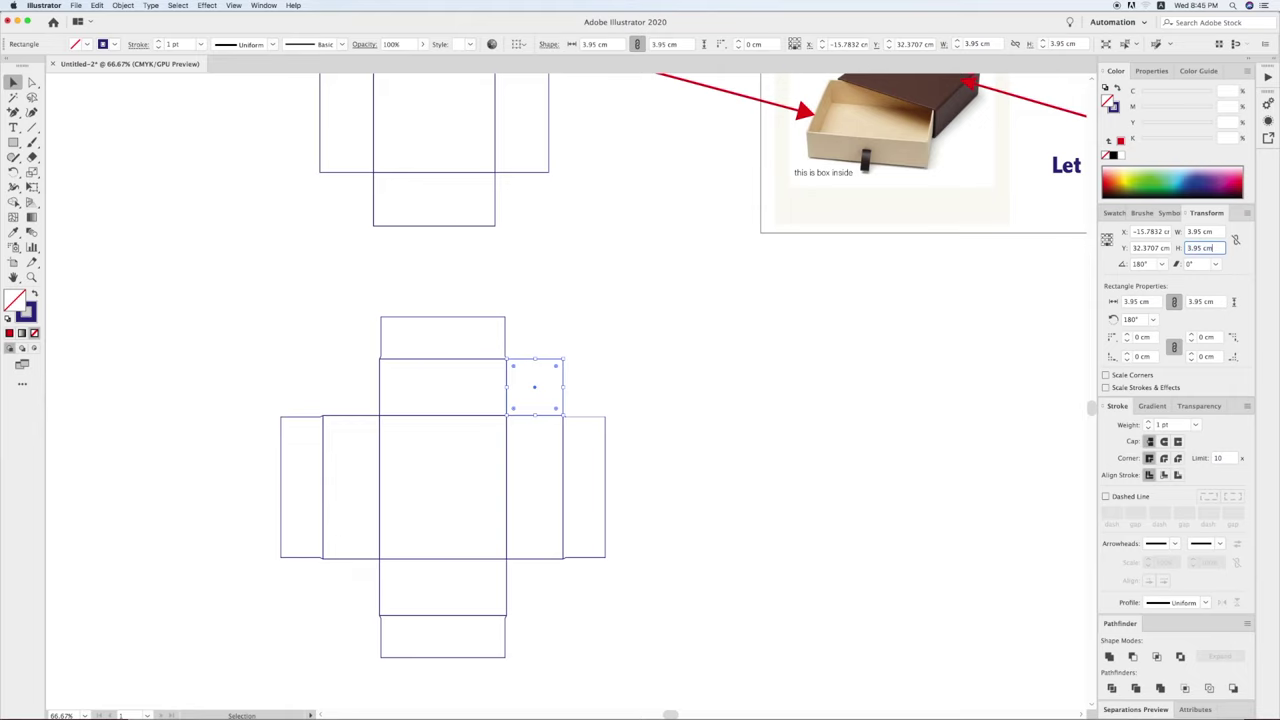
pyautogui.write('2.95')
pyautogui.press('Return')
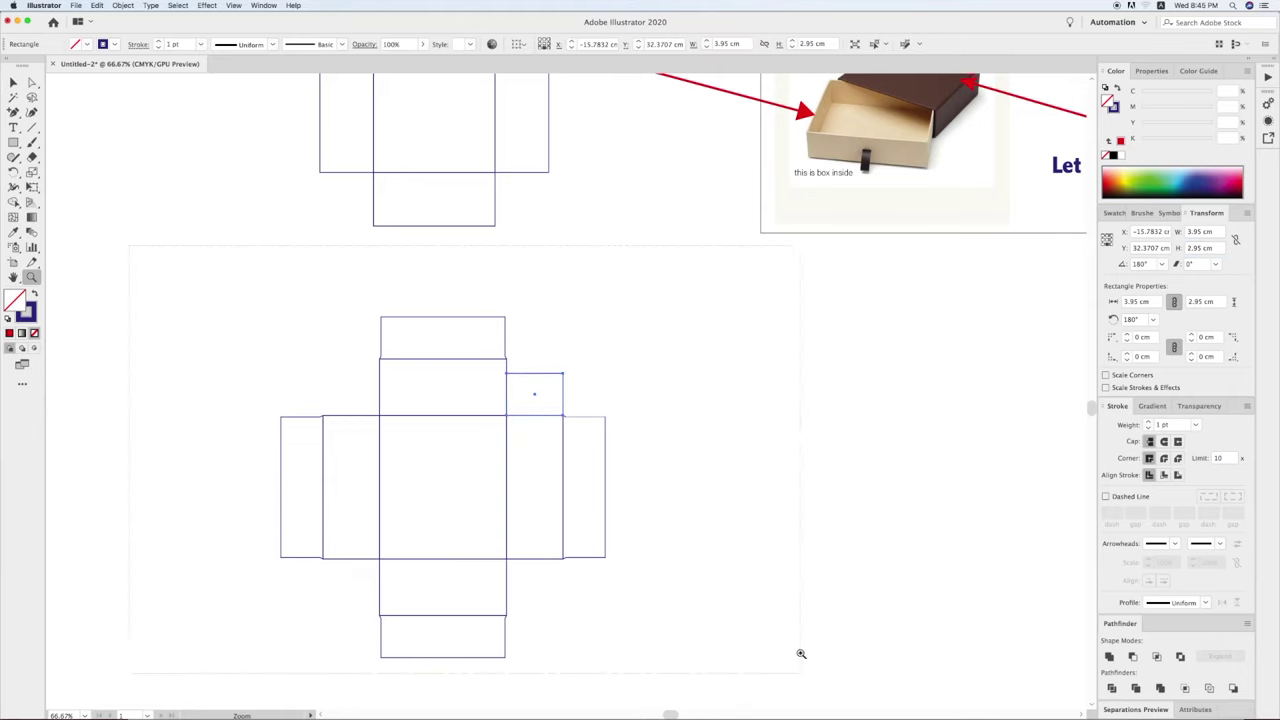
# Add an anchor point to the corner flap with the Pen tool, zoomed in.
pyautogui.moveTo(129, 249); pyautogui.dragTo(800, 657)
pyautogui.click(814, 390)
pyautogui.hscroll(3, 700, 400)
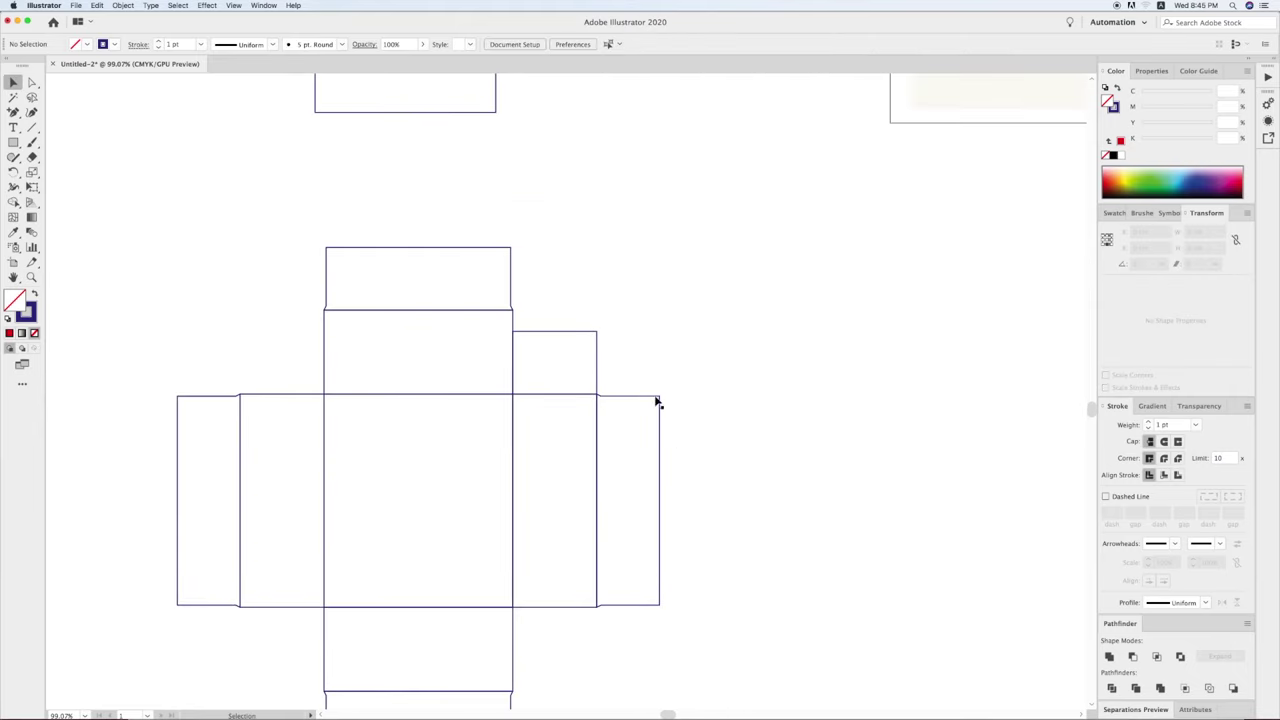
pyautogui.click(597, 381)
pyautogui.press('p')
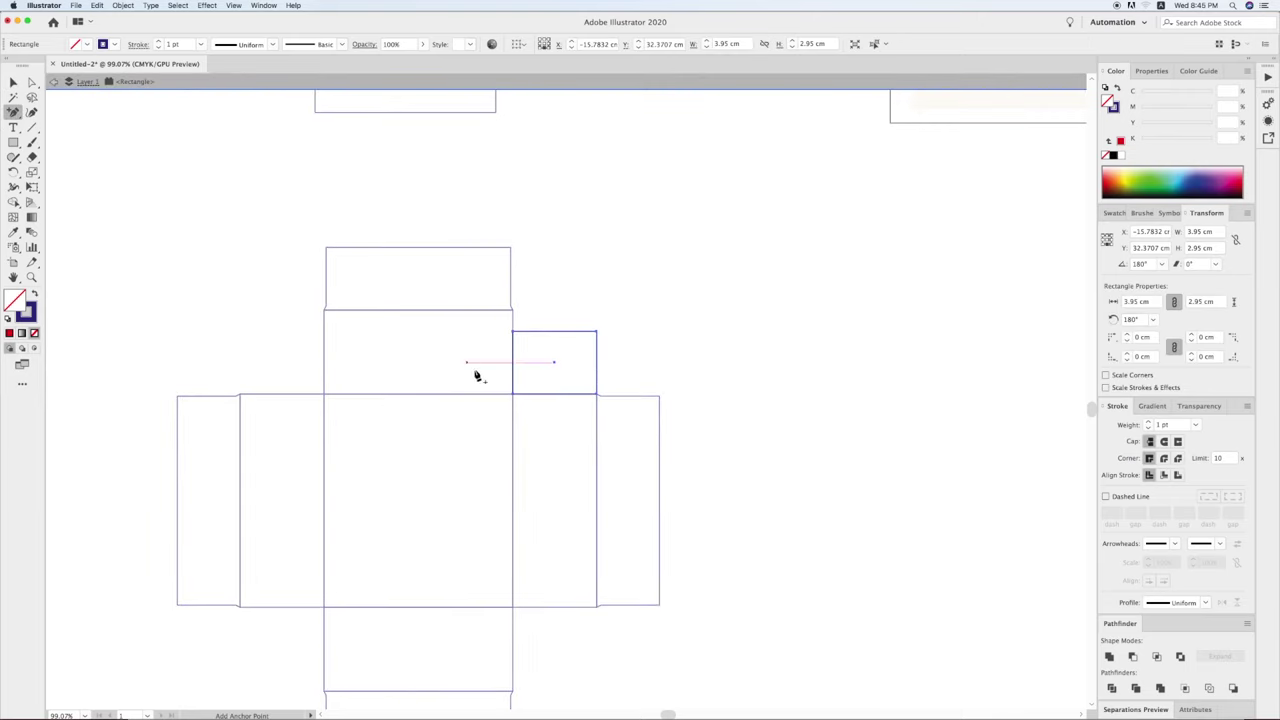
pyautogui.click(513, 369)
pyautogui.click(13, 82)
pyautogui.click(417, 163)
pyautogui.click(572, 44)
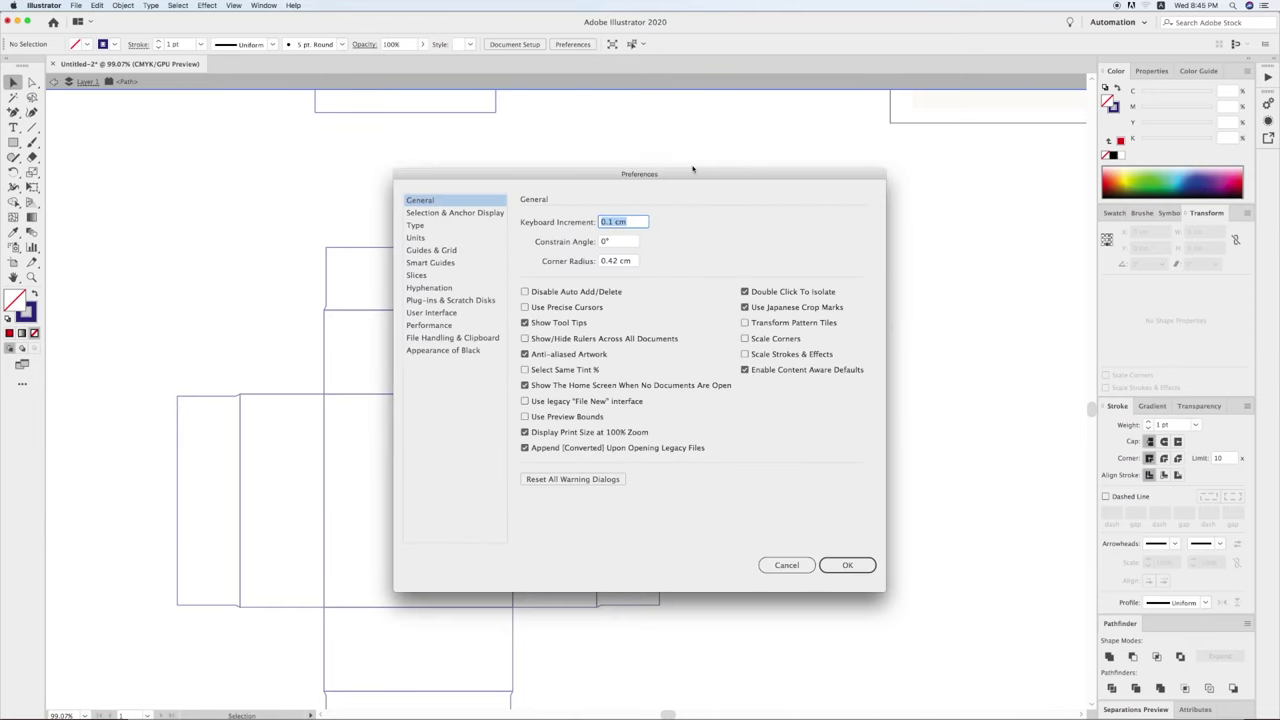
pyautogui.write('0.1')
pyautogui.press('Return')
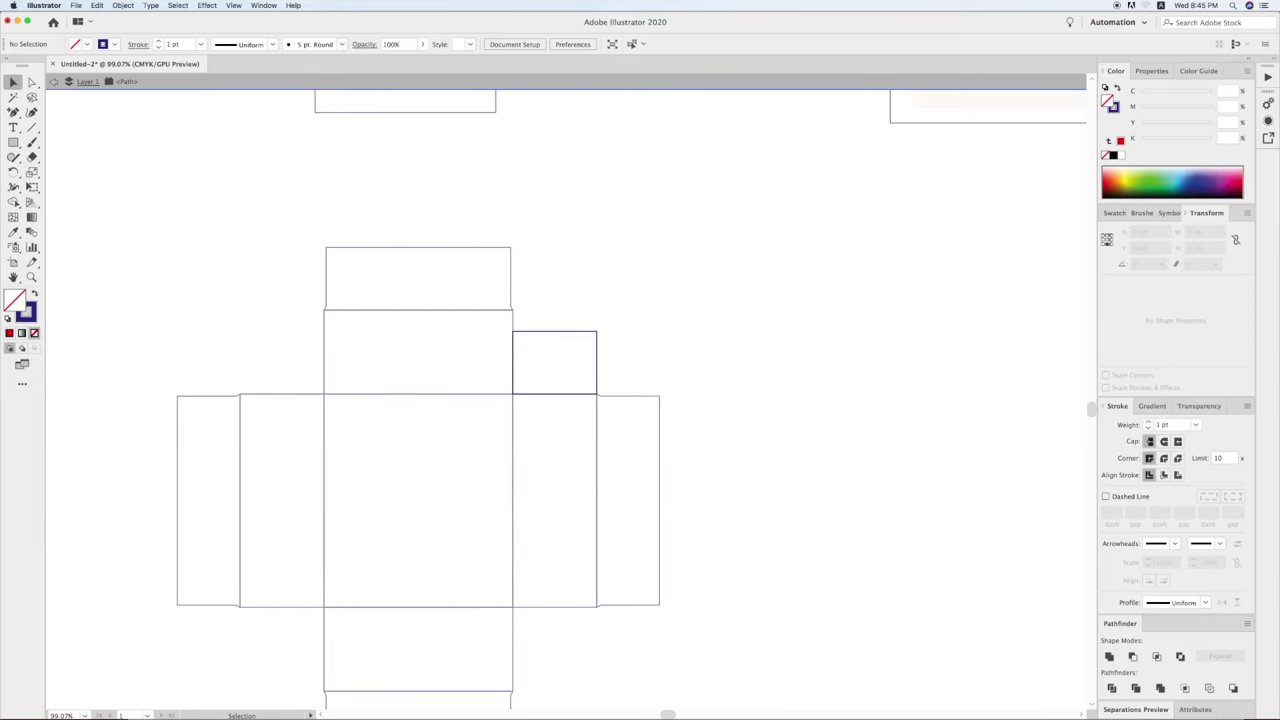
# Select the flap's inner corner points to angle its edge, then reselect the flap.
pyautogui.press('a')
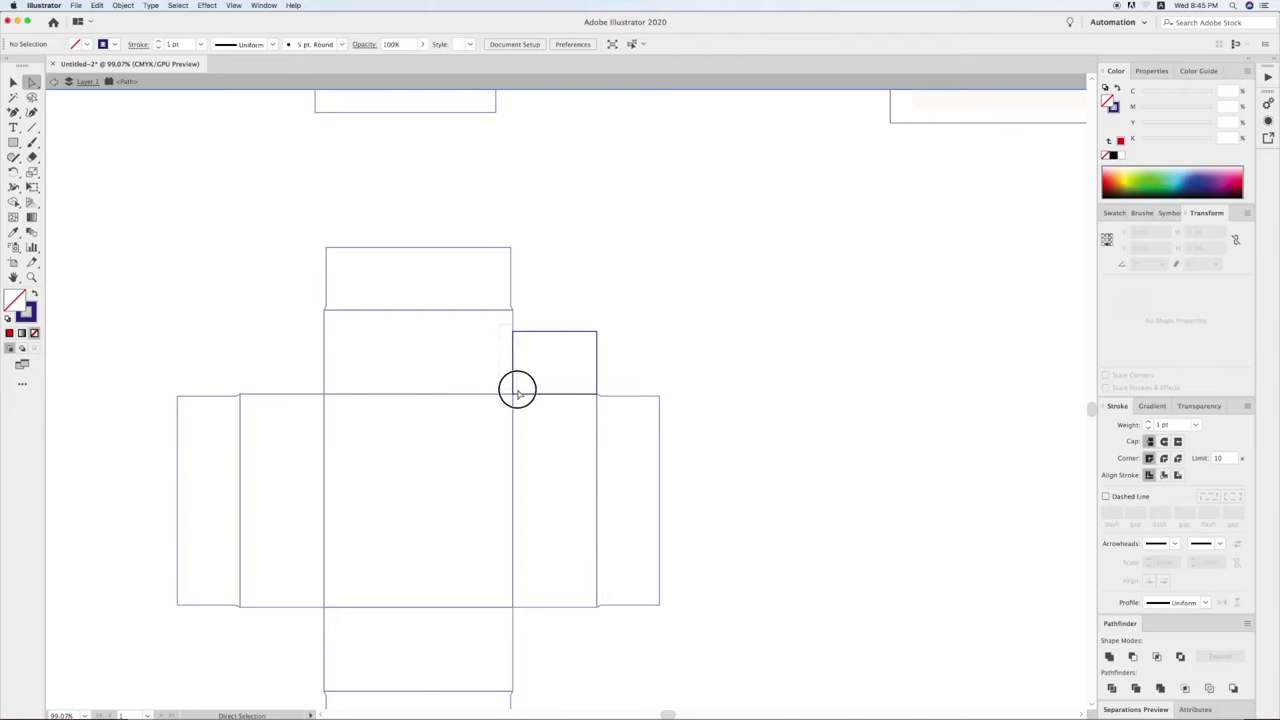
pyautogui.moveTo(500, 330); pyautogui.dragTo(520, 395)
pyautogui.press('v')
pyautogui.click(552, 332)
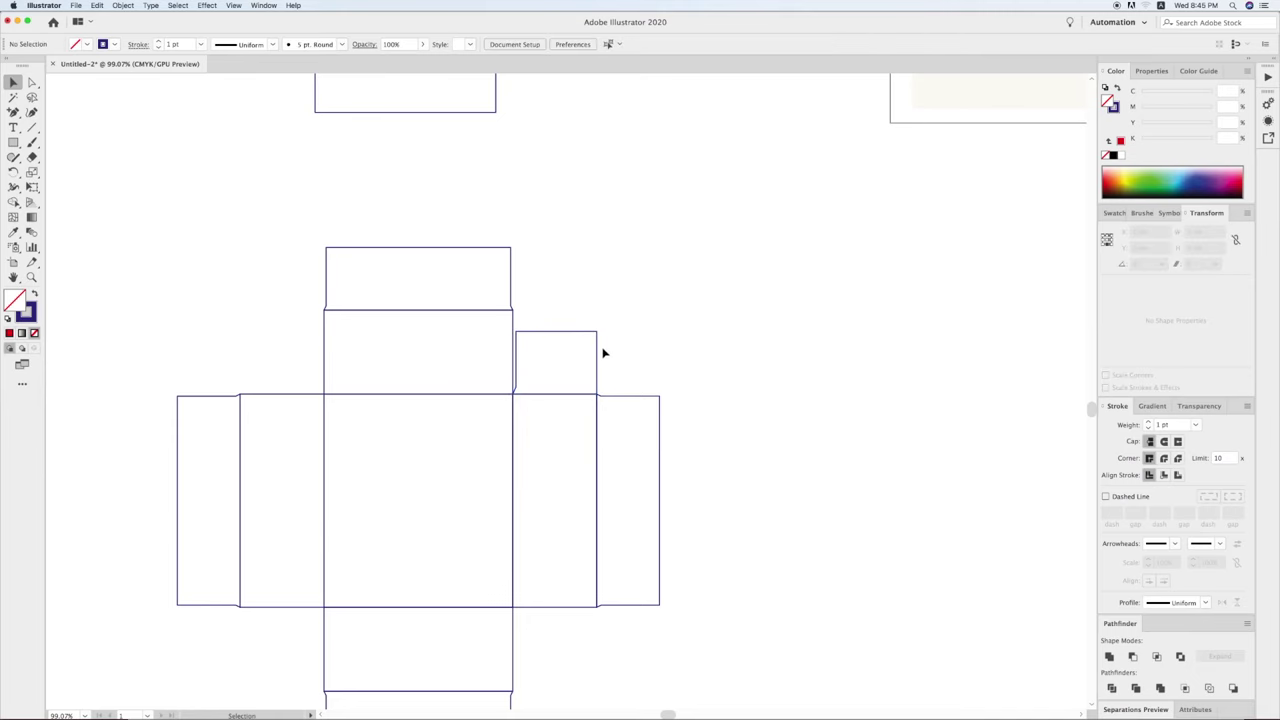
pyautogui.moveTo(597, 352); pyautogui.dragTo(733, 360)
pyautogui.keyDown('shift'); pyautogui.click(571, 332); pyautogui.keyUp('shift')
pyautogui.hotkey('ctrl', 'z')
pyautogui.click(586, 254)
pyautogui.click(570, 336)
pyautogui.rightClick(640, 338)
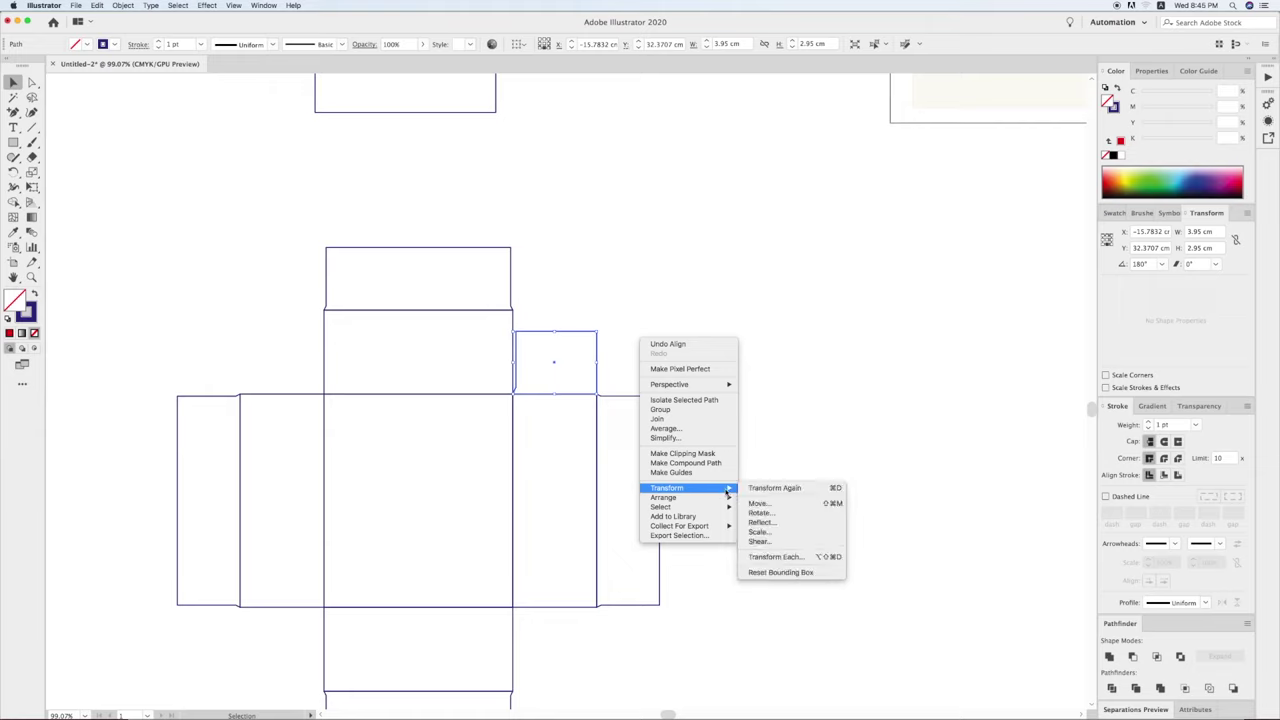
# Reflect the corner flap vertically and place a copy above the left panel.
pyautogui.click(780, 524)
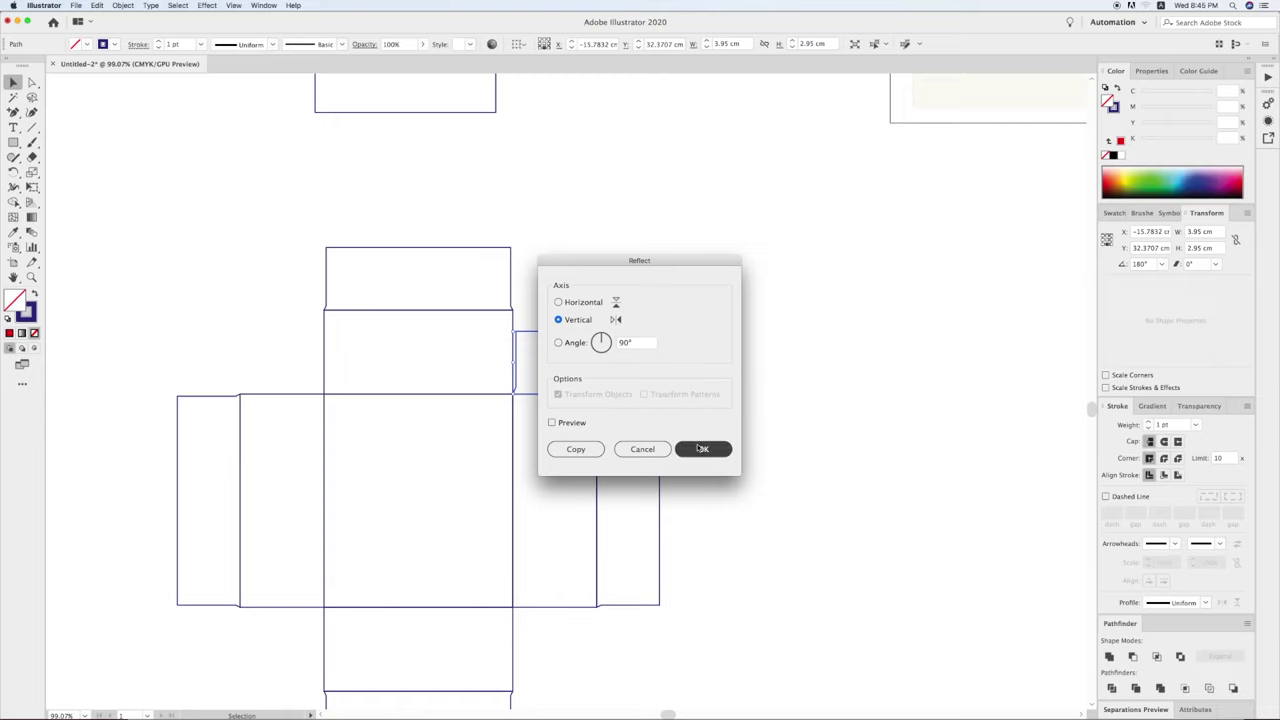
pyautogui.click(703, 449)
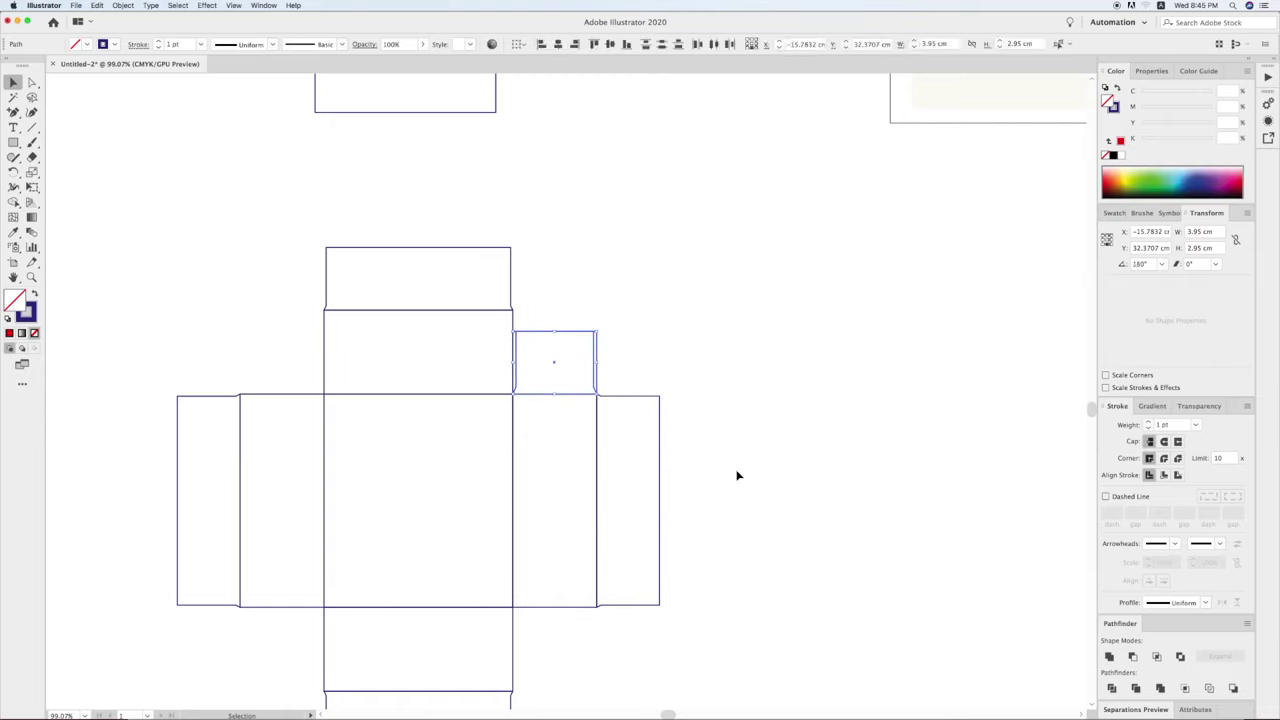
pyautogui.click(812, 469)
pyautogui.moveTo(597, 380); pyautogui.dragTo(236, 380)
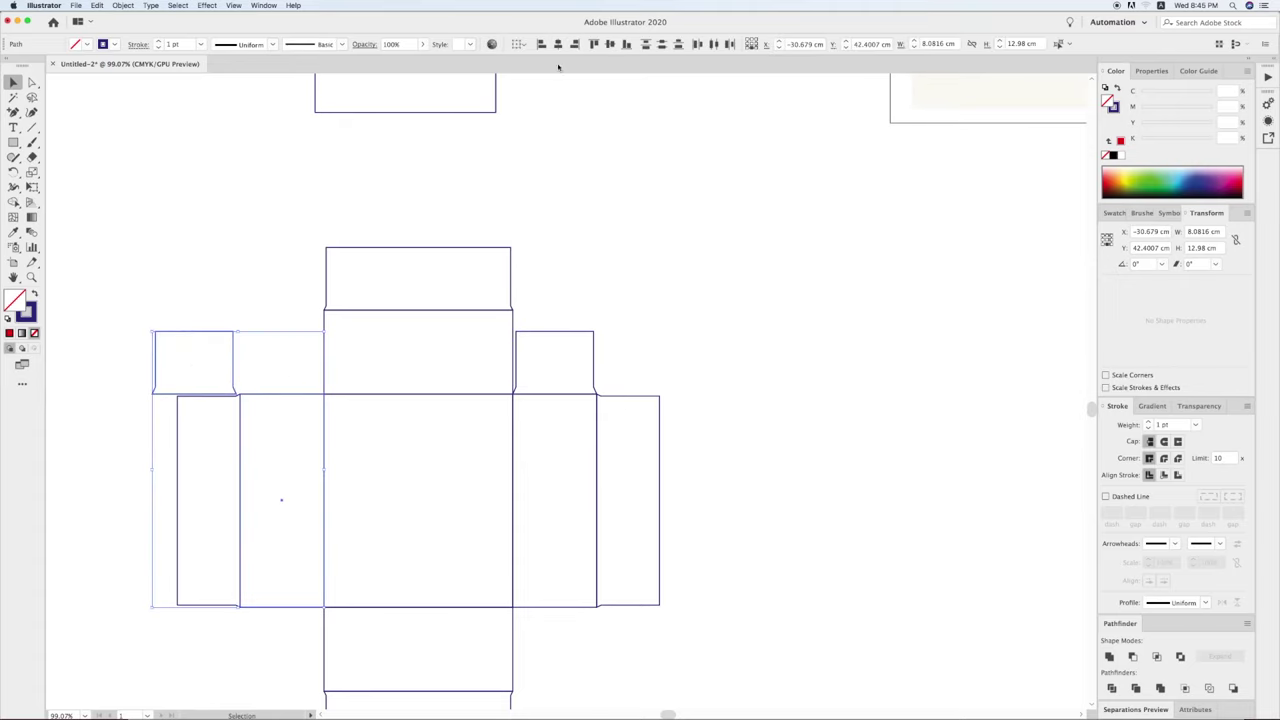
pyautogui.click(668, 246)
# Copy the top row of flaps down to the net's bottom and reflect them.
pyautogui.hotkey('ctrl', '-')
pyautogui.scroll(-1, 364, 288)
pyautogui.click(372, 335)
pyautogui.keyDown('shift'); pyautogui.click(545, 330); pyautogui.keyUp('shift')
pyautogui.moveTo(560, 329); pyautogui.dragTo(560, 509)
pyautogui.rightClick(532, 478)
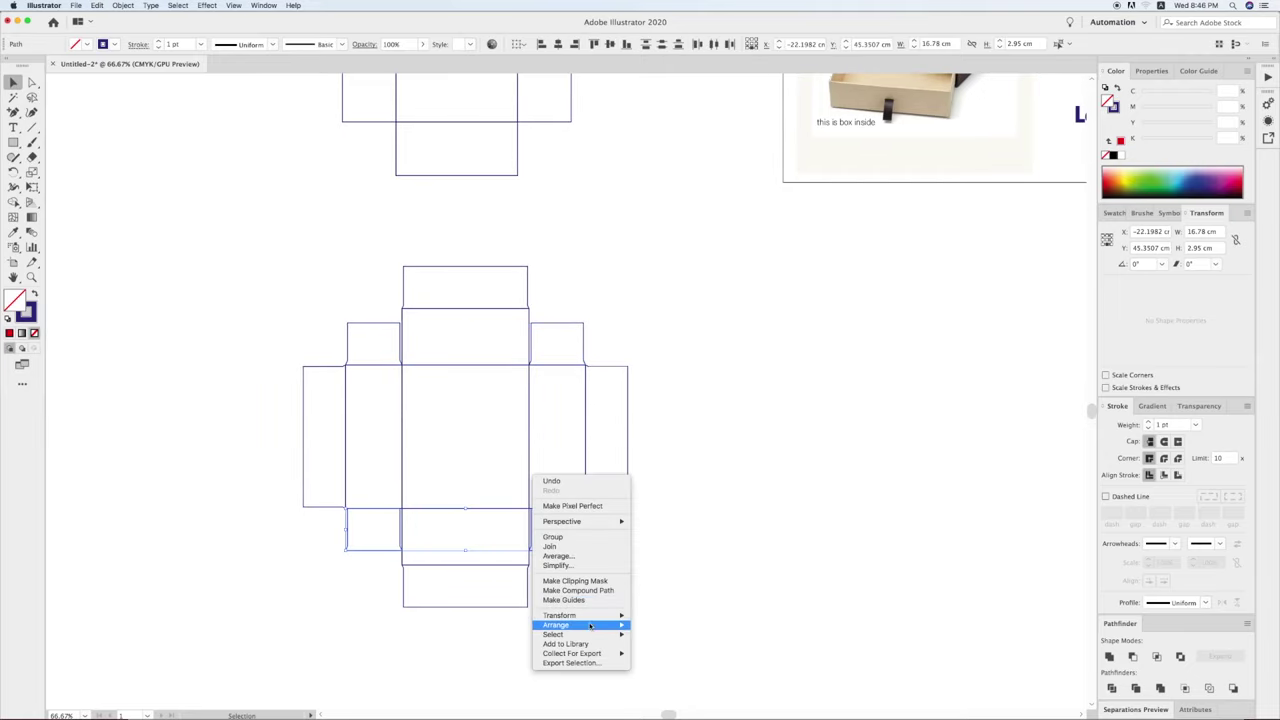
pyautogui.moveTo(560, 615)
pyautogui.click(656, 647)
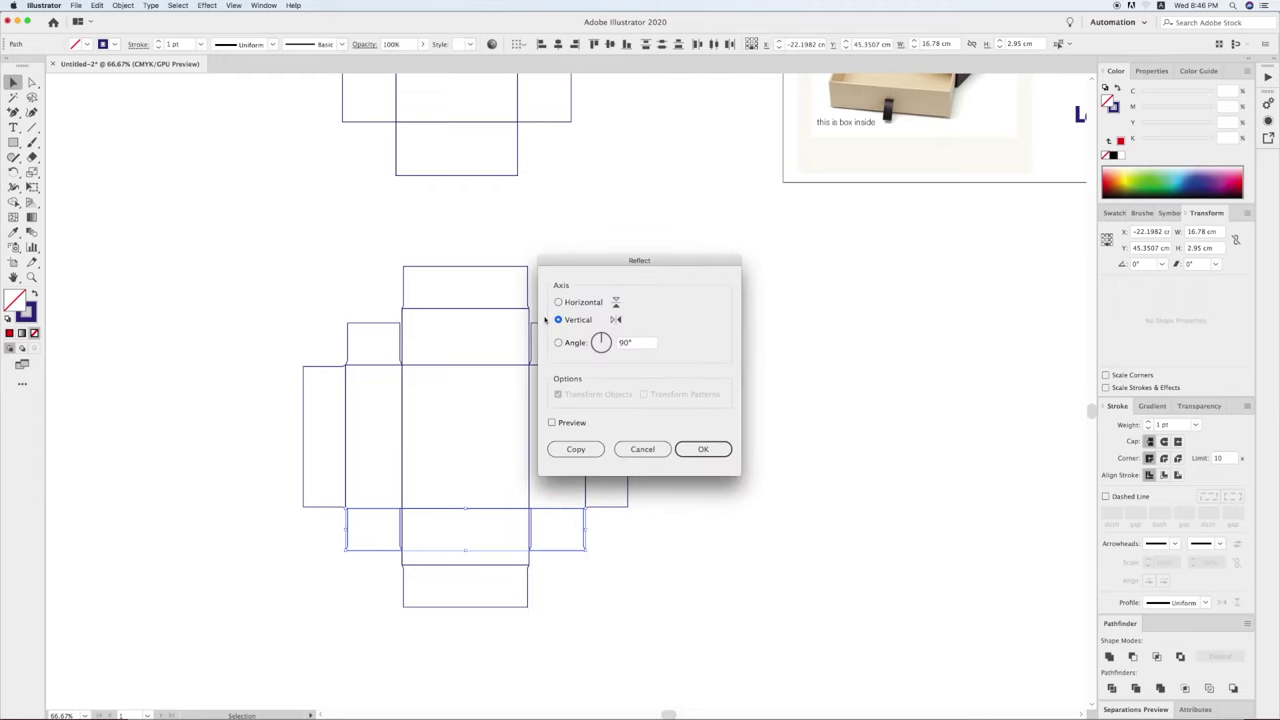
pyautogui.press('Return')
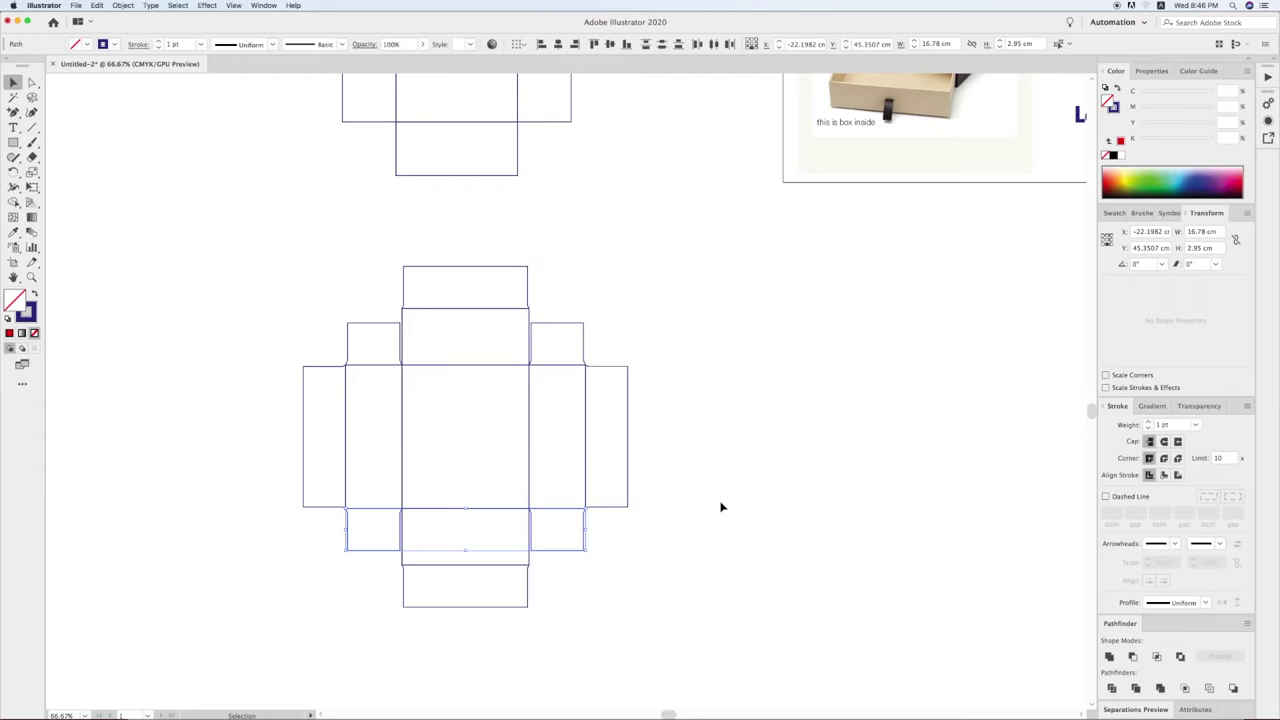
pyautogui.click(745, 566)
pyautogui.hotkey('ctrl', '-')
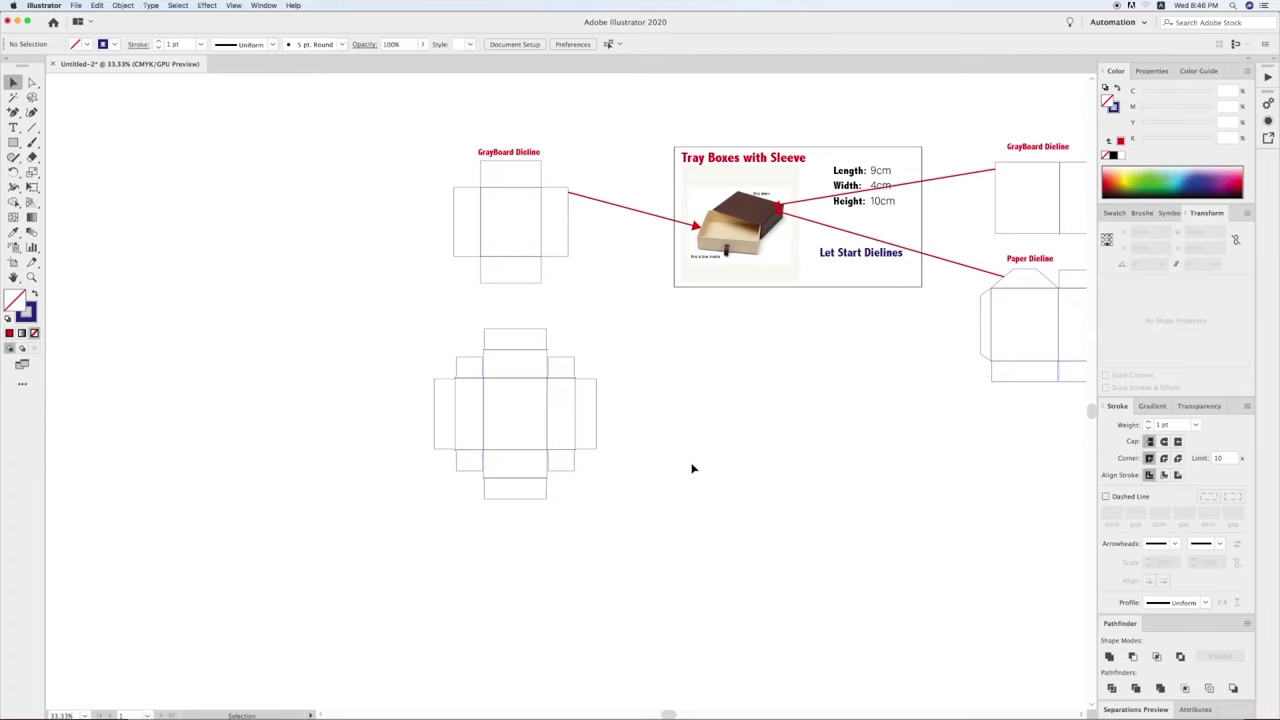
# Draw a line from the box photo to the new net in the red arrow's style.
pyautogui.hotkey('ctrl', '-')
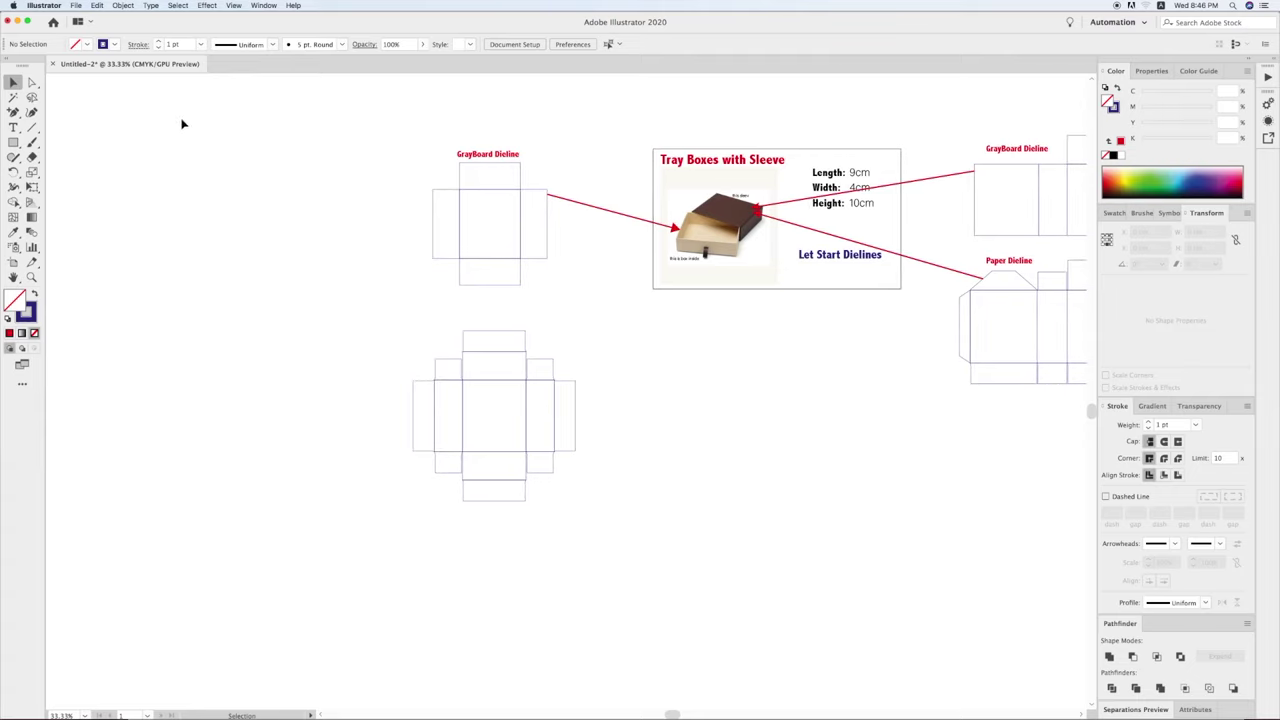
pyautogui.click(31, 127)
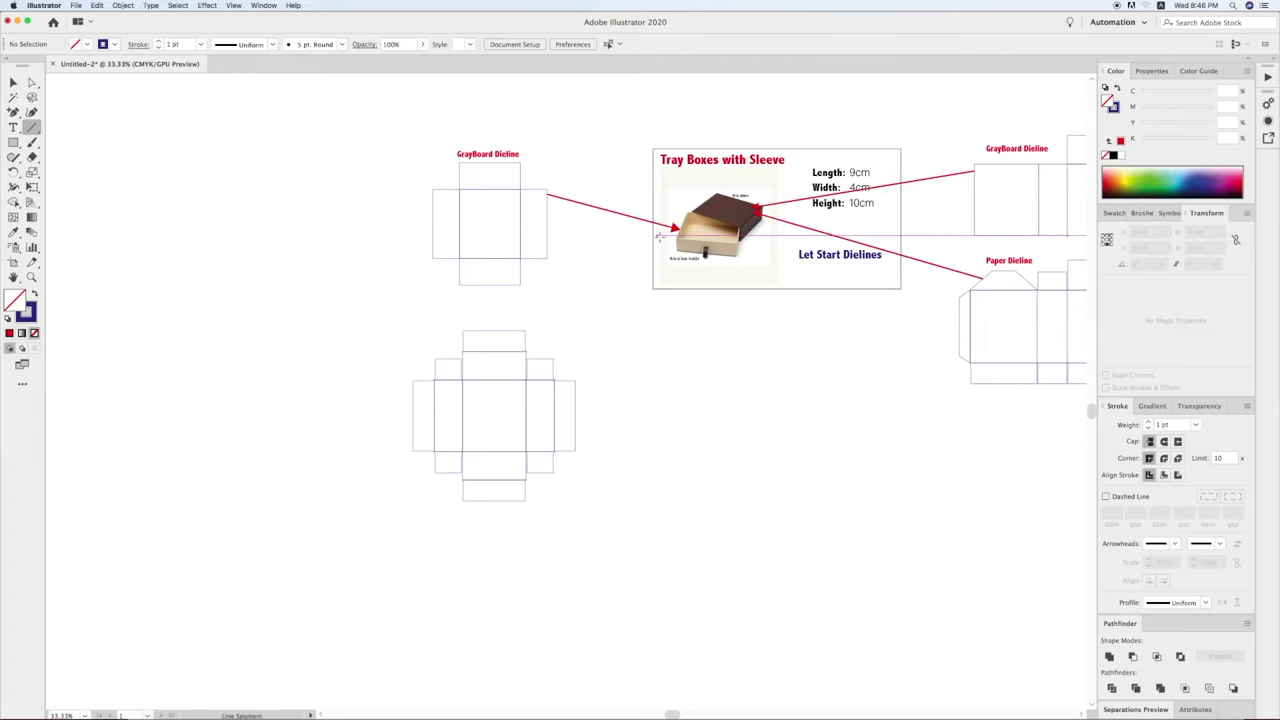
pyautogui.moveTo(676, 250); pyautogui.dragTo(546, 358)
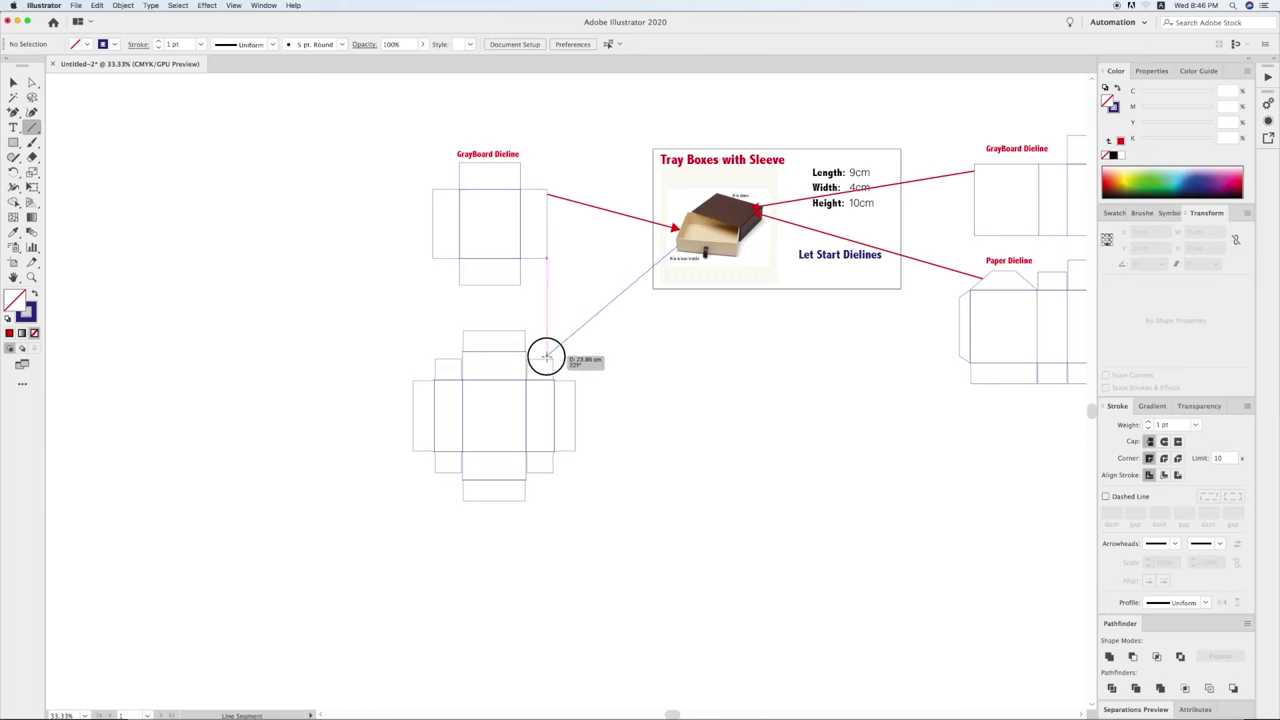
pyautogui.press('i')
pyautogui.click(628, 215)
pyautogui.press('v')
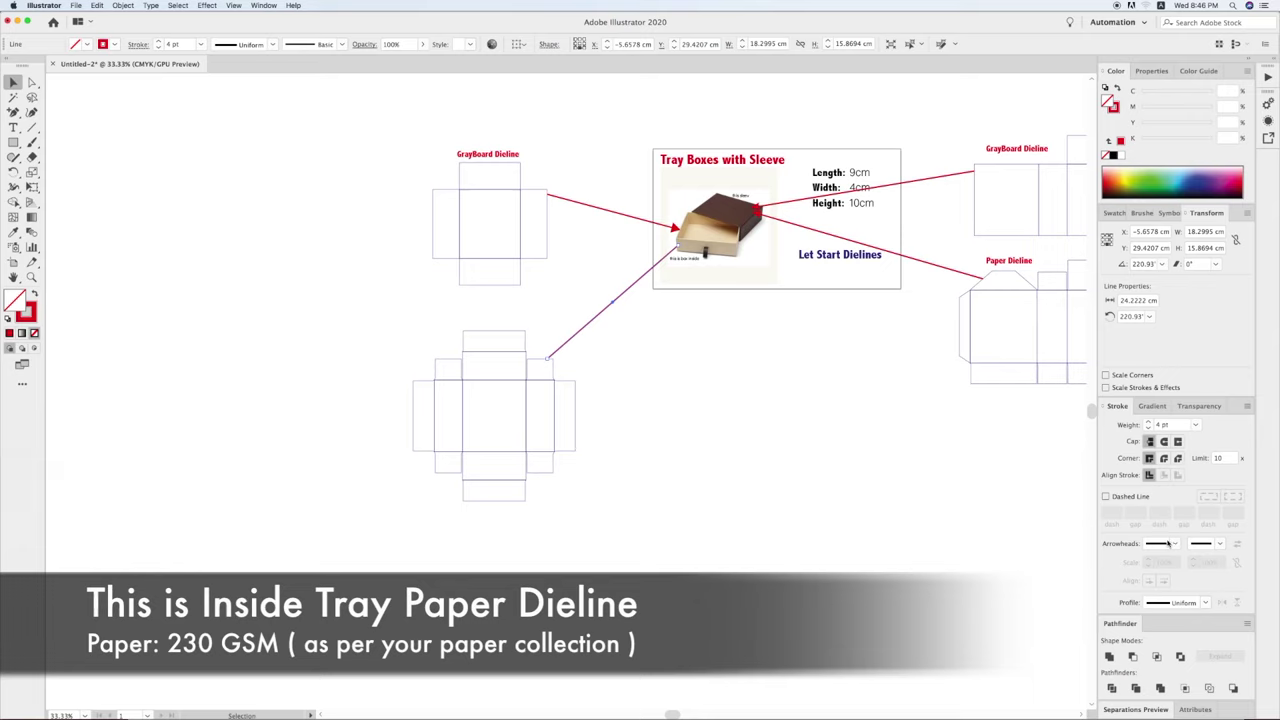
# Add arrowheads to the line and copy the Paper Dieline label toward the new net.
pyautogui.click(1168, 543)
pyautogui.click(1118, 525)
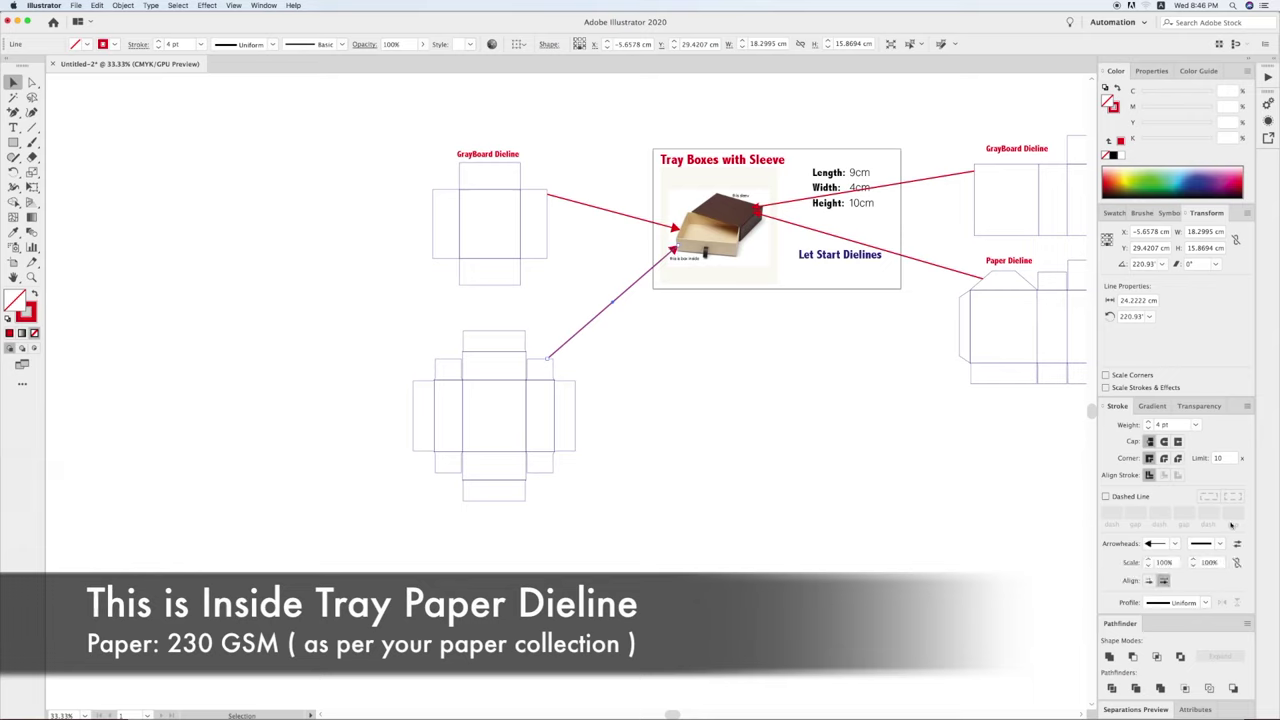
pyautogui.click(1219, 543)
pyautogui.click(1130, 515)
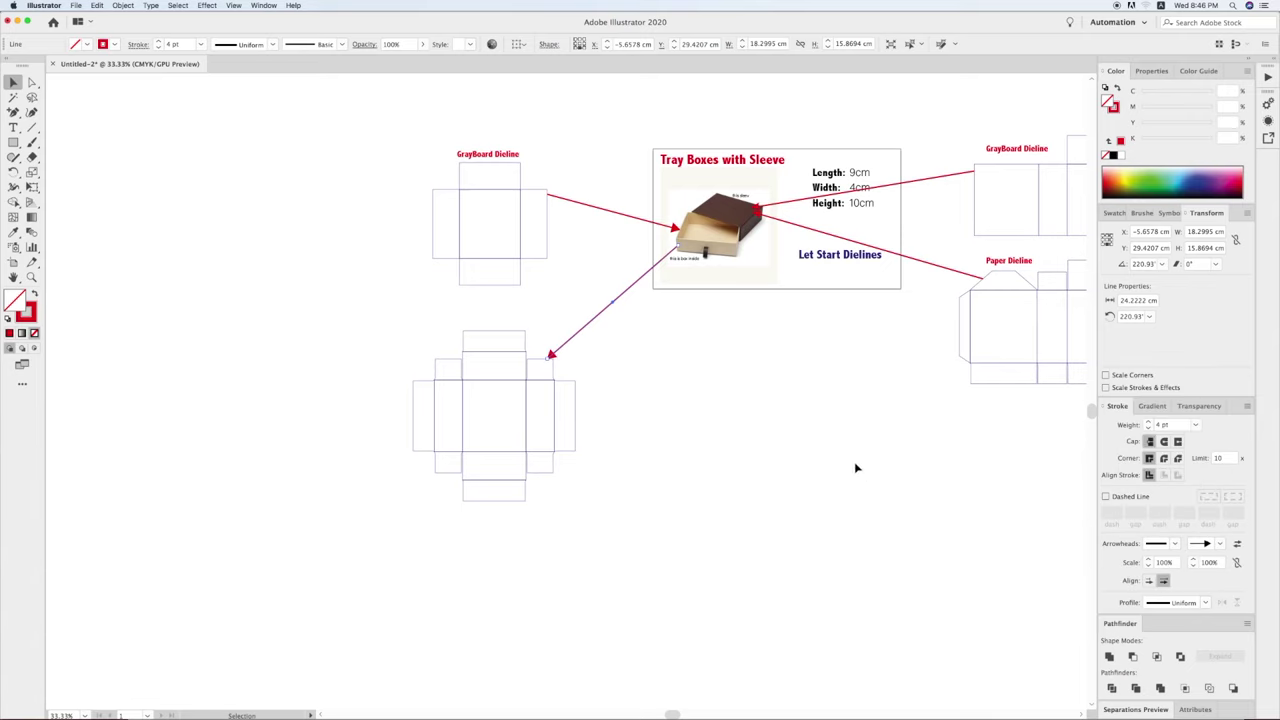
pyautogui.click(810, 392)
pyautogui.moveTo(1010, 261); pyautogui.dragTo(406, 329)
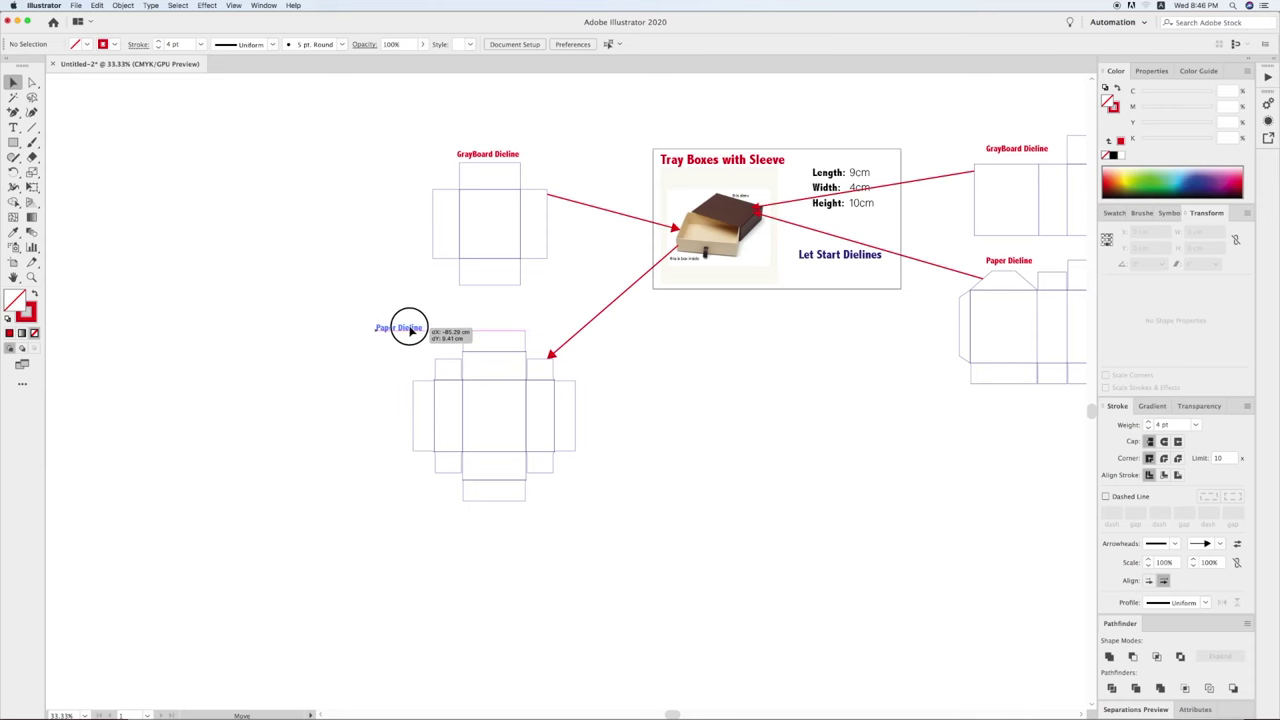
pyautogui.click(727, 435)
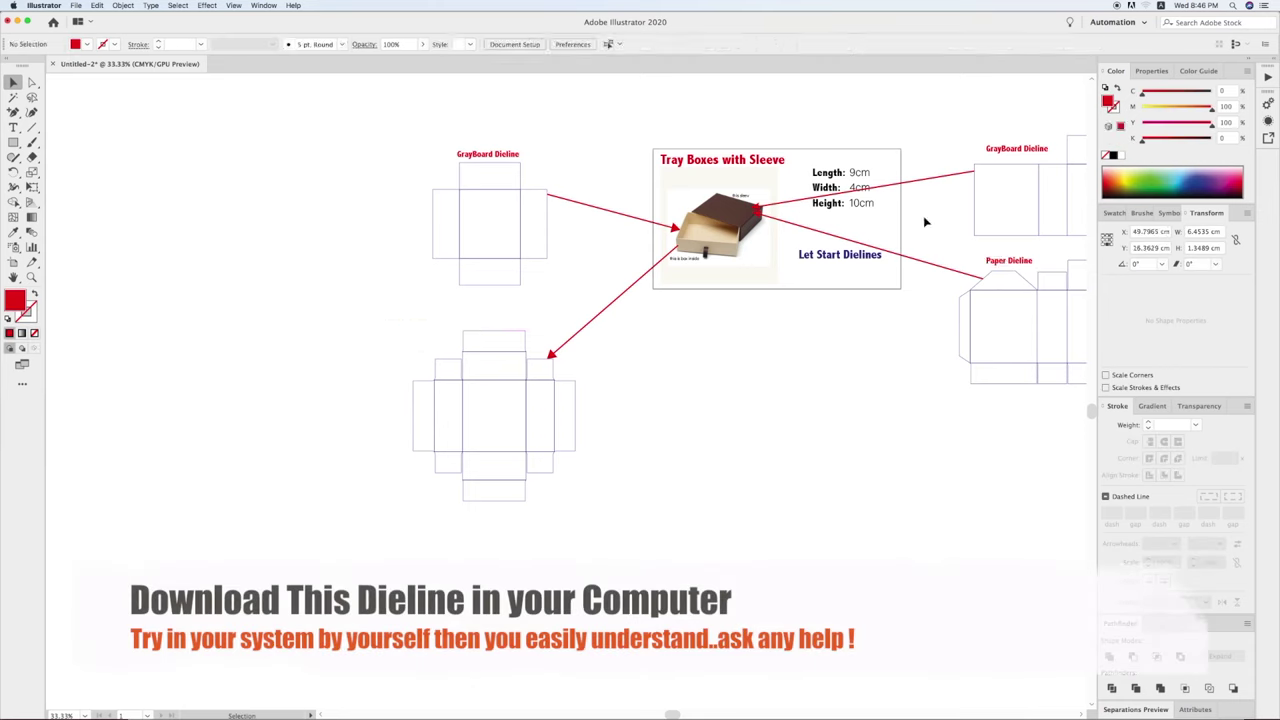
# Position the copied Paper Dieline label above the lower inside-tray net, then check the GrayBoard labels.
pyautogui.moveTo(1008, 262)
pyautogui.mouseDown()
pyautogui.moveTo(470, 322)
pyautogui.moveTo(425, 346)
pyautogui.mouseUp()
pyautogui.moveTo(781, 416); pyautogui.dragTo(627, 440)
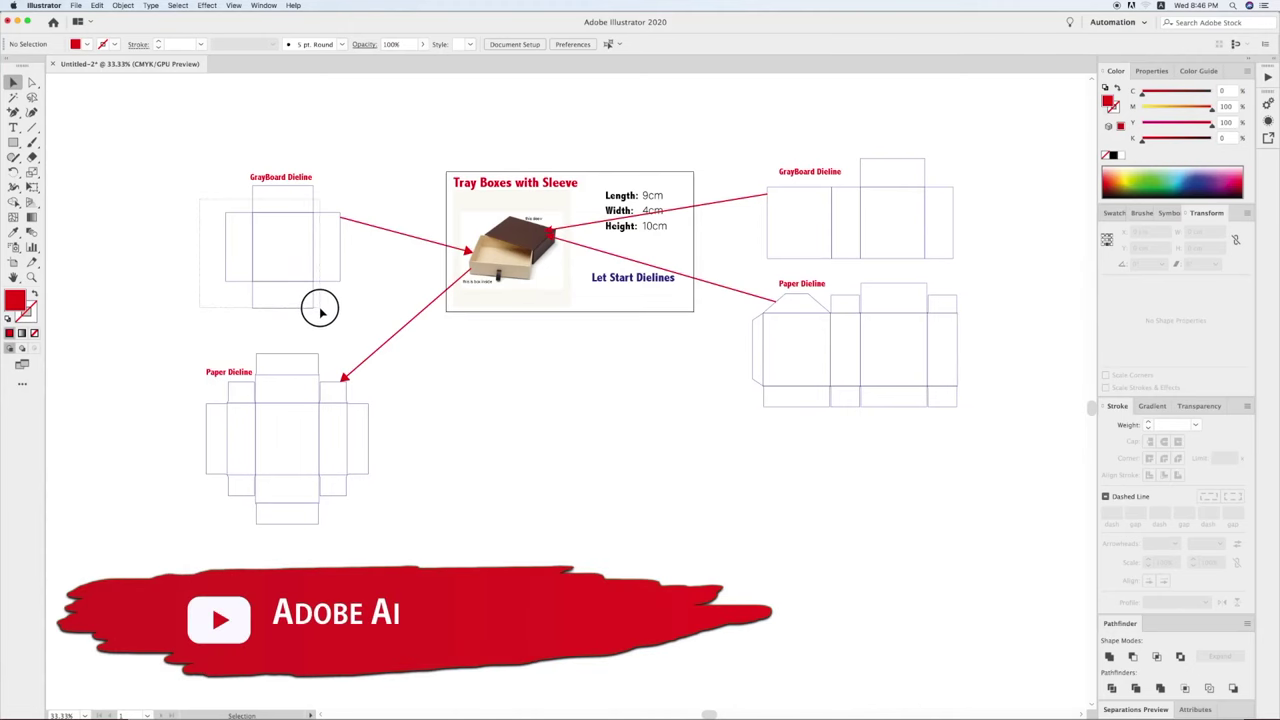
pyautogui.click(320, 308)
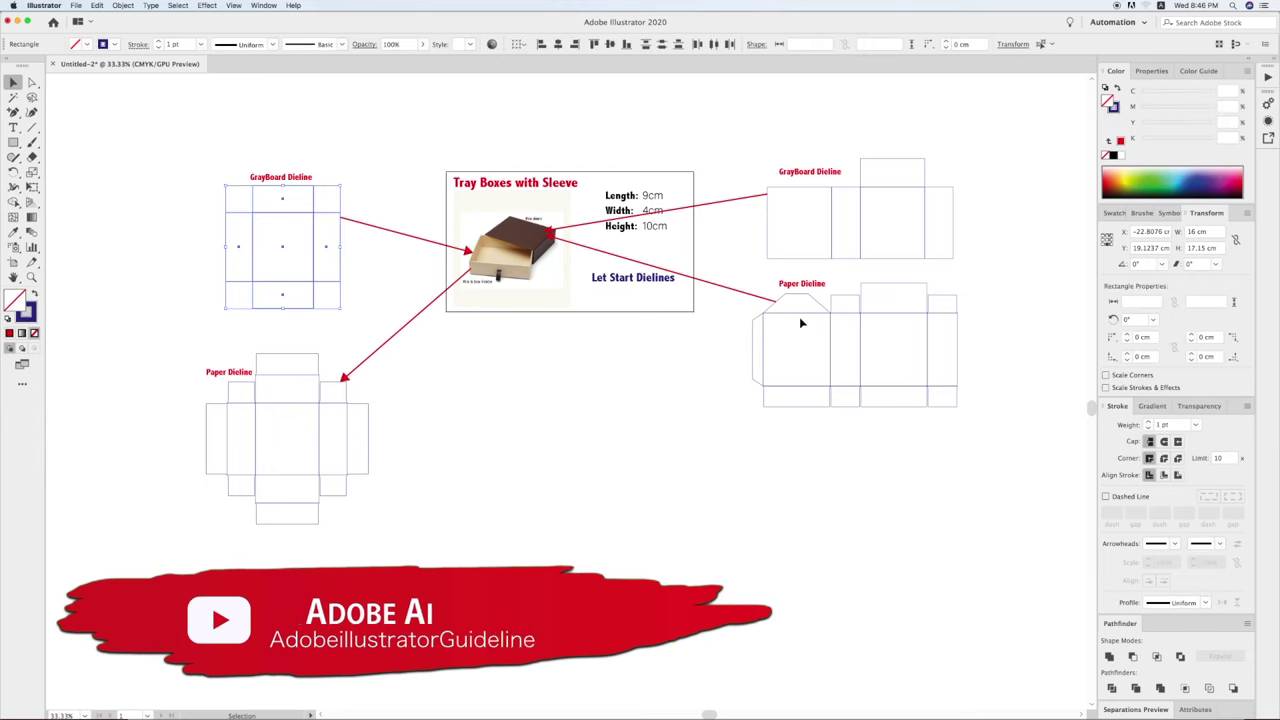
pyautogui.click(800, 170)
pyautogui.click(773, 145)
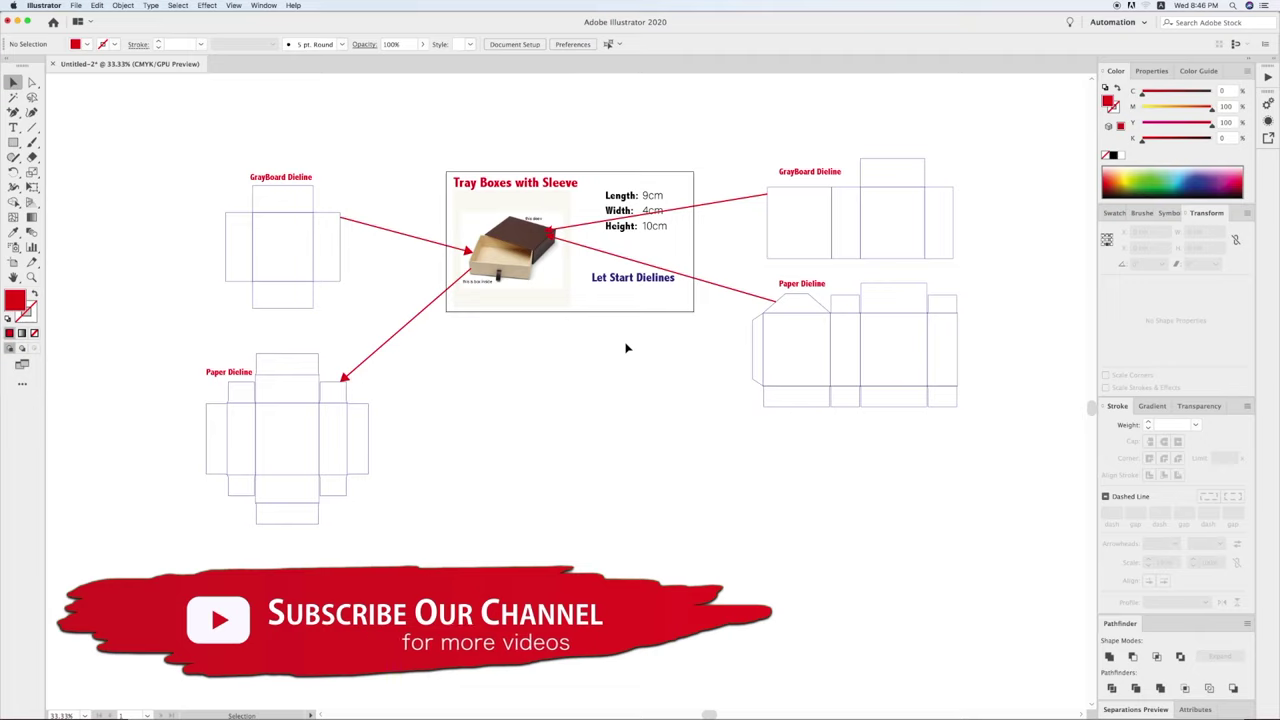